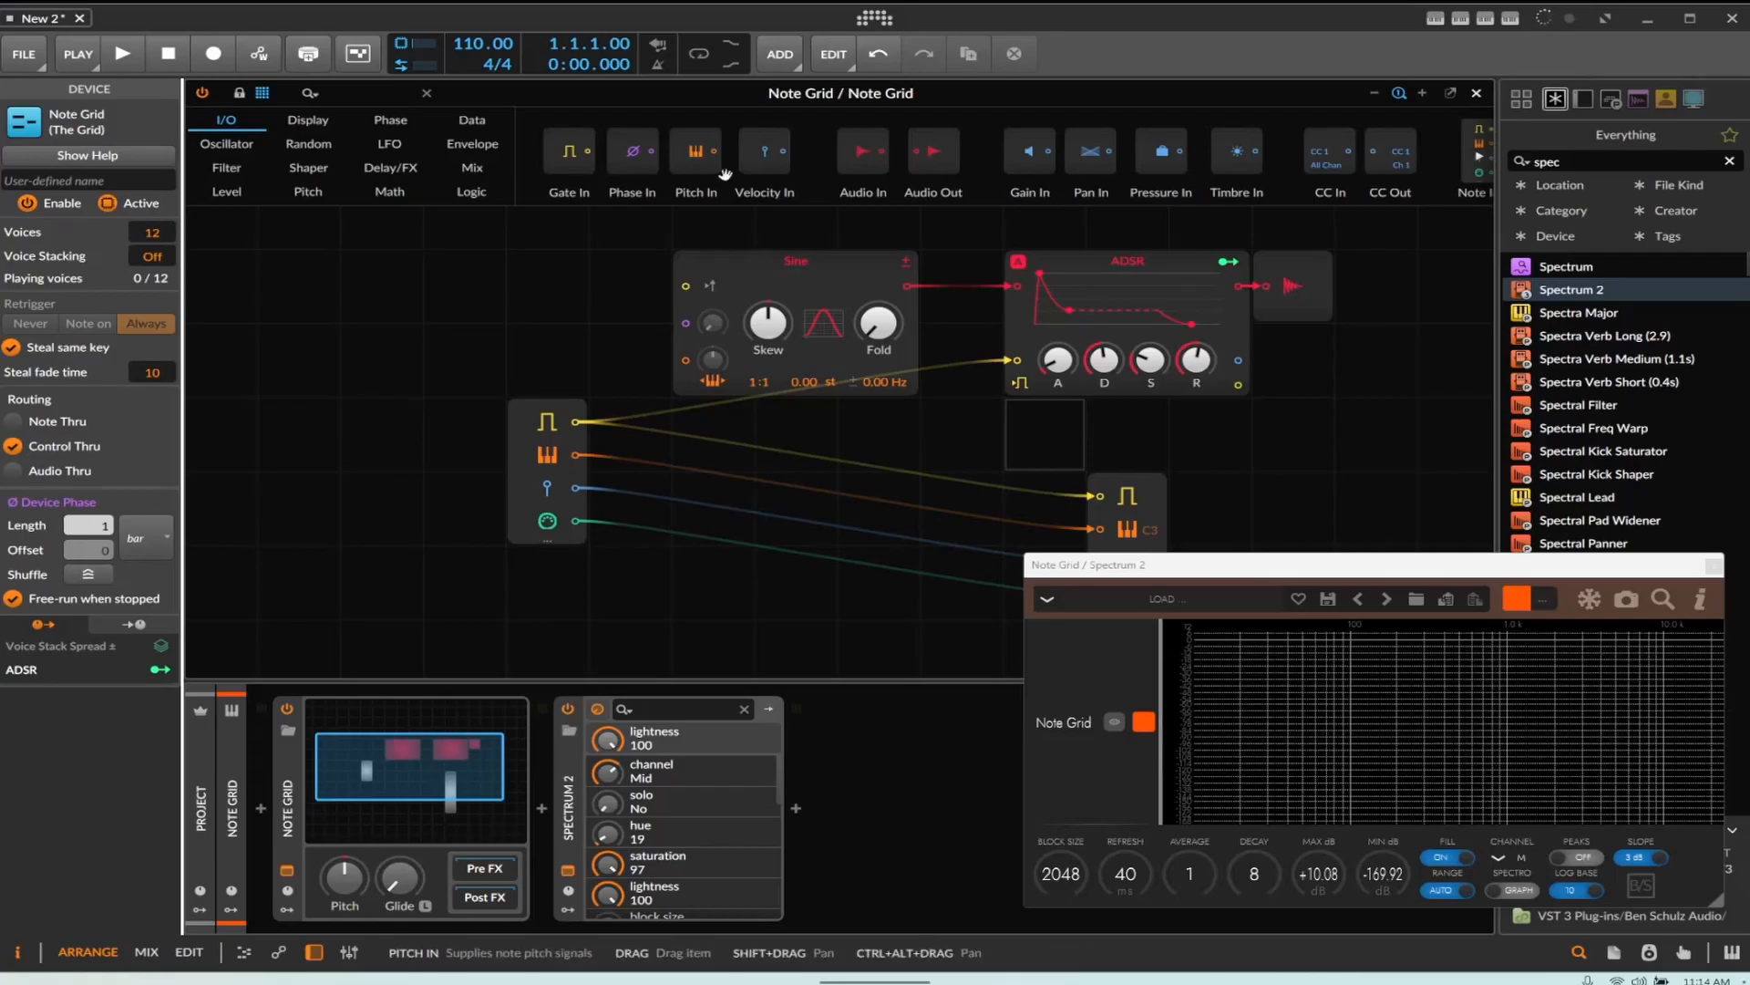
Move the Sine module further left in the Note Grid patch
left_click_drag(790, 259, 703, 258)
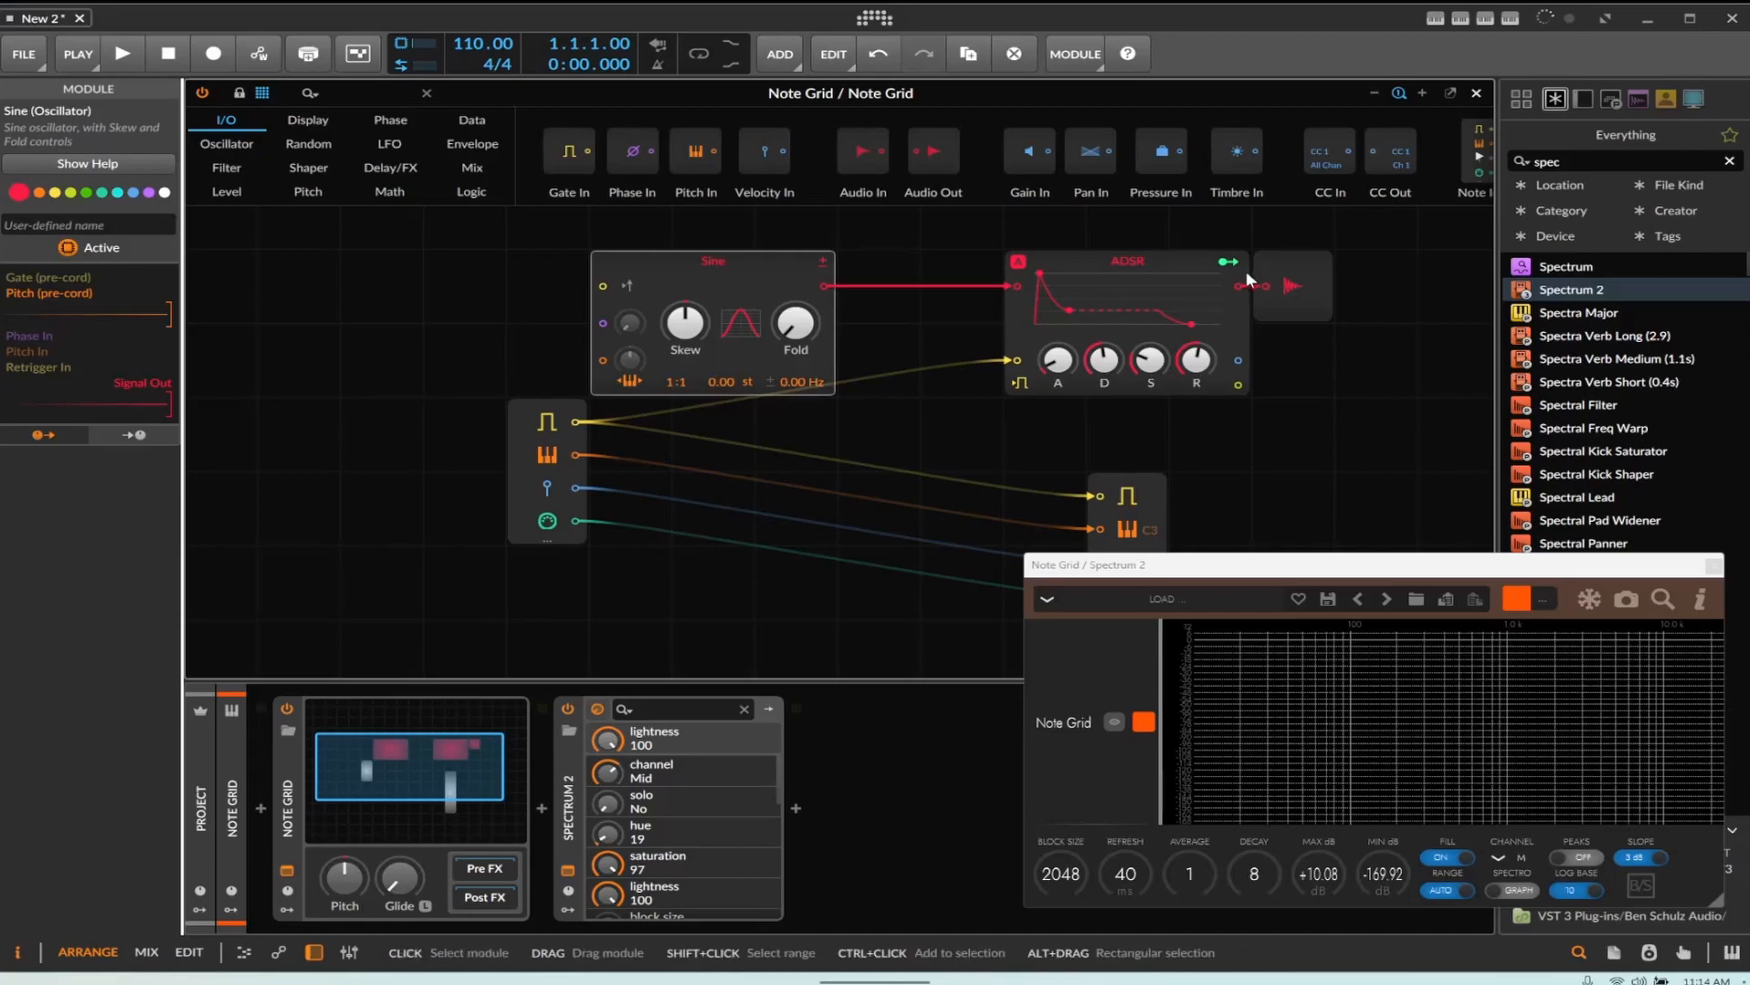
left_click(430, 604)
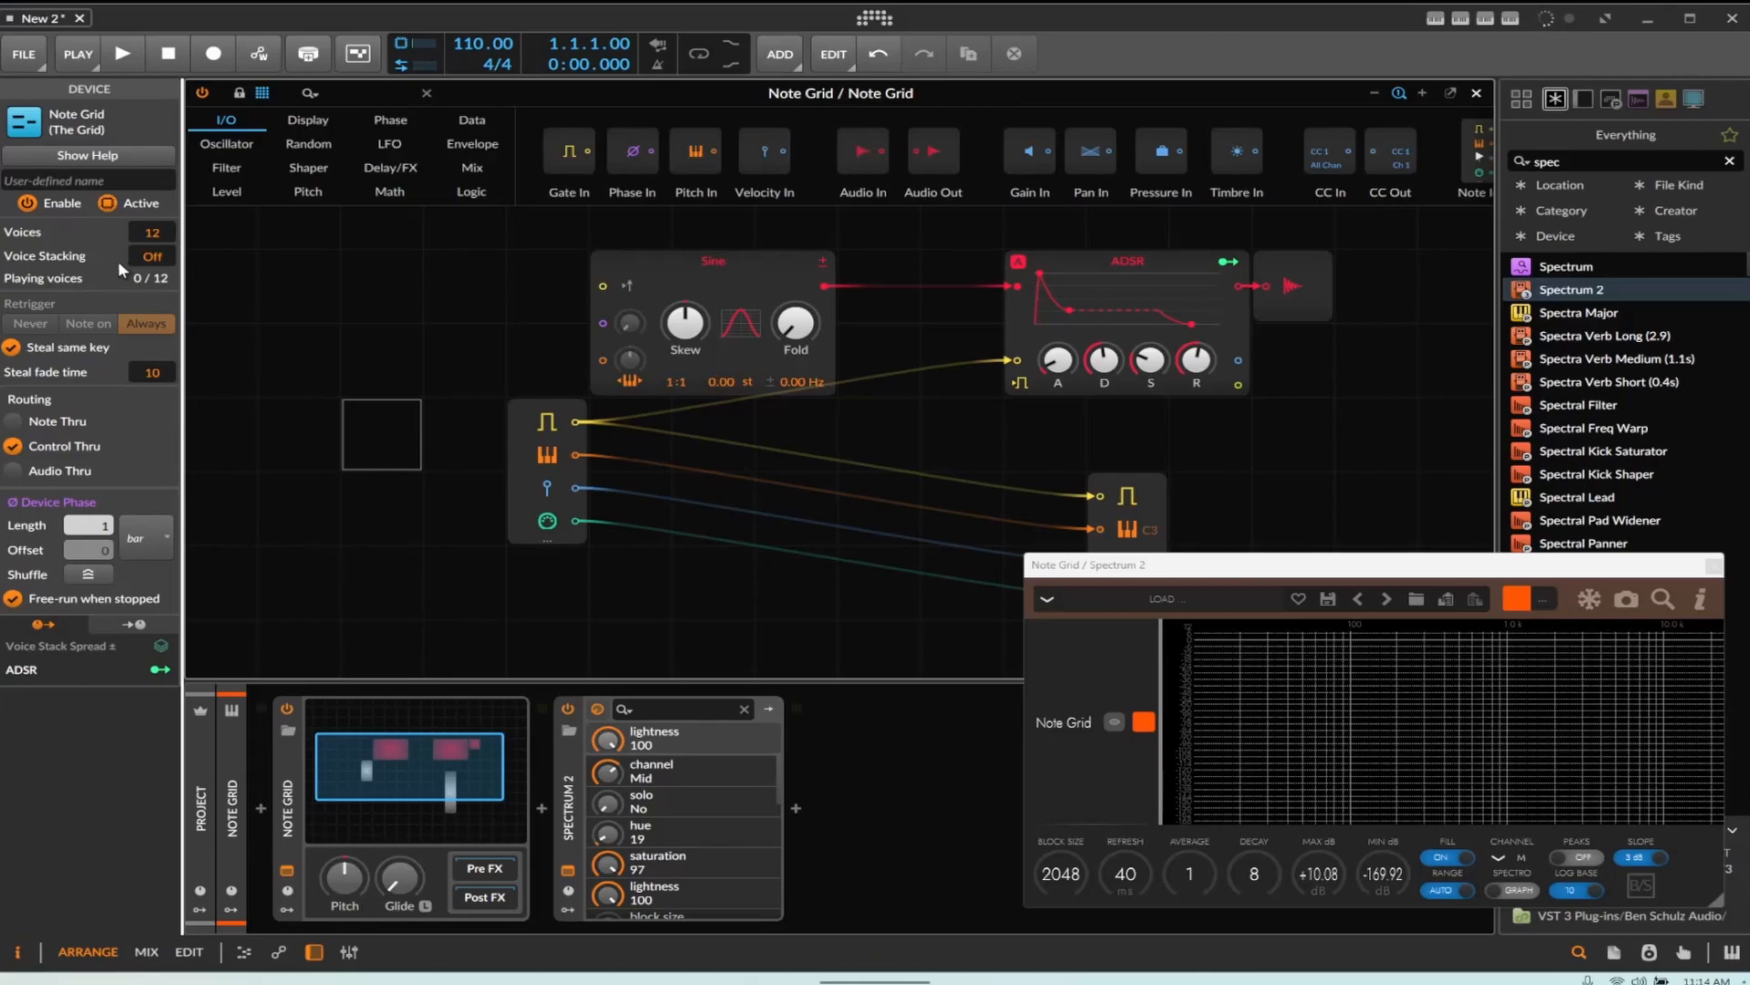
left_click(573, 910)
left_click(609, 737)
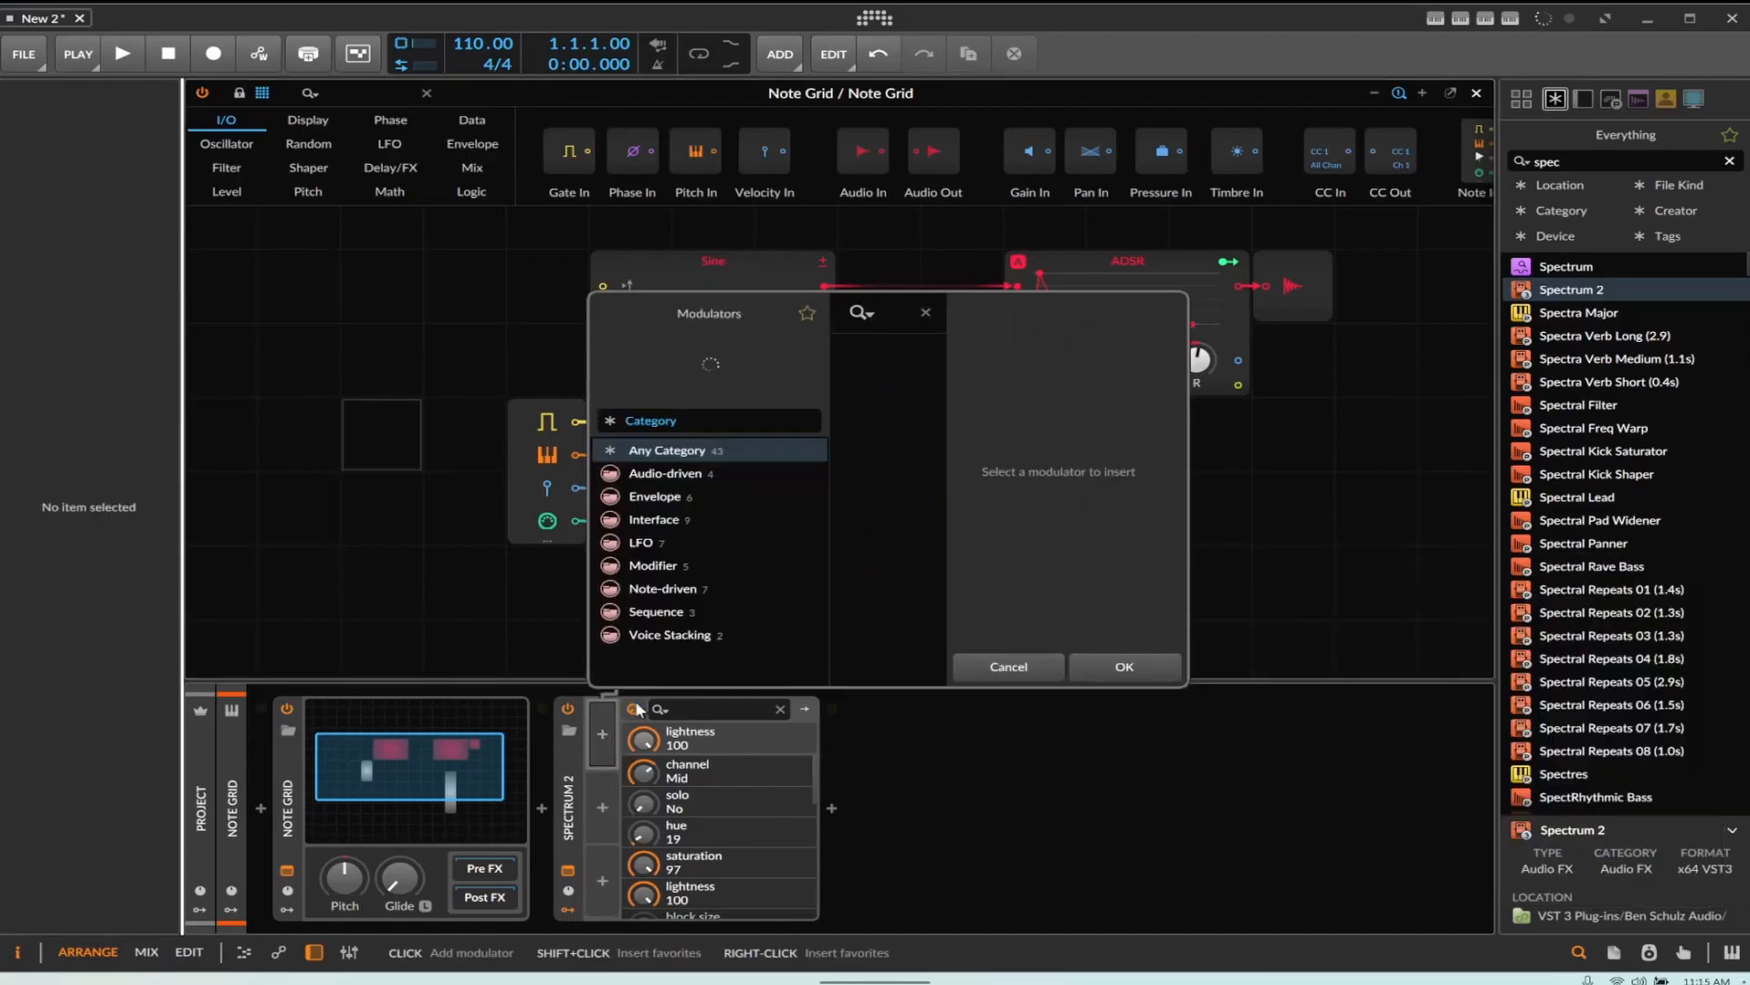
scroll(1032, 560, "down", 10)
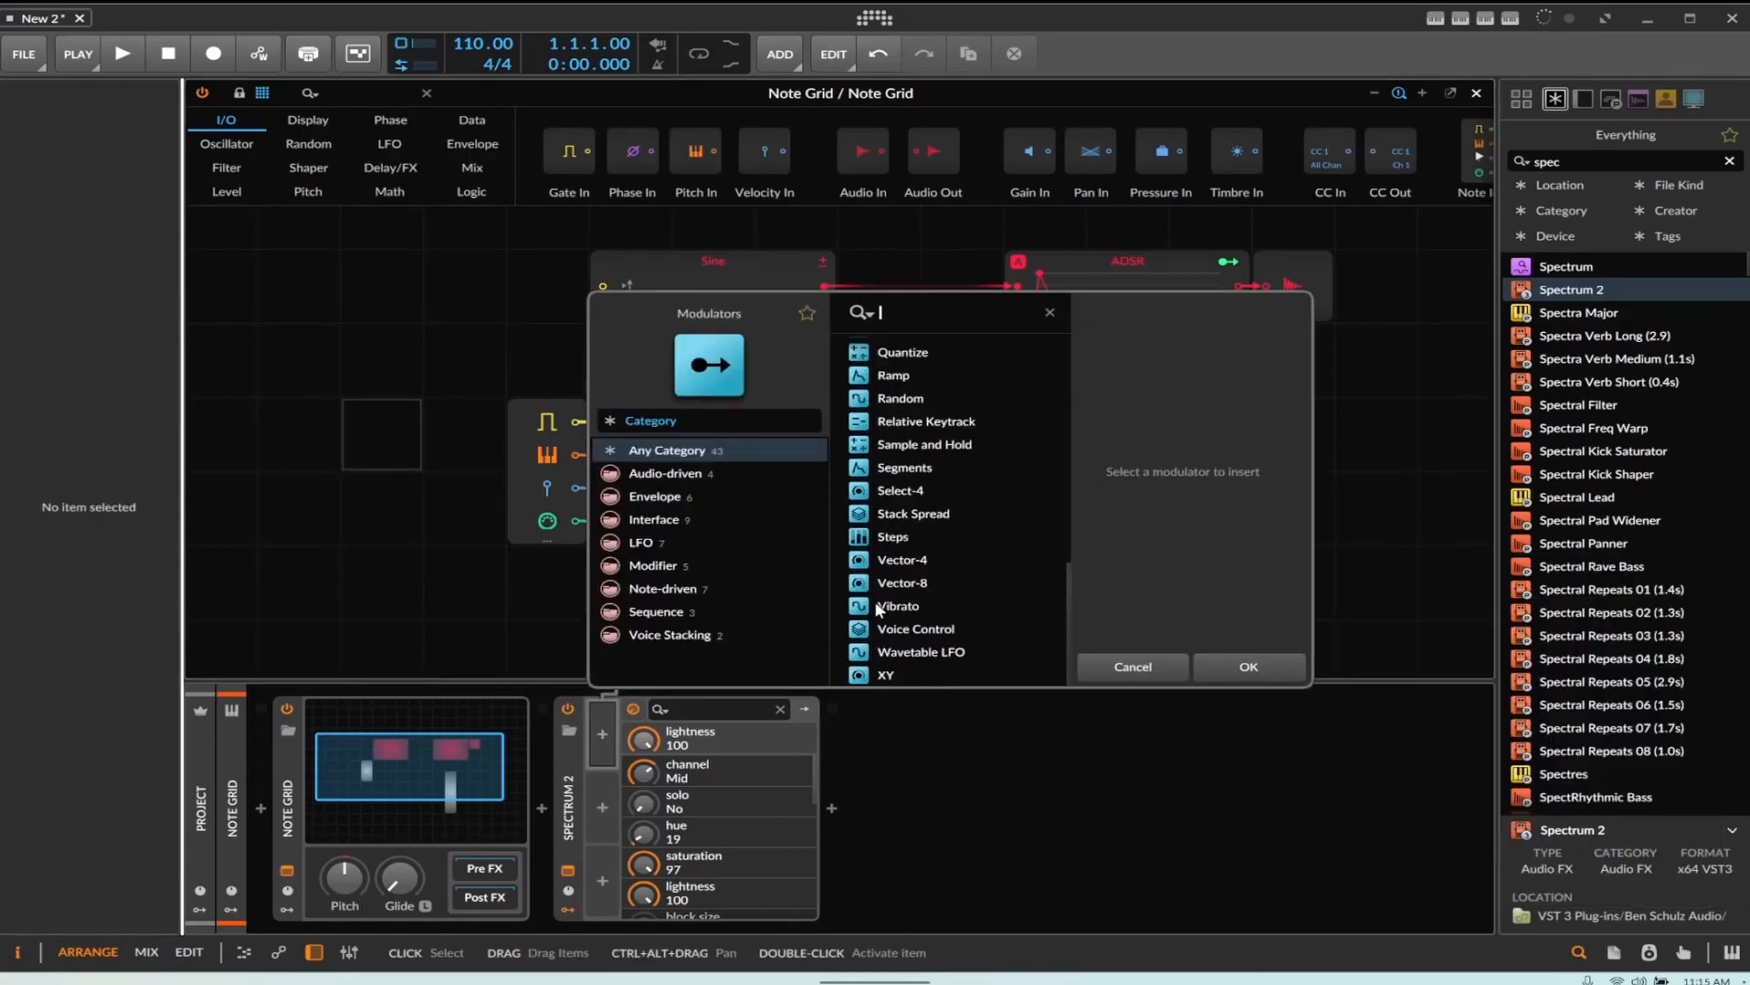
left_click(939, 629)
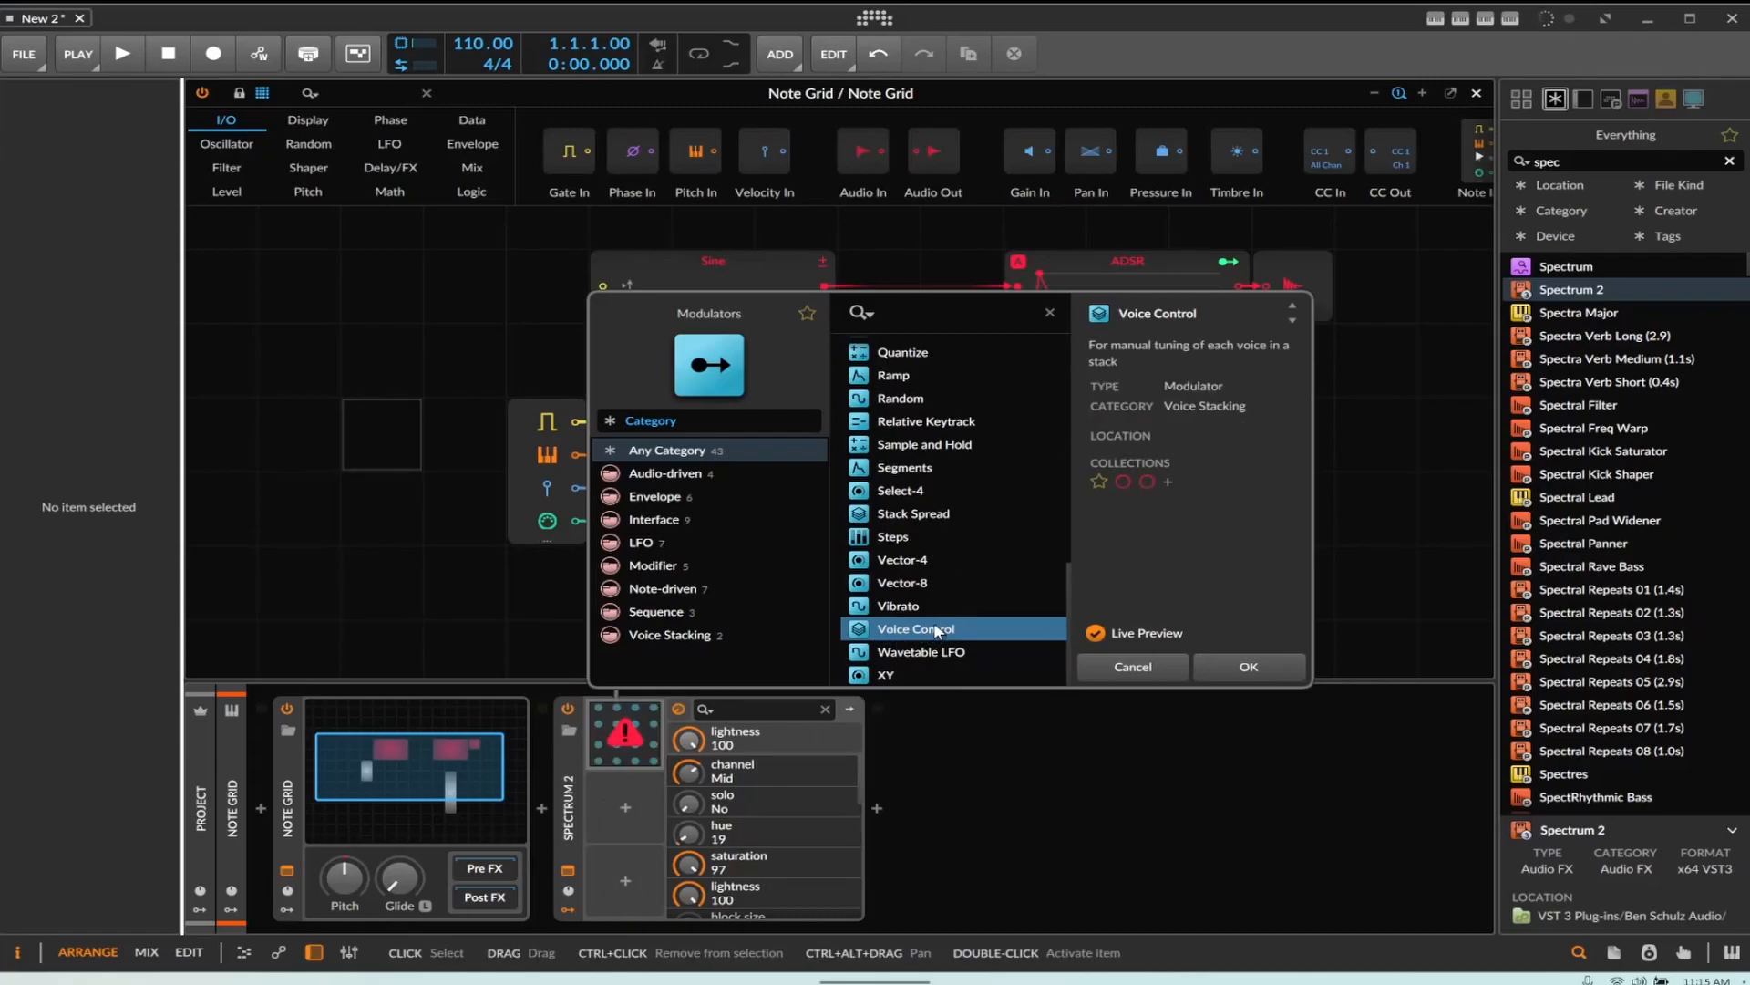
scroll(939, 631, "up", 1)
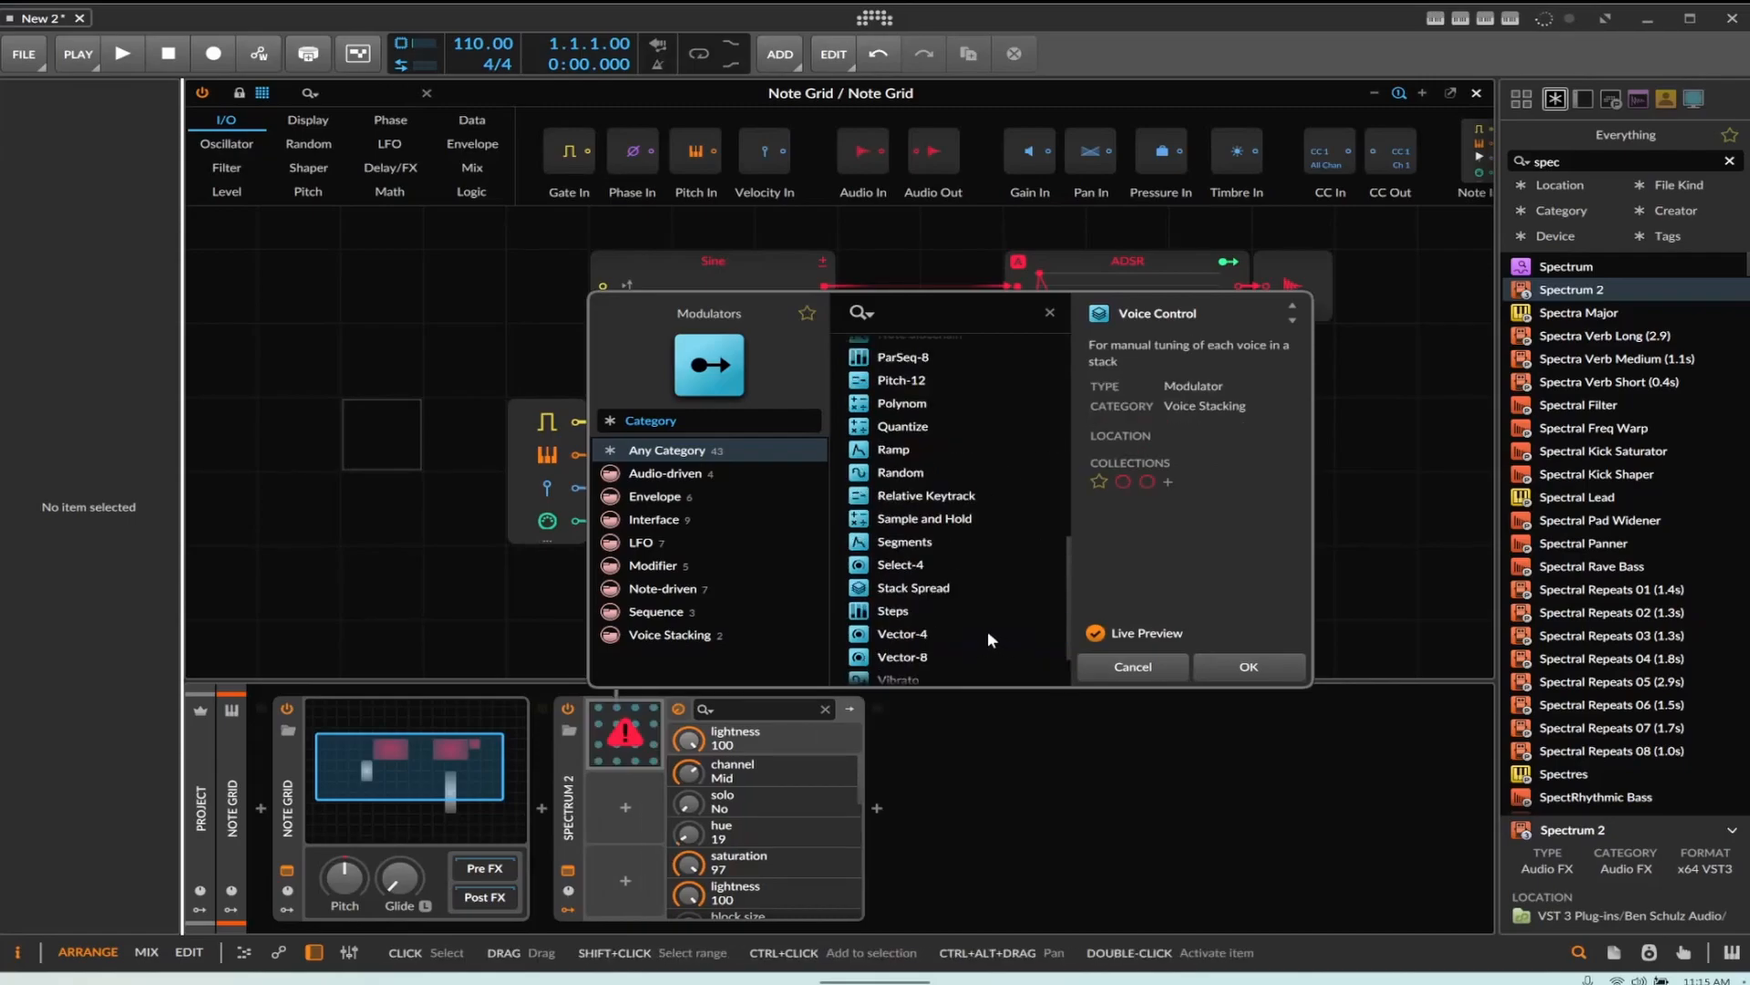
left_click(928, 590)
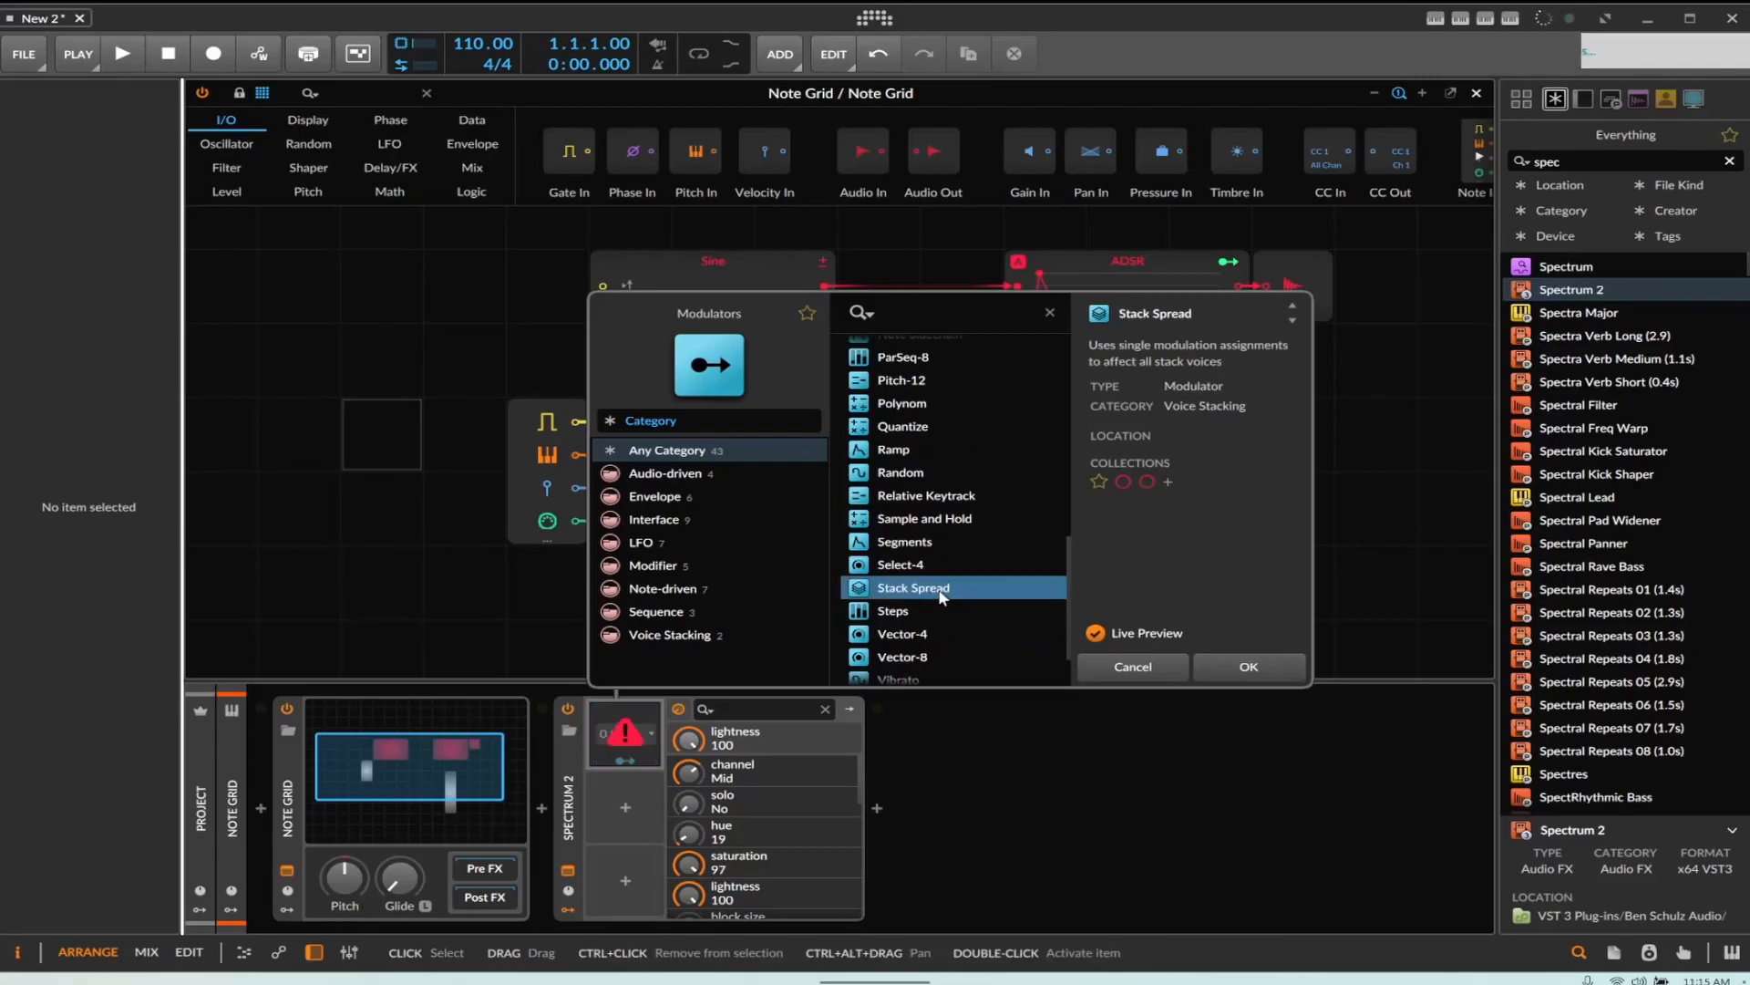
left_click(1176, 668)
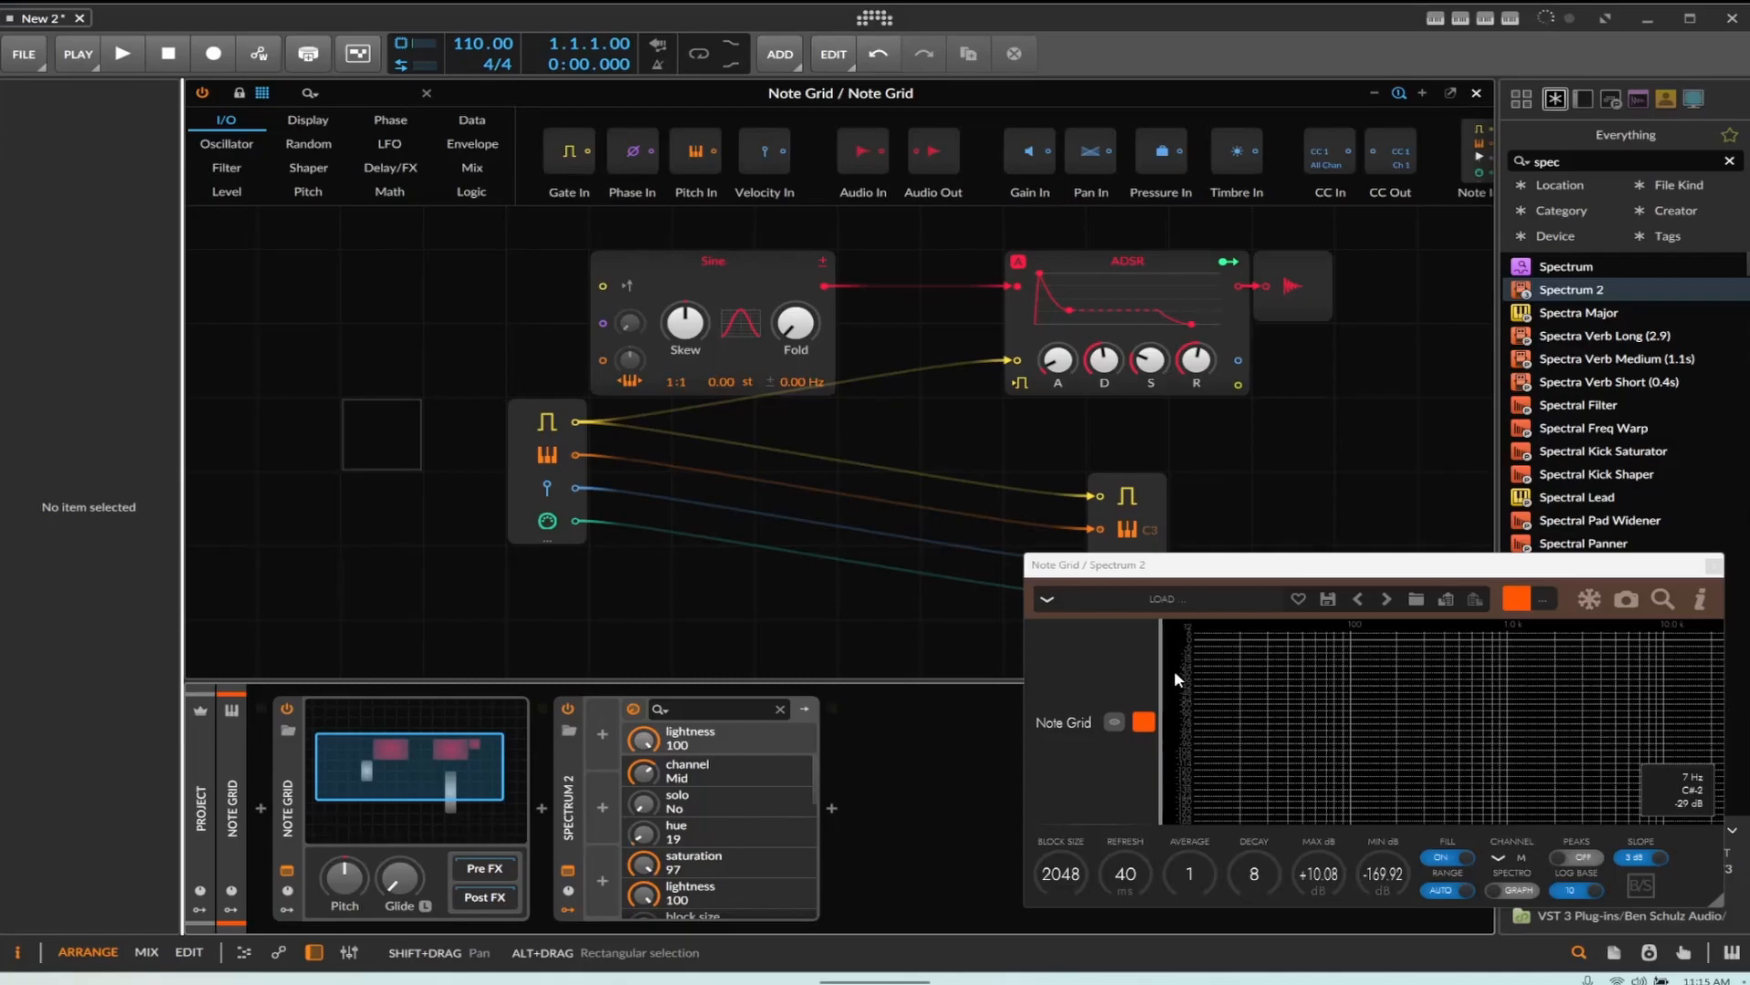
Set the Note Grid's Voice Stacking to 2 voices while watching the spectrum analyzer
left_click(869, 590)
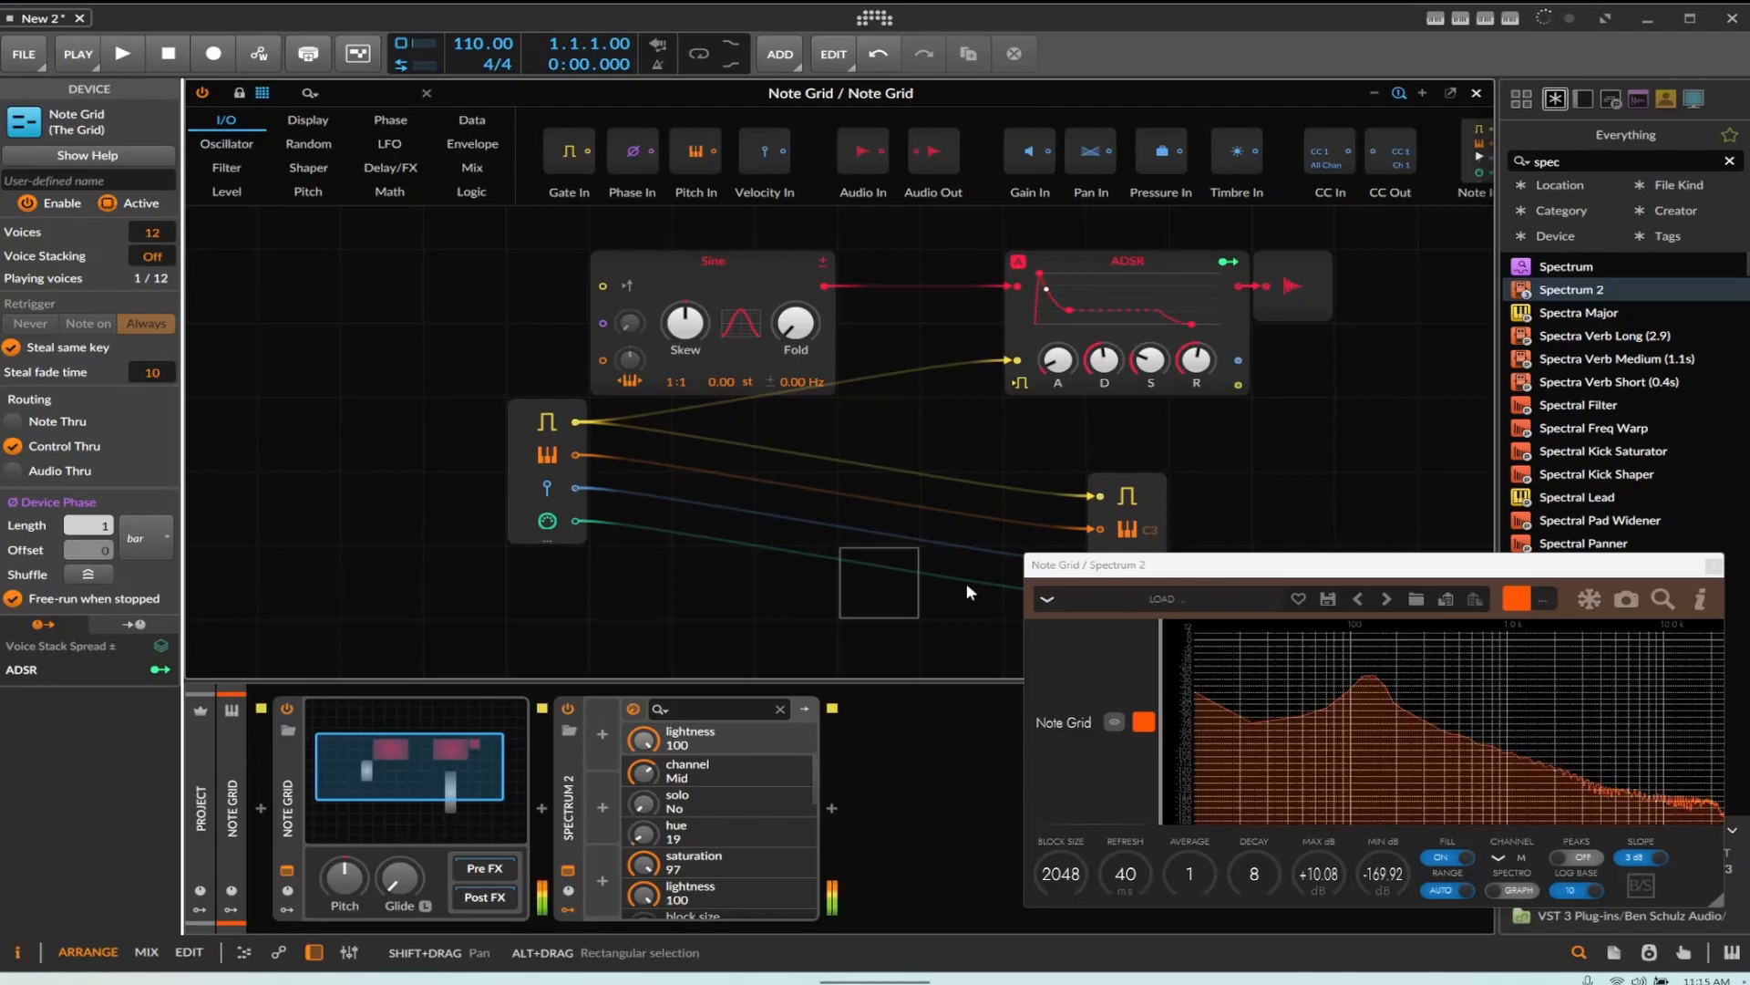
left_click(1367, 692)
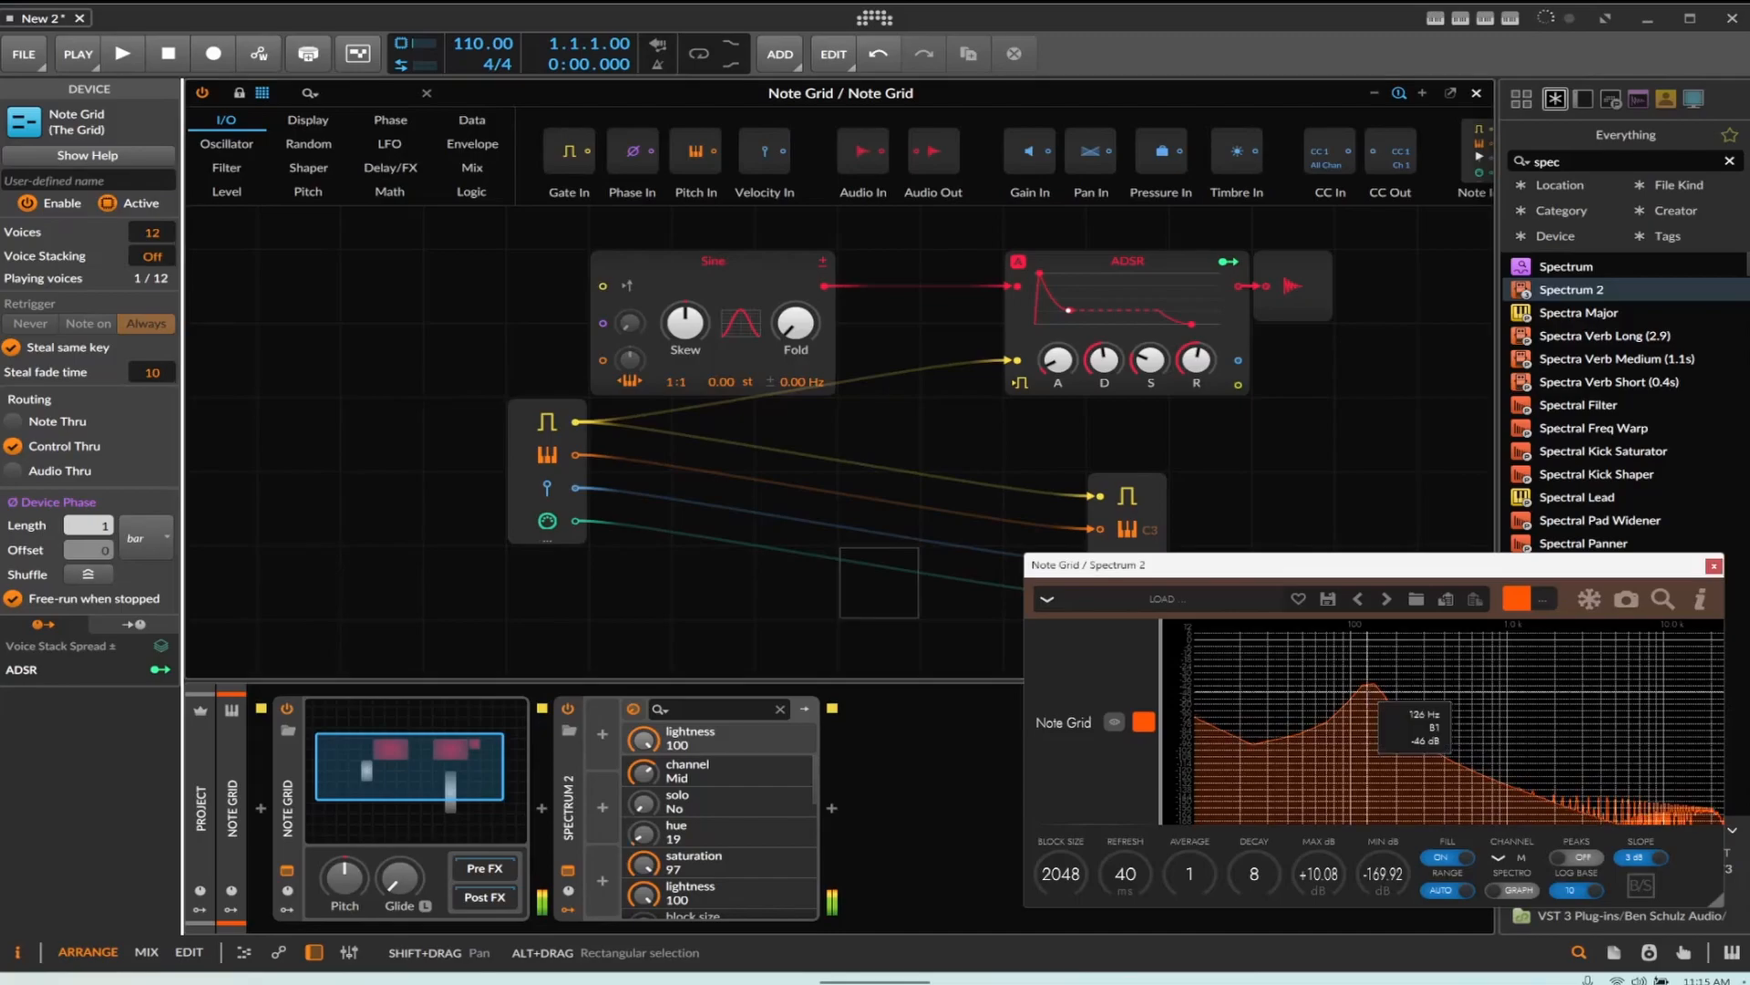
left_click(1369, 693)
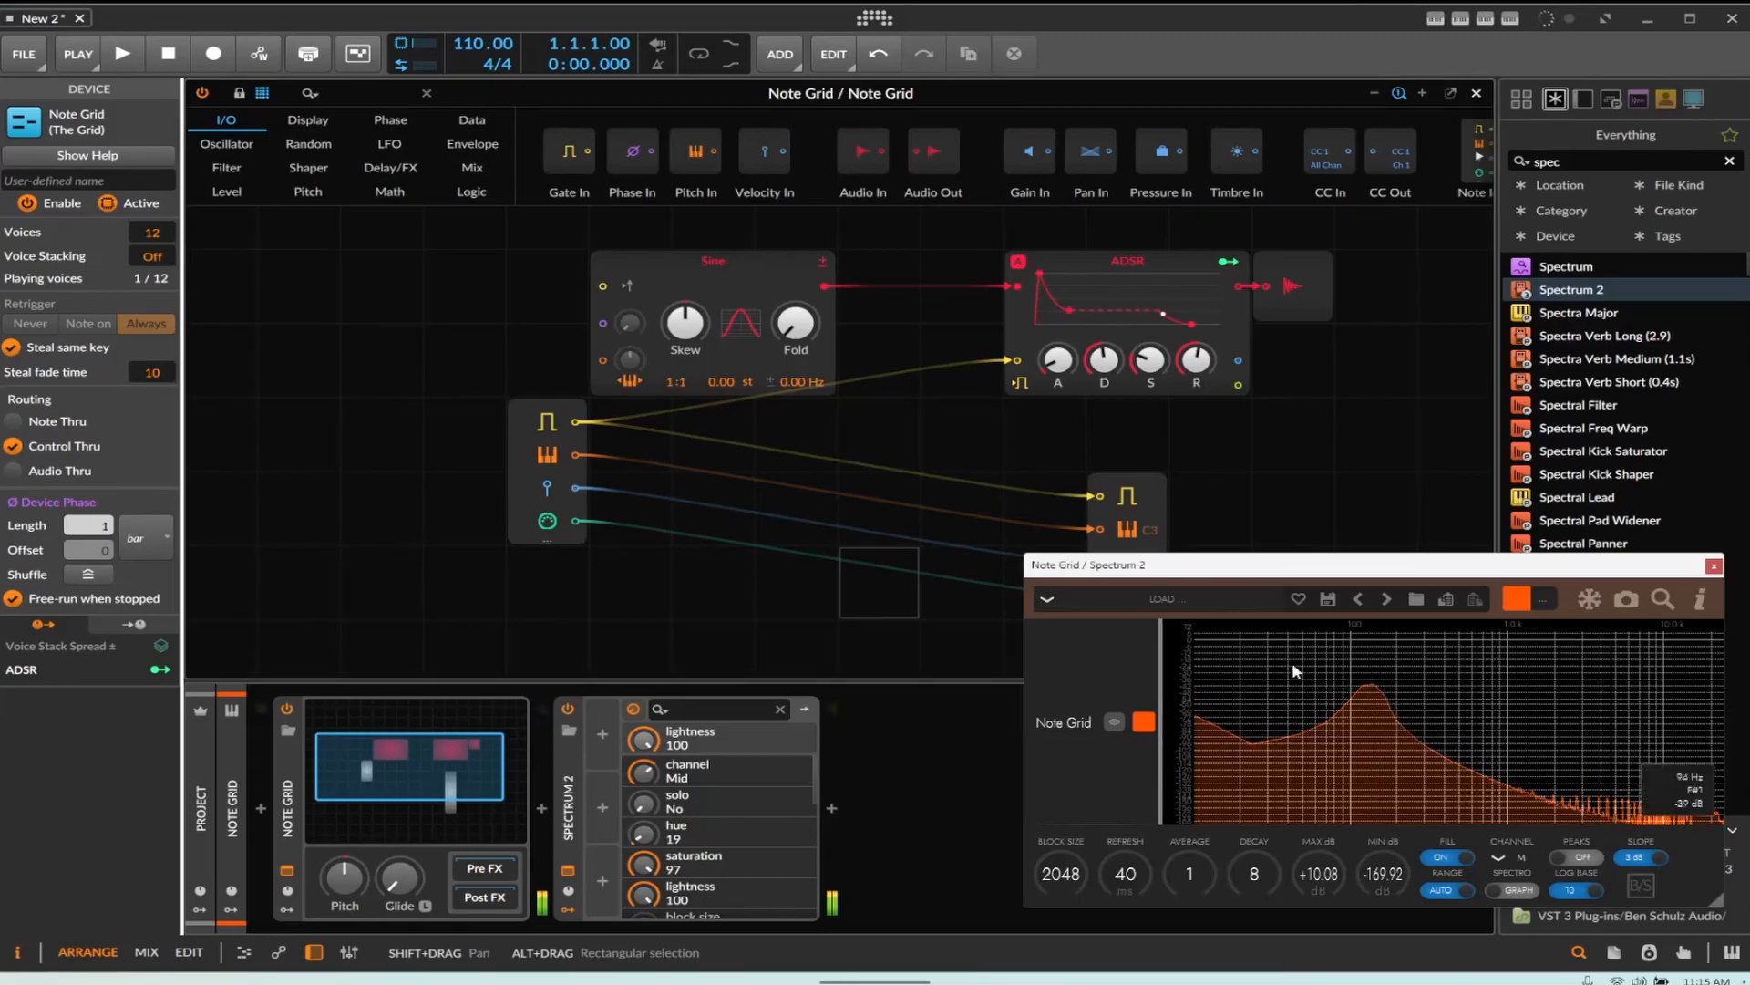
left_click_drag(152, 256, 152, 248)
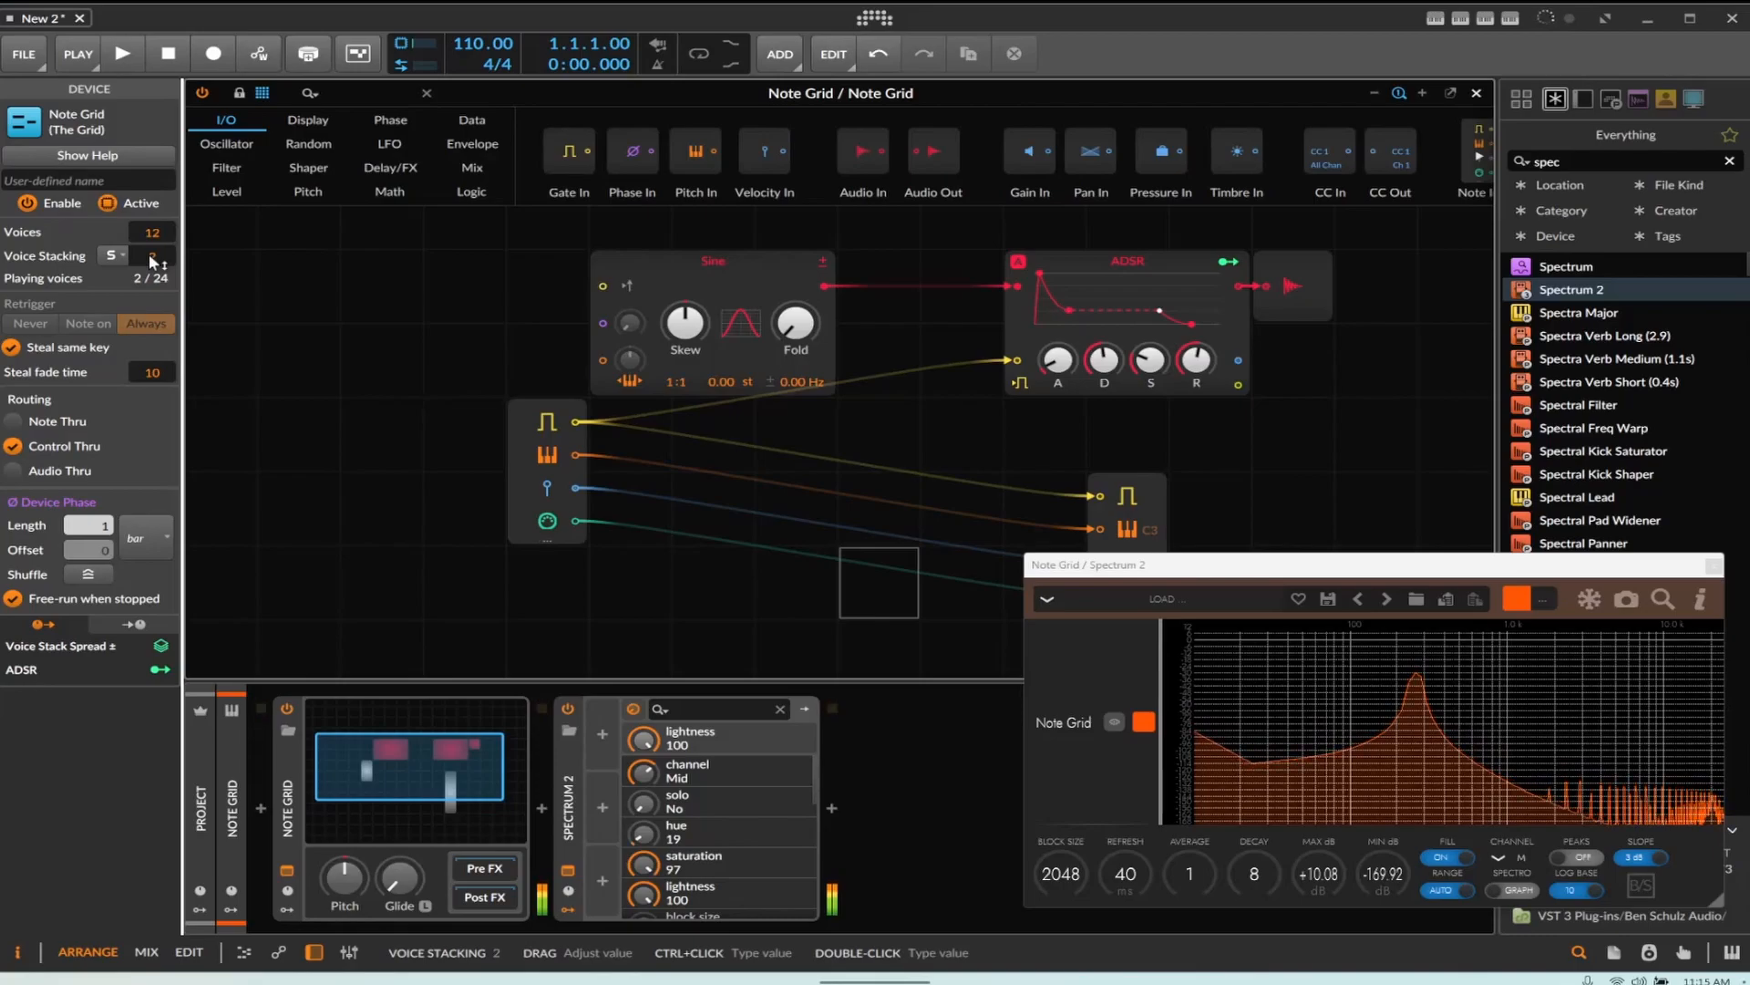
left_click_drag(152, 256, 161, 253)
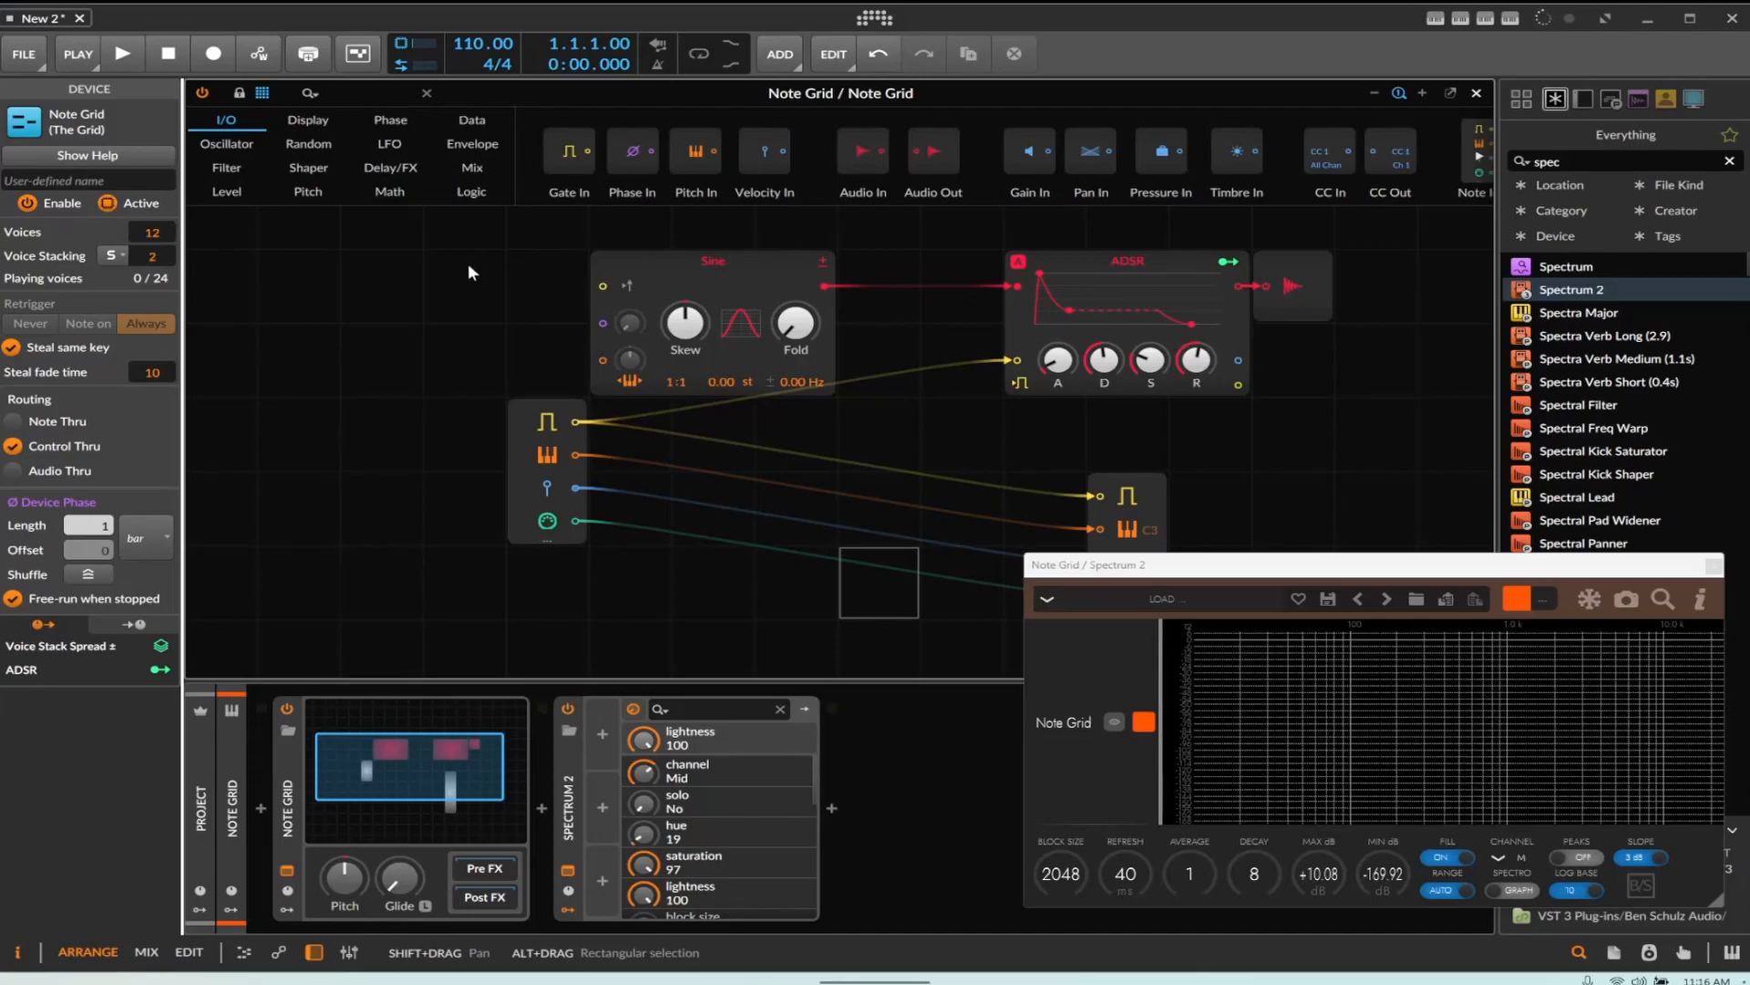
Map the Voice Stack Spread modulator to the Sine module's pitch offset by about 12.32 st
left_click(1276, 700)
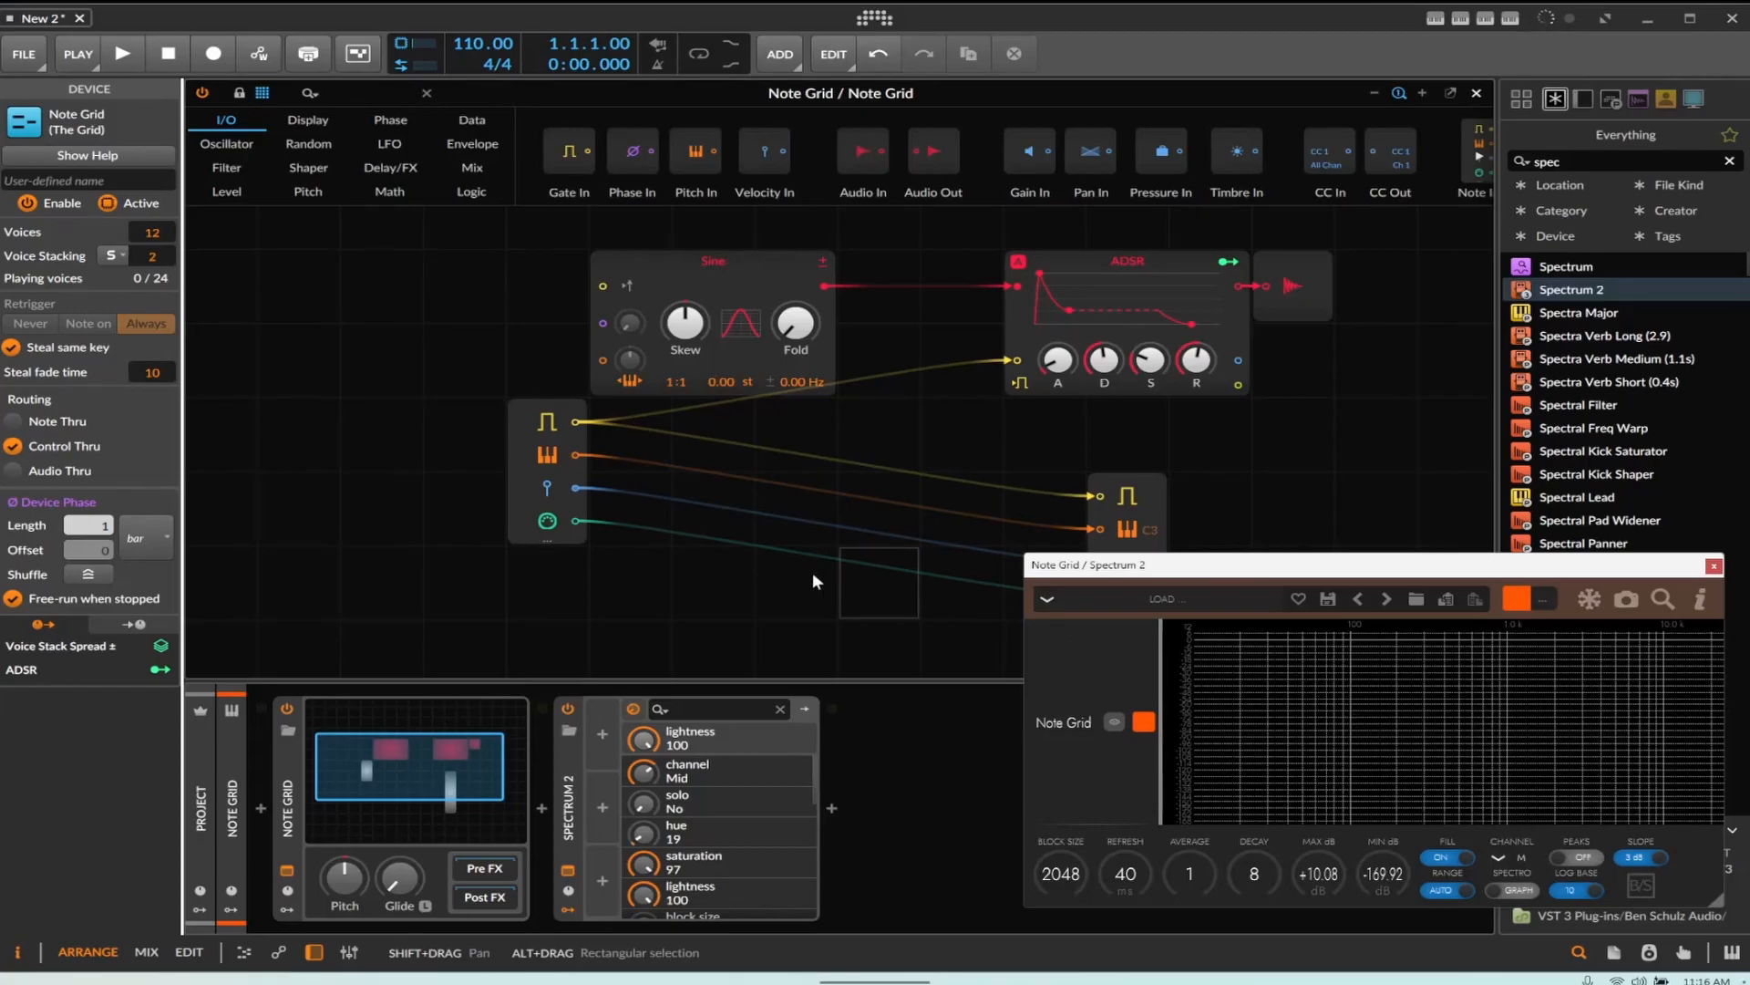
left_click(164, 646)
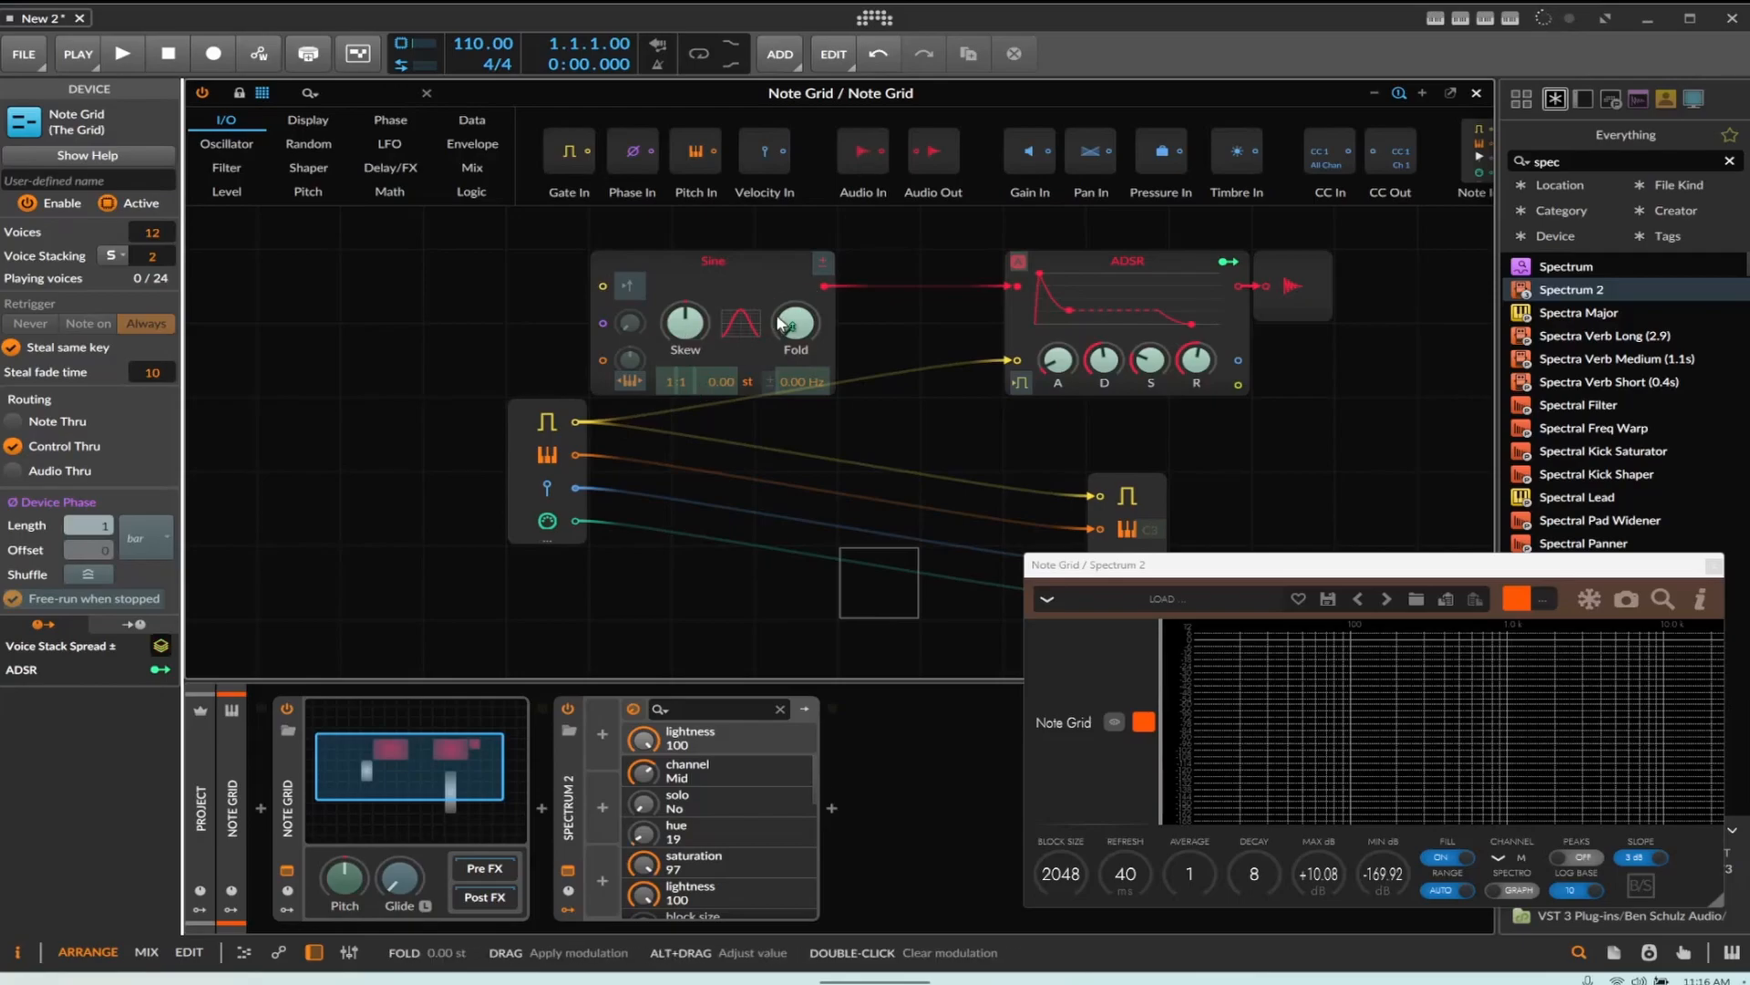
mouse_move(713, 386)
left_mouse_down()
mouse_move(714, 337)
mouse_move(721, 397)
left_mouse_up()
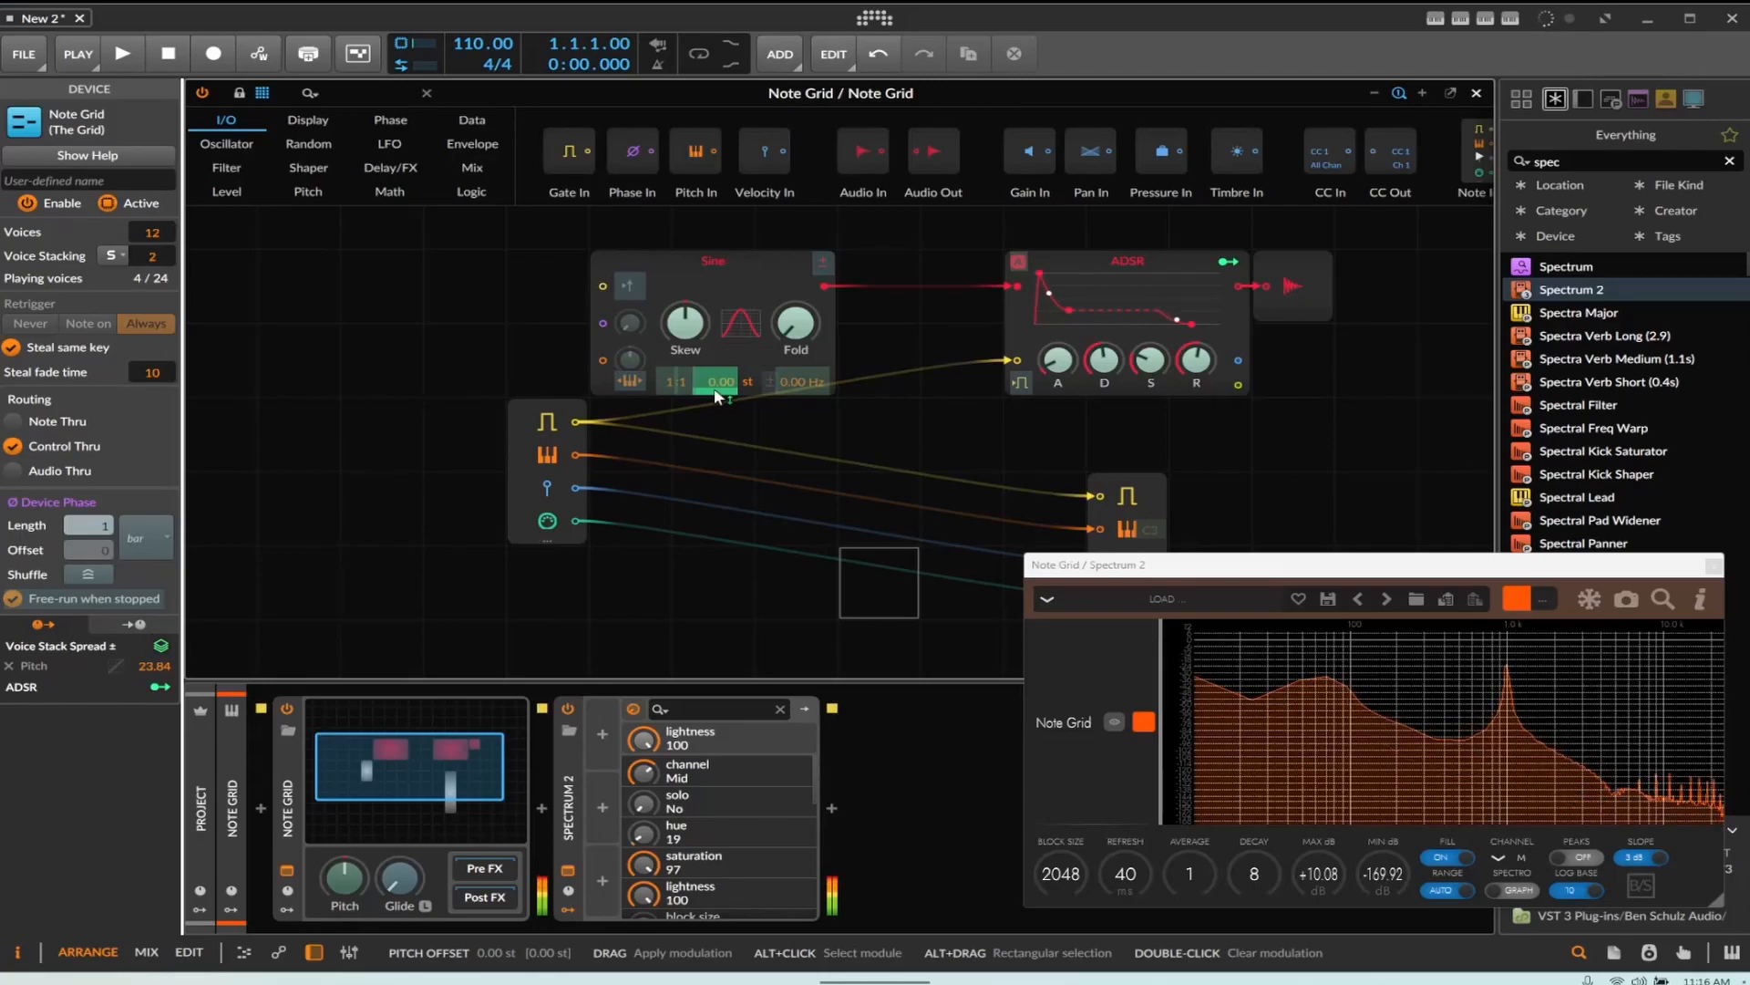
mouse_move(717, 396)
left_mouse_down()
mouse_move(716, 378)
mouse_move(717, 410)
left_mouse_up()
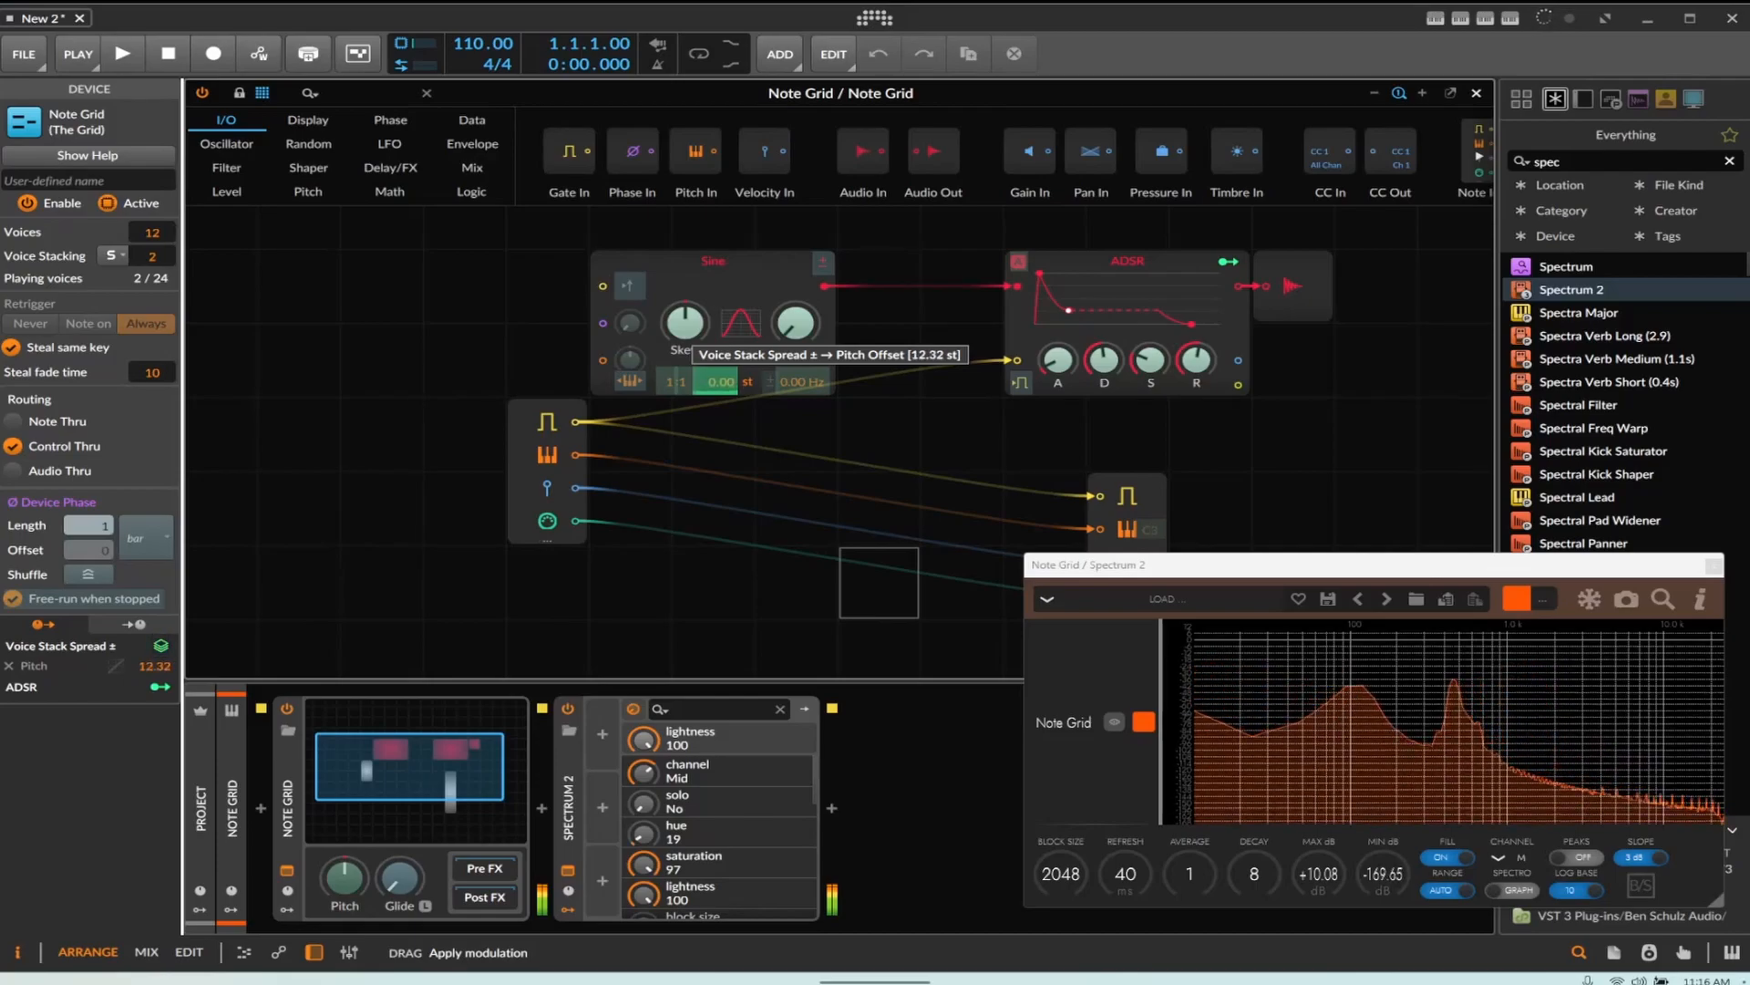
Try several Voice Stacking counts, finishing with 2 stacked voices
left_click_drag(150, 258, 151, 243)
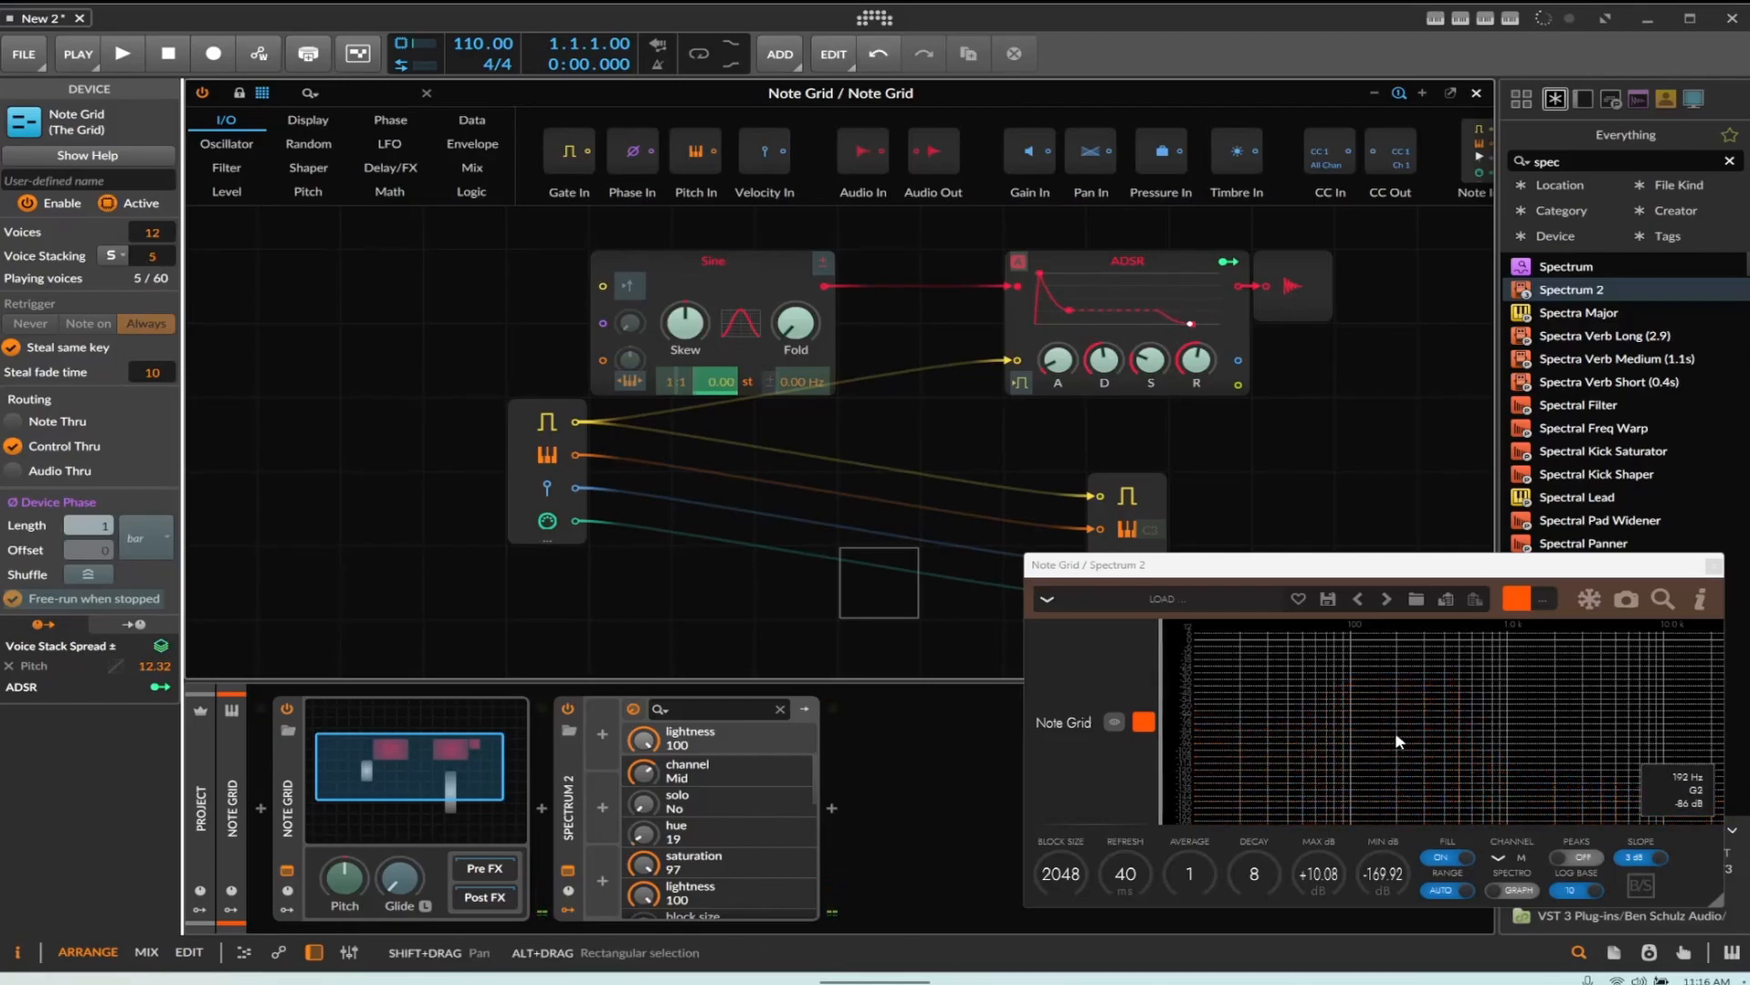
left_click_drag(155, 269, 155, 284)
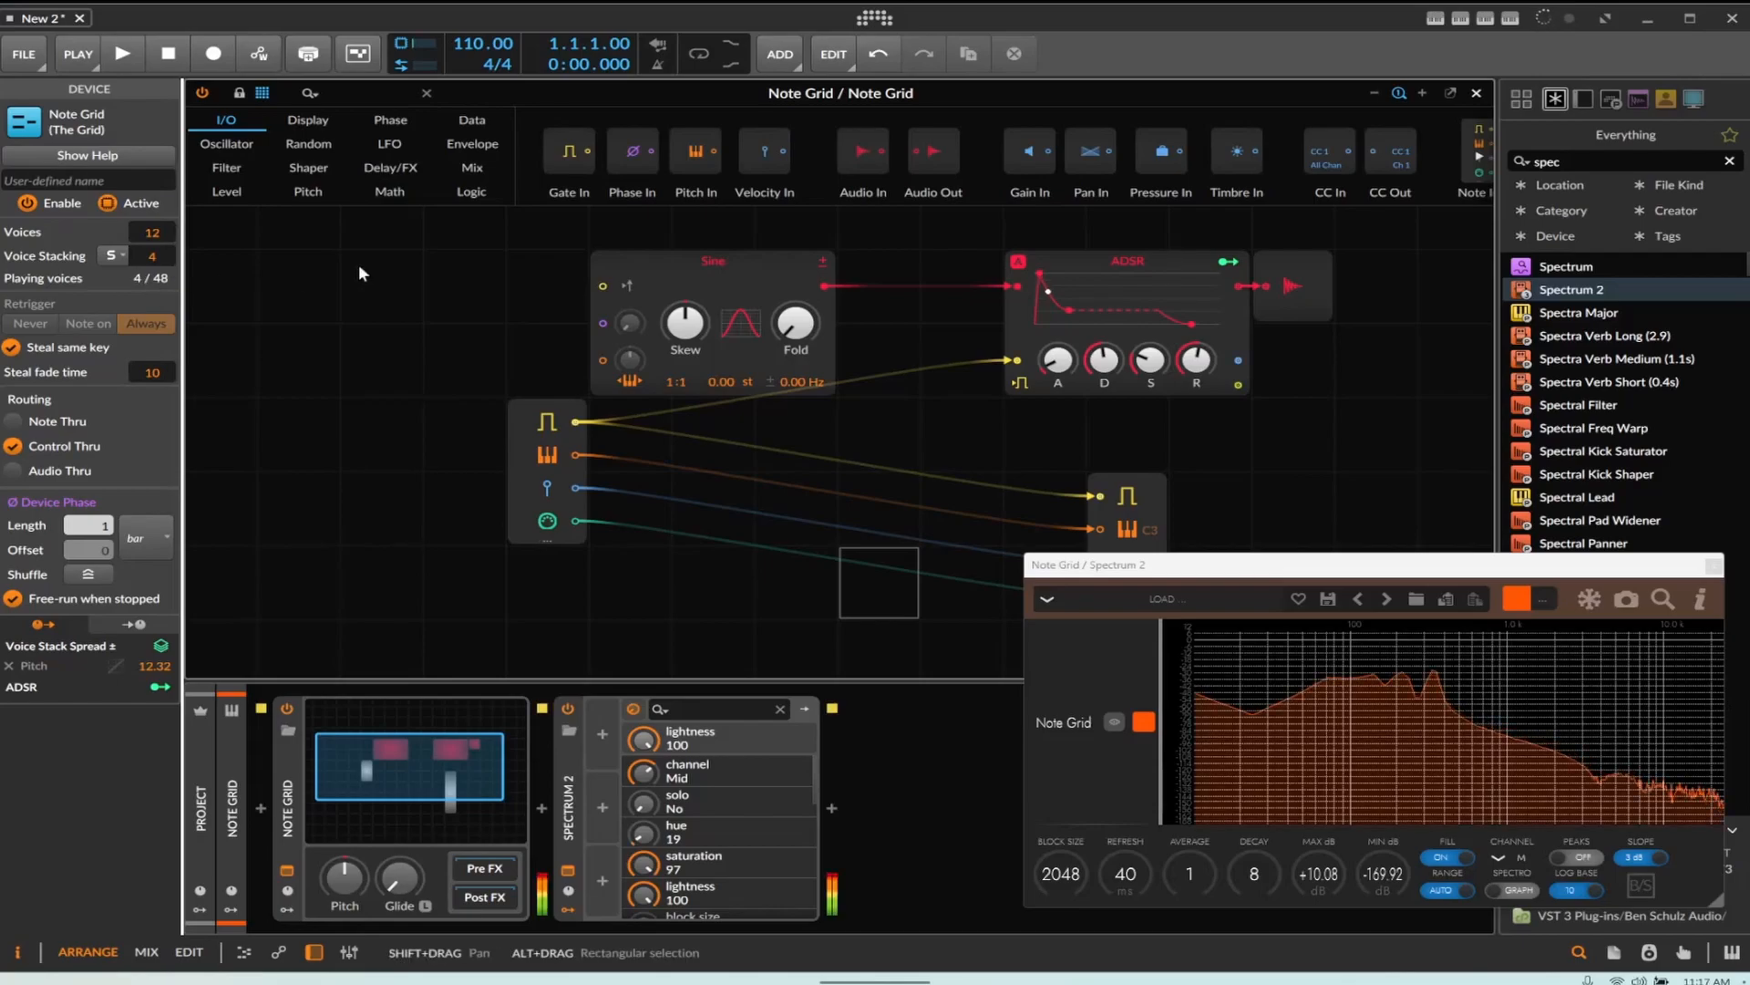
left_click_drag(152, 256, 152, 246)
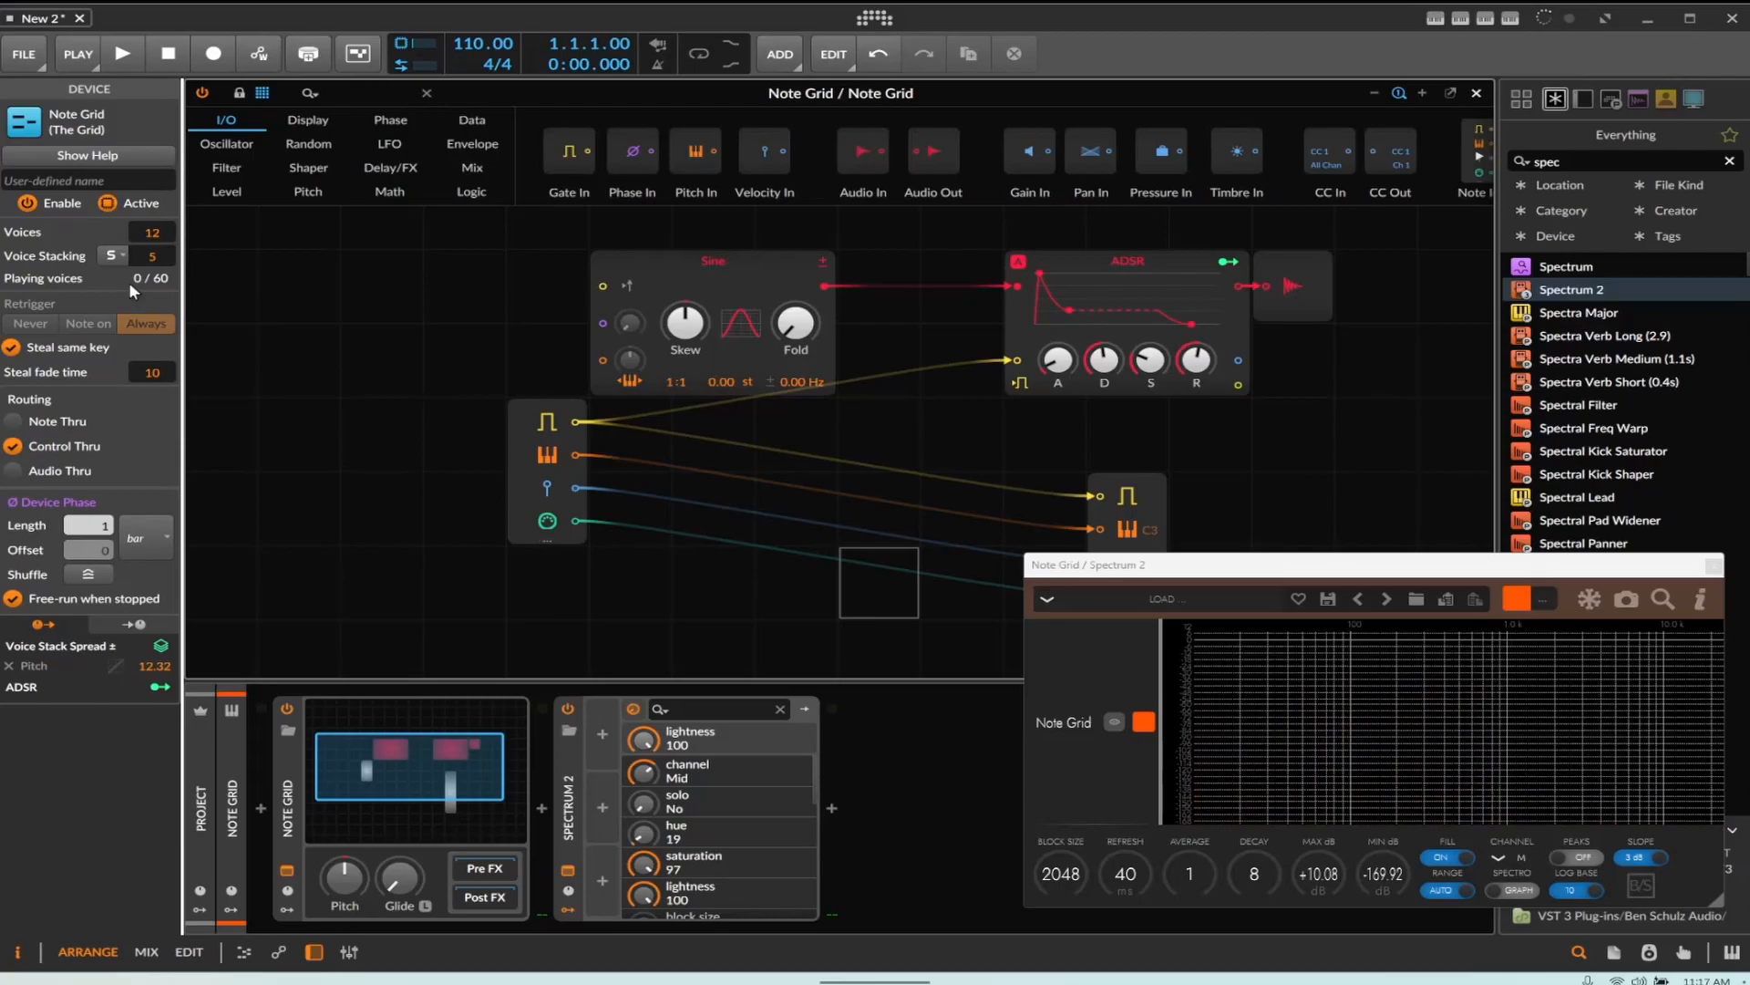
left_click_drag(152, 257, 152, 264)
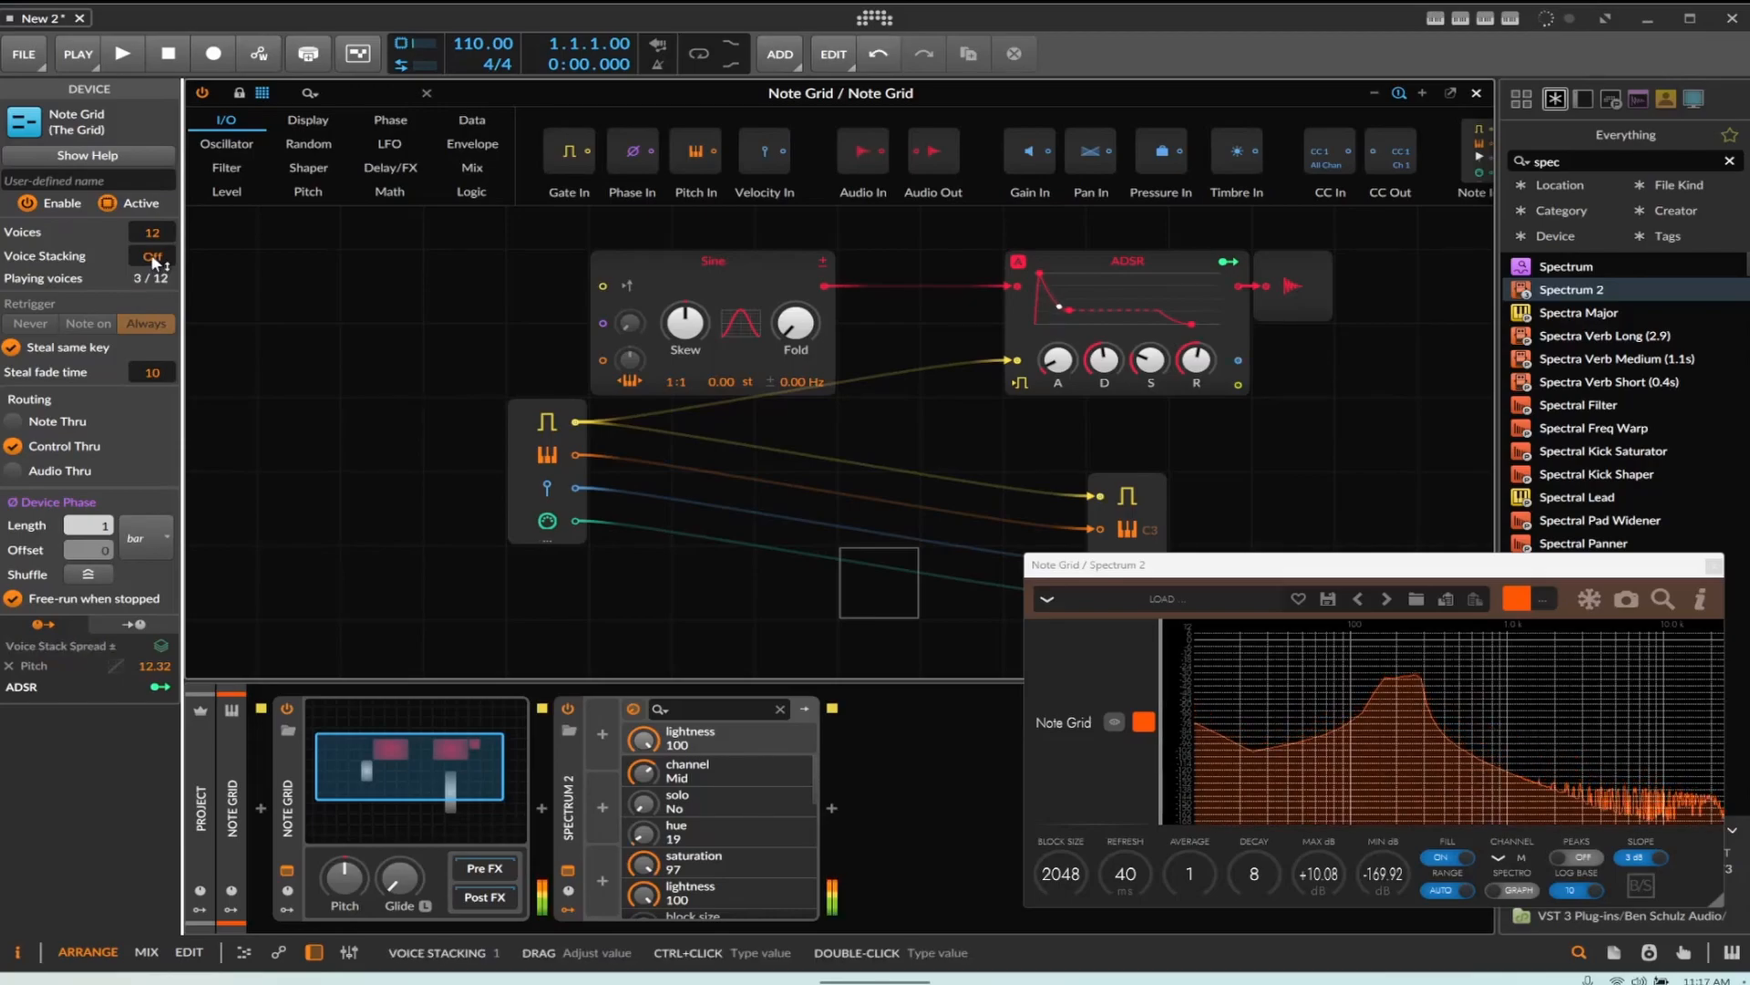
left_click_drag(152, 256, 153, 248)
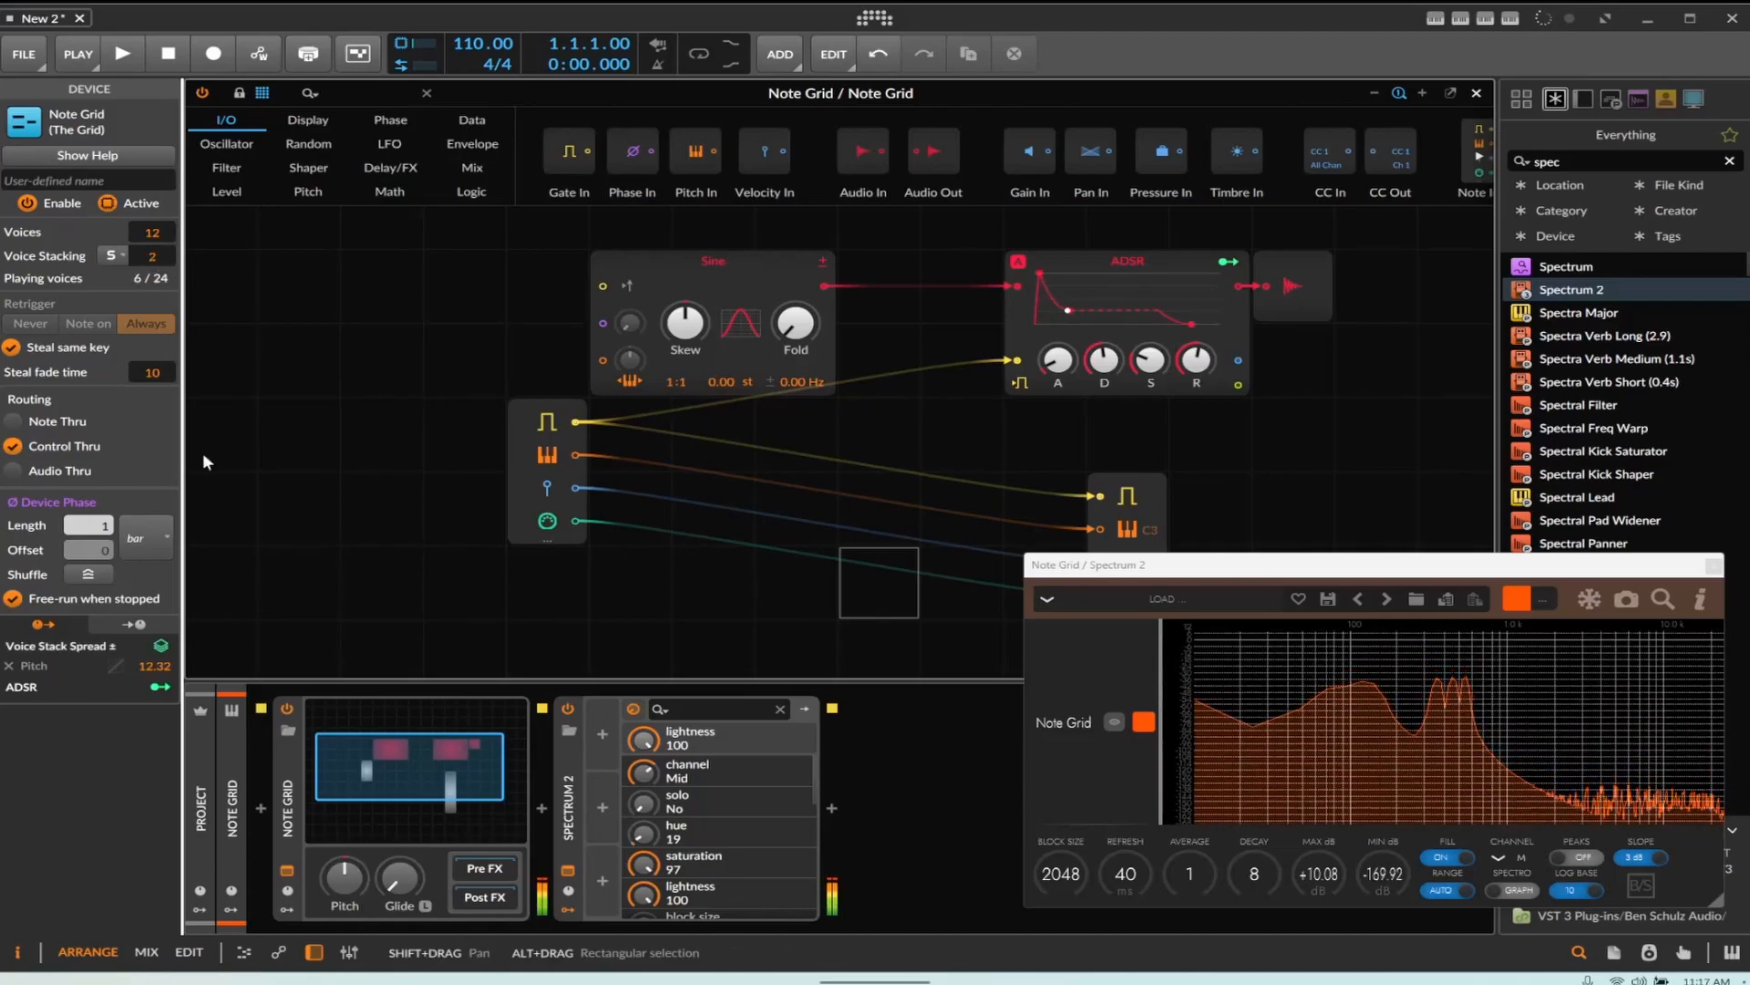
Lower the Voice Stack Spread pitch amount to about 9.4 st and add a Denominator modulation of about -1.40
left_click_drag(153, 666, 153, 684)
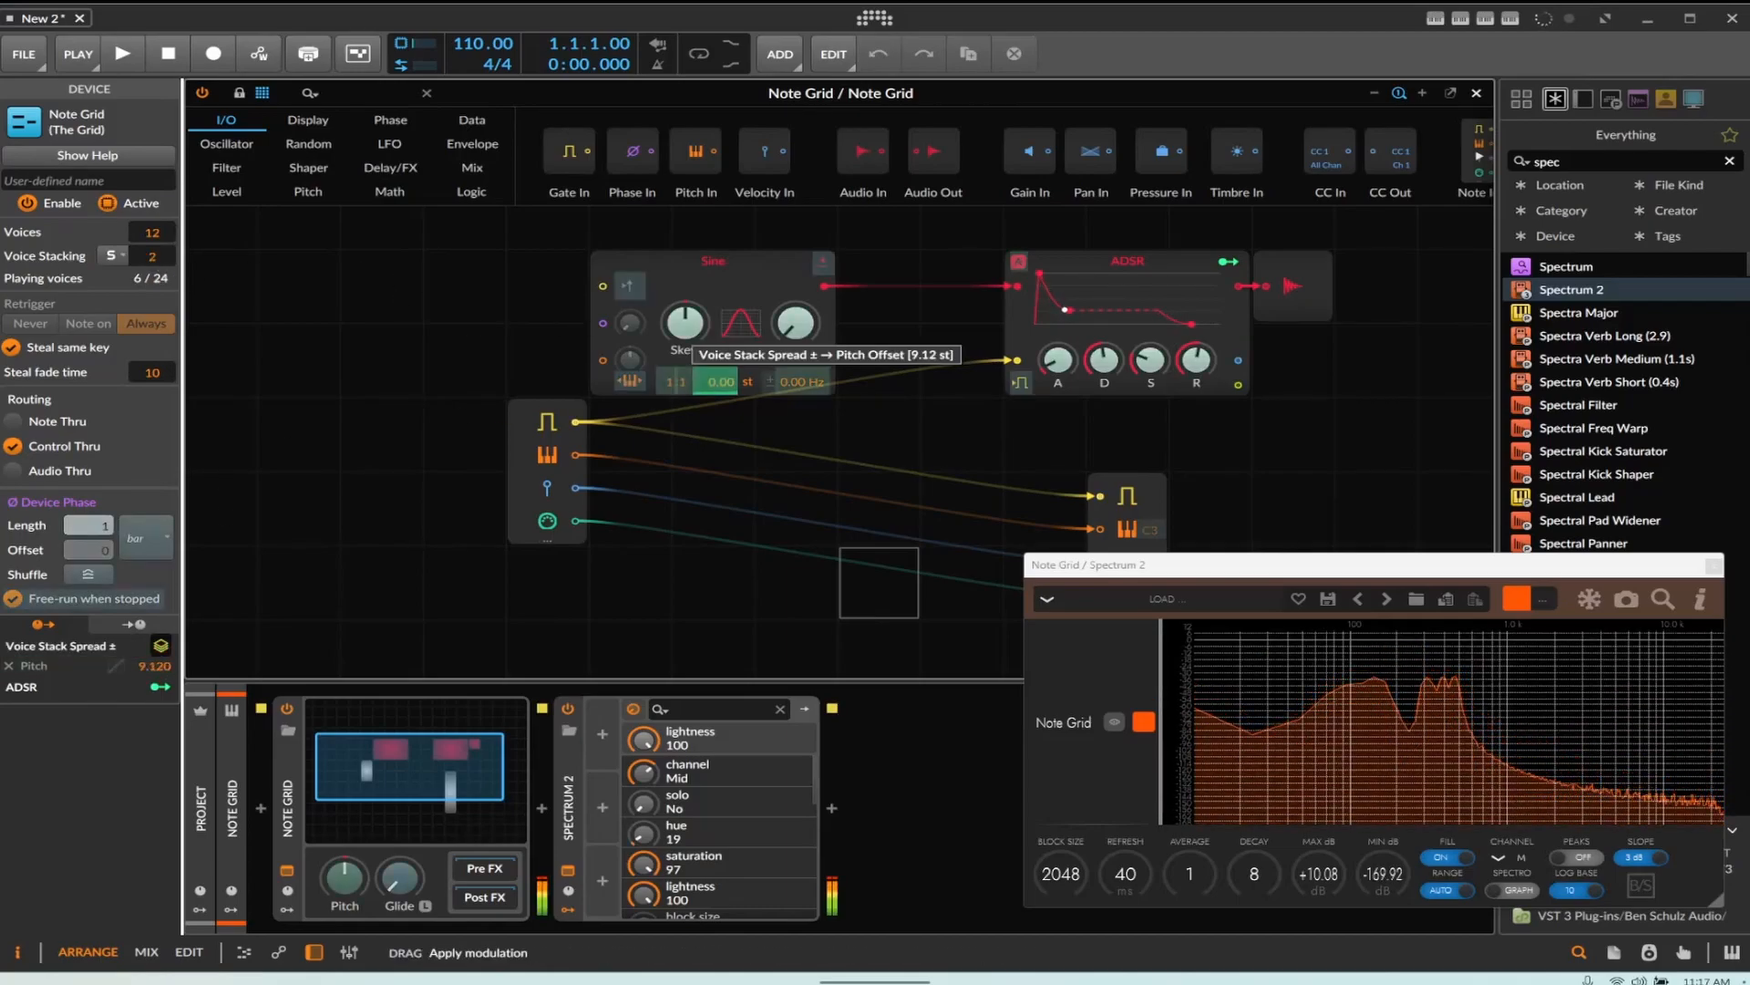
left_click_drag(716, 381, 677, 392)
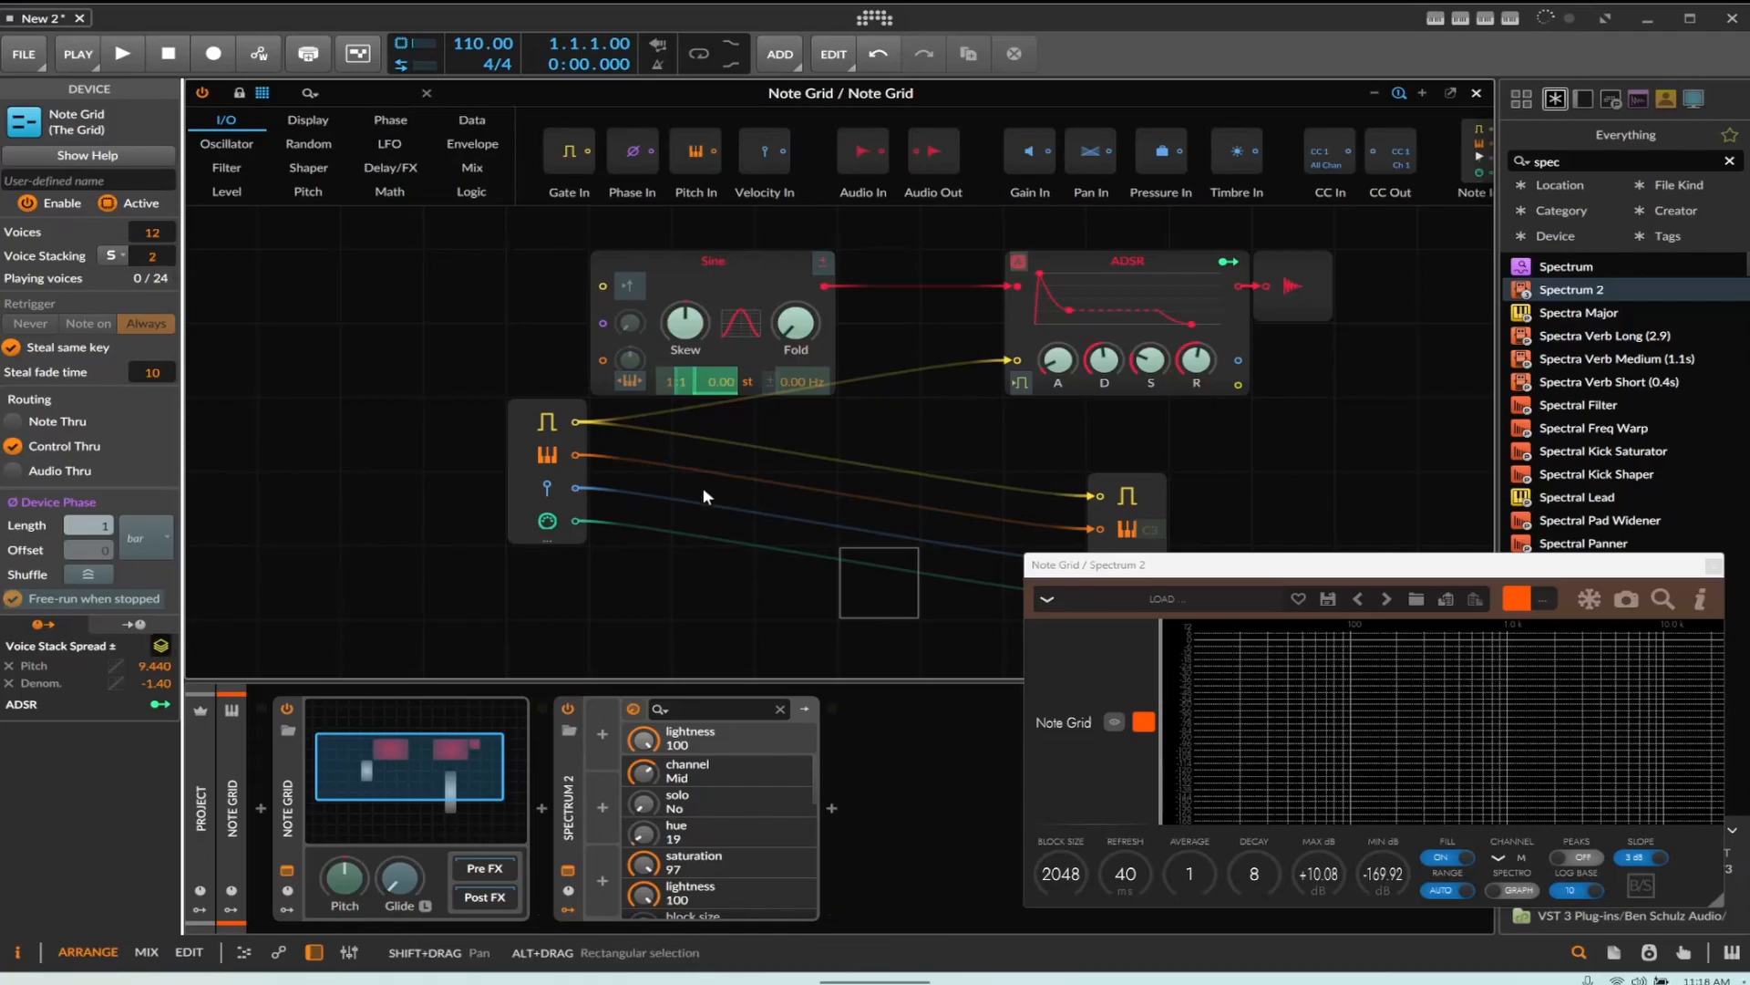
Close the Spectrum 2 analyzer window
left_click_drag(1184, 558, 1190, 582)
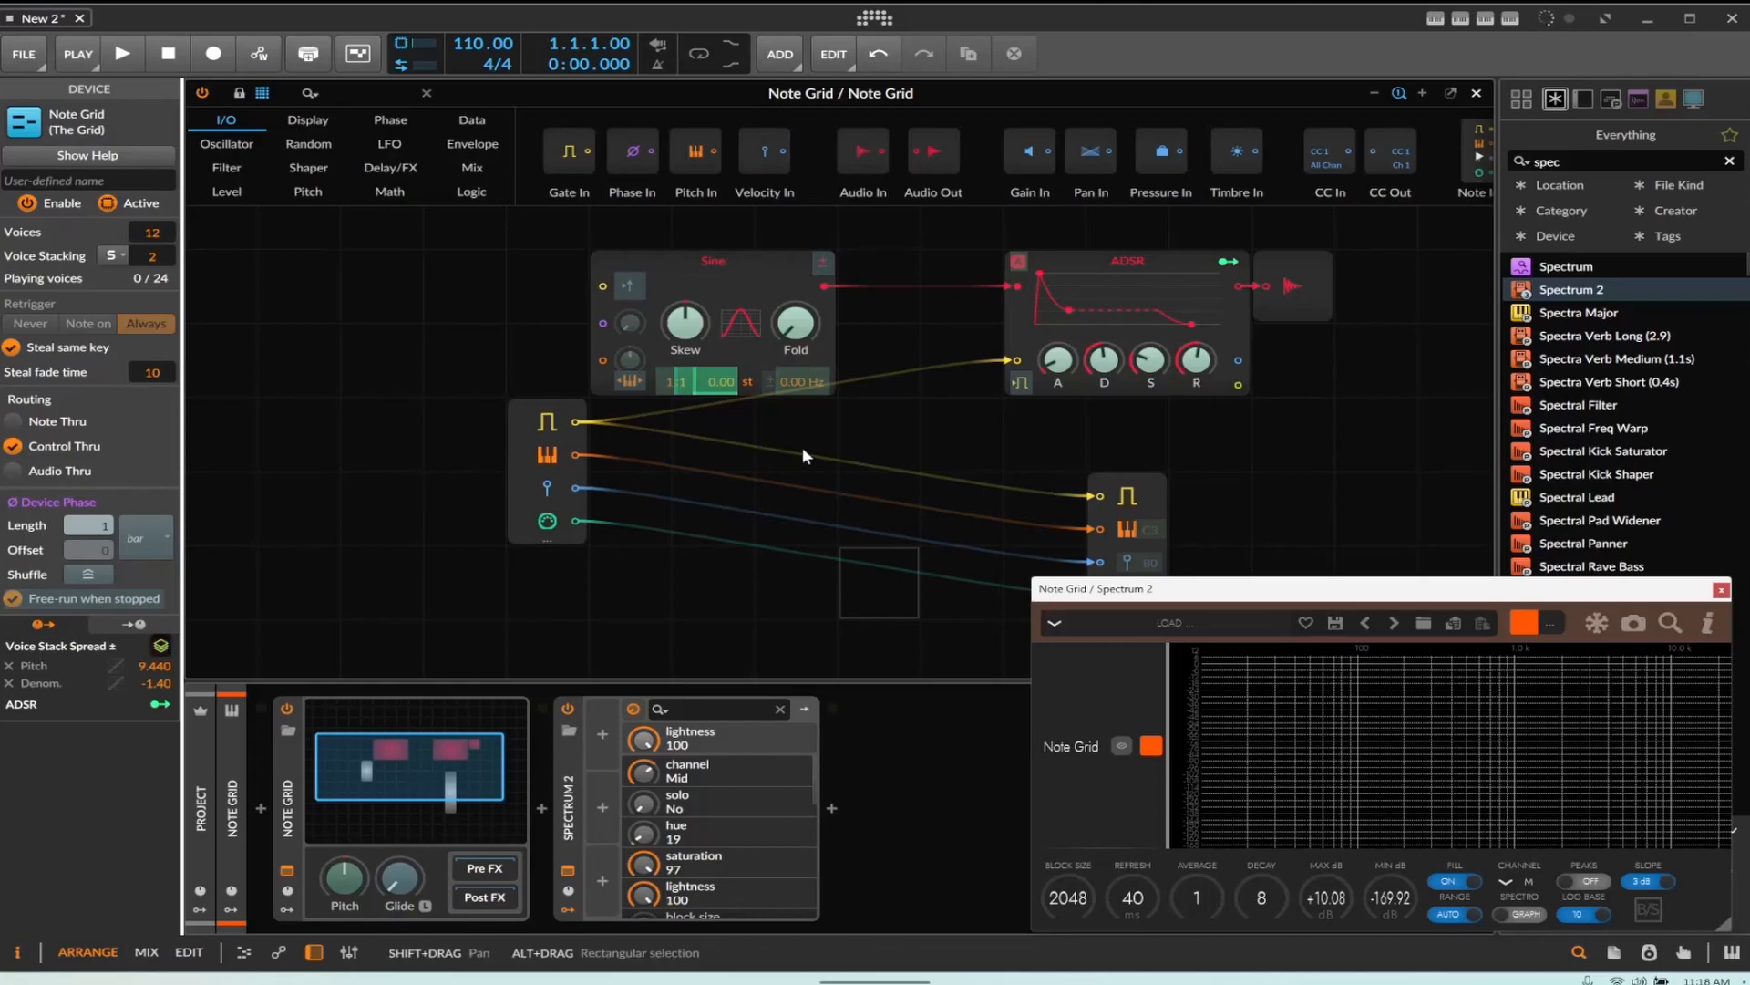
left_click(1721, 590)
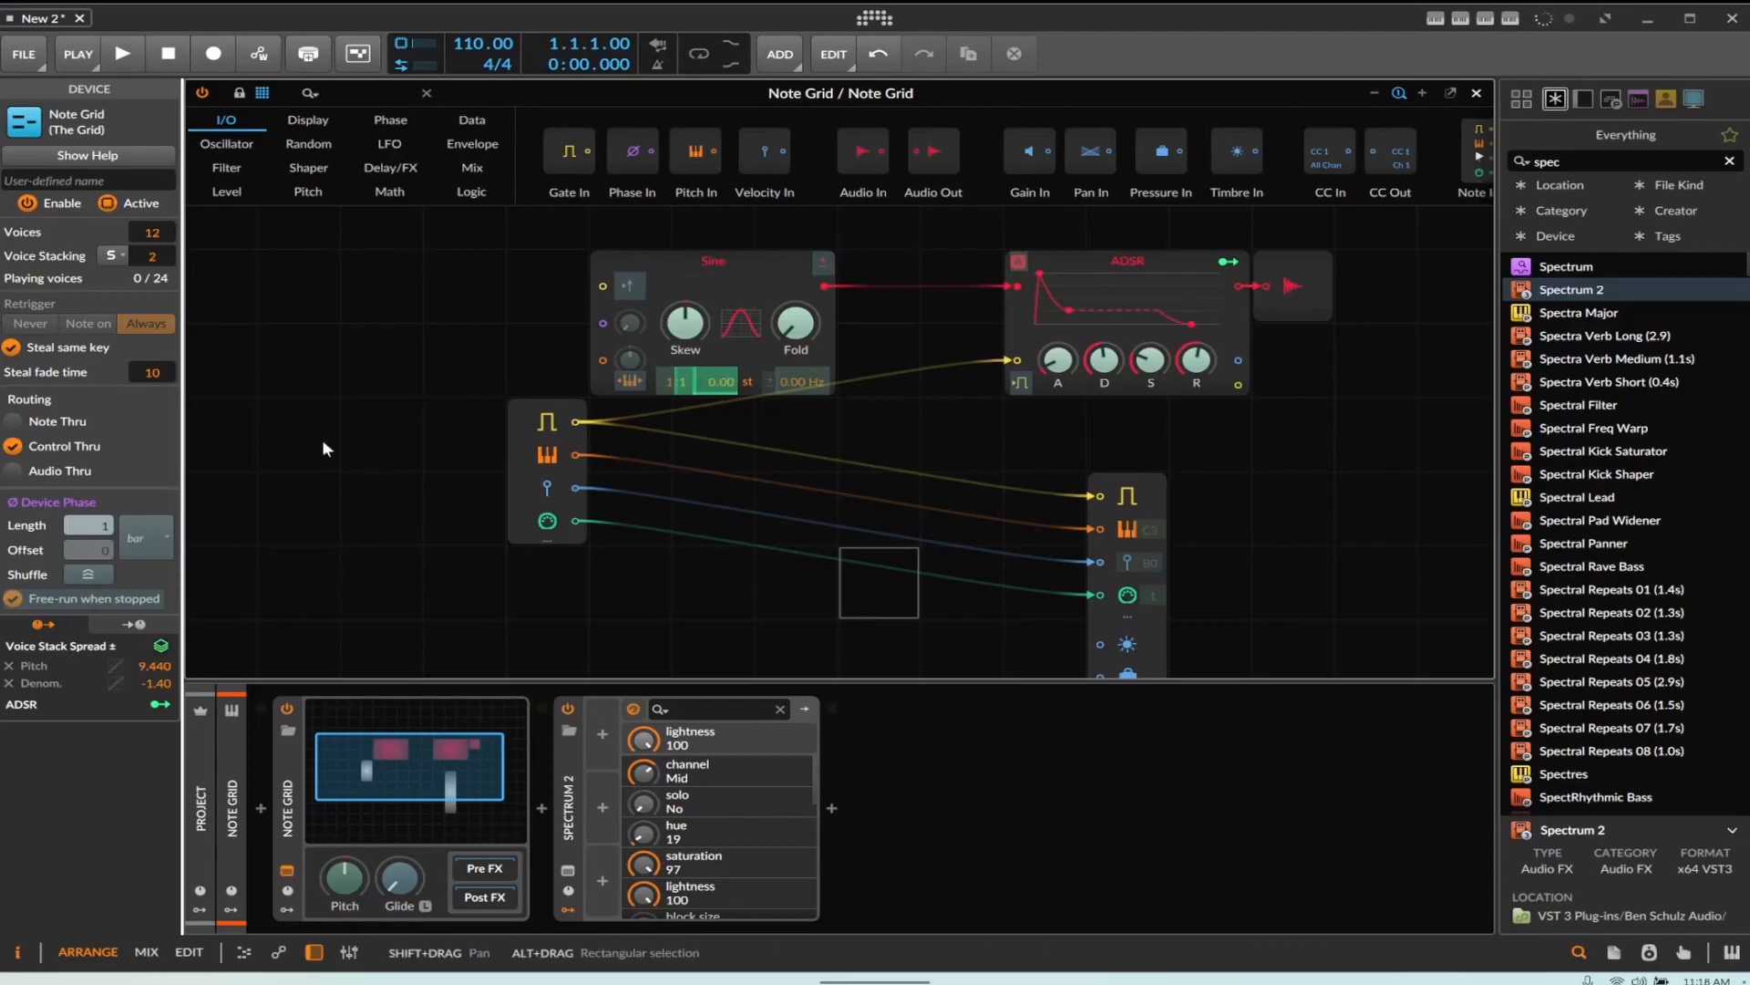
Remove the Pitch and Denominator mappings from the Voice Stack Spread modulator
left_click(11, 666)
left_click(11, 667)
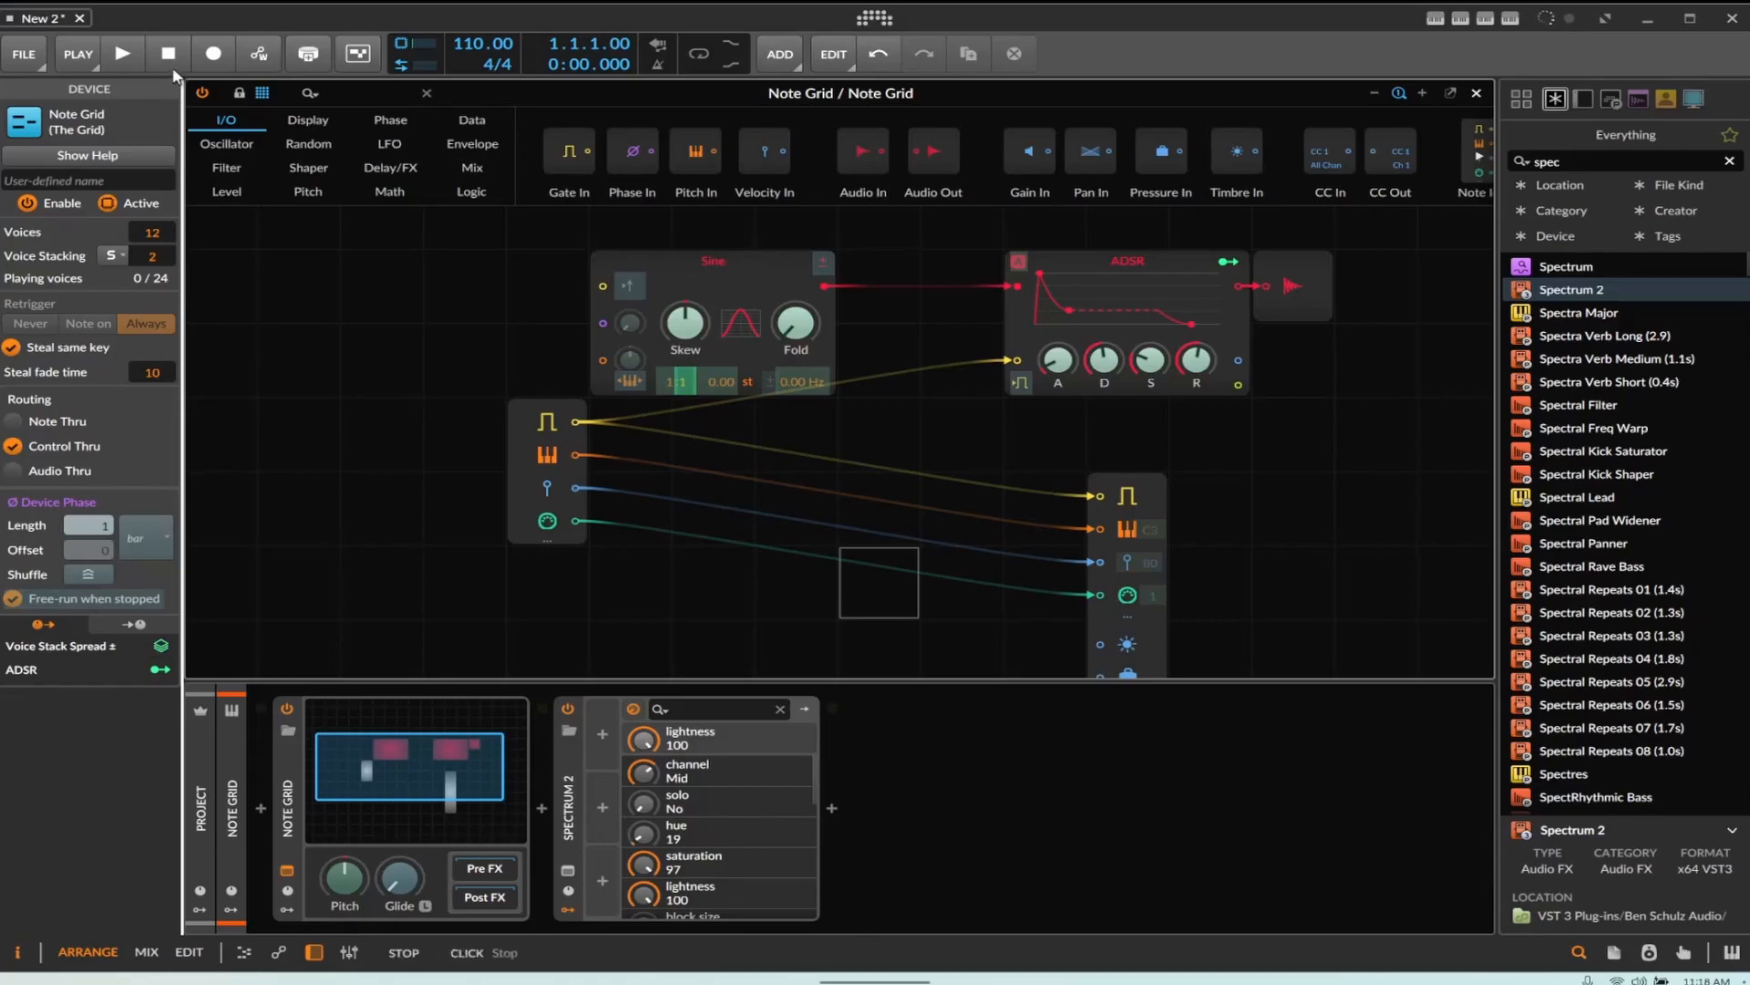
Close the Note Grid editor and add a new instrument track, dismissing the instrument browser
left_click(1477, 92)
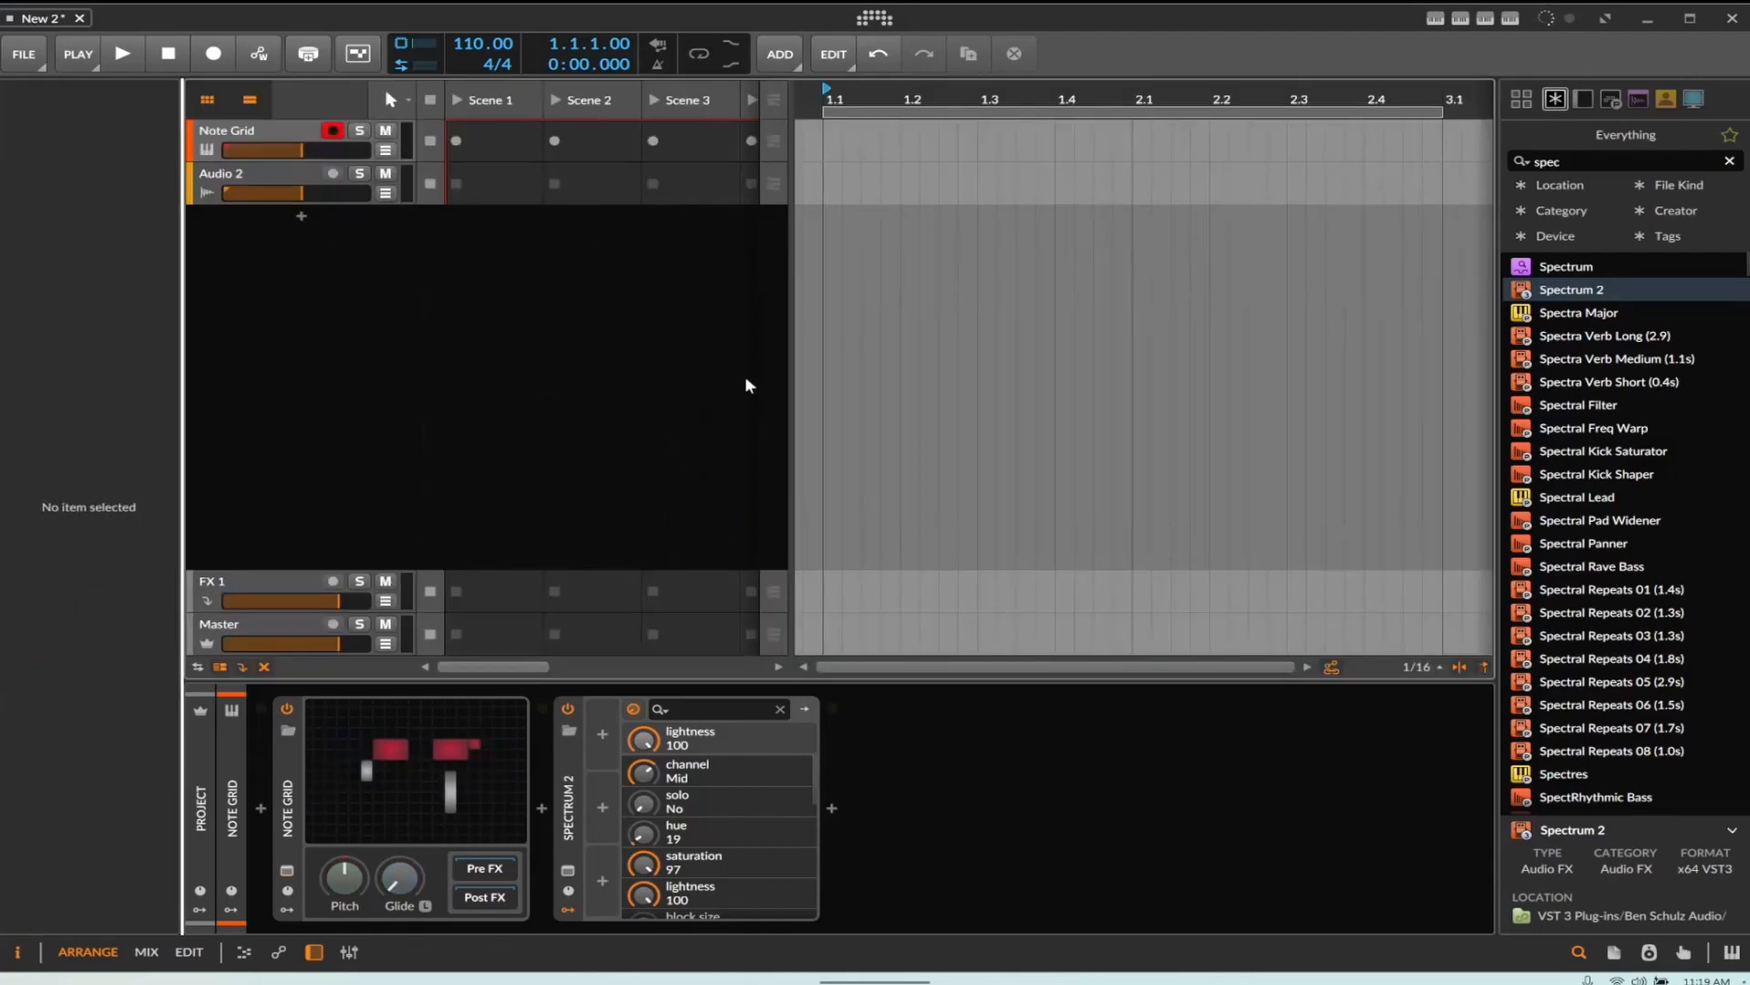
left_click(301, 215)
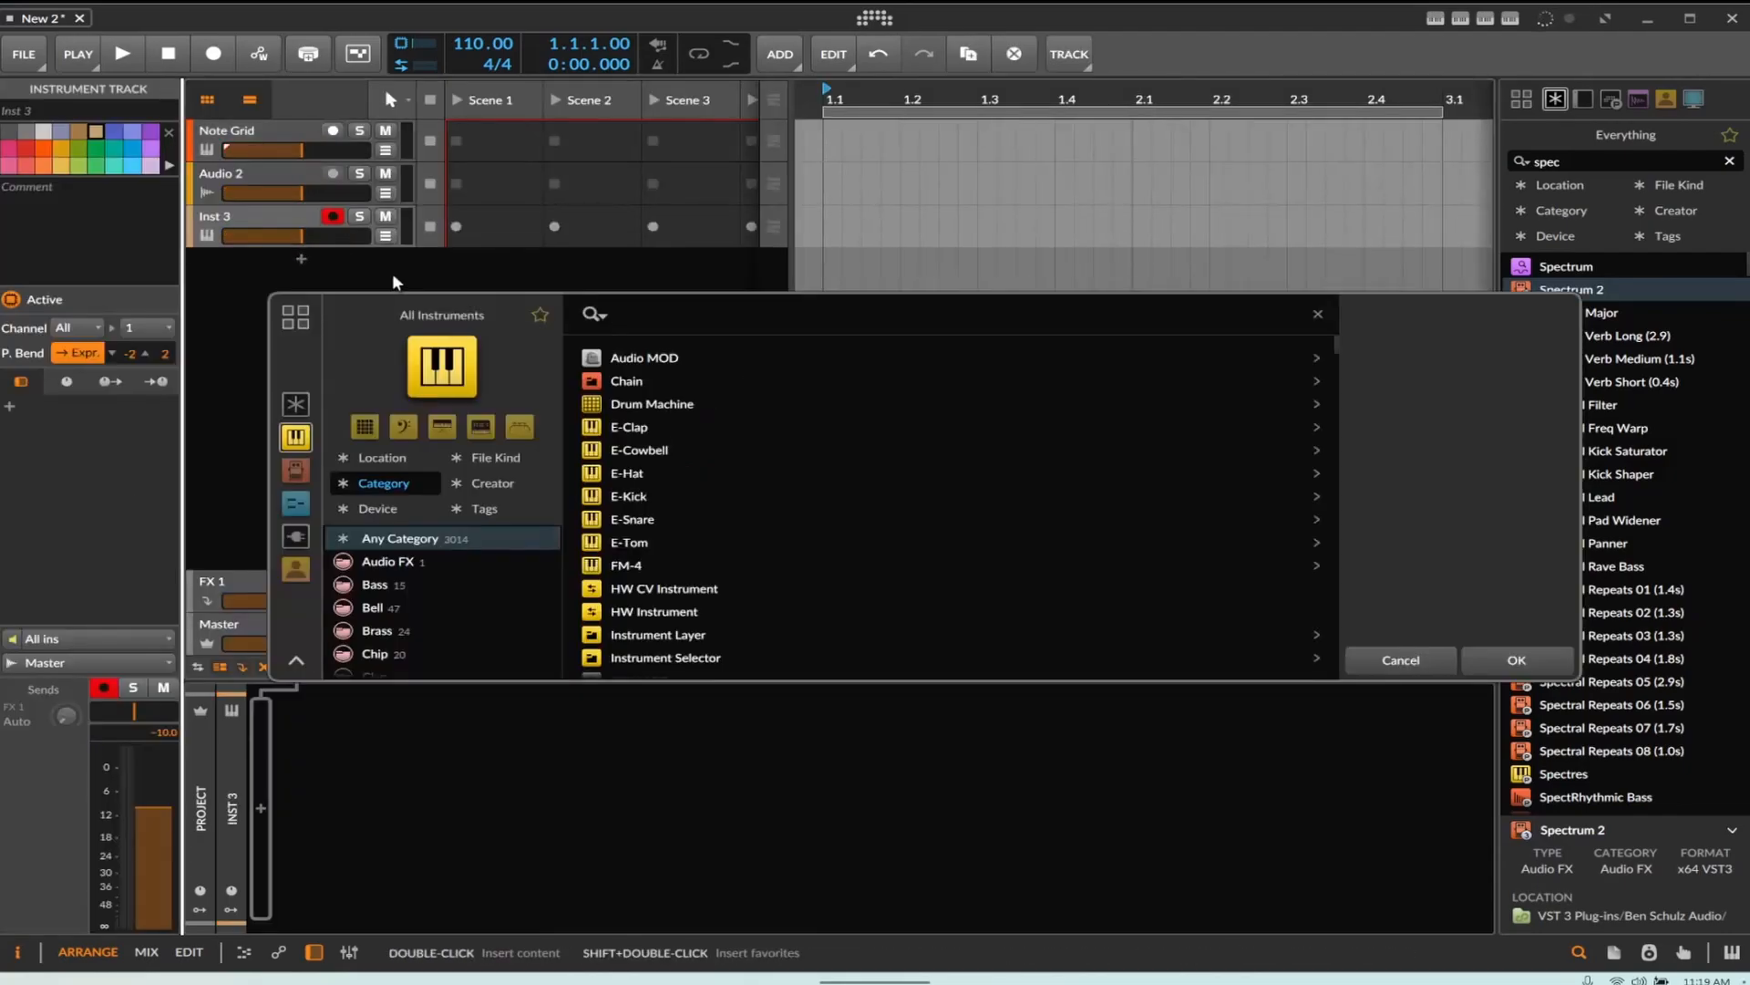
right_click(409, 278)
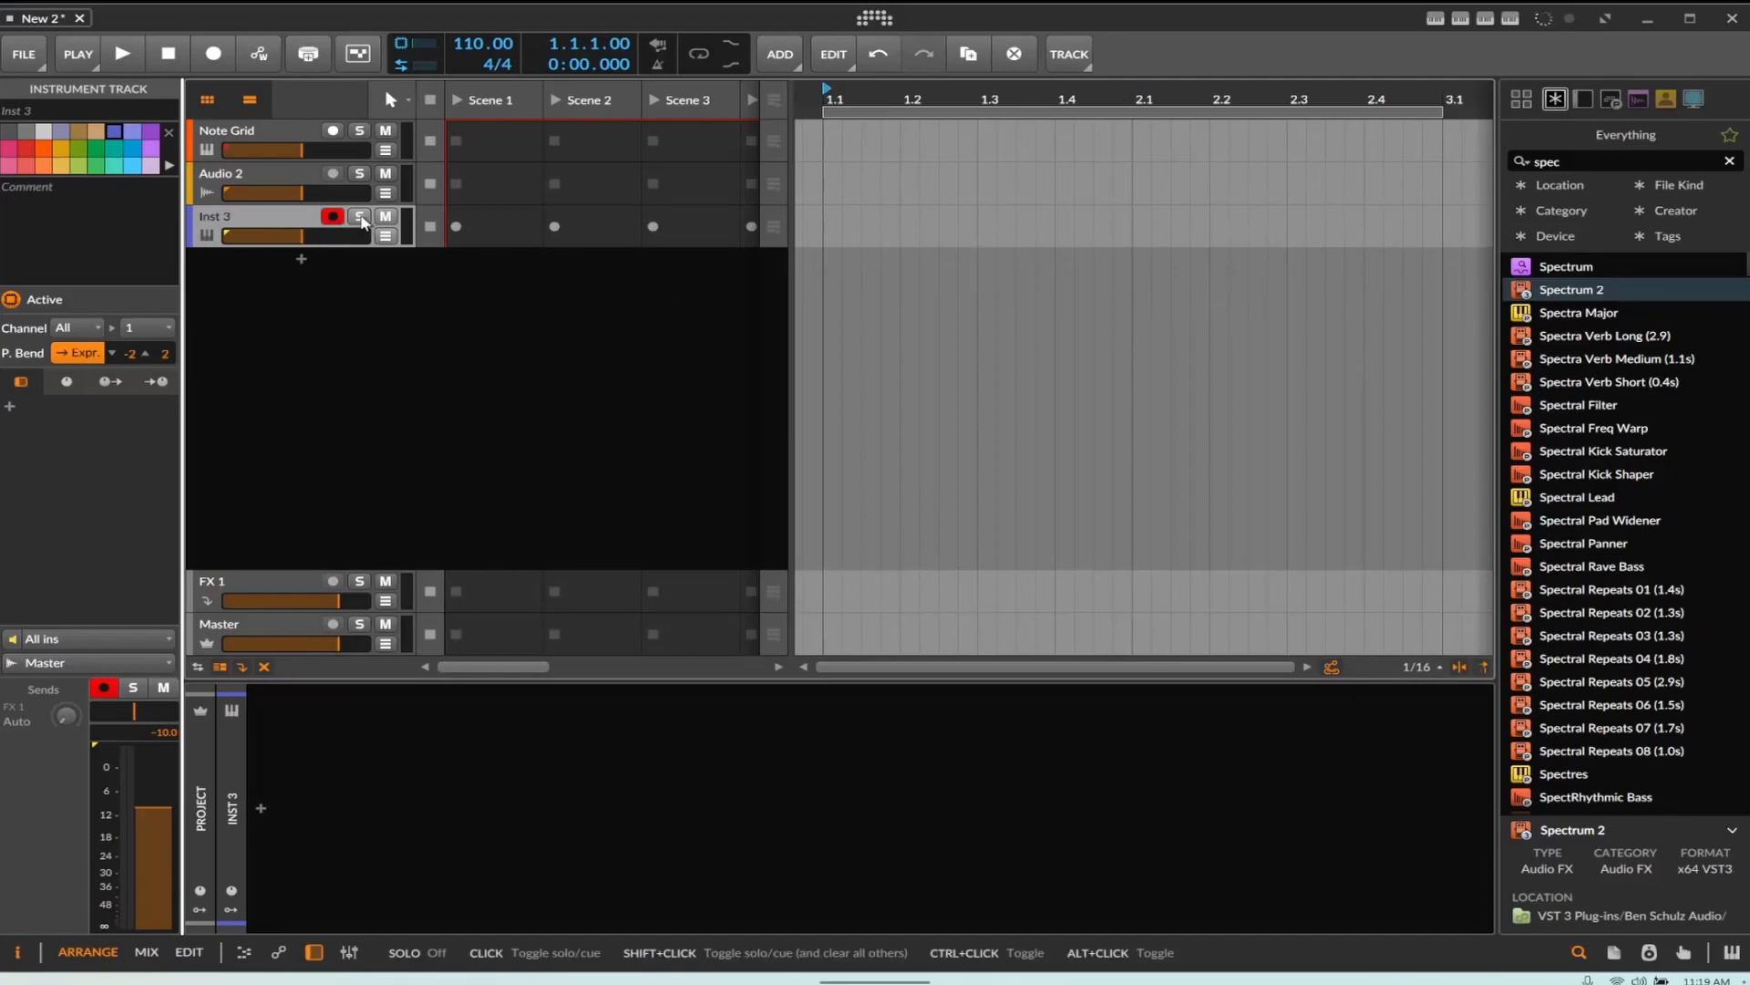
Select the Note Grid track and deactivate its Spectrum 2 device
left_click(237, 137)
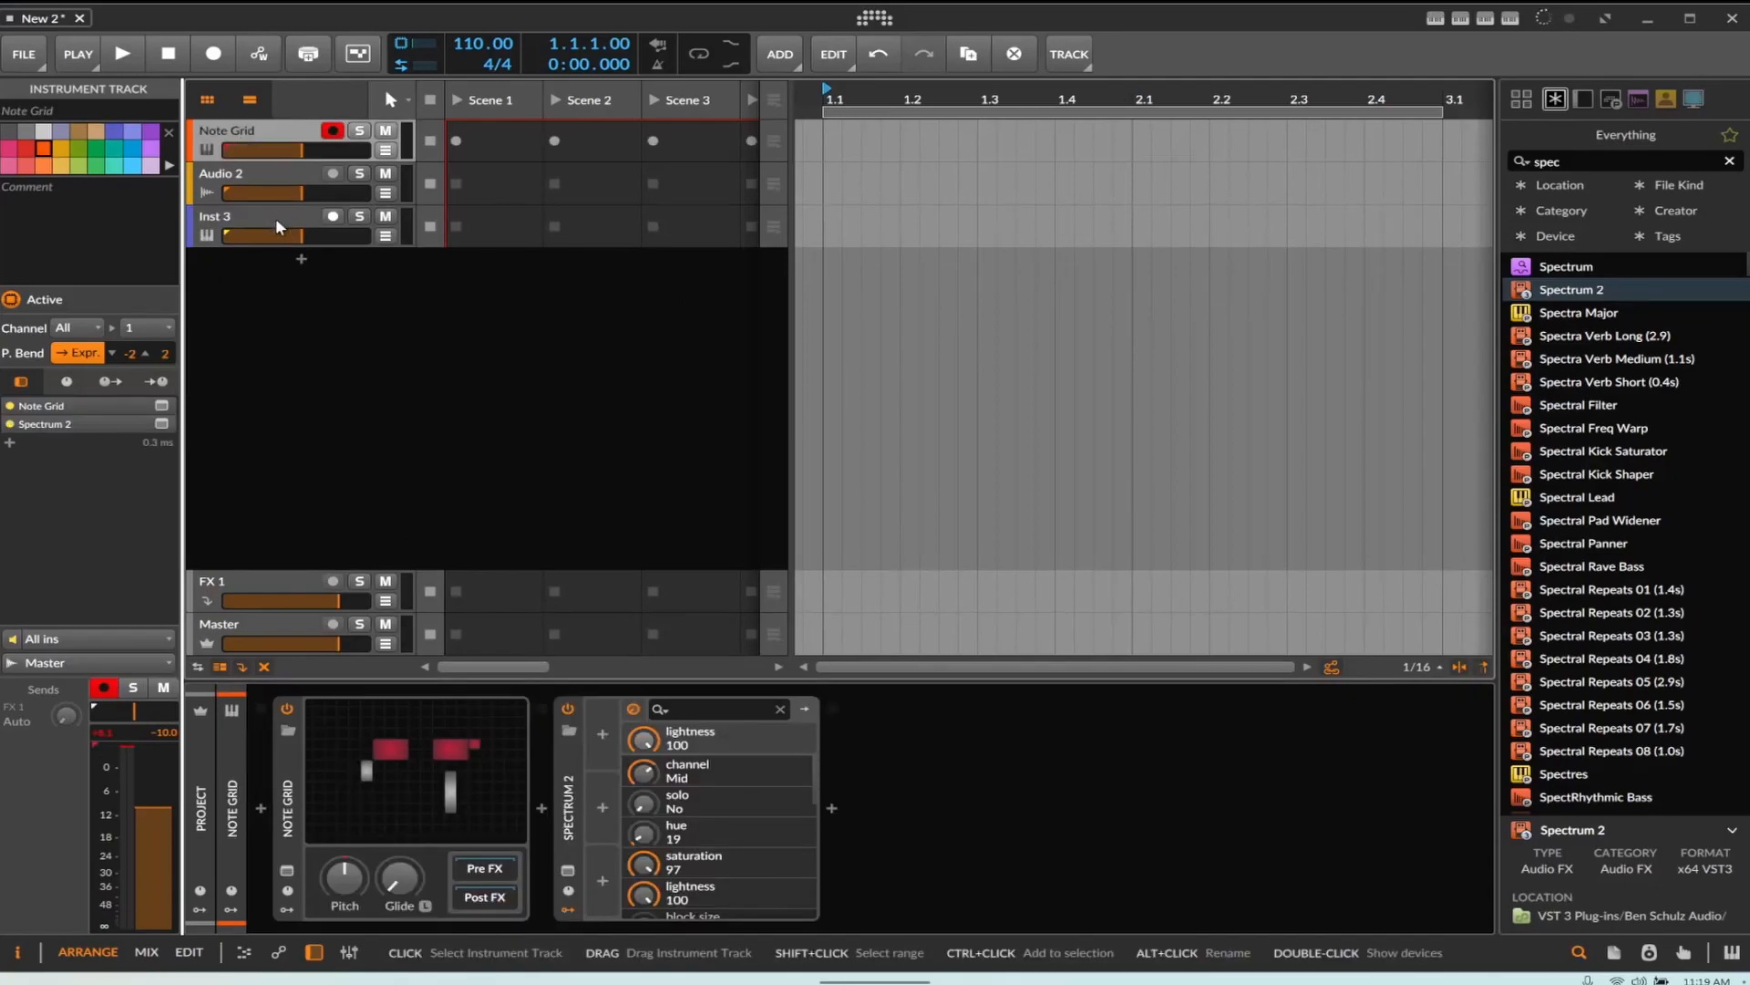
left_click(569, 710)
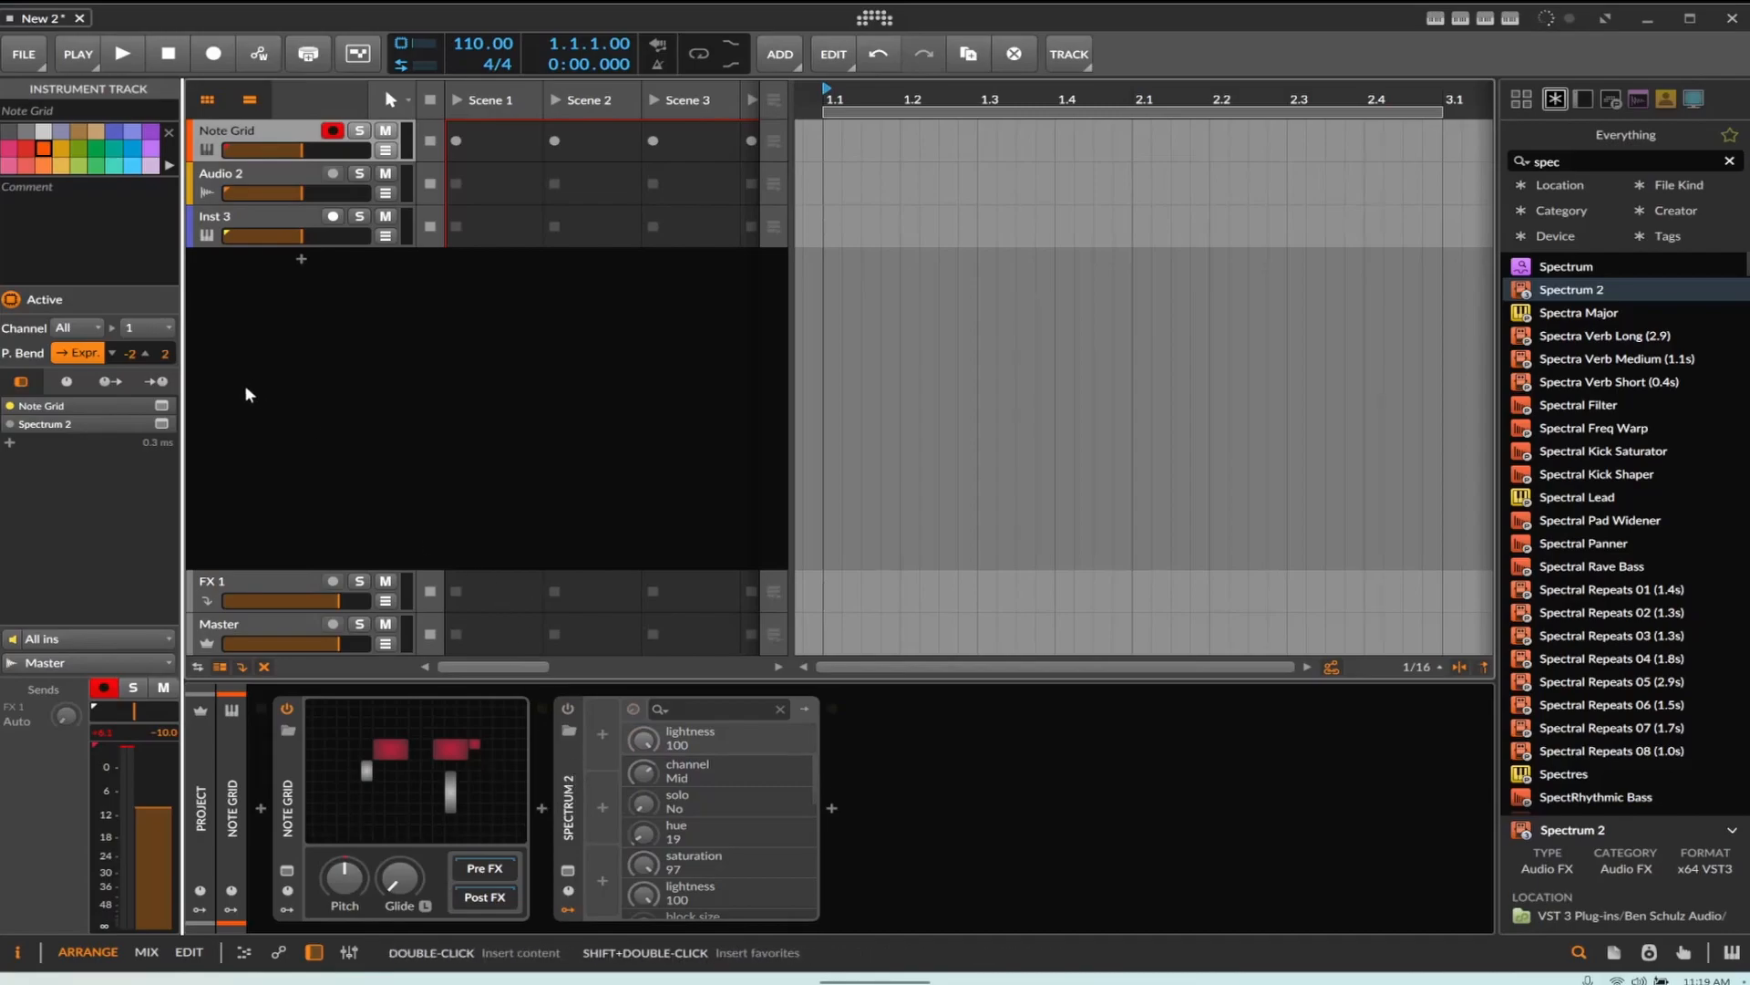
Select the Inst 3 track and open its input source setting
left_click(228, 234)
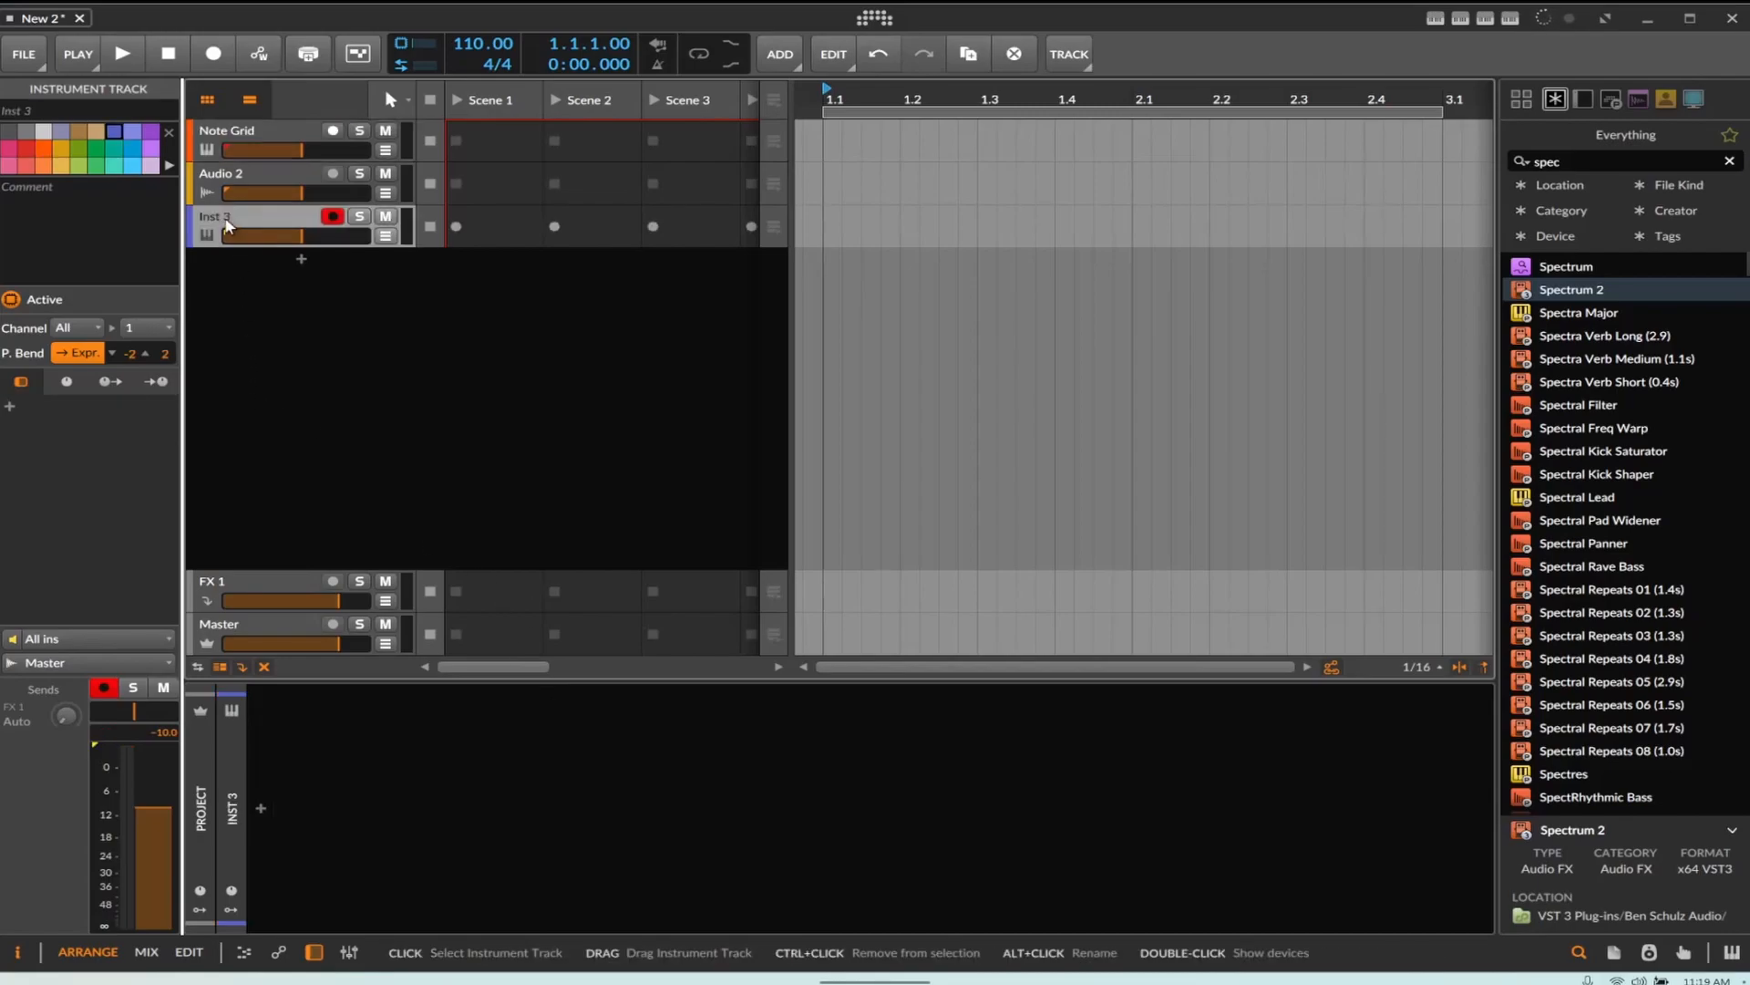
left_click(52, 644)
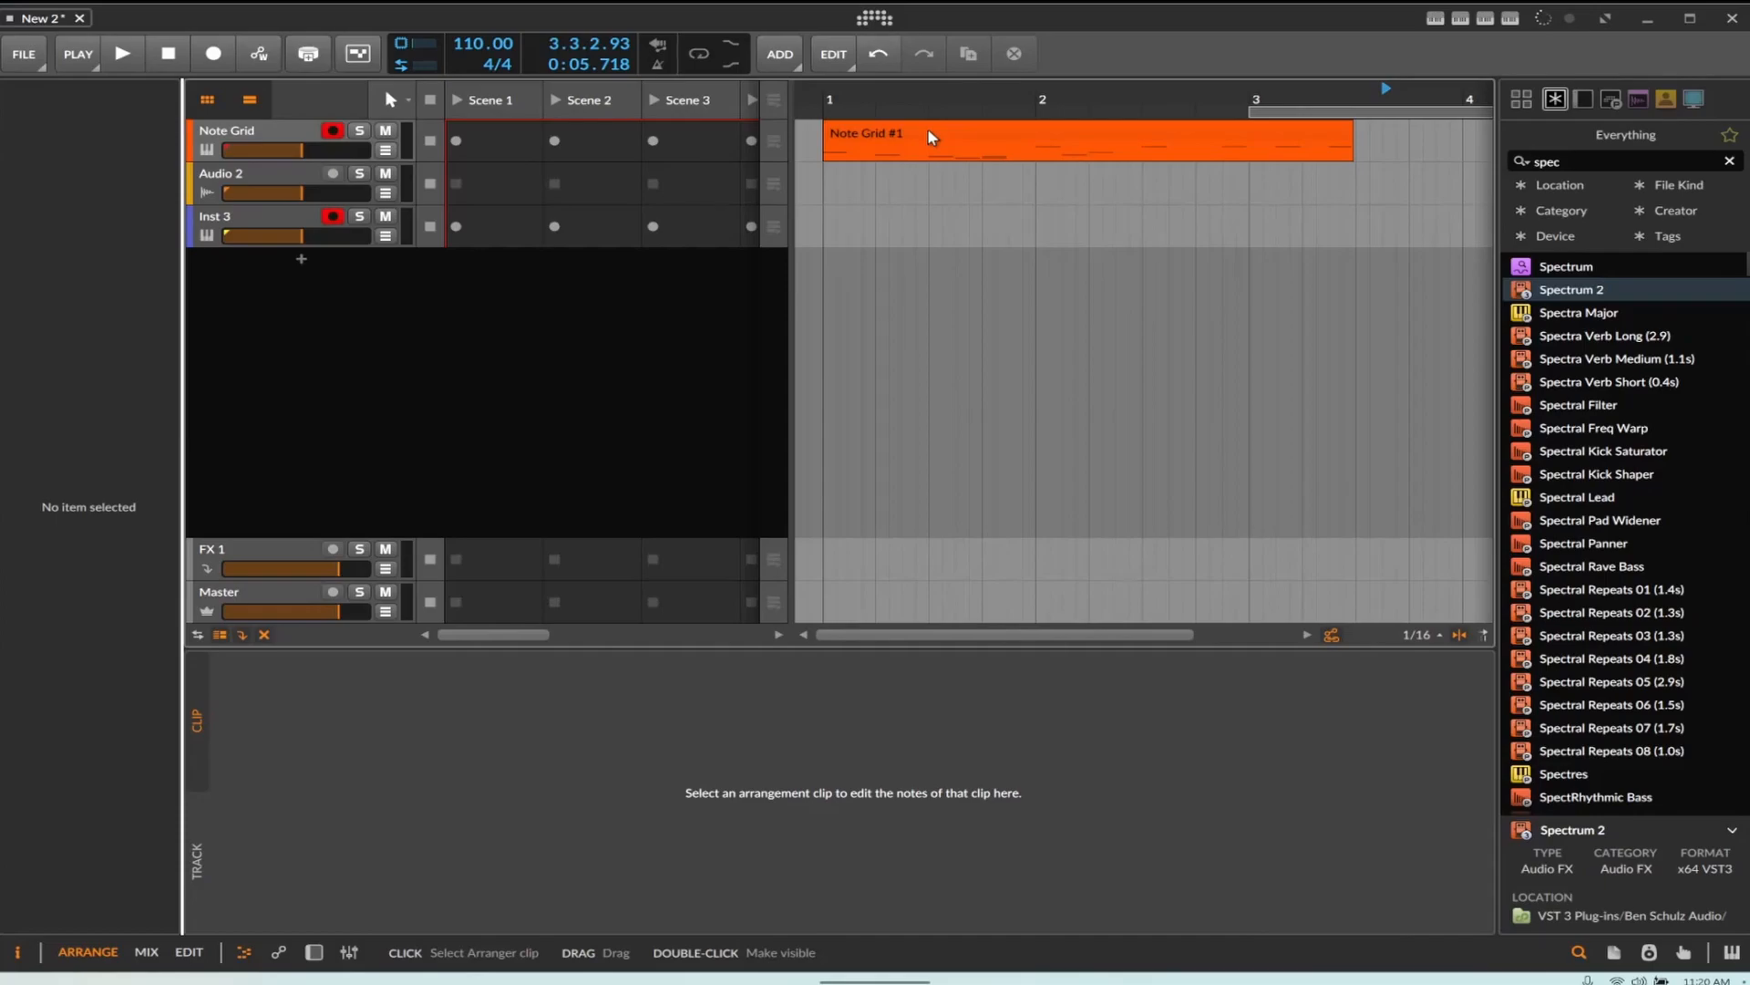
Open the Note Grid #1 clip's notes in the editor
left_click(930, 137)
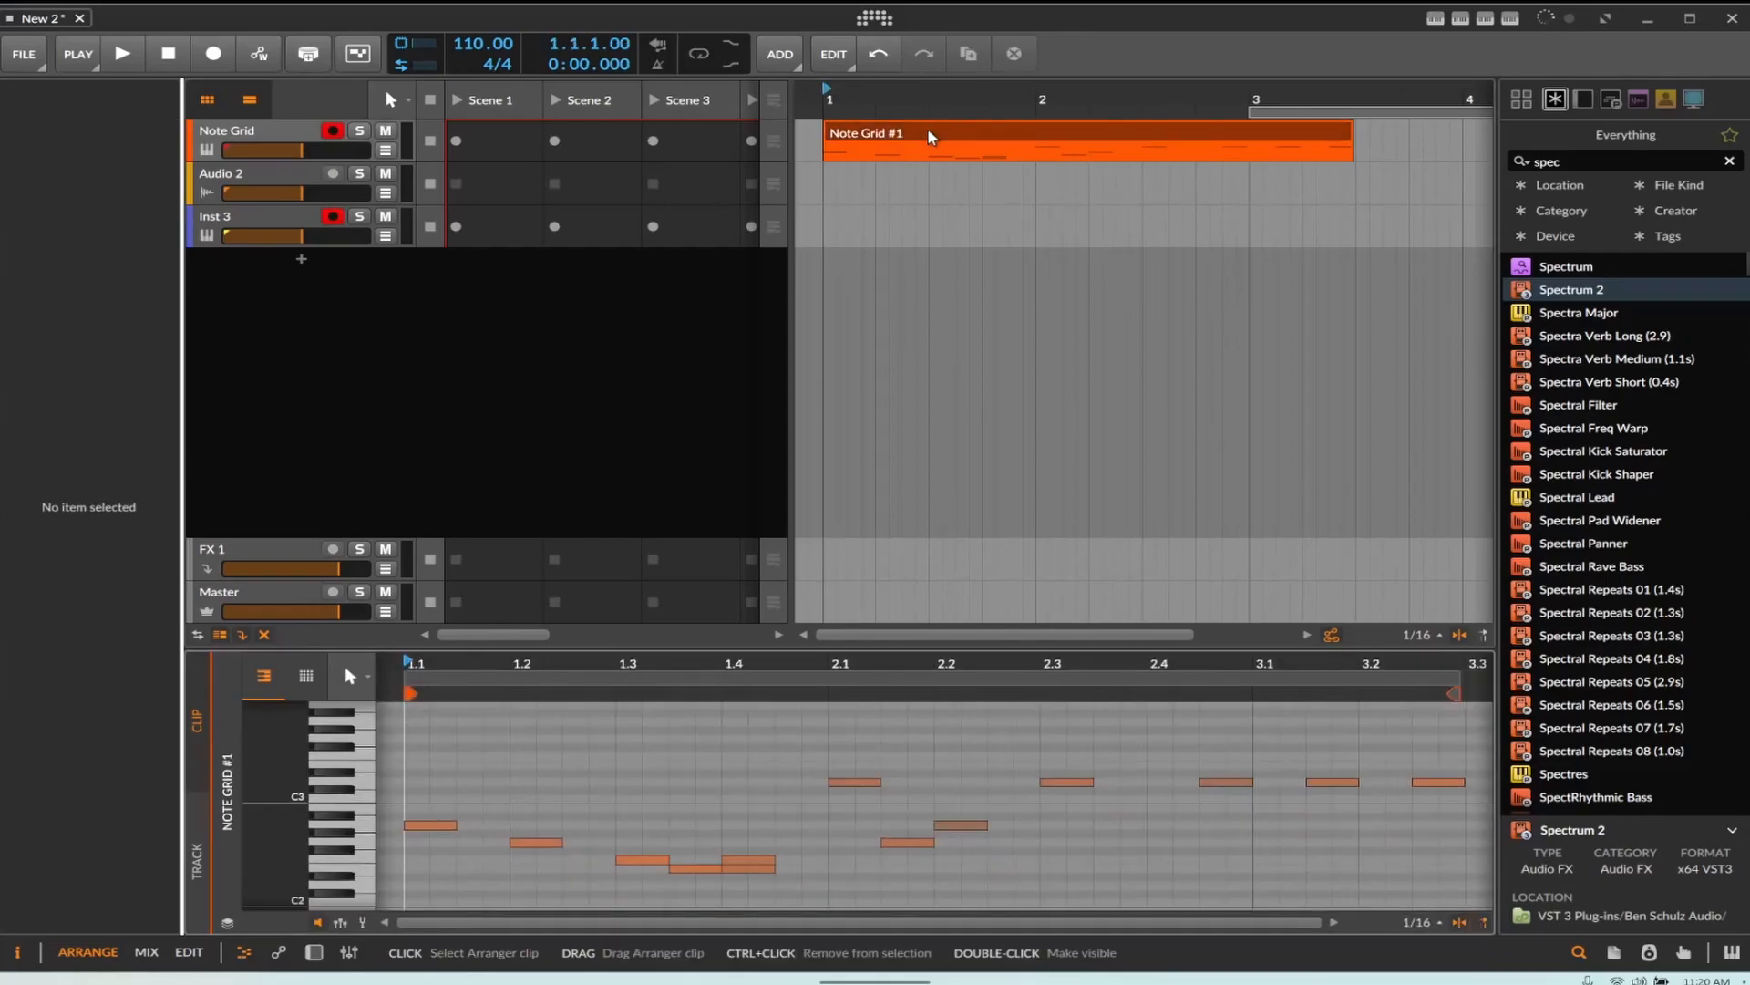
Delete the overlapping note around beat 1.4 in the Note Grid clip
double_click(742, 862)
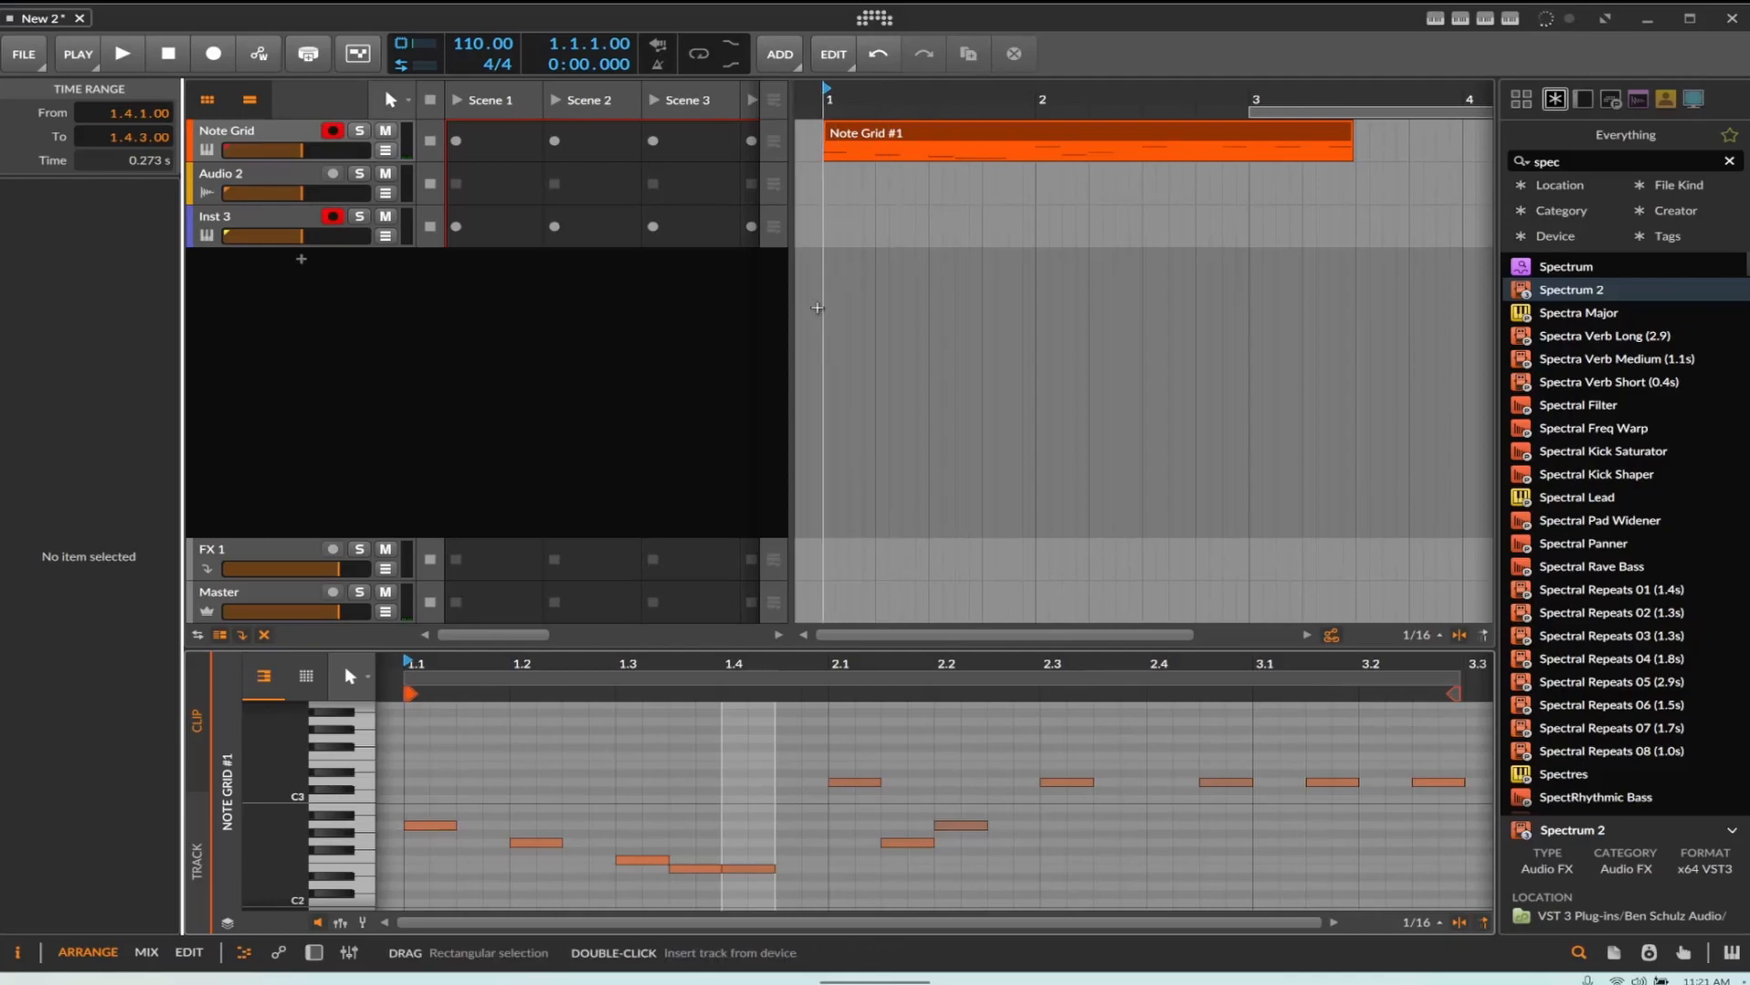
Select the Inst 3 track, arm recording and record the Note Grid's notes onto it
left_click(239, 235)
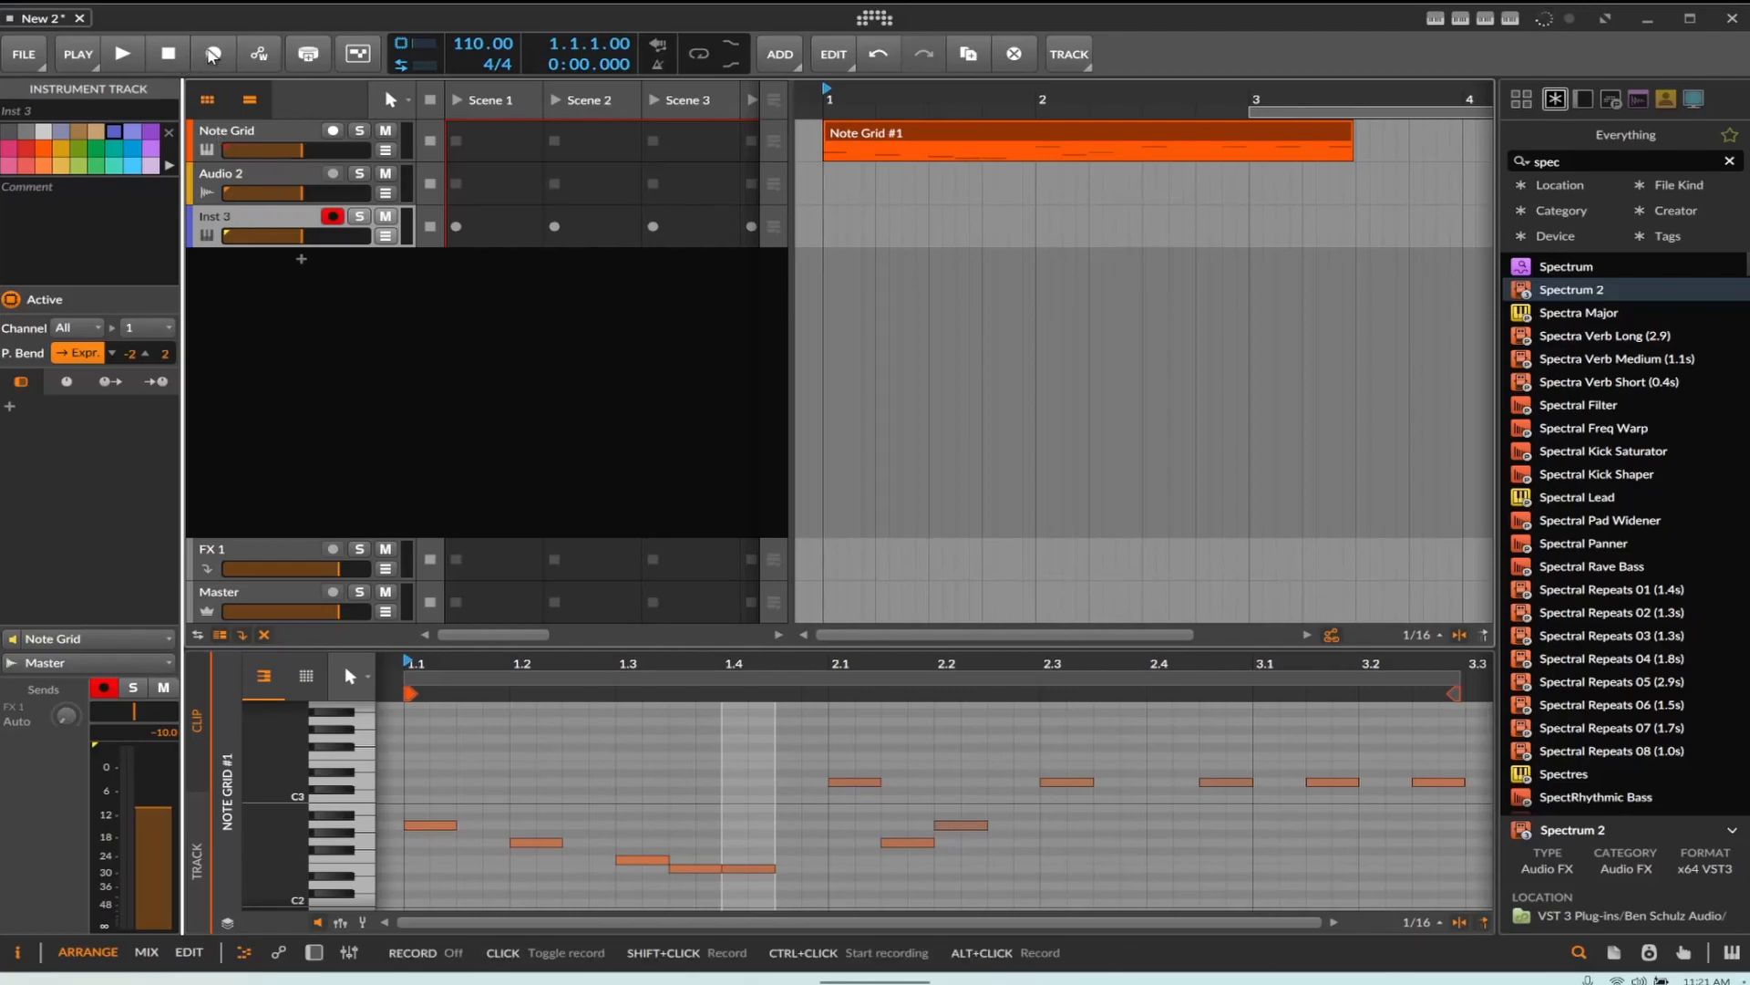
left_click(213, 55)
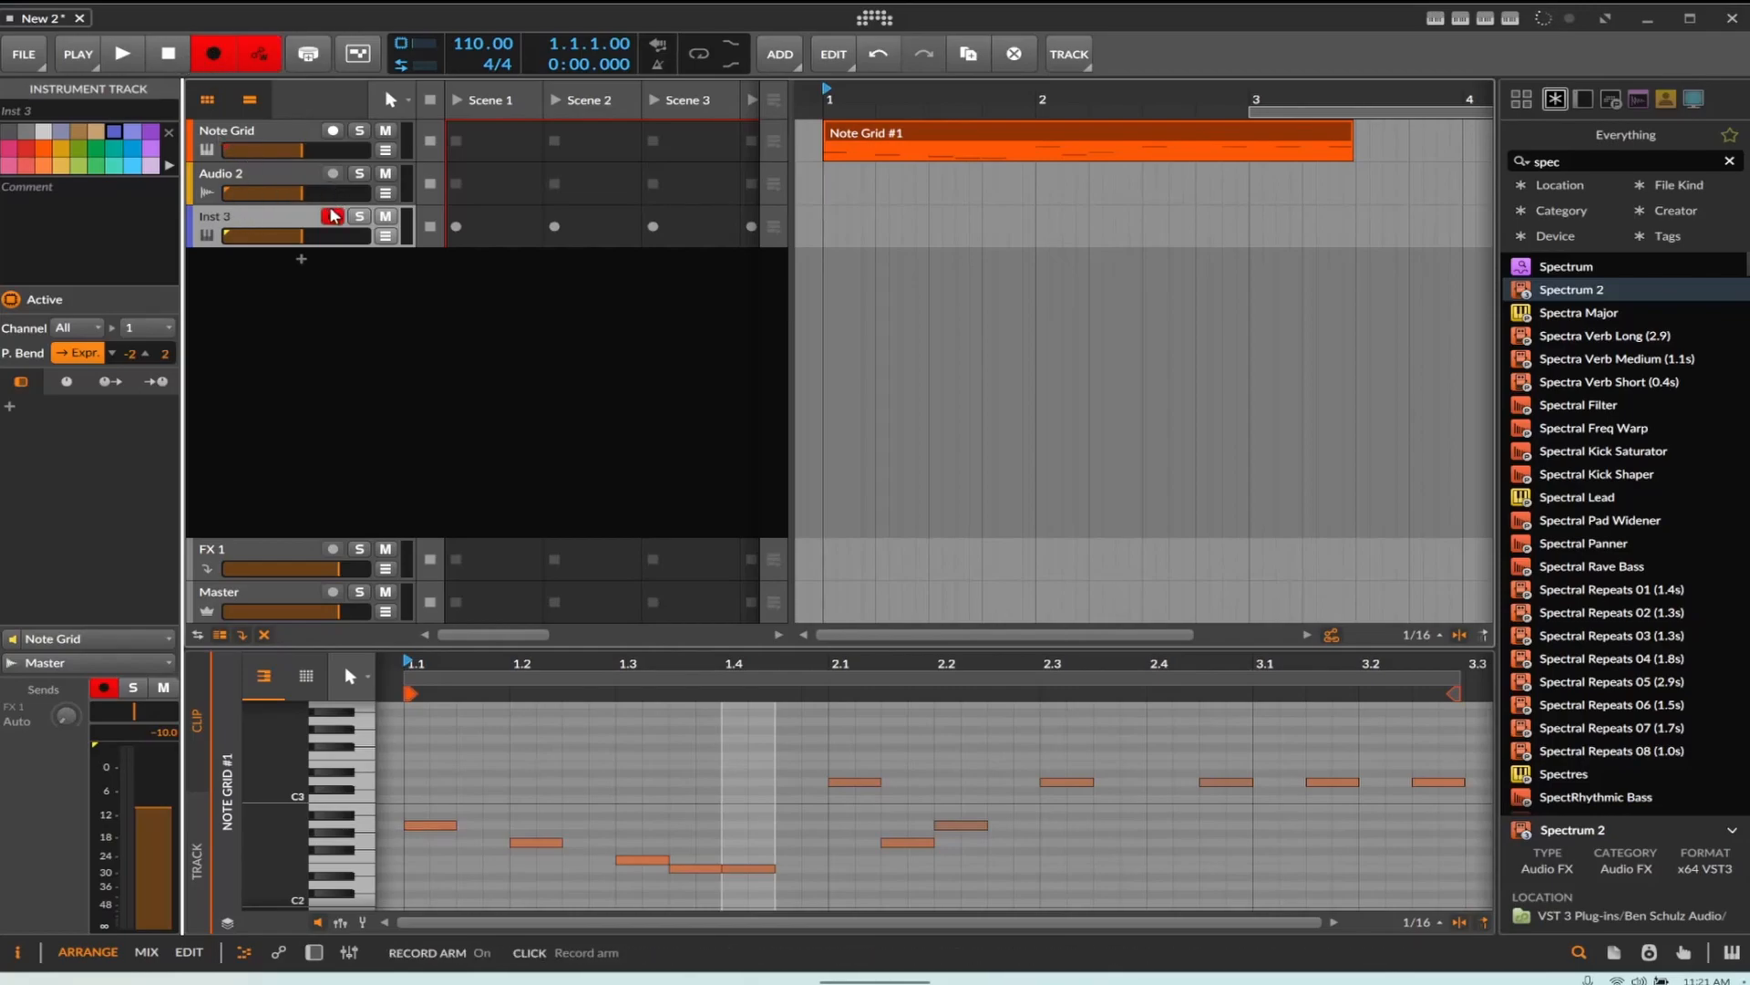
key("space")
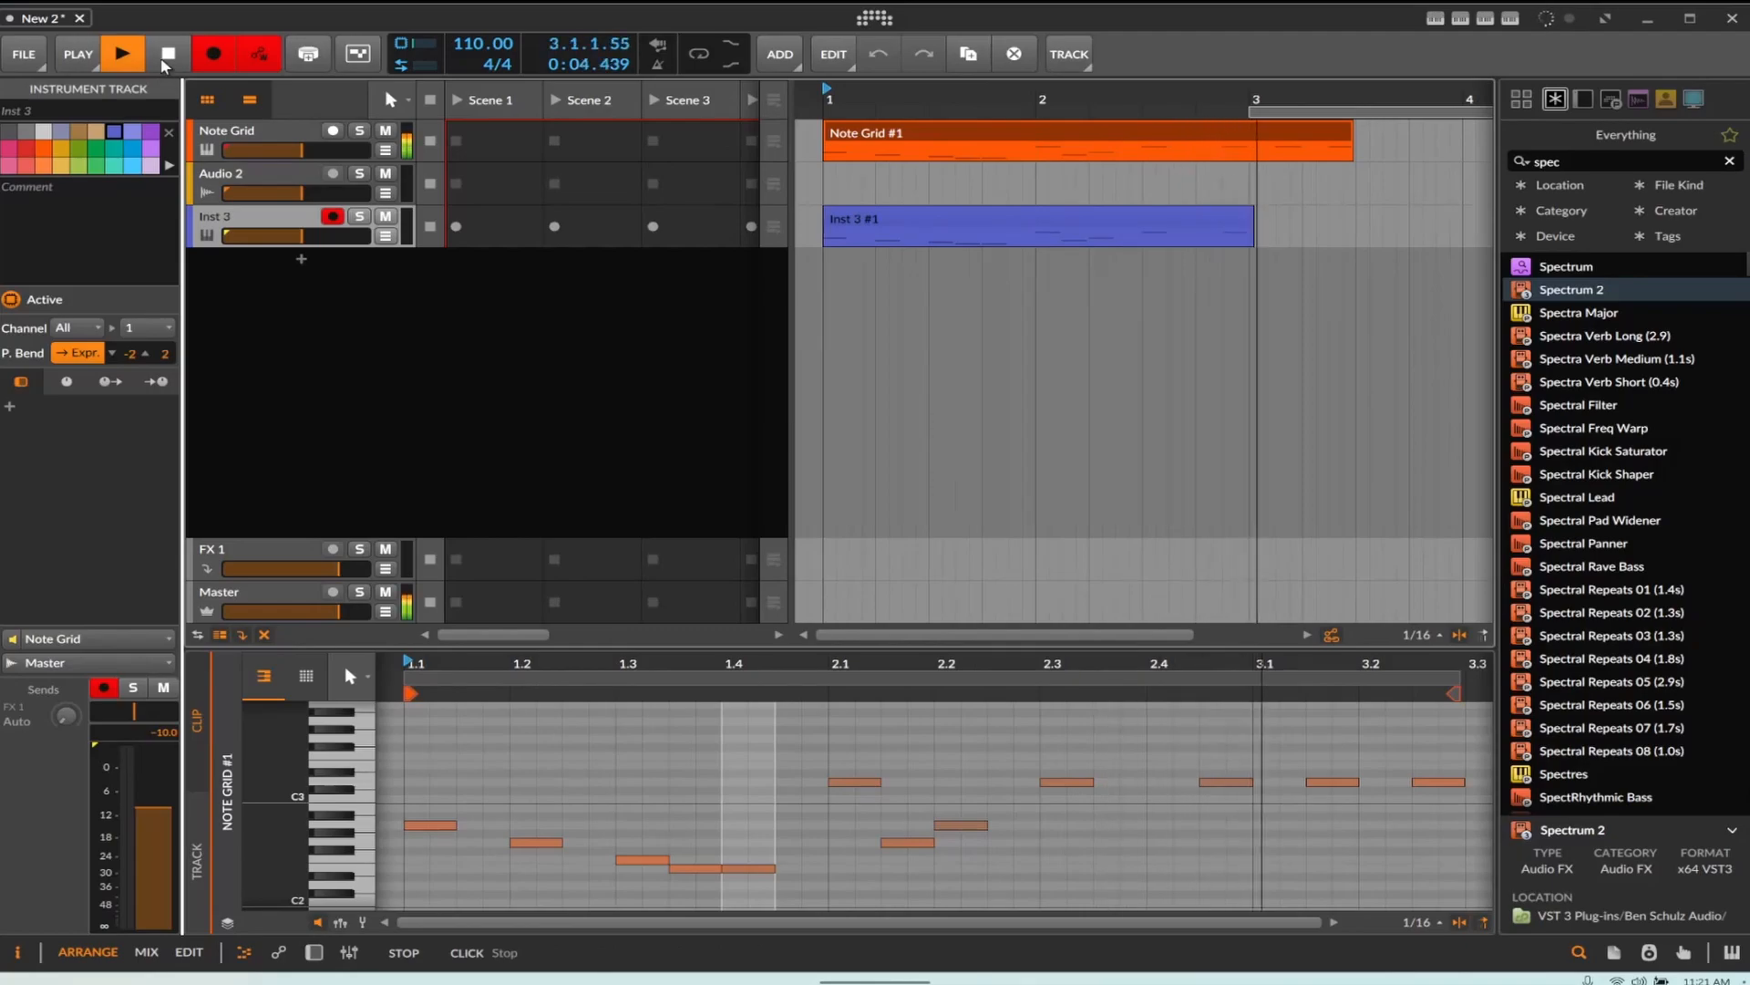
key("space")
Delete the recorded Inst 3 clip from the arrangement
left_click(905, 233)
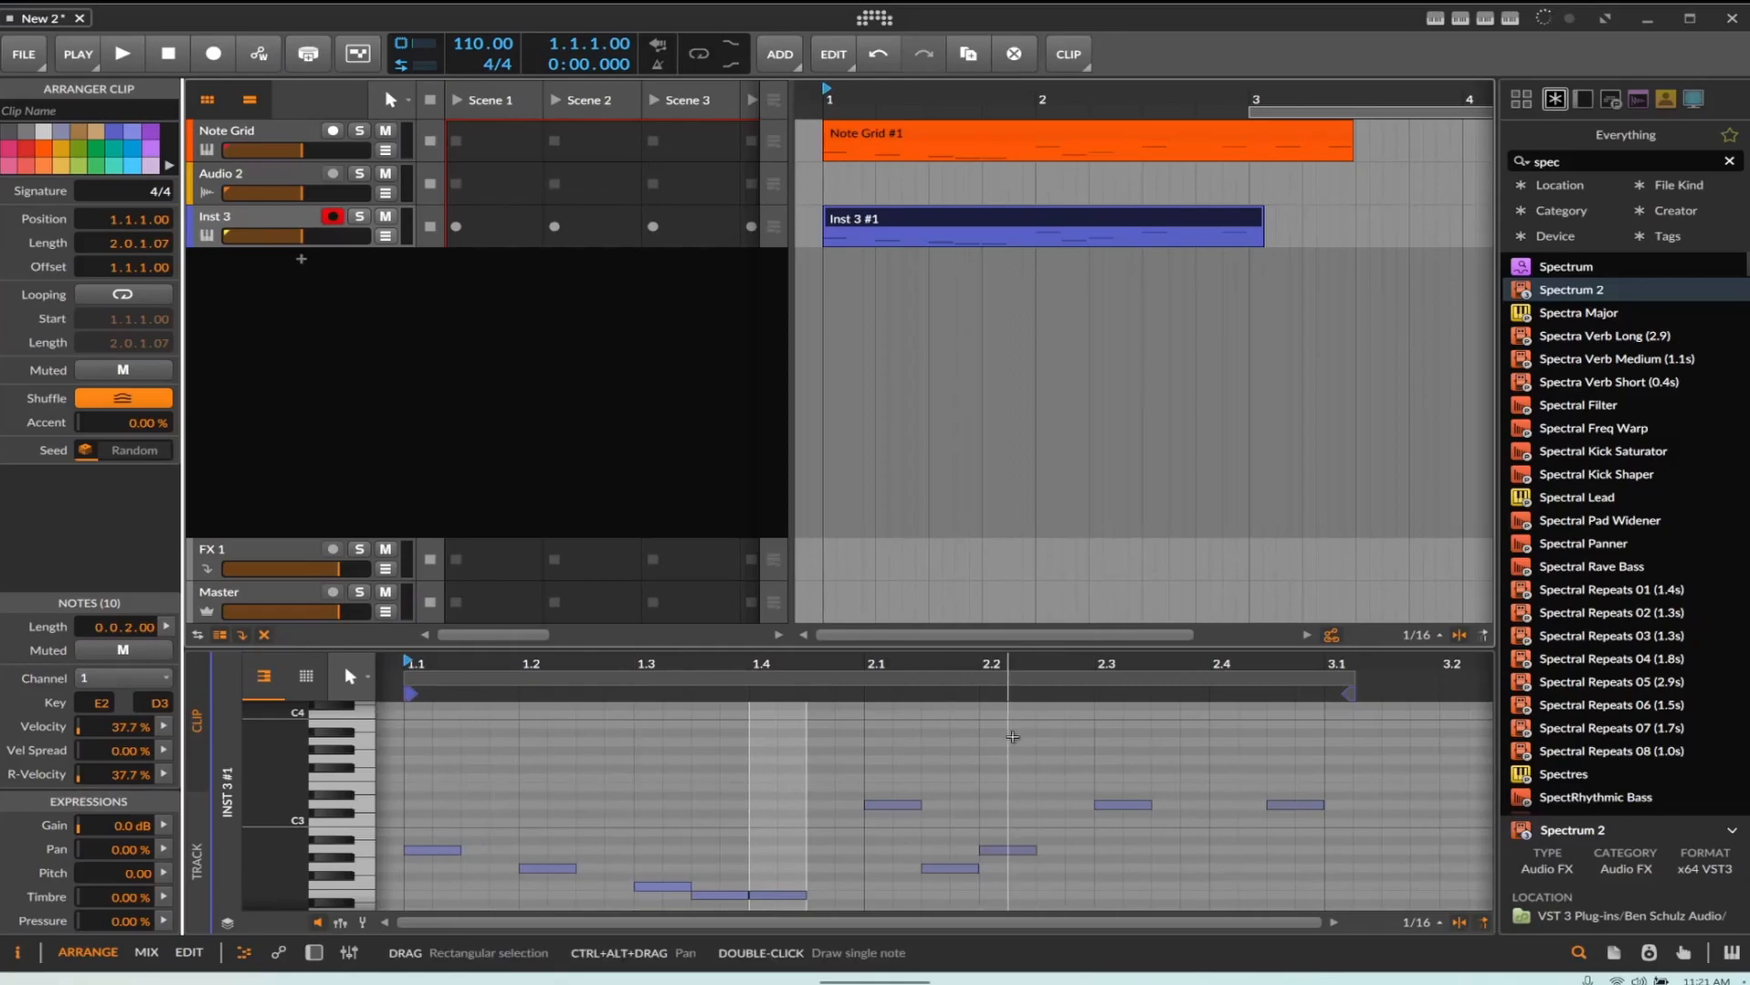
right_click(940, 234)
key("Escape")
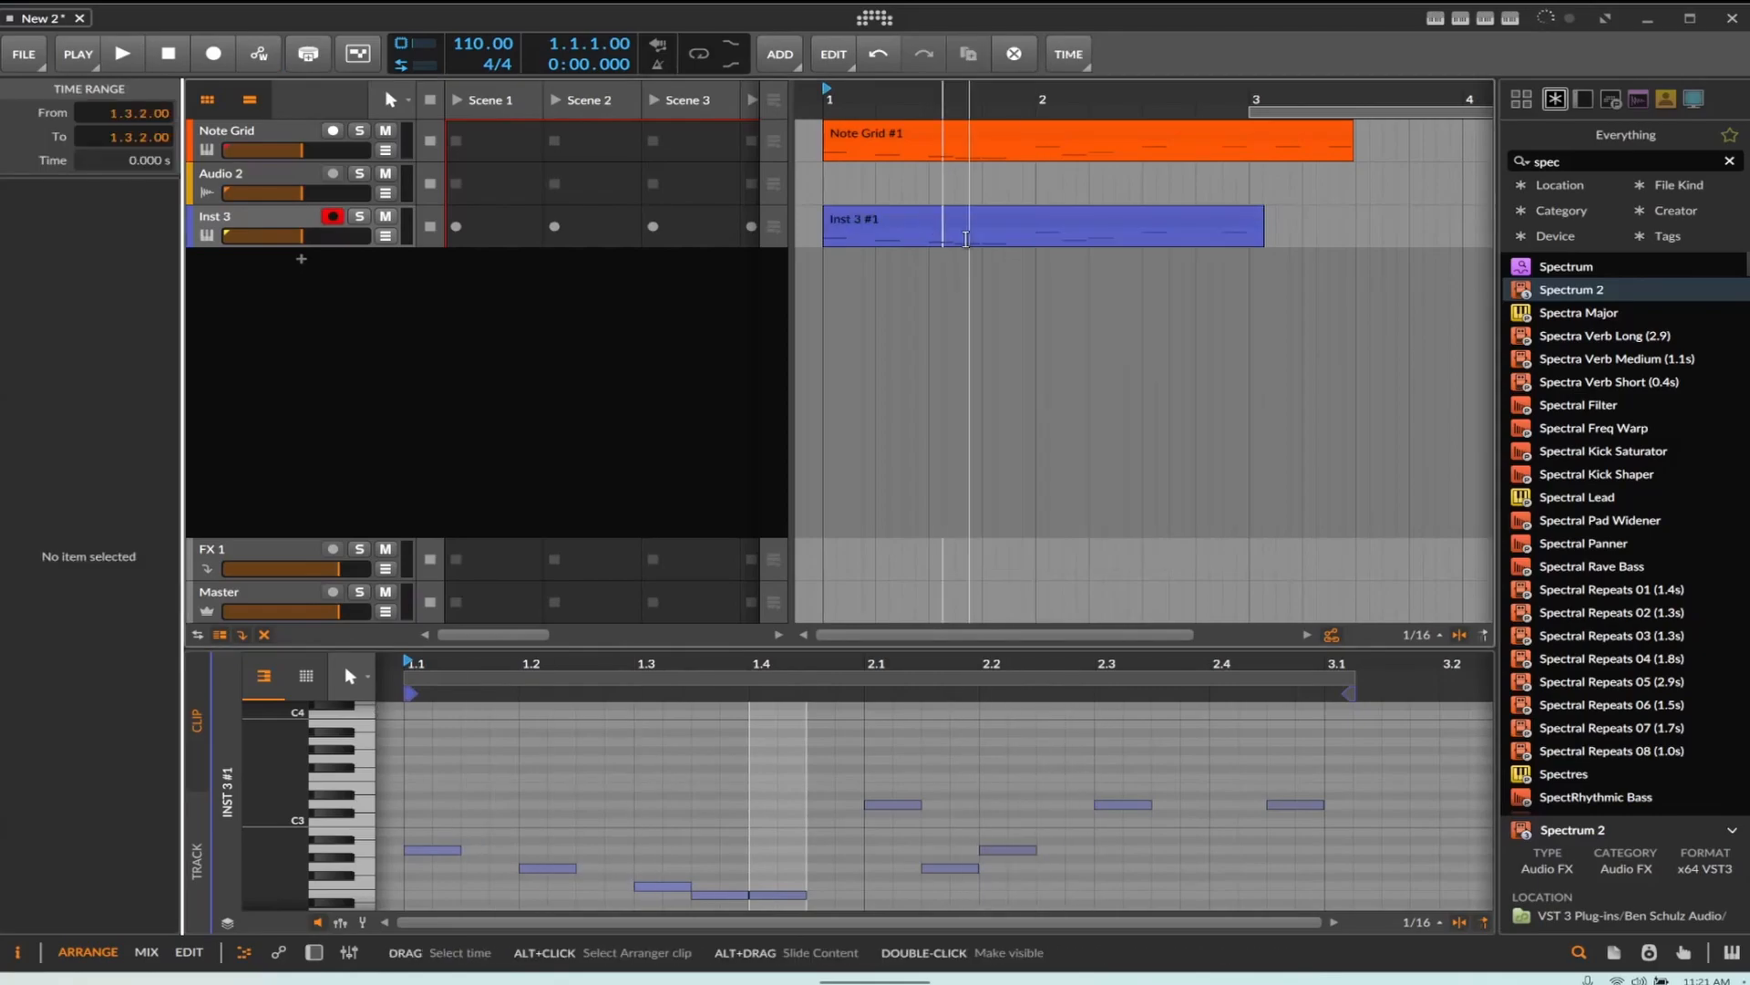
right_click(966, 235)
left_click(1133, 223)
right_click(1133, 223)
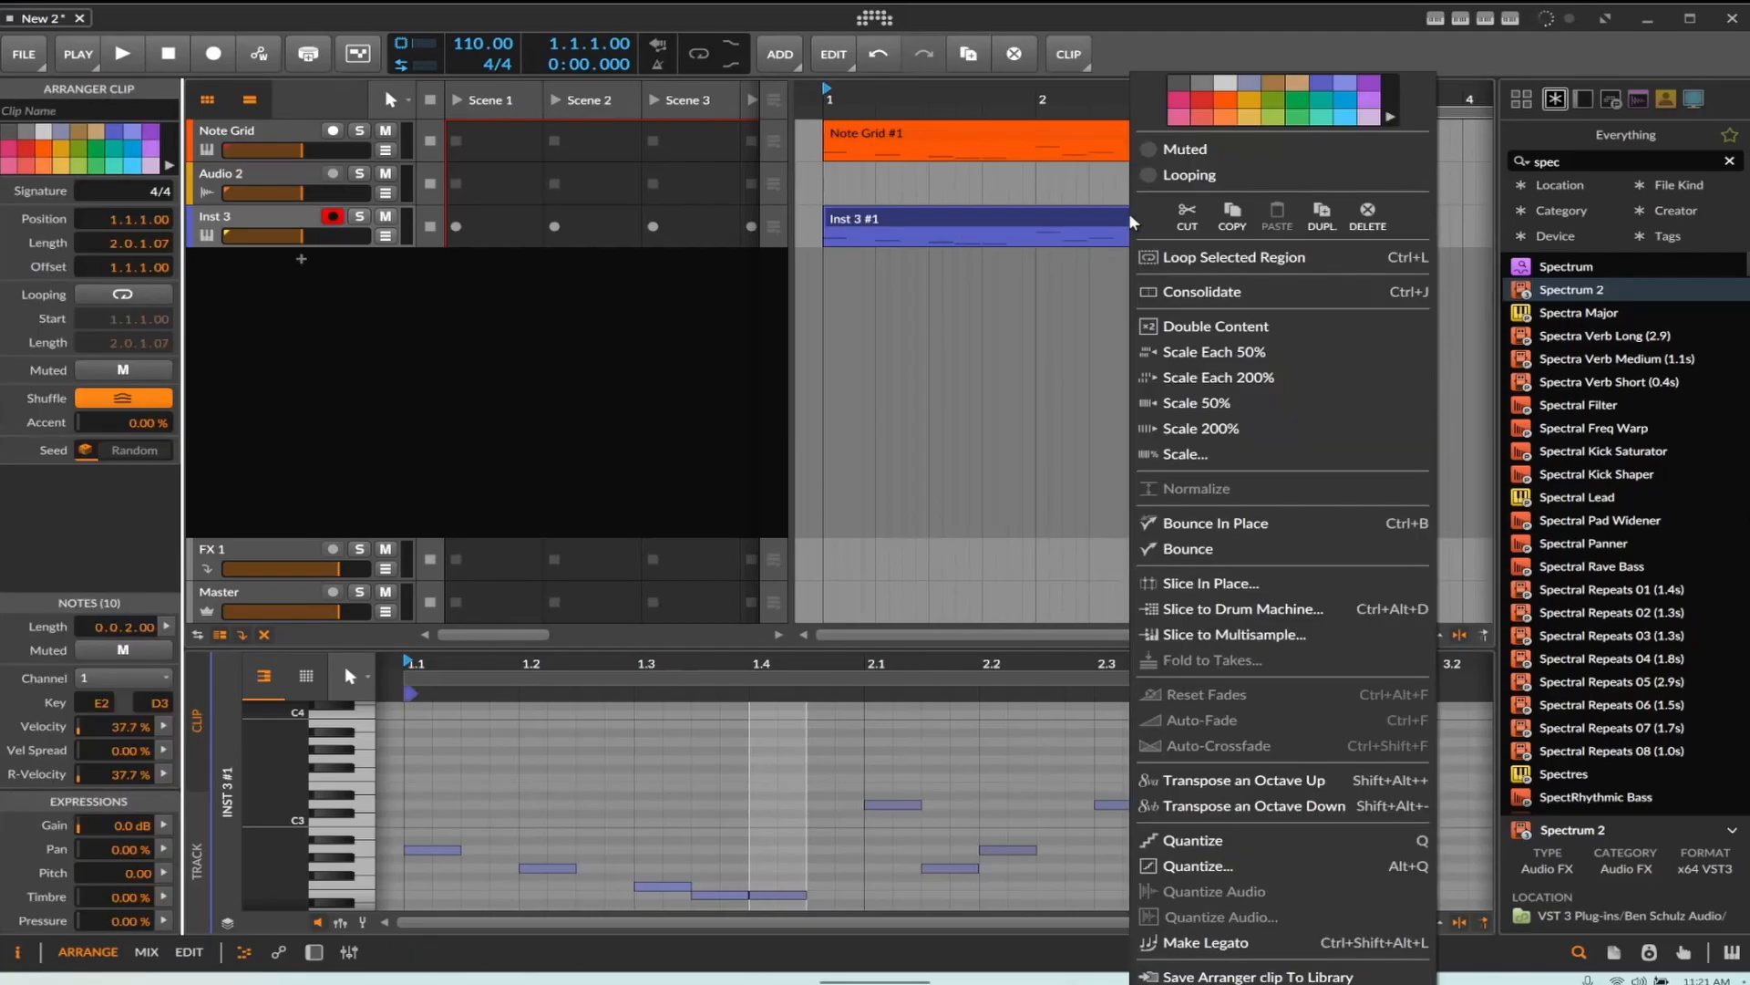
left_click(1368, 217)
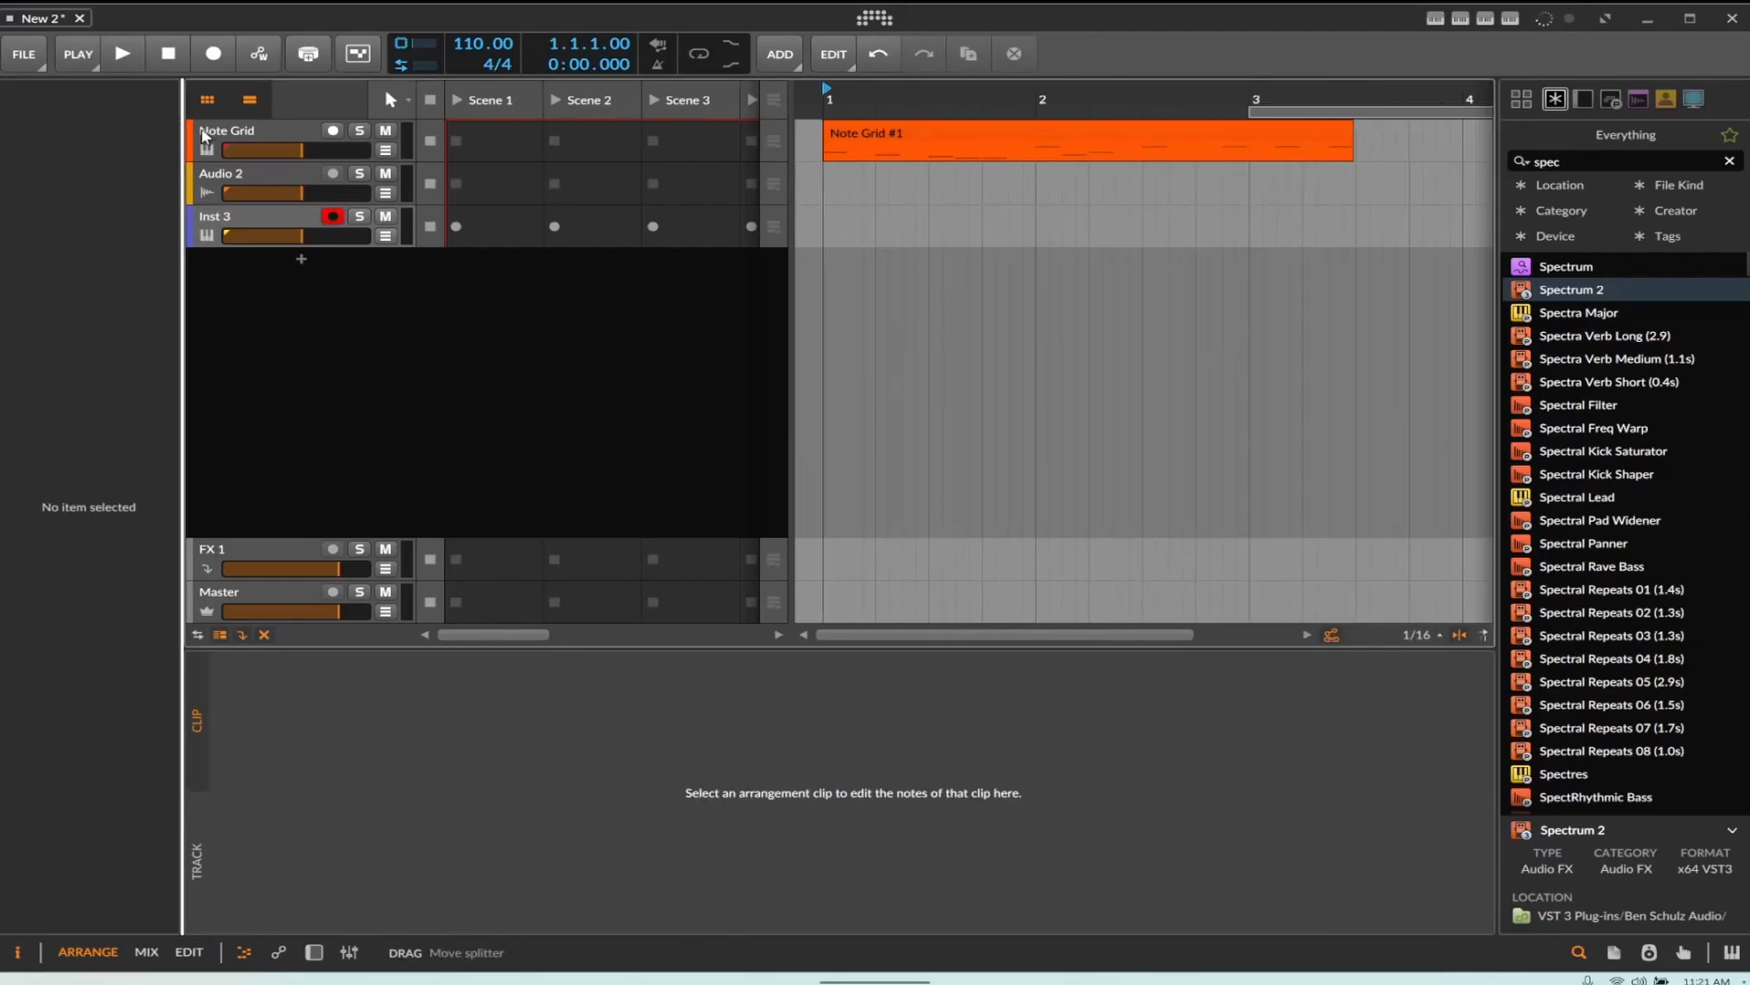
Open the Note Grid editor and modulate the output's default pitch with Voice Stack Spread by about 5.44
left_click(236, 129)
key("d")
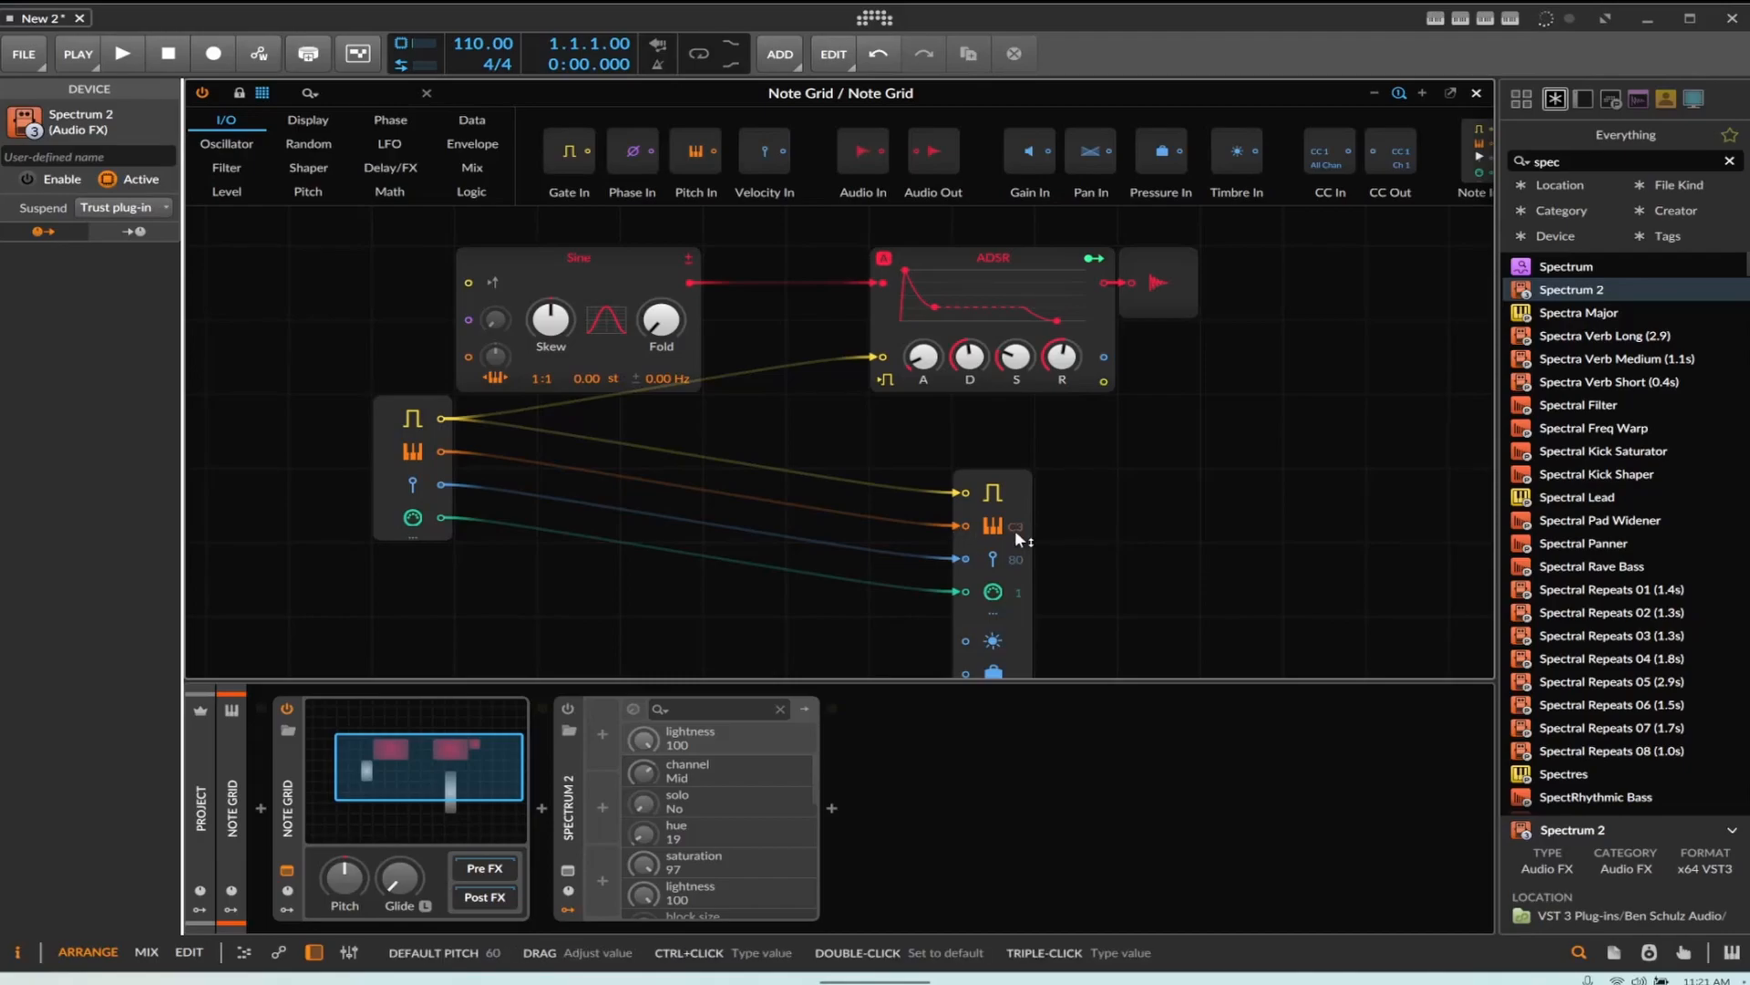
left_click(330, 504)
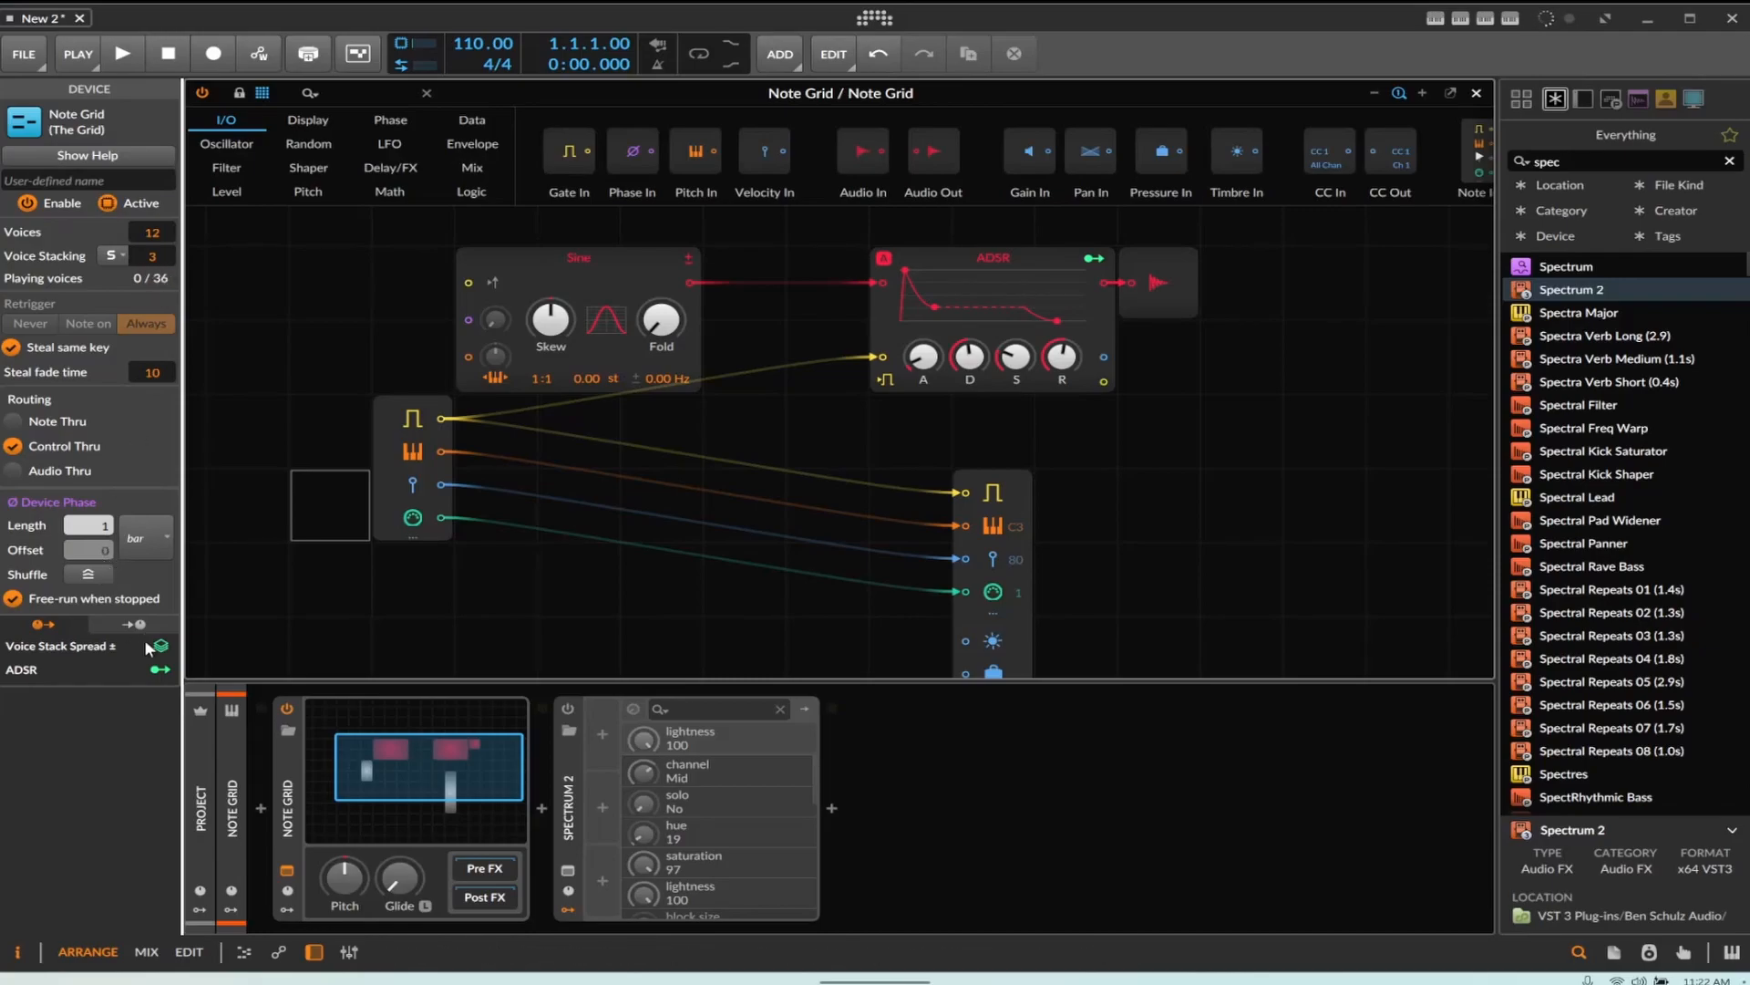
left_click_drag(1008, 528, 1008, 493)
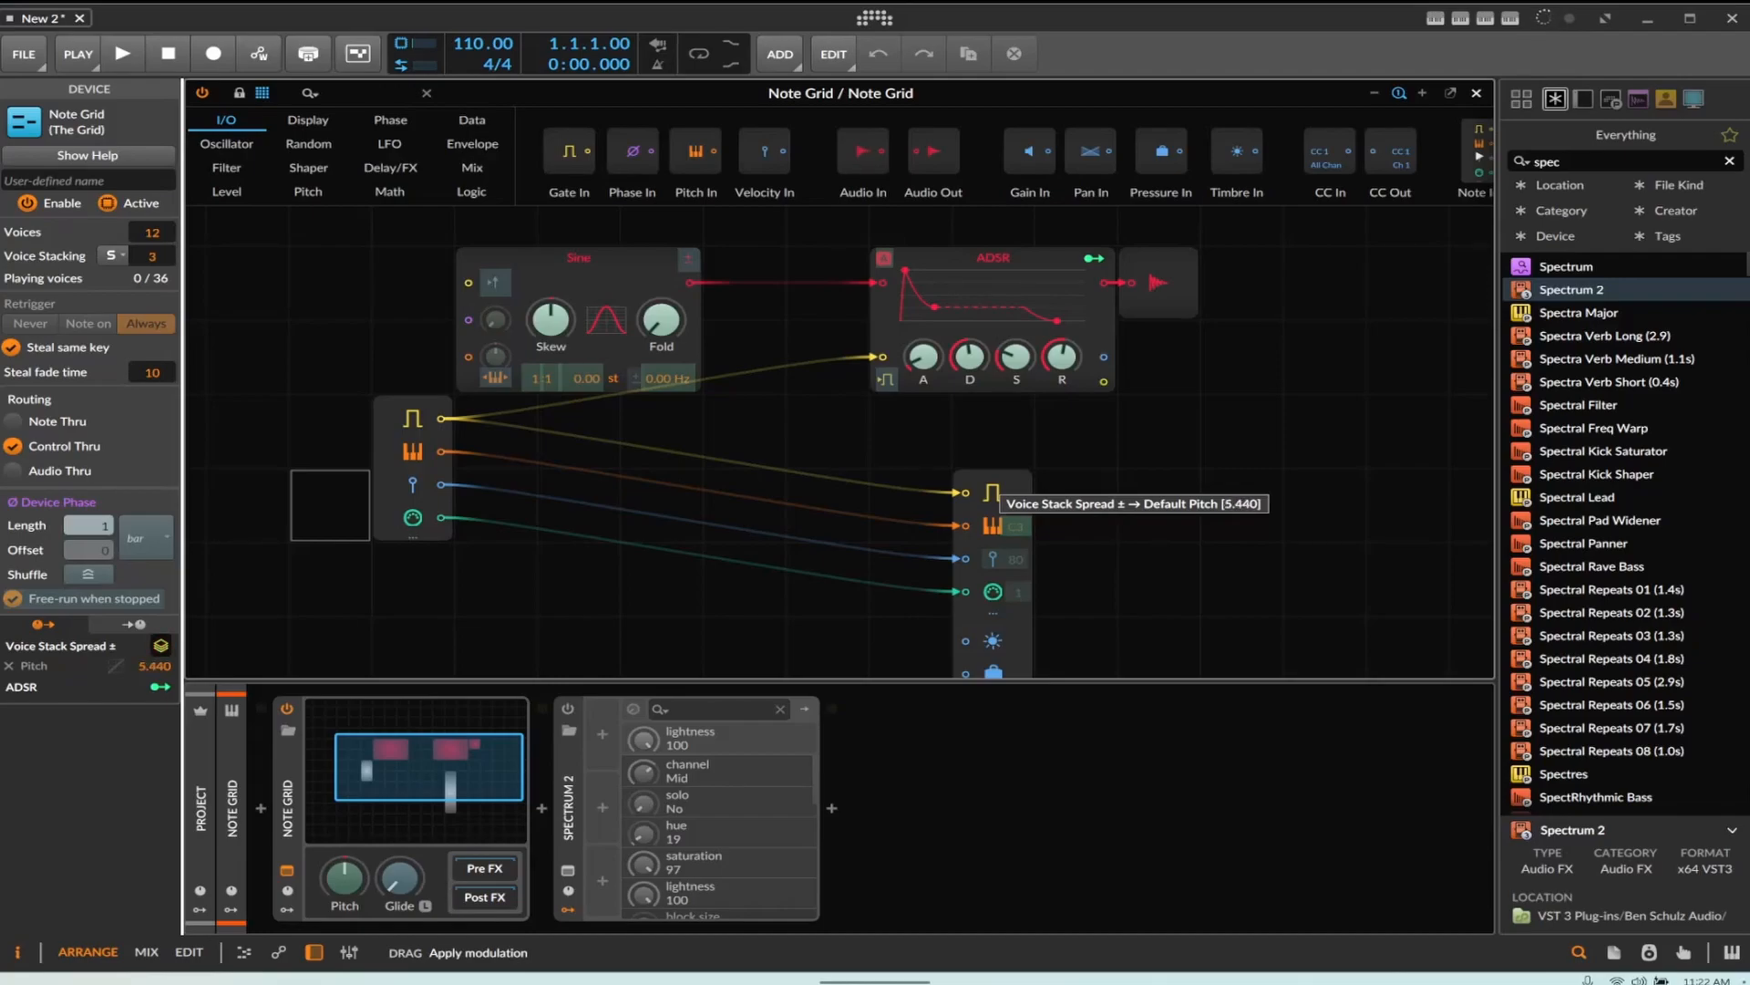
left_click_drag(1009, 492, 1008, 497)
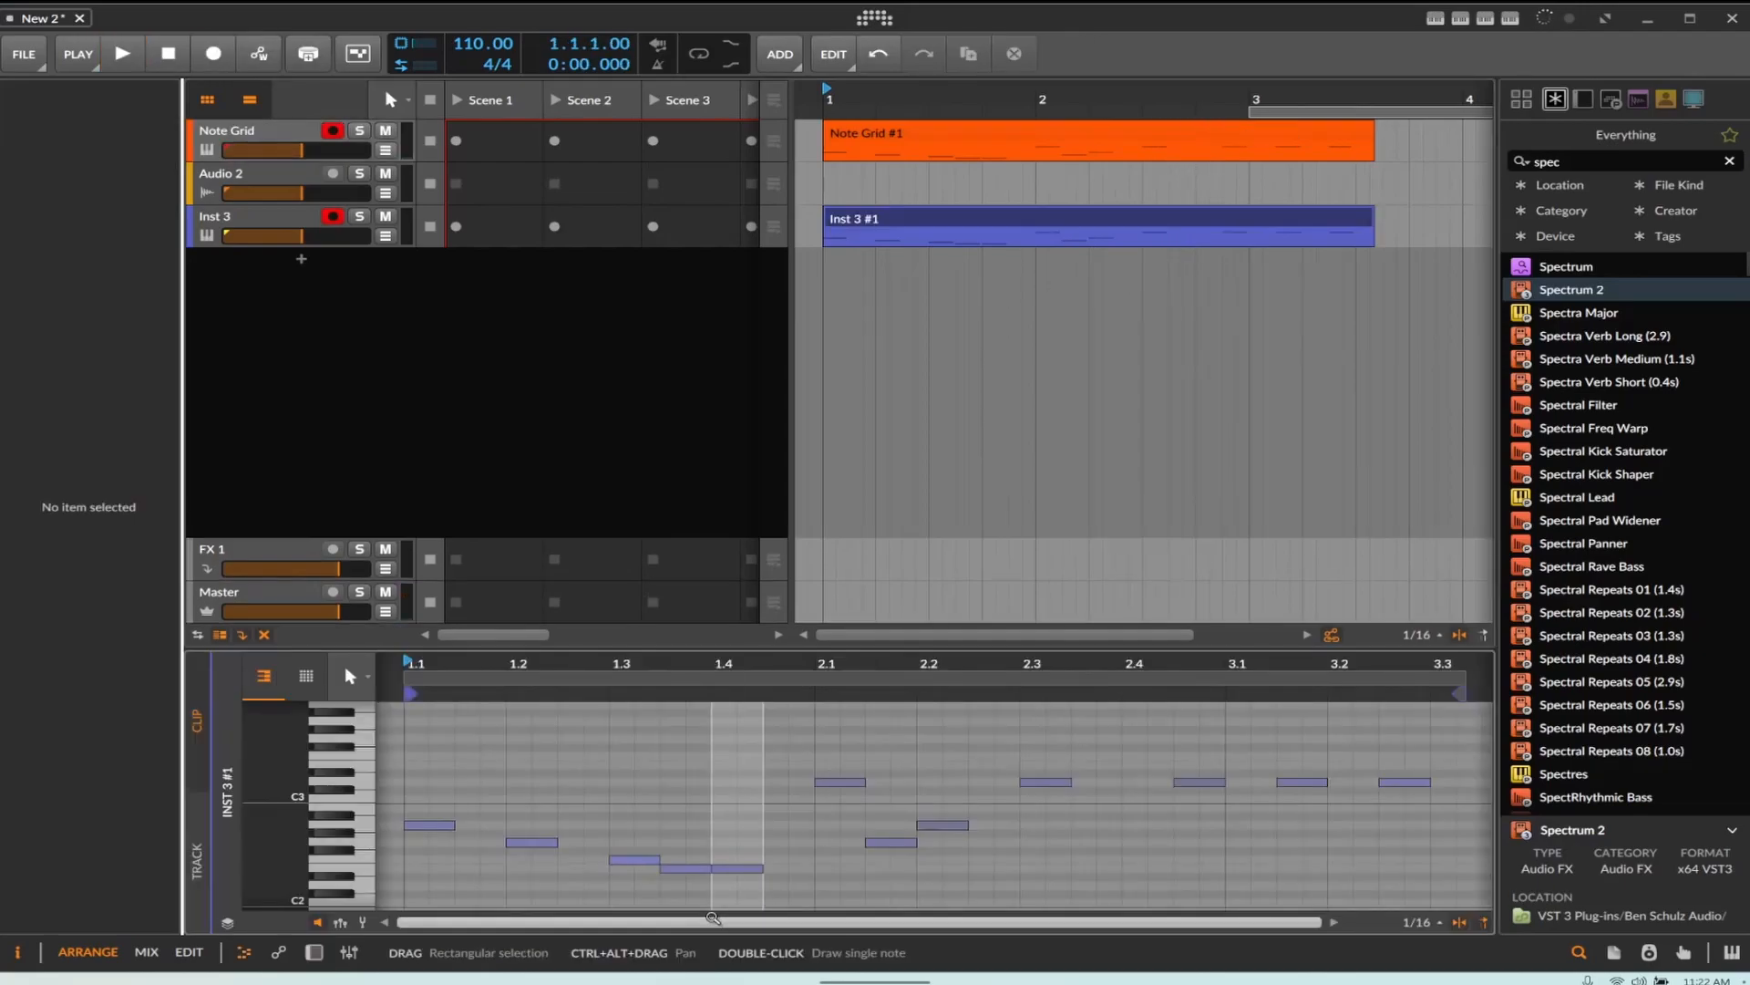
Stop the recording and select the newly recorded Inst 3 clip to review its notes
left_click(167, 55)
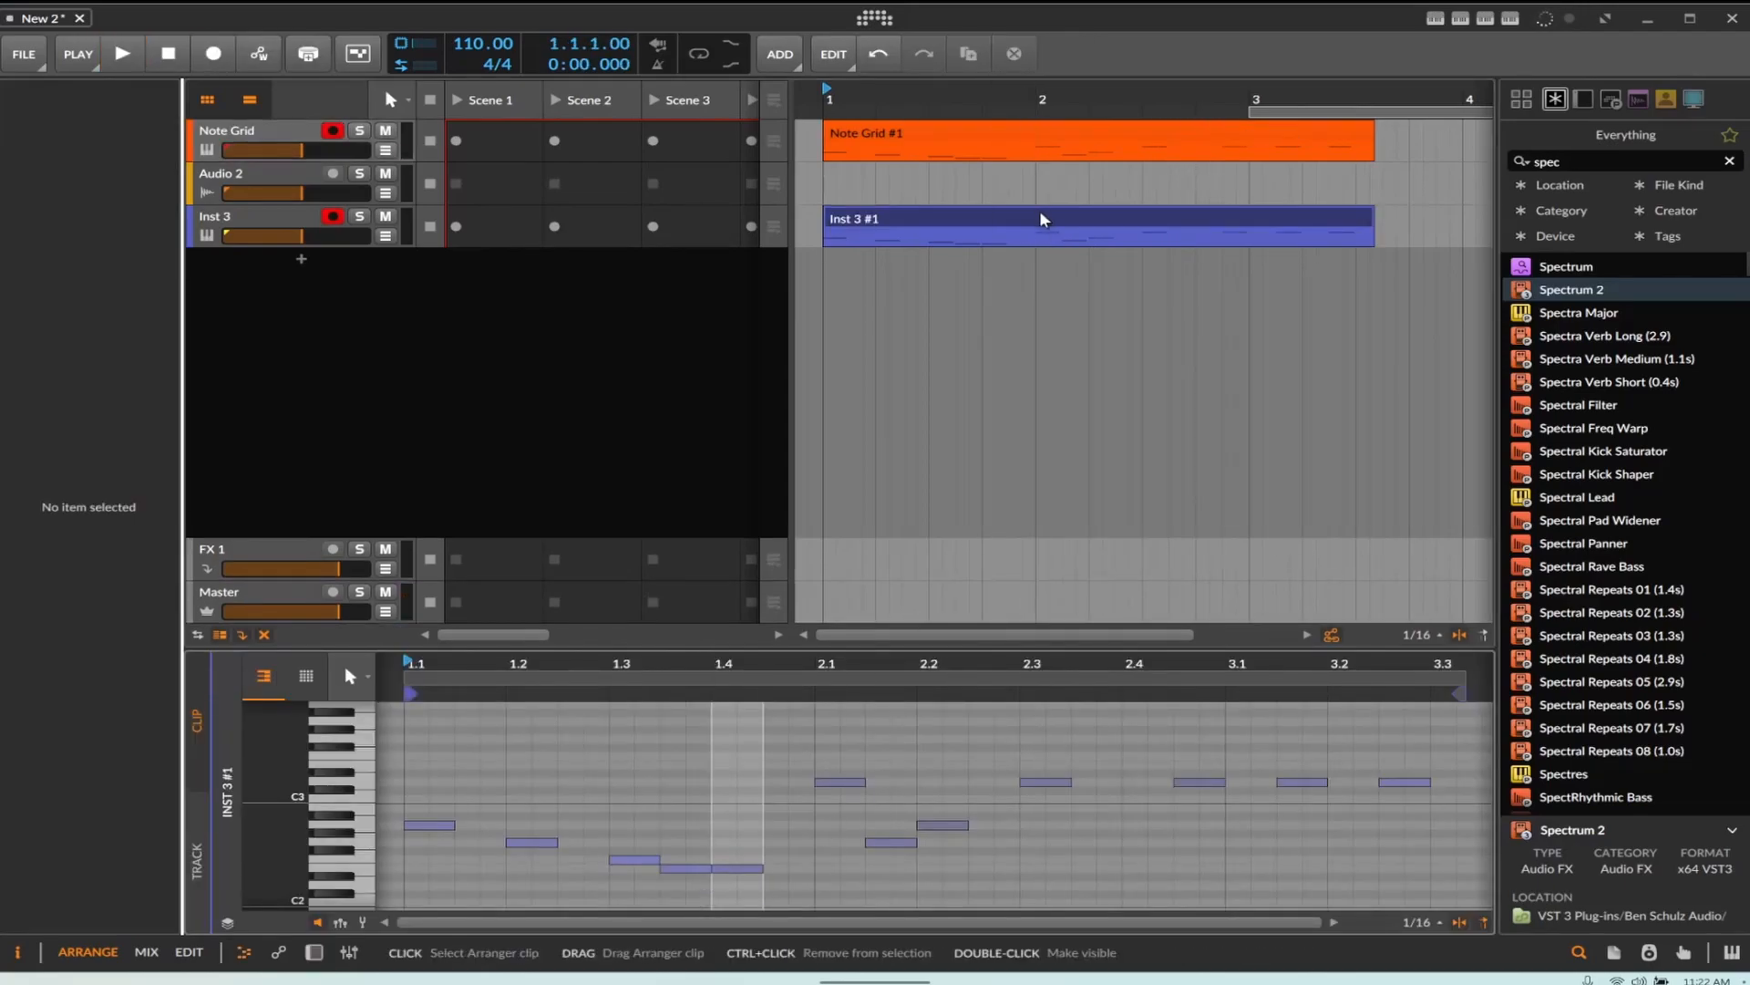
left_click(978, 218)
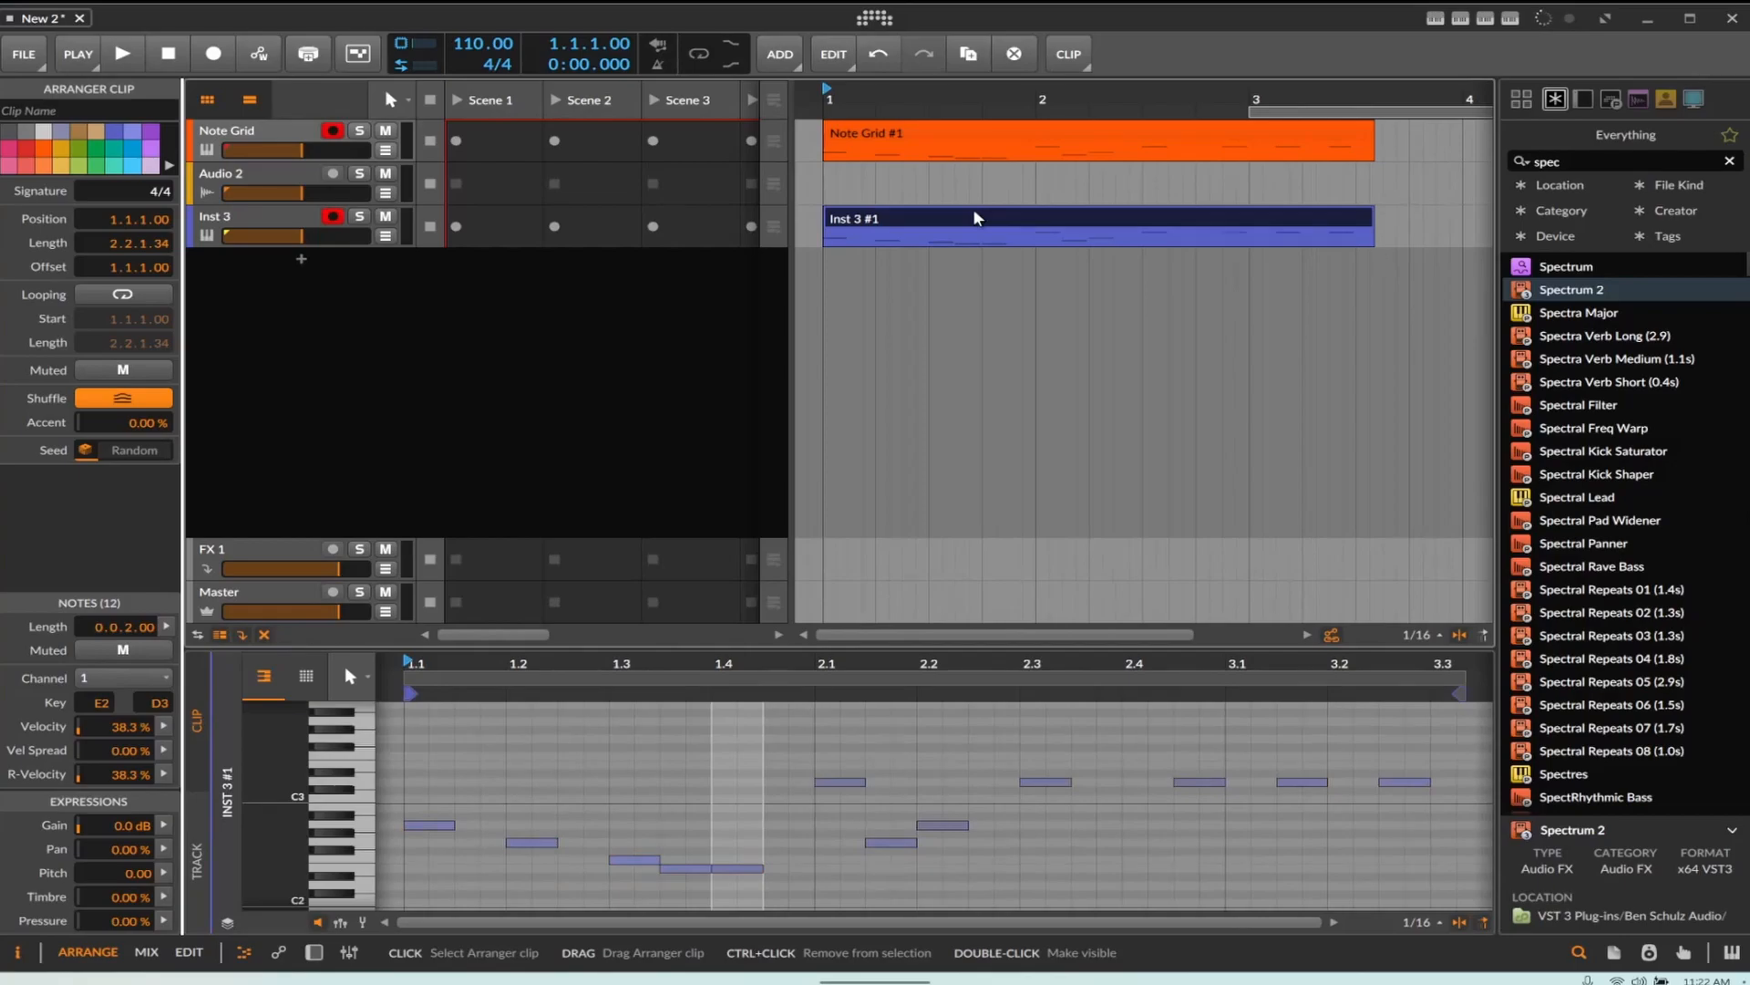
Select the Note Grid track and open its grid editor
left_click(271, 144)
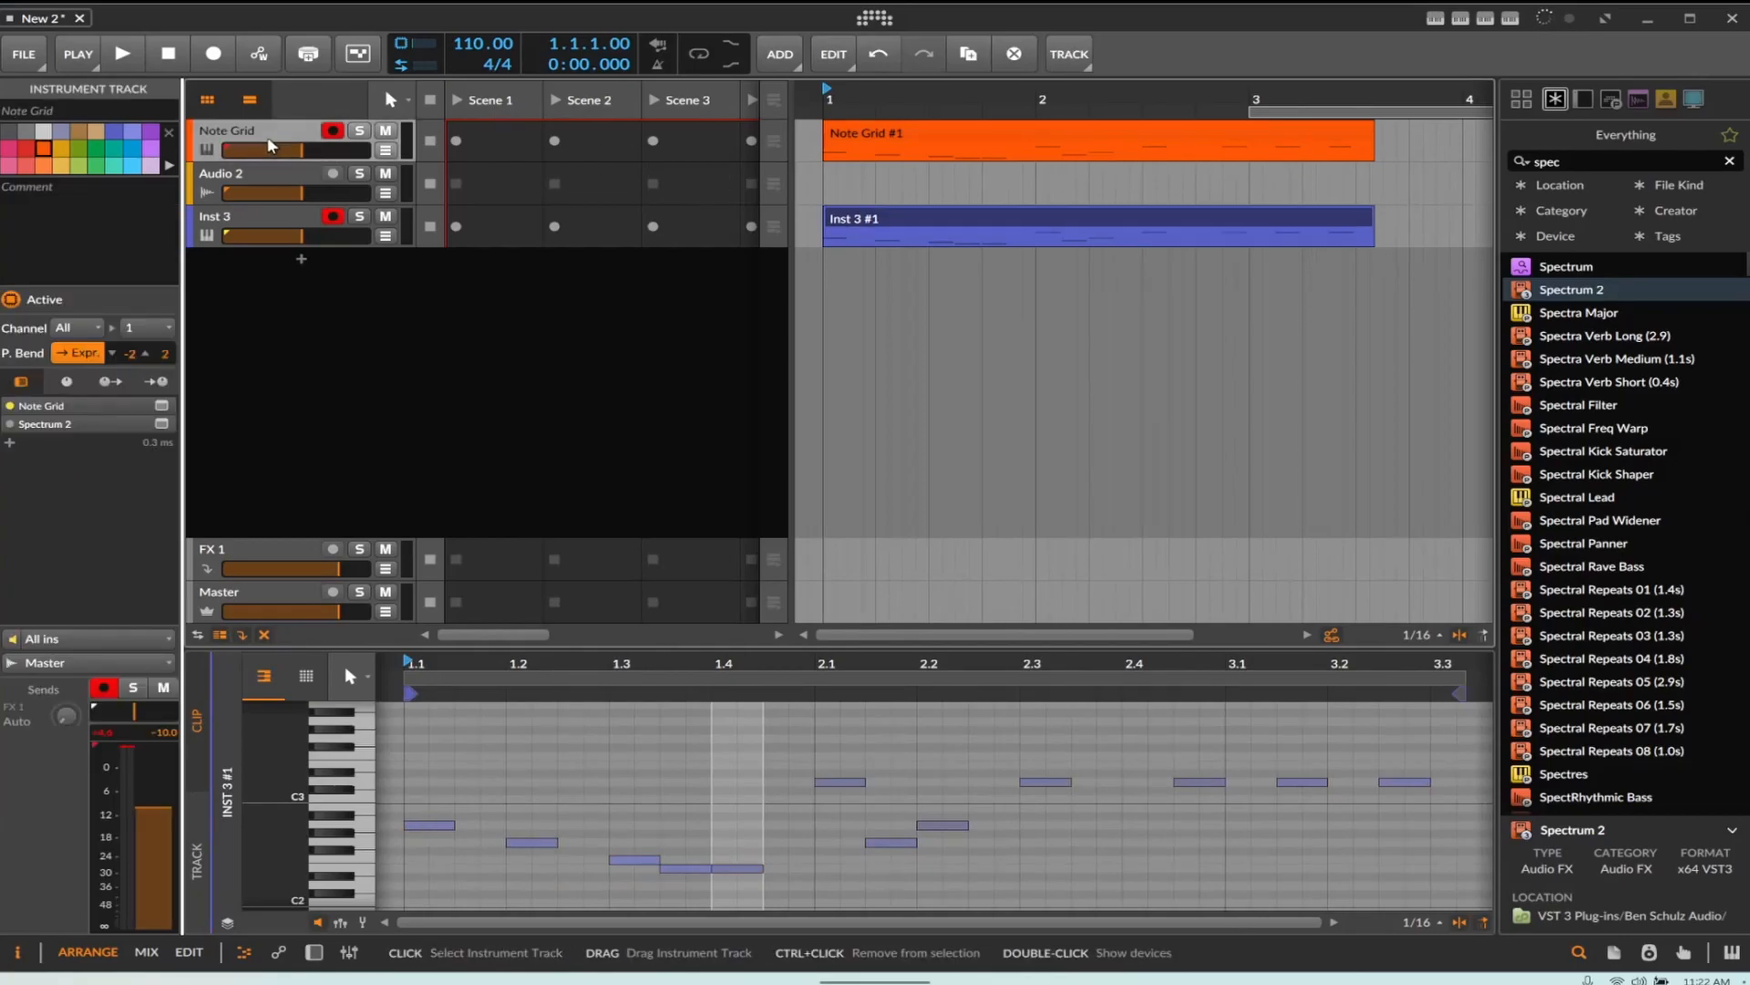
key("d")
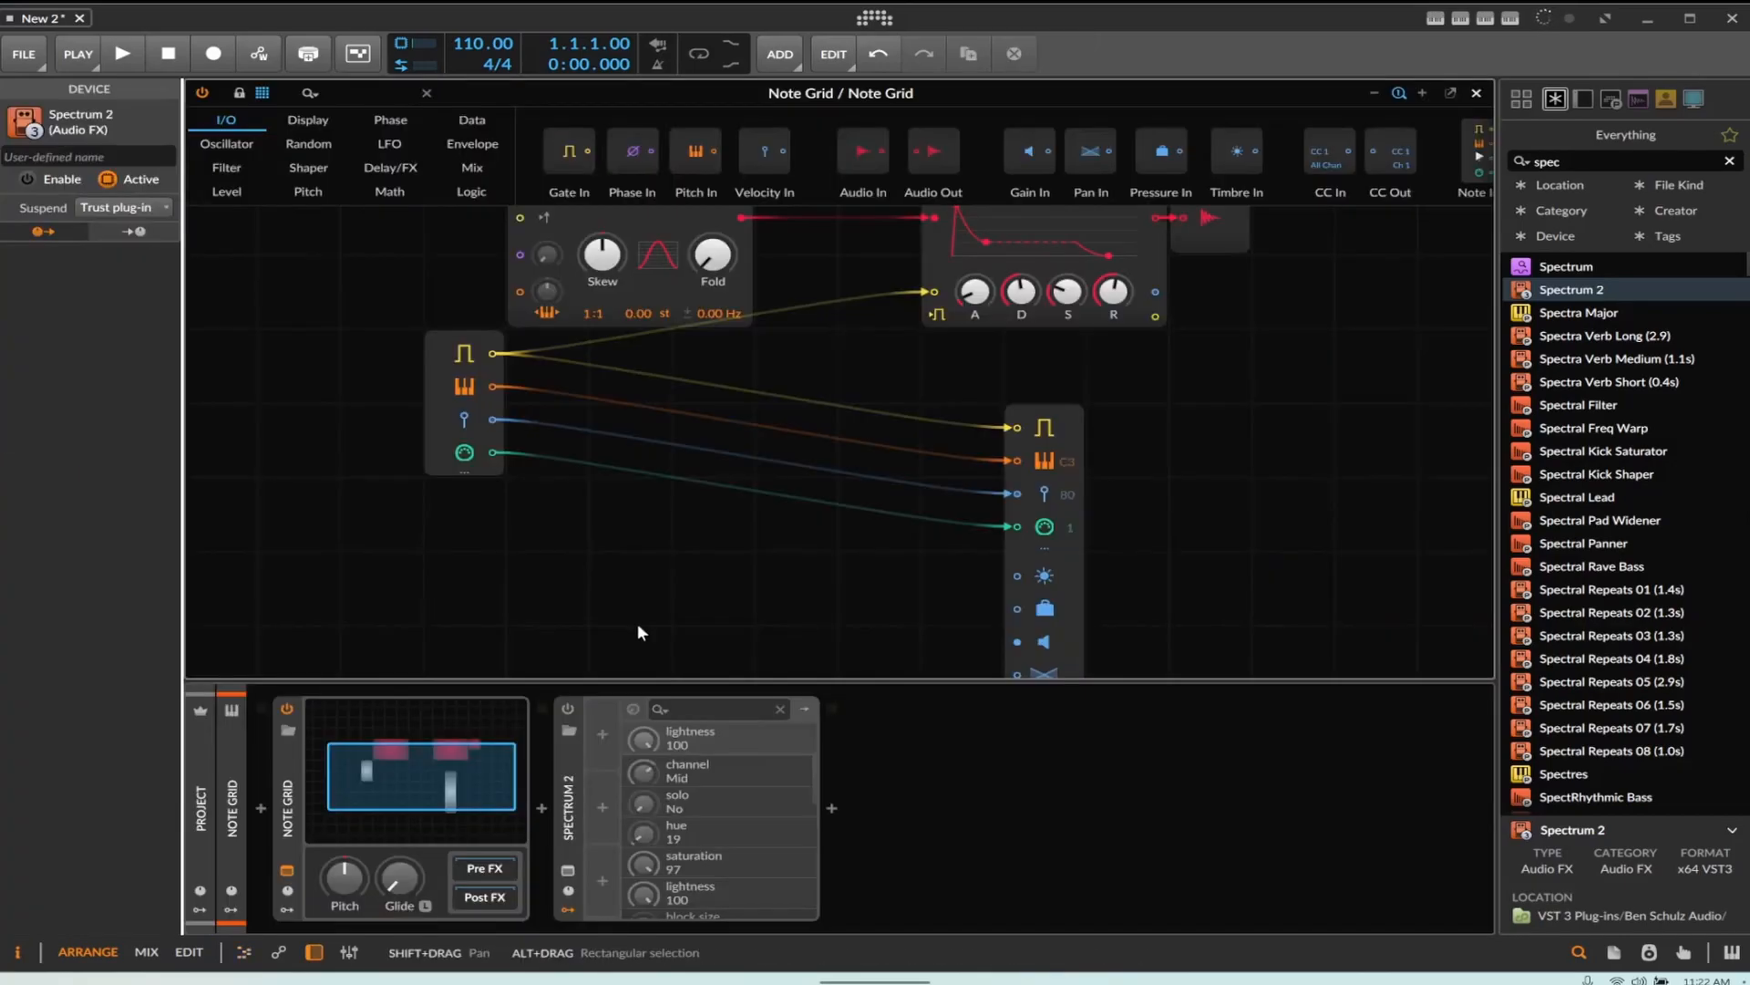
left_click(759, 456)
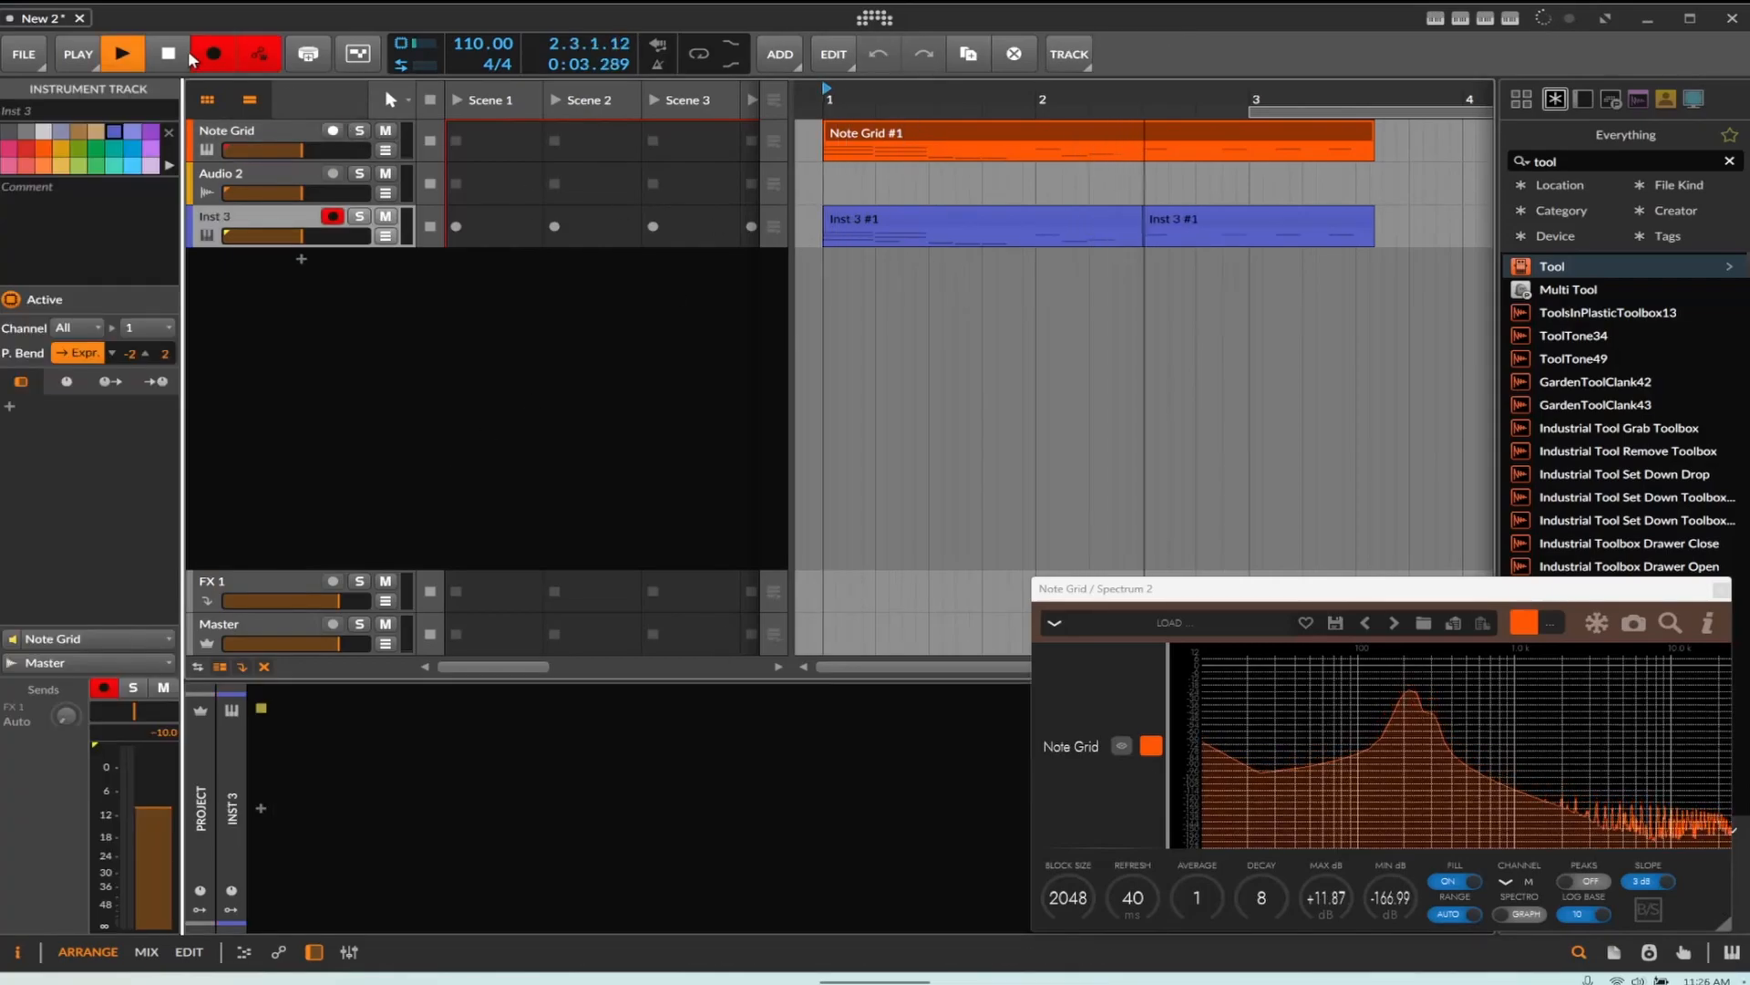
Add a Value Readout module to the grid and connect the pitch output to it
left_click(159, 62)
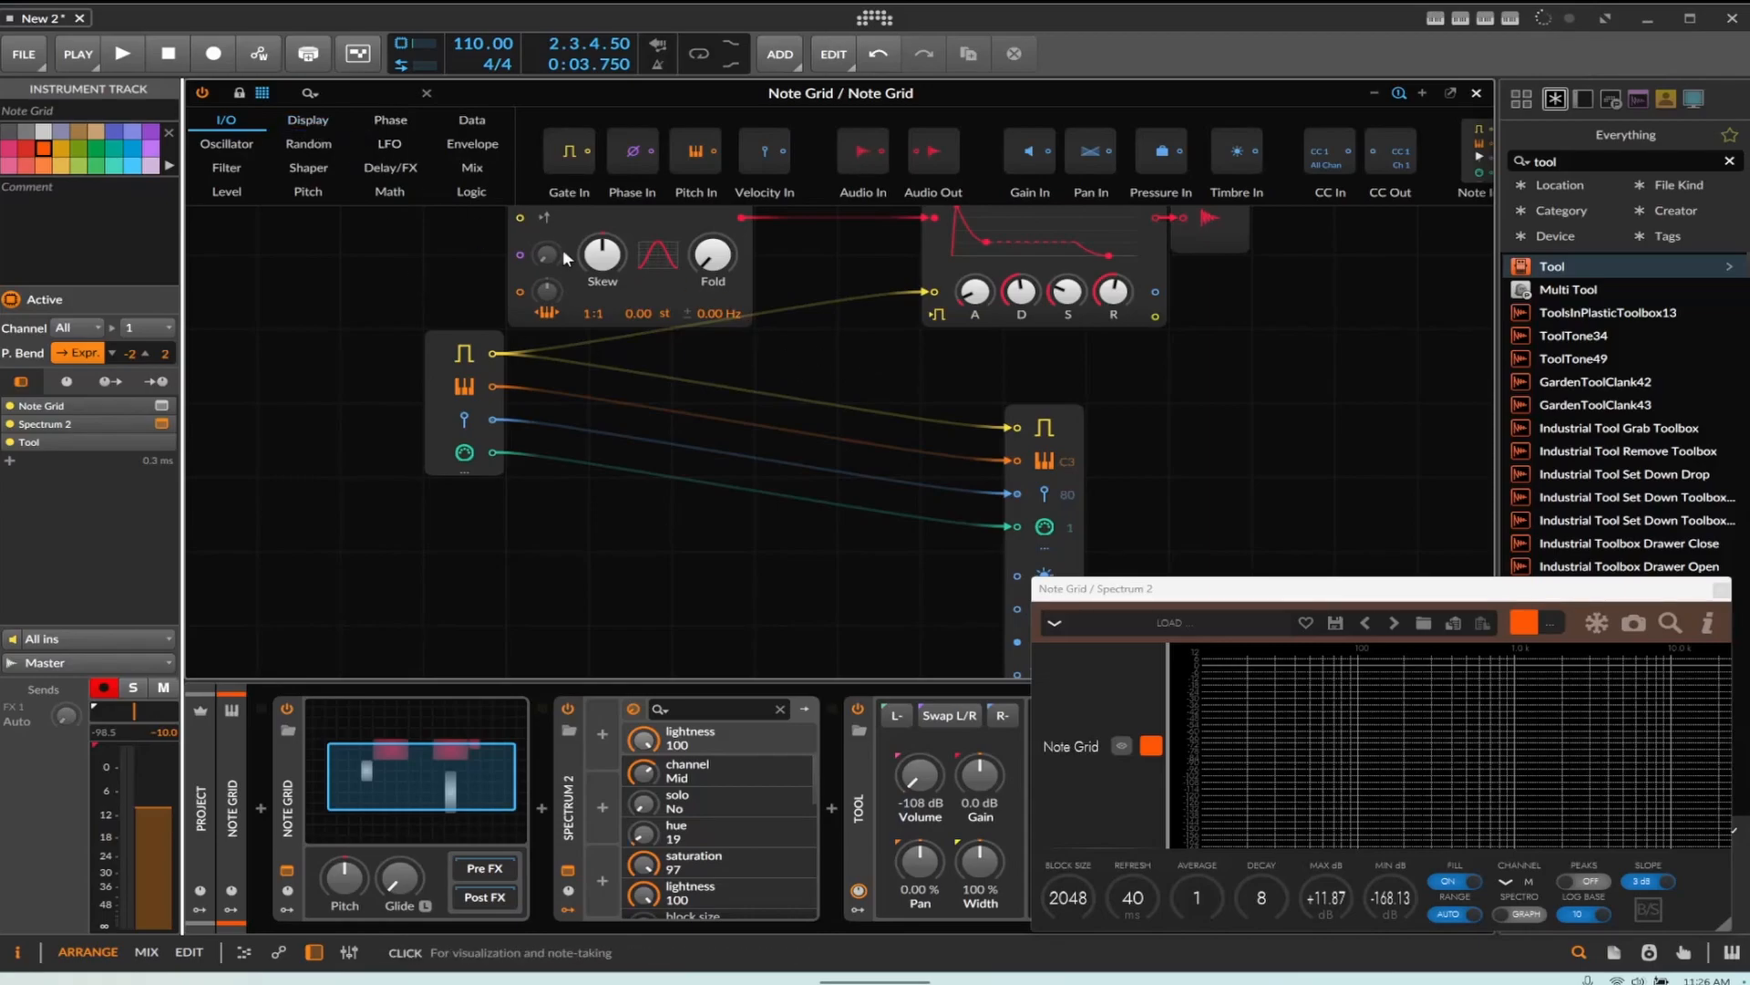
left_click(301, 116)
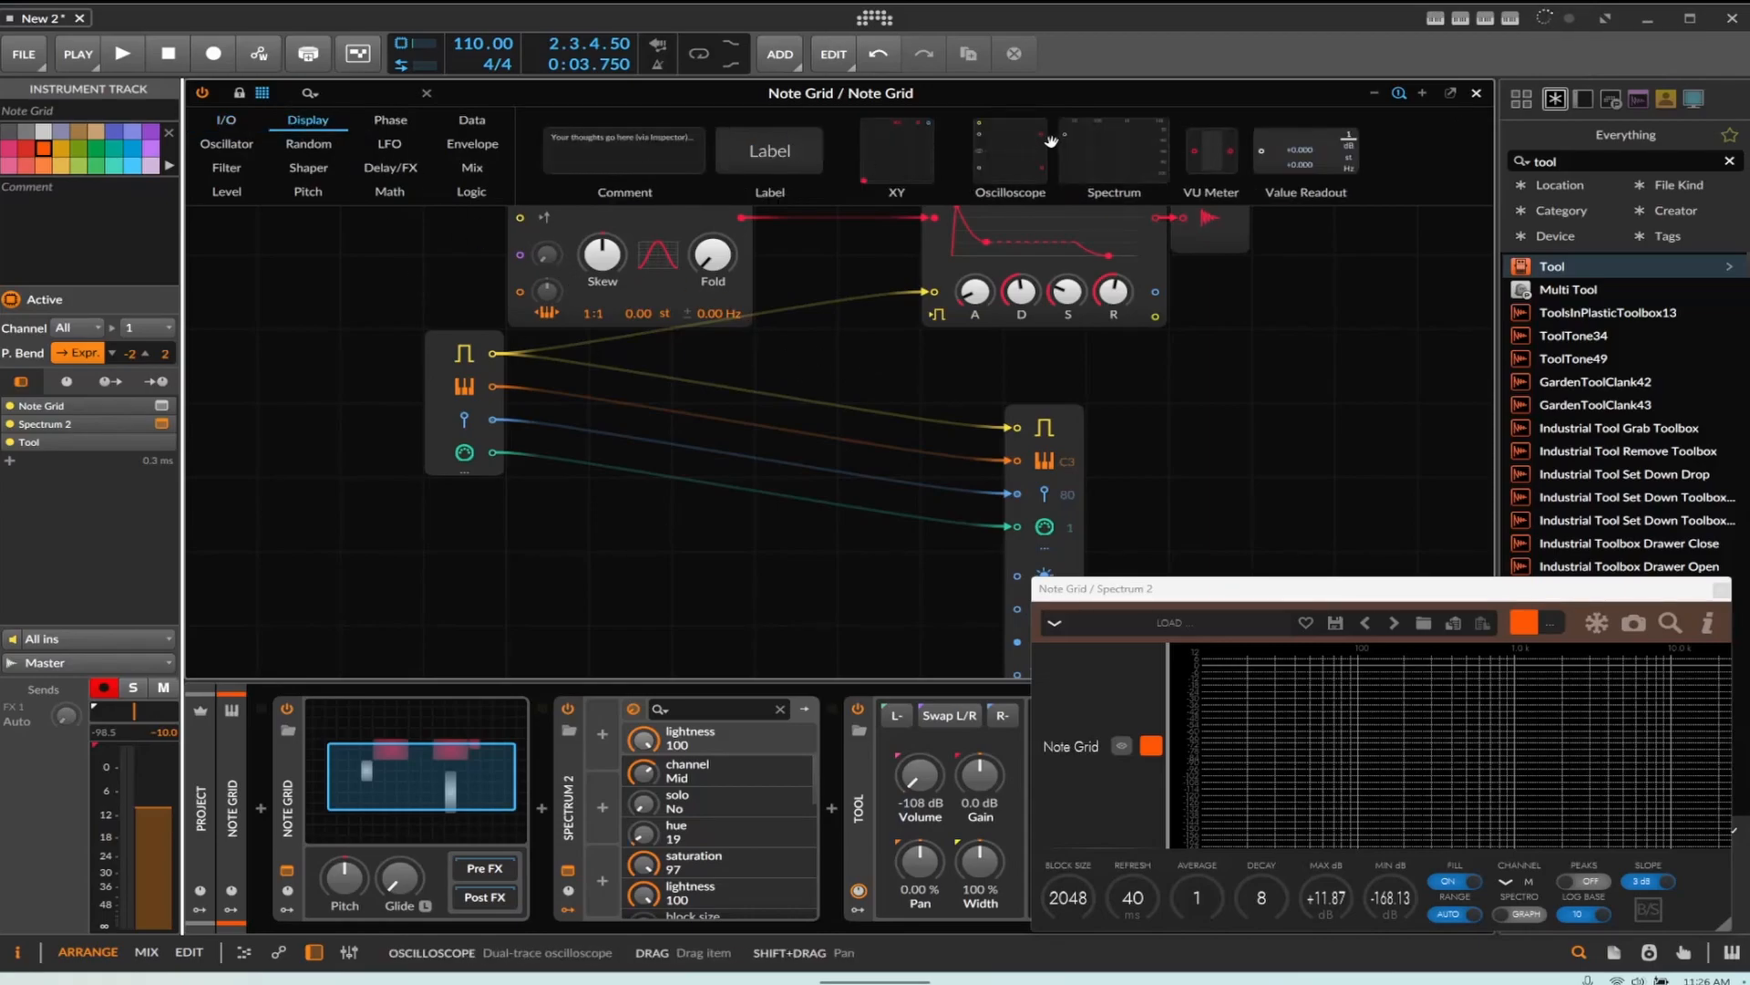
left_click_drag(1306, 150, 602, 490)
left_click_drag(492, 386, 602, 513)
Play the project briefly while watching the pitch readout
left_click(735, 524)
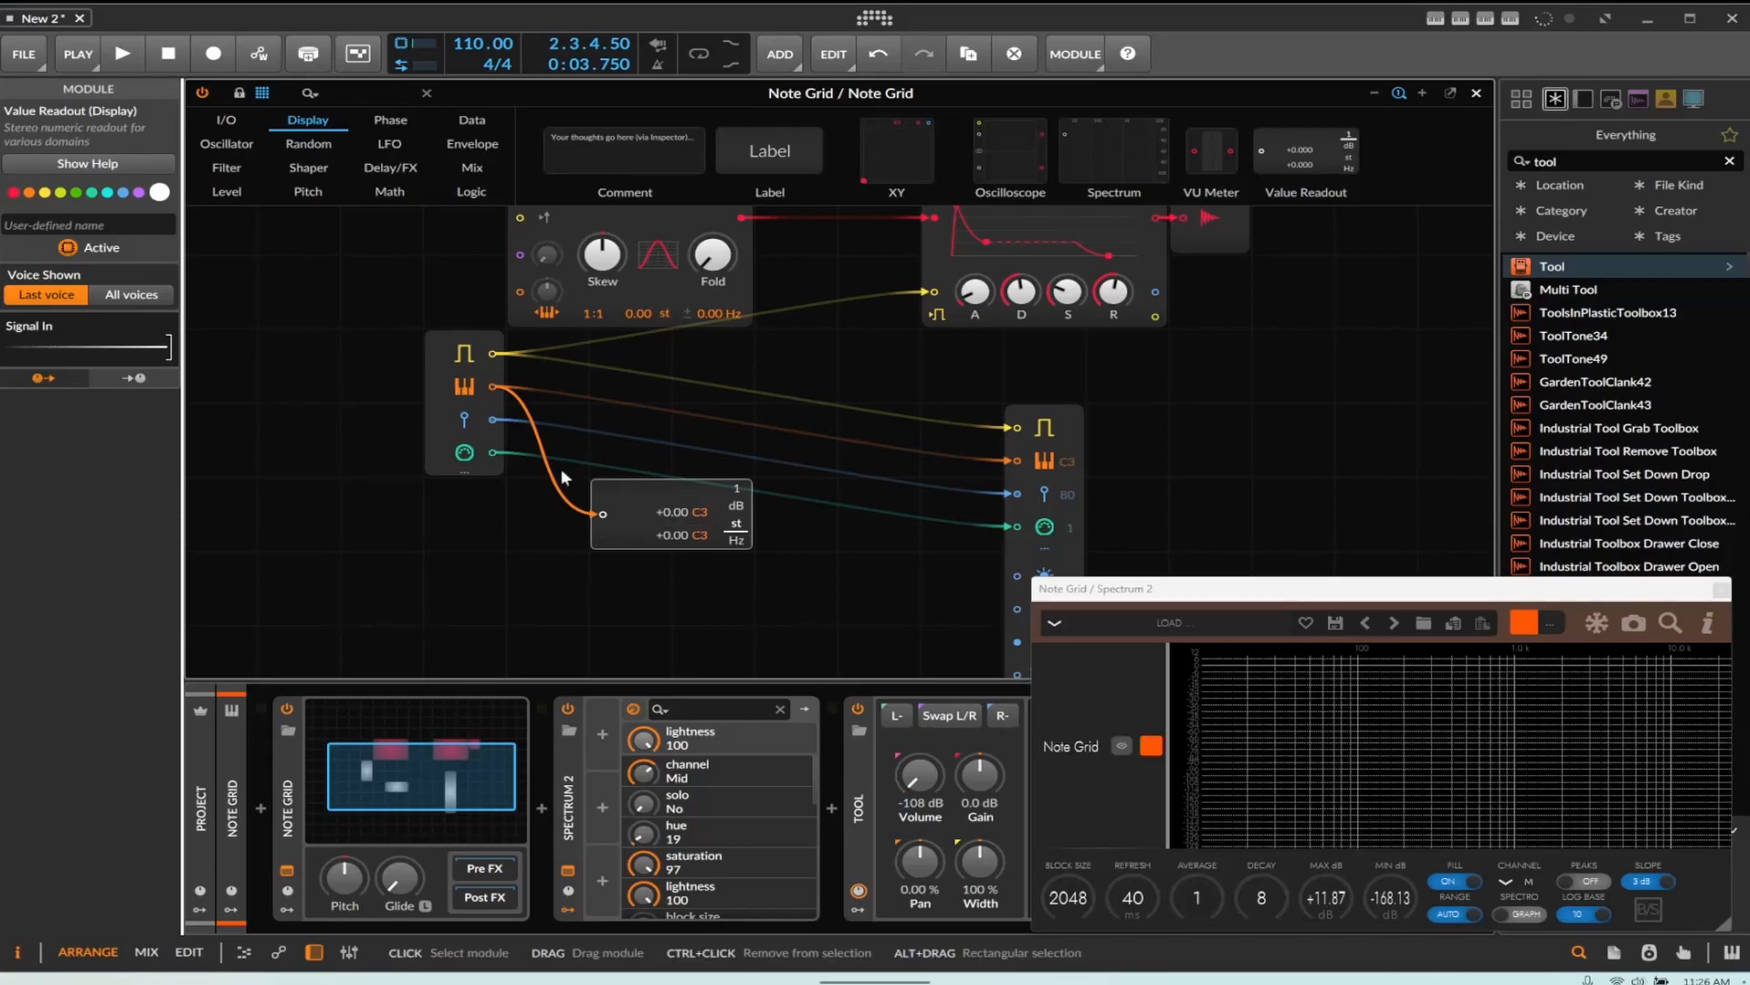
key("space")
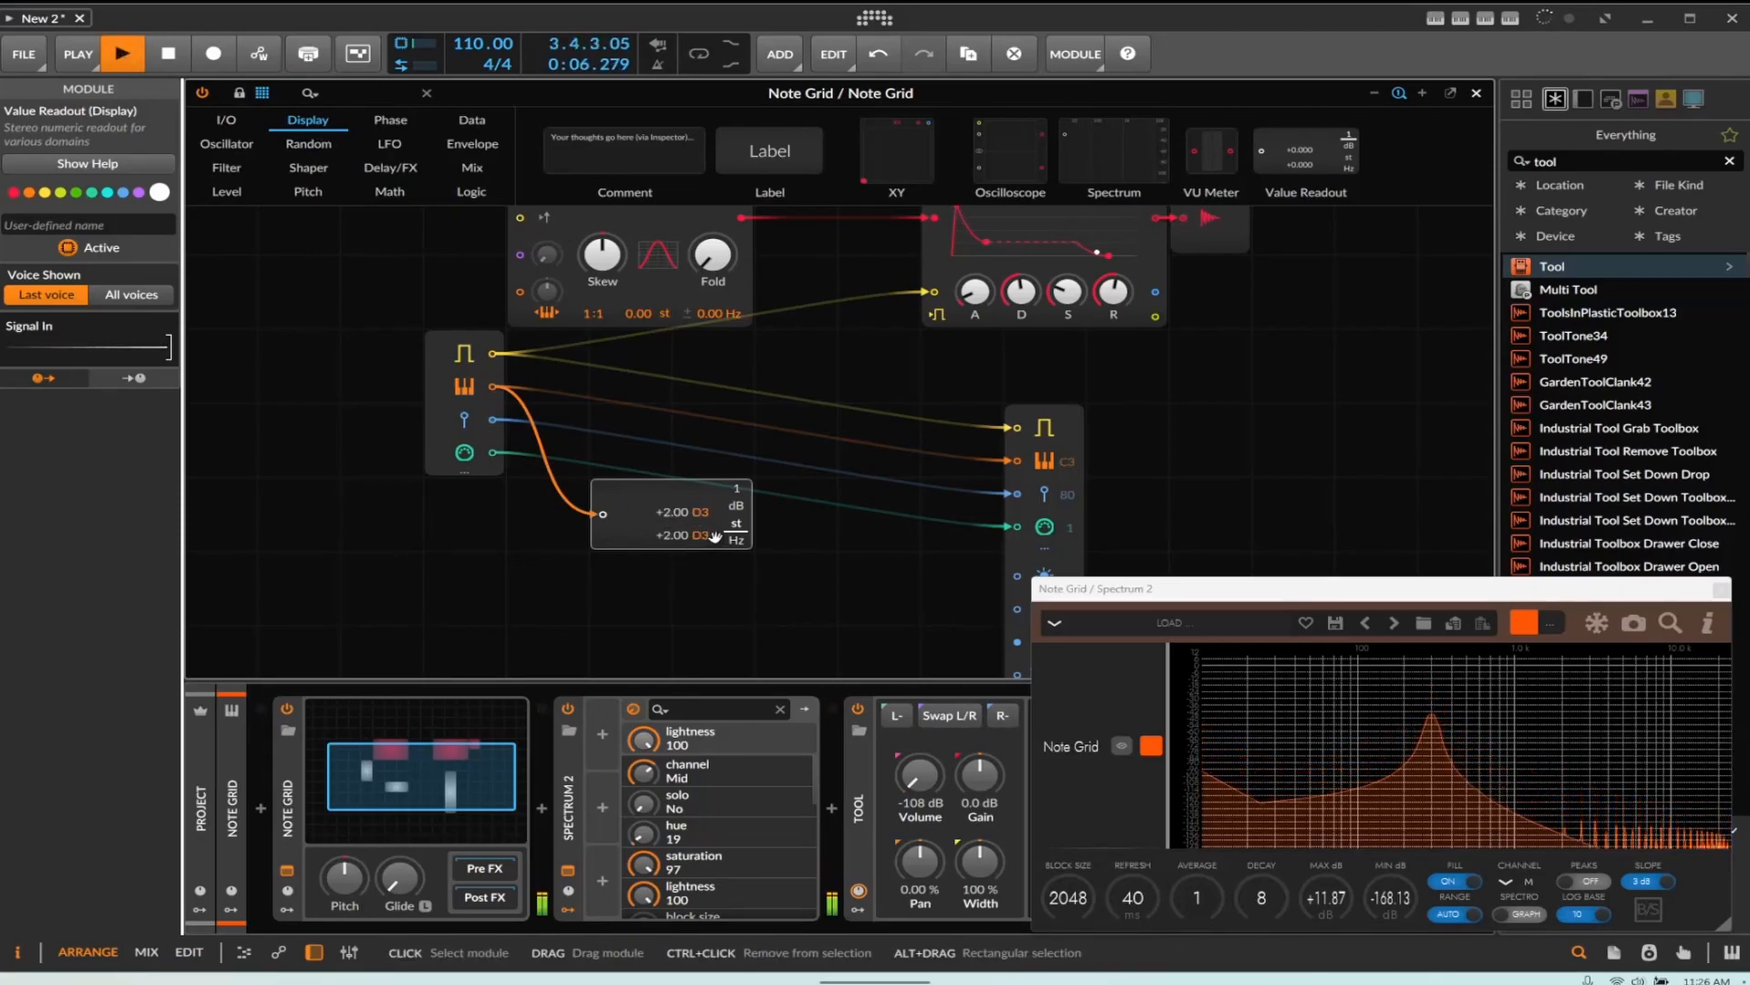
key("space")
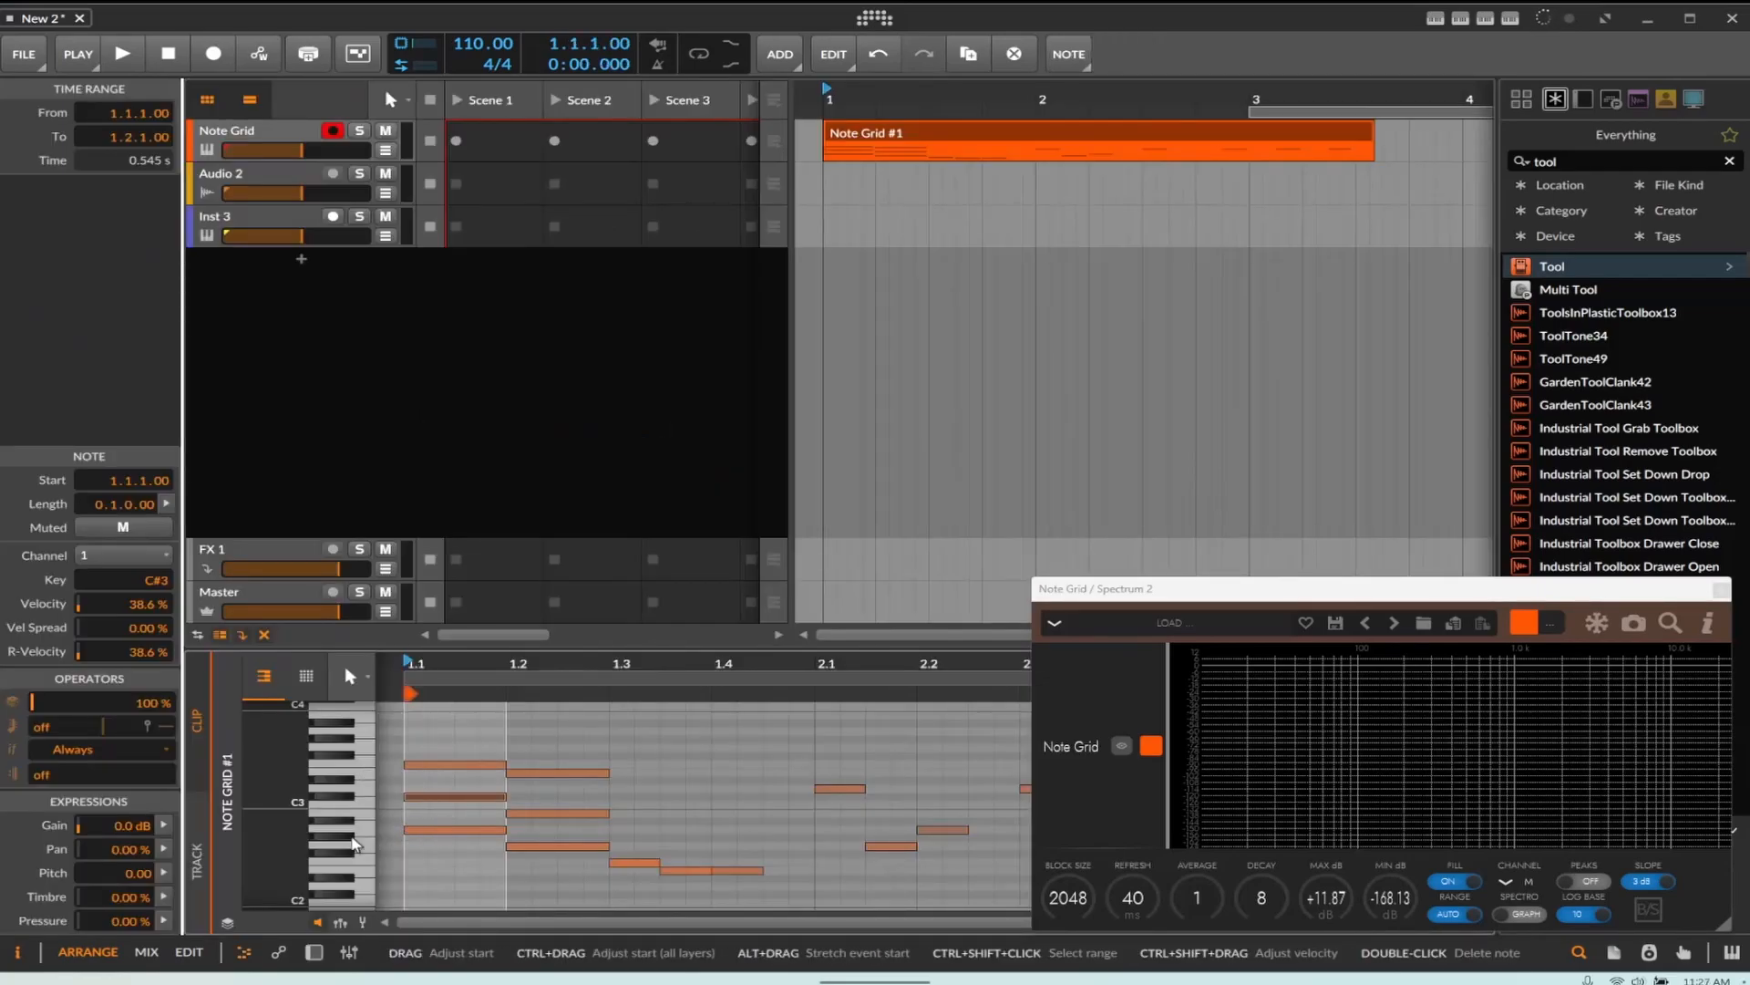
Select the A2 notes in the Note Grid clip and play them back, watching the readout
left_click(355, 831)
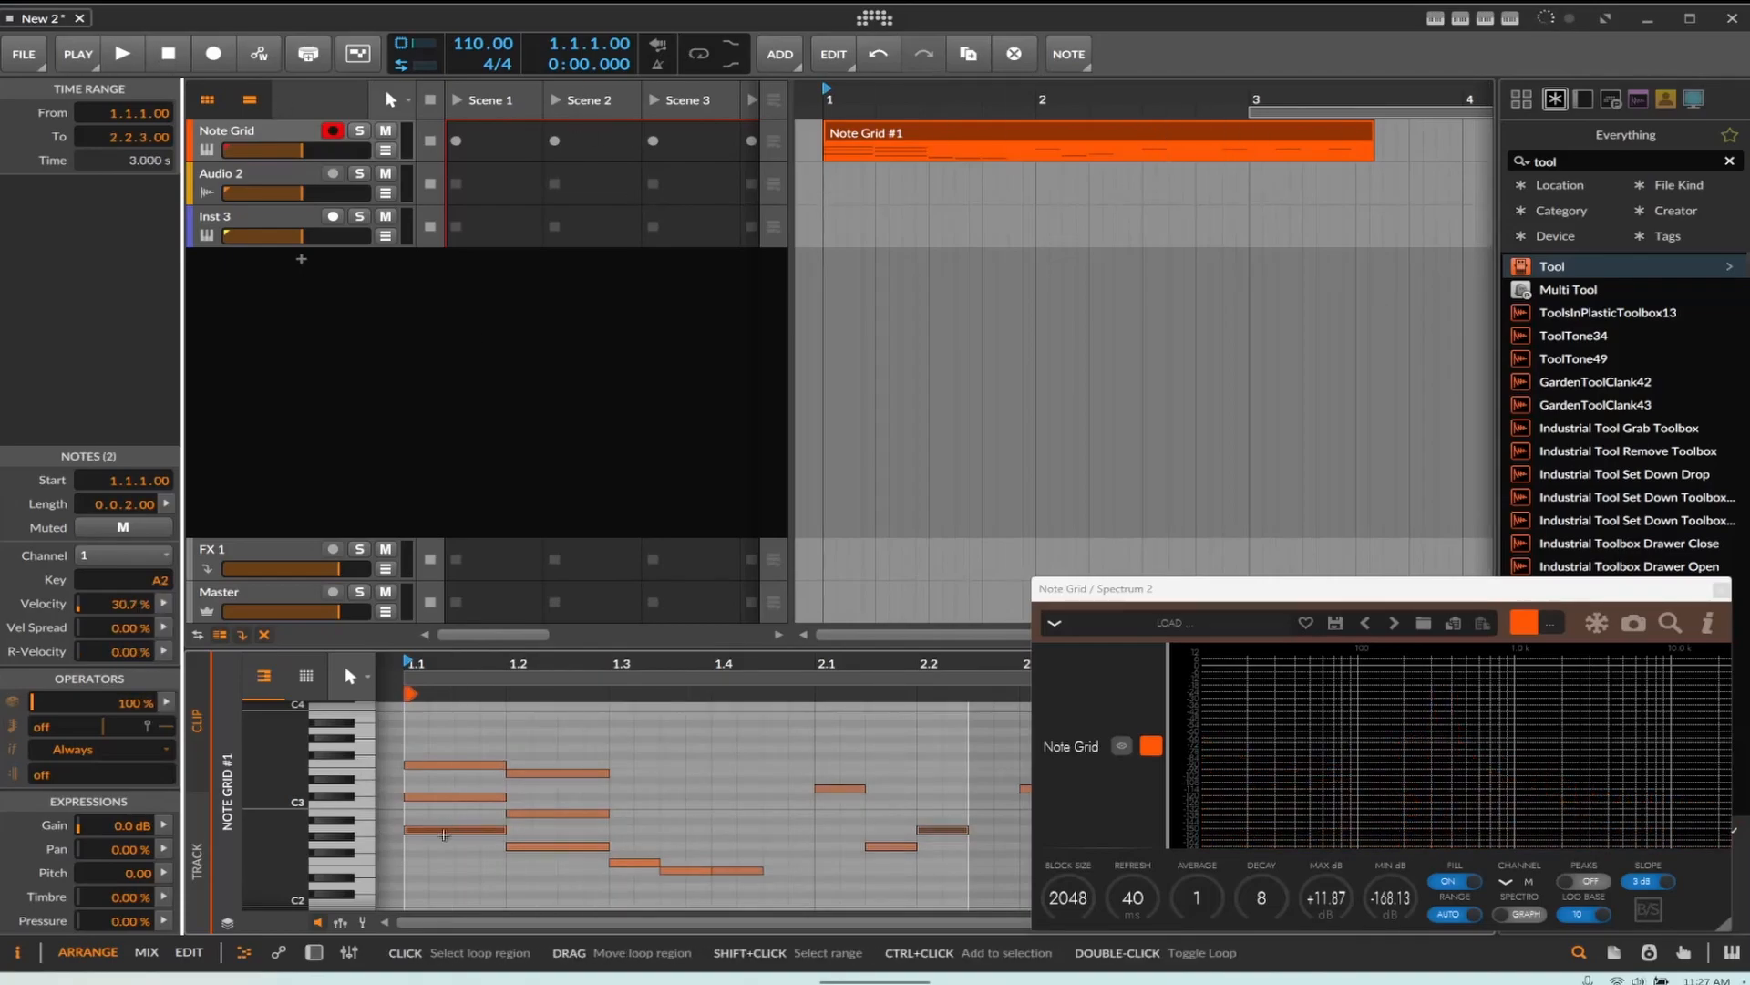
left_click(314, 952)
left_click(422, 786)
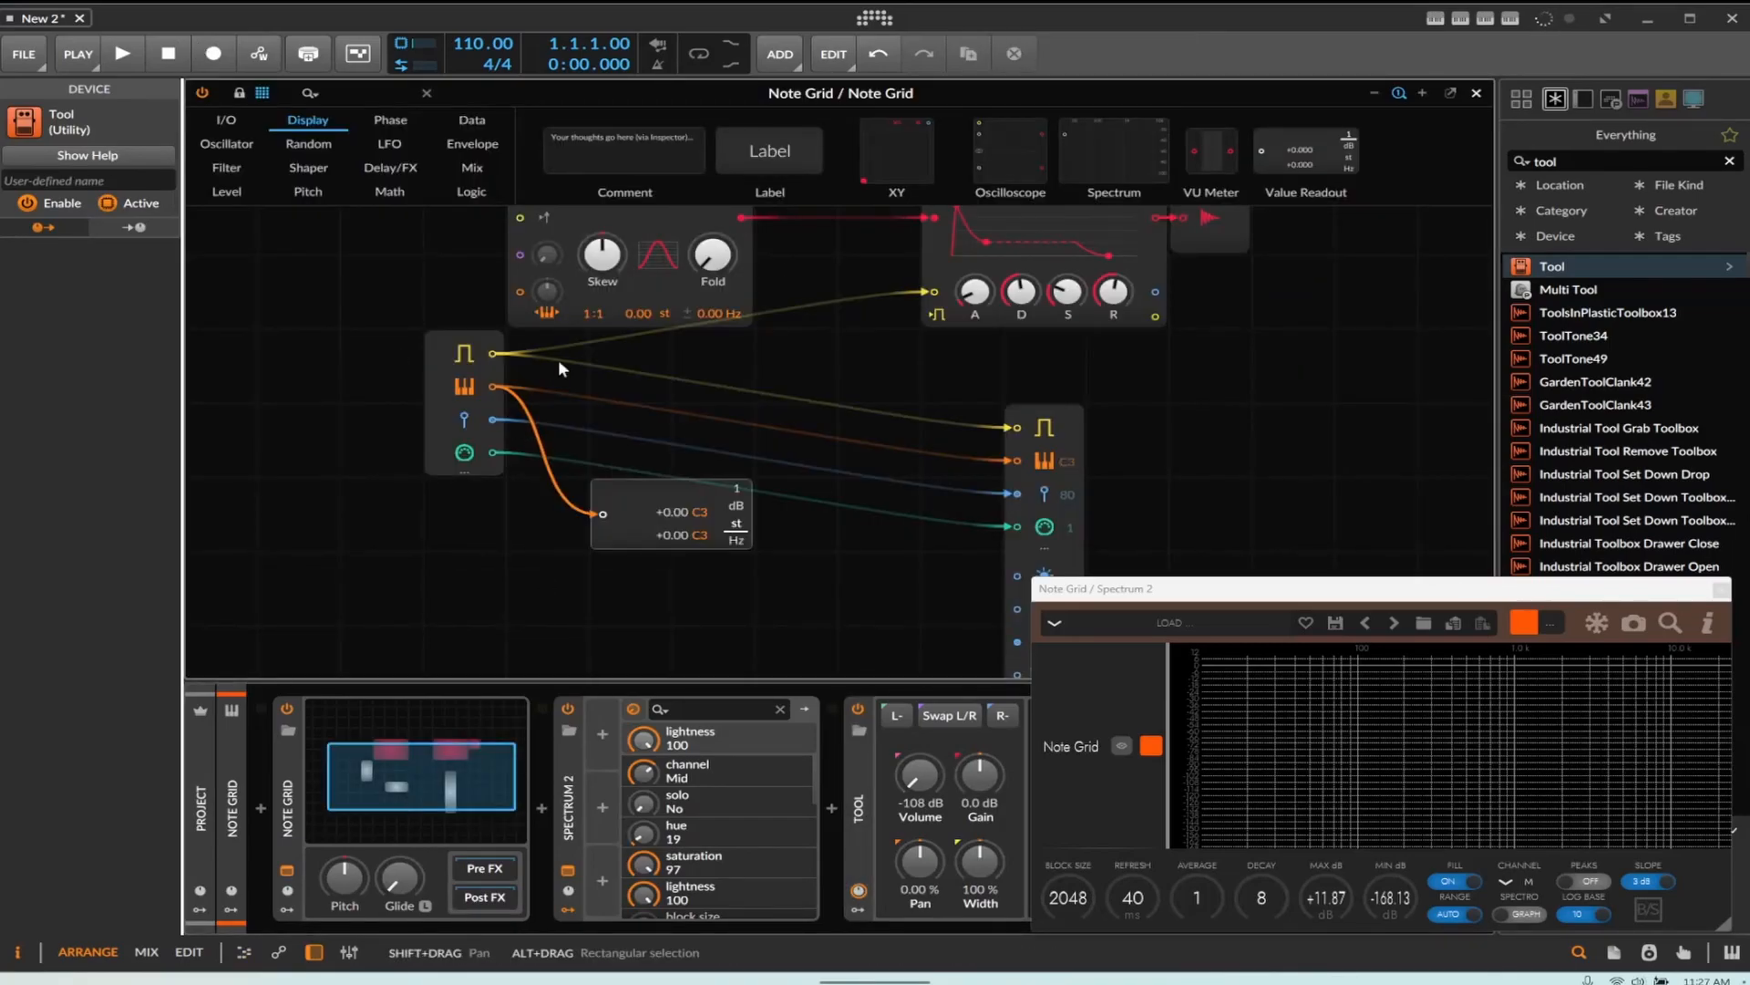
left_click(139, 57)
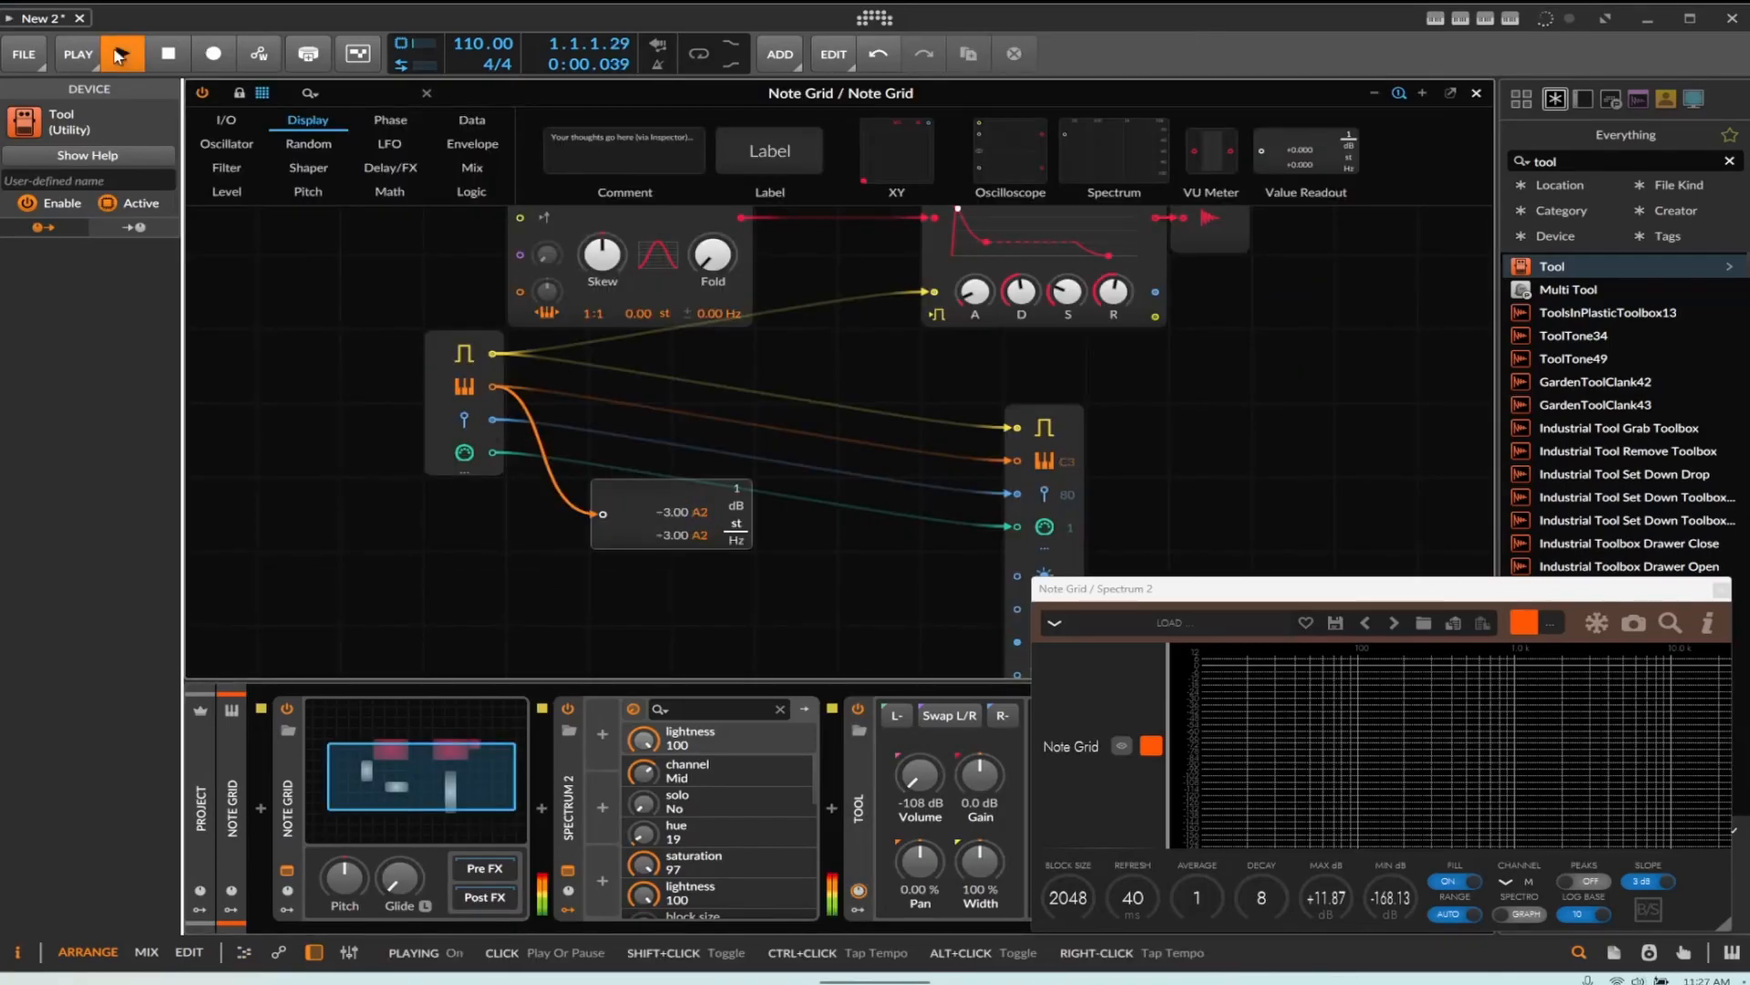
left_click(168, 57)
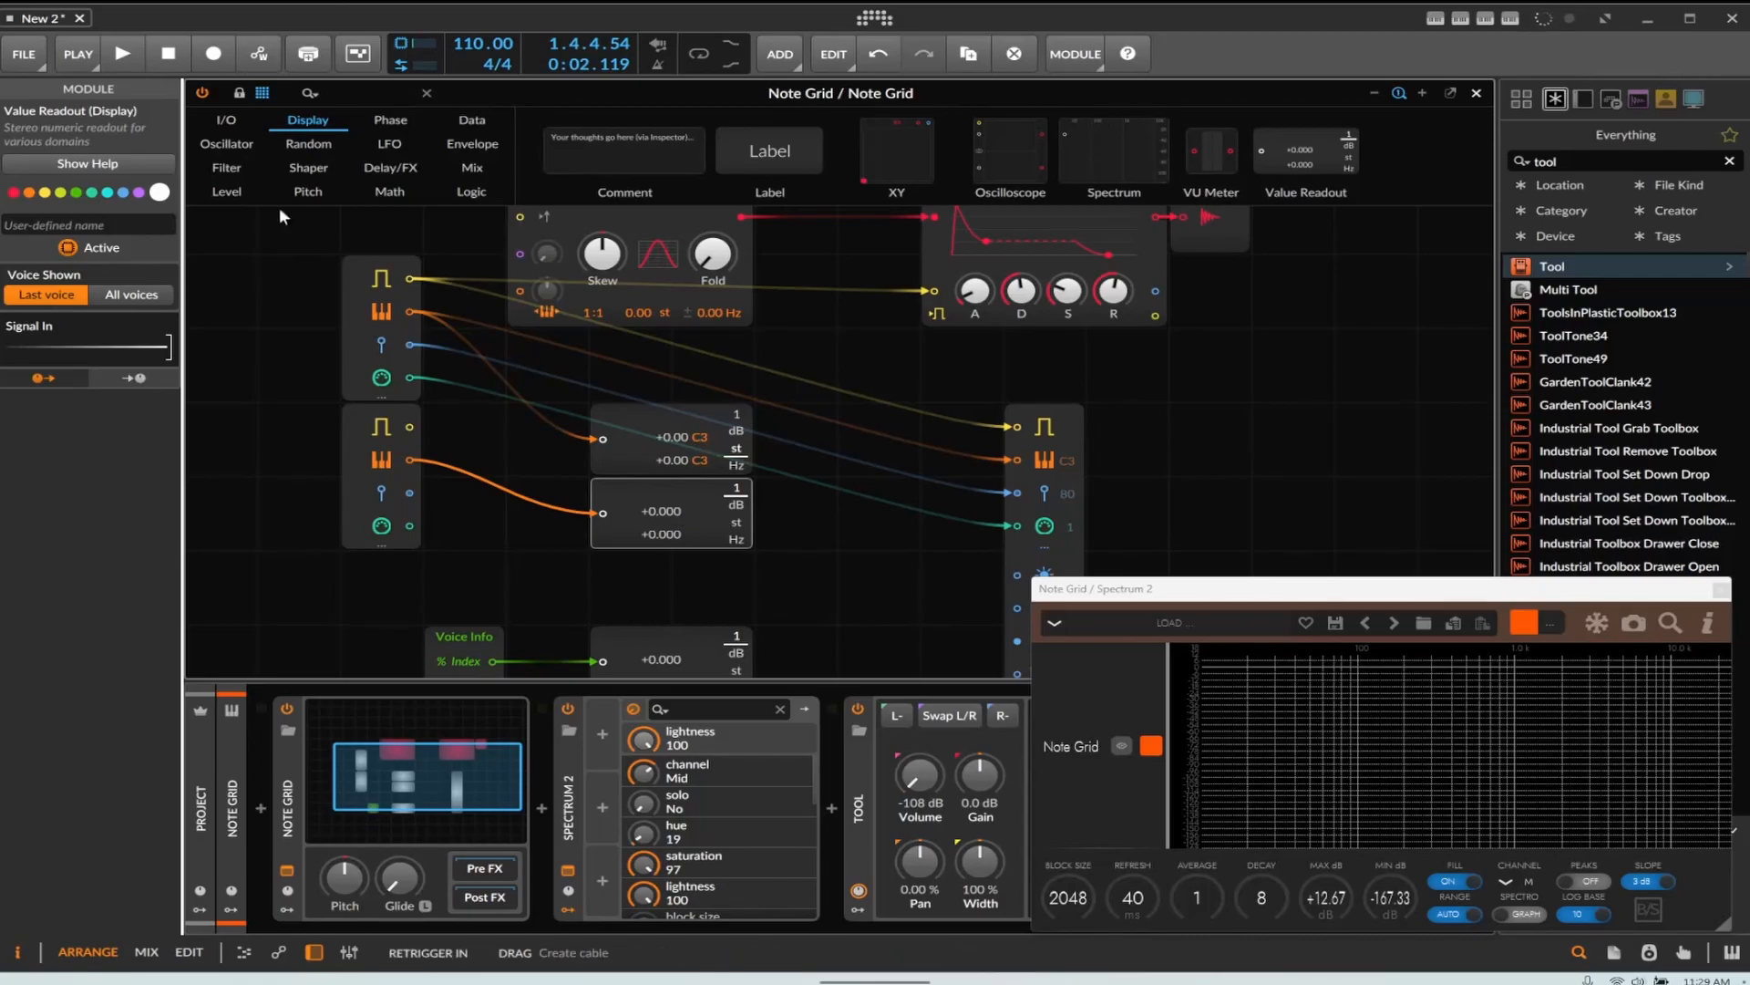
Set the Stack Spread modulator's spread mode to Primes
left_click(125, 54)
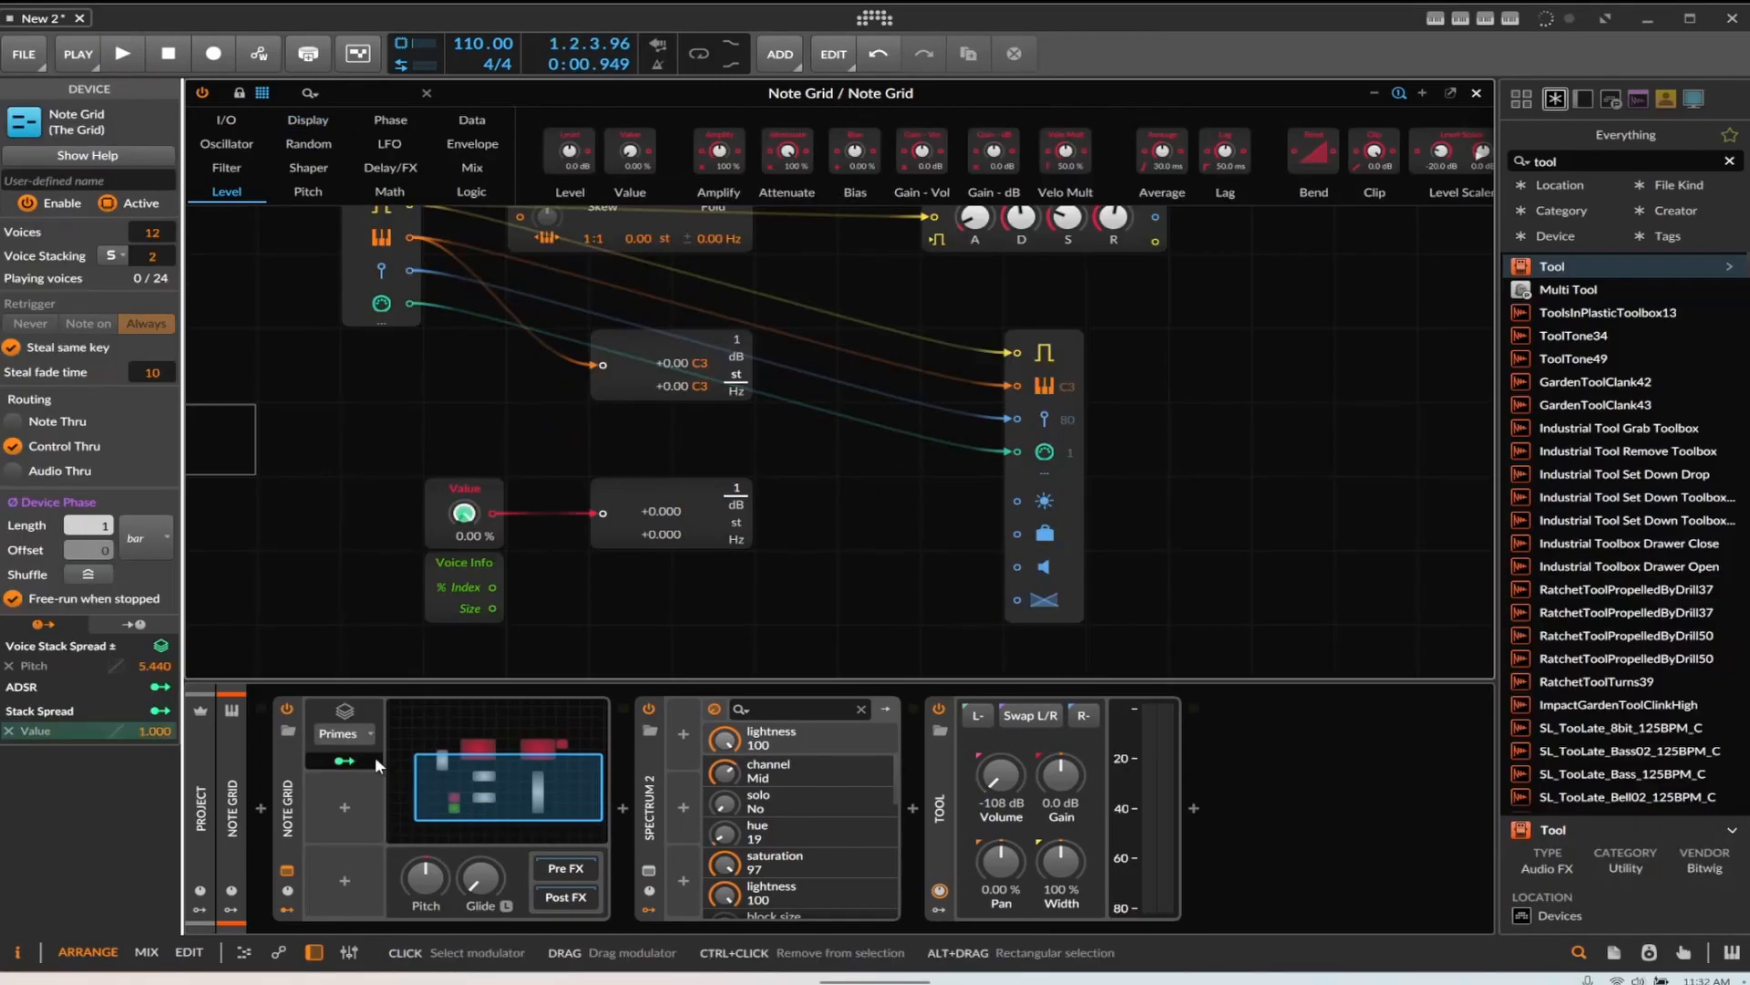
left_click(344, 733)
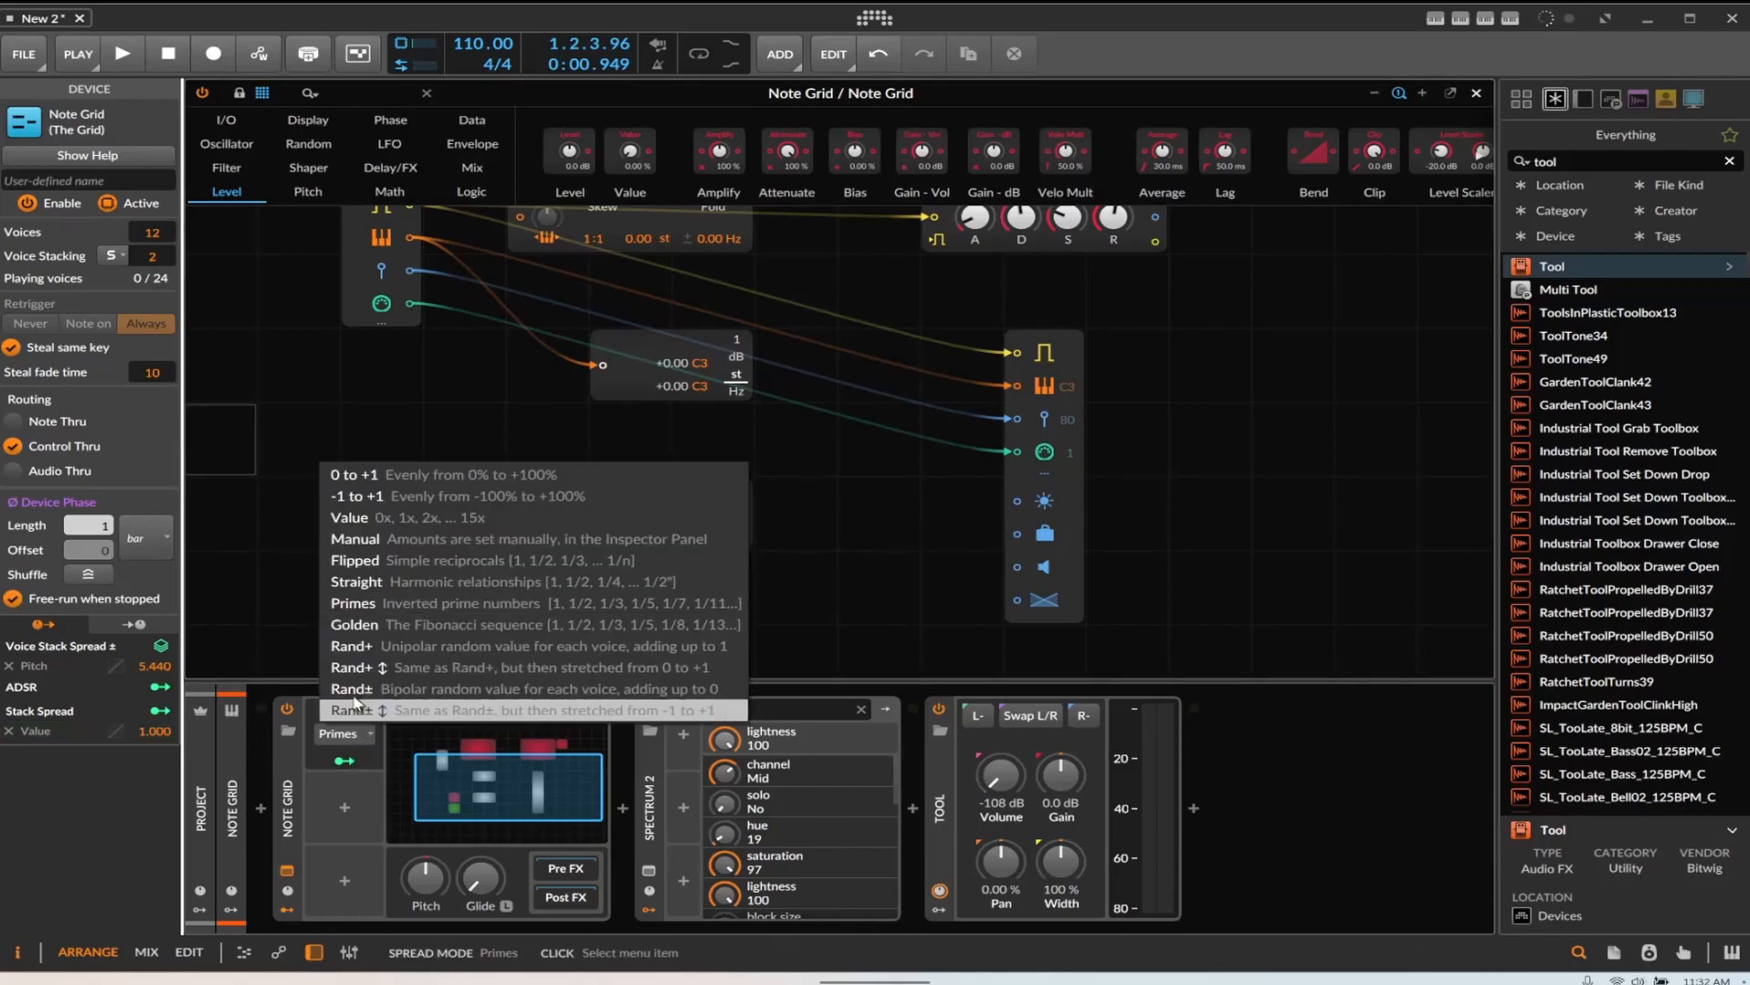
left_click(357, 603)
Select the Value modules and inspect the Stack Spread modulator's per-voice levels
left_click_drag(474, 597, 473, 666)
left_click_drag(372, 458, 788, 589)
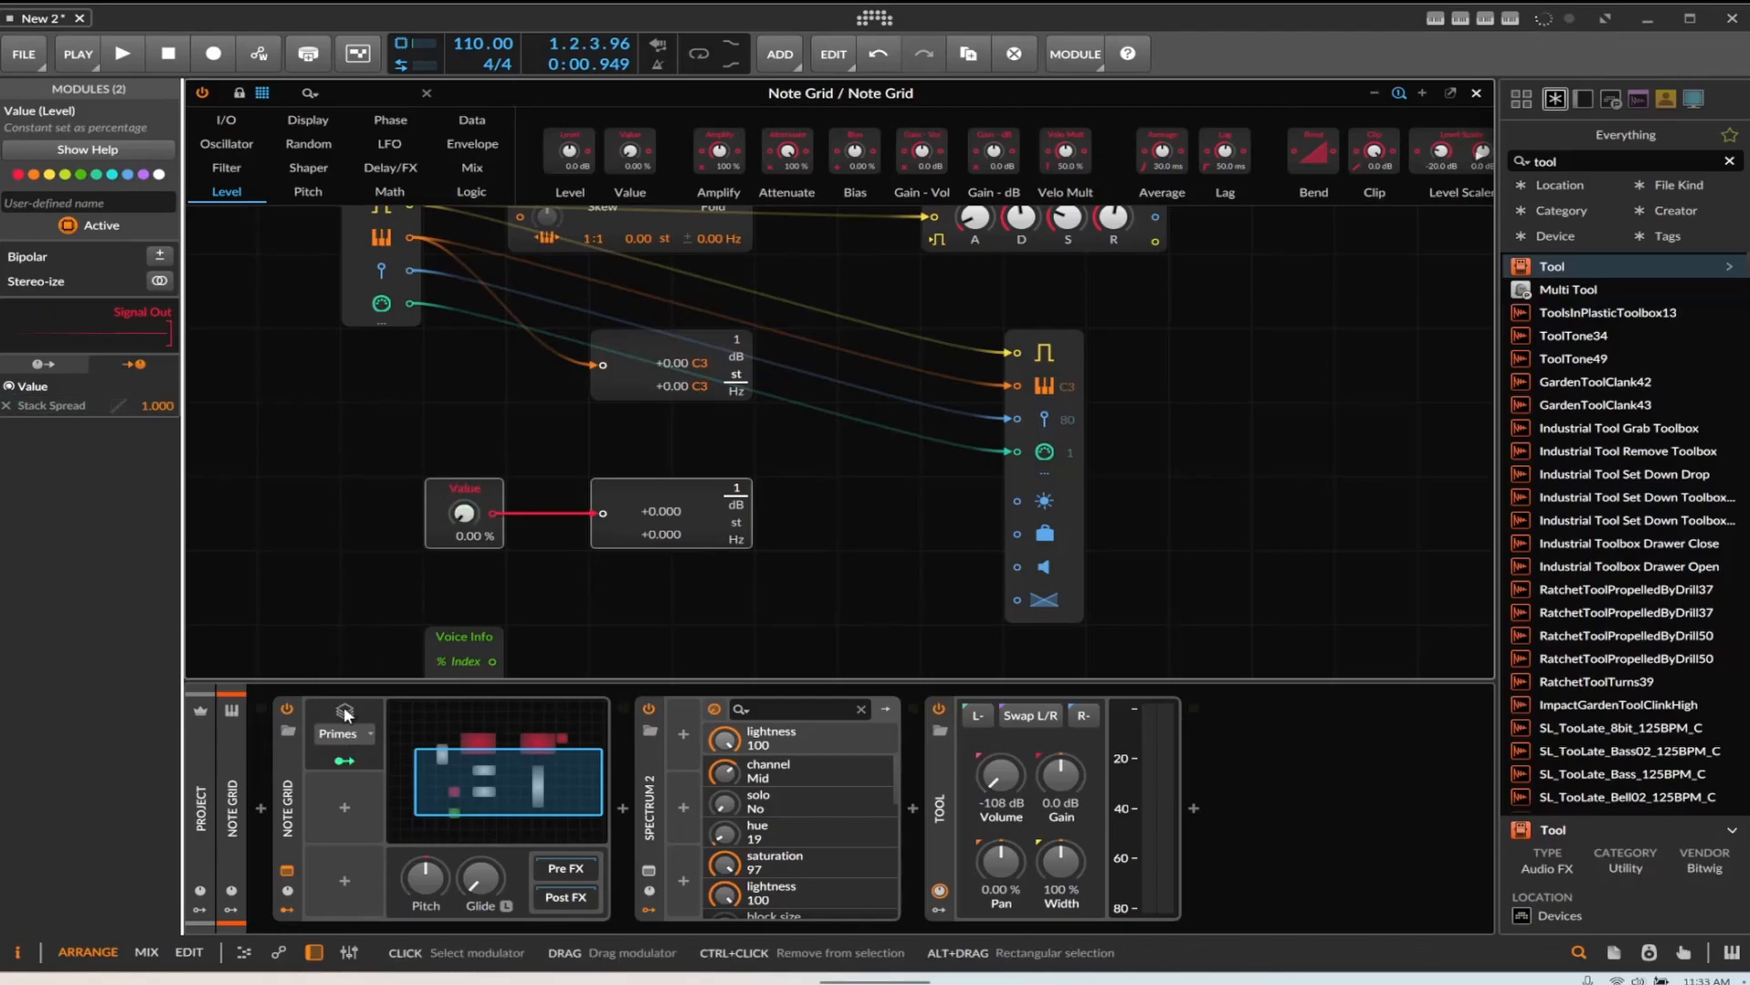
left_click(340, 733)
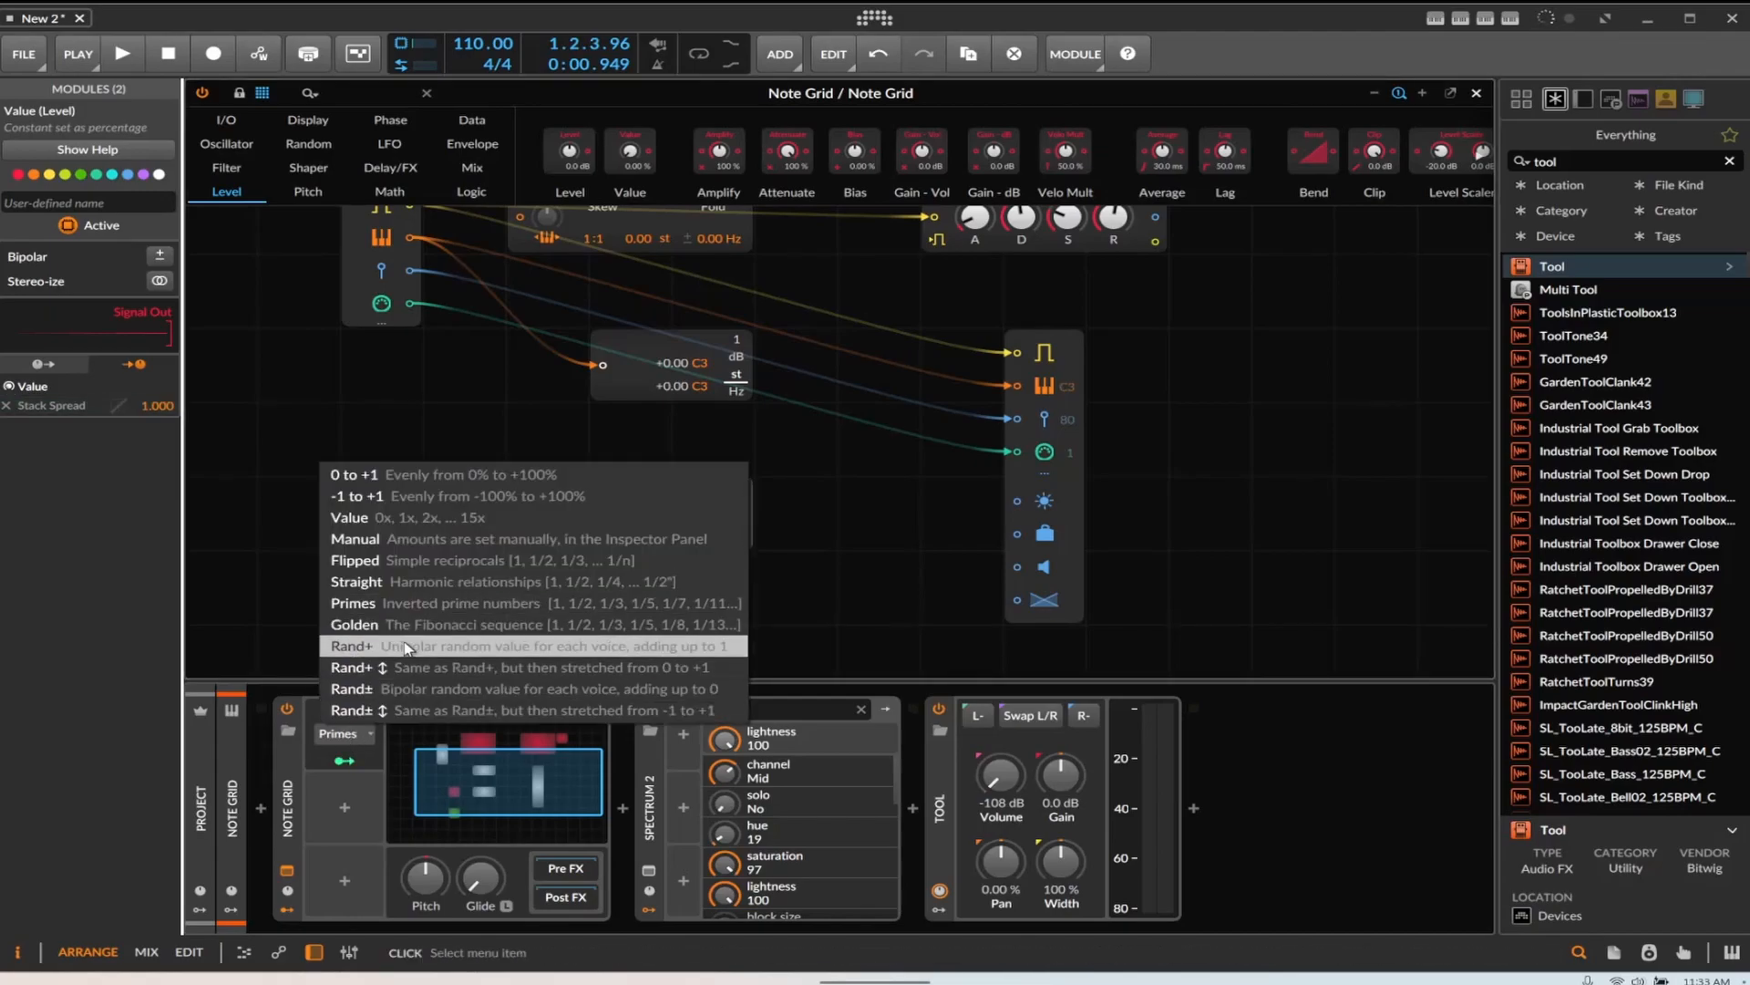
left_click(474, 616)
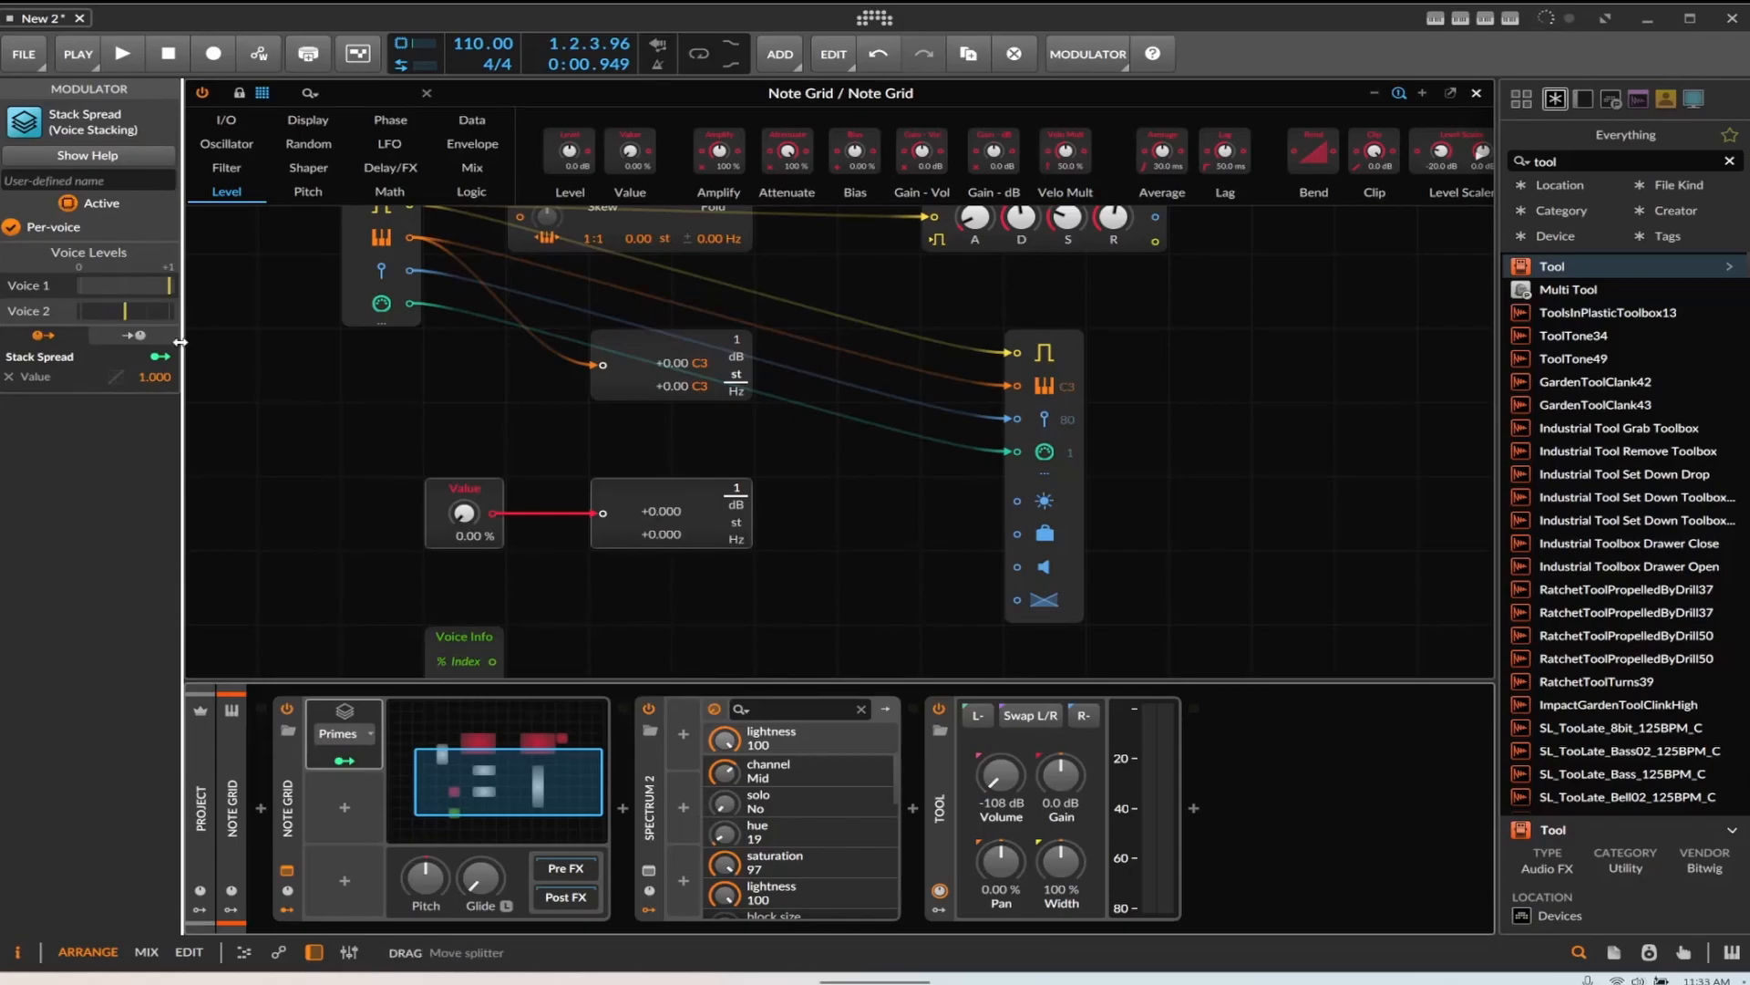
left_click_drag(256, 325, 176, 218)
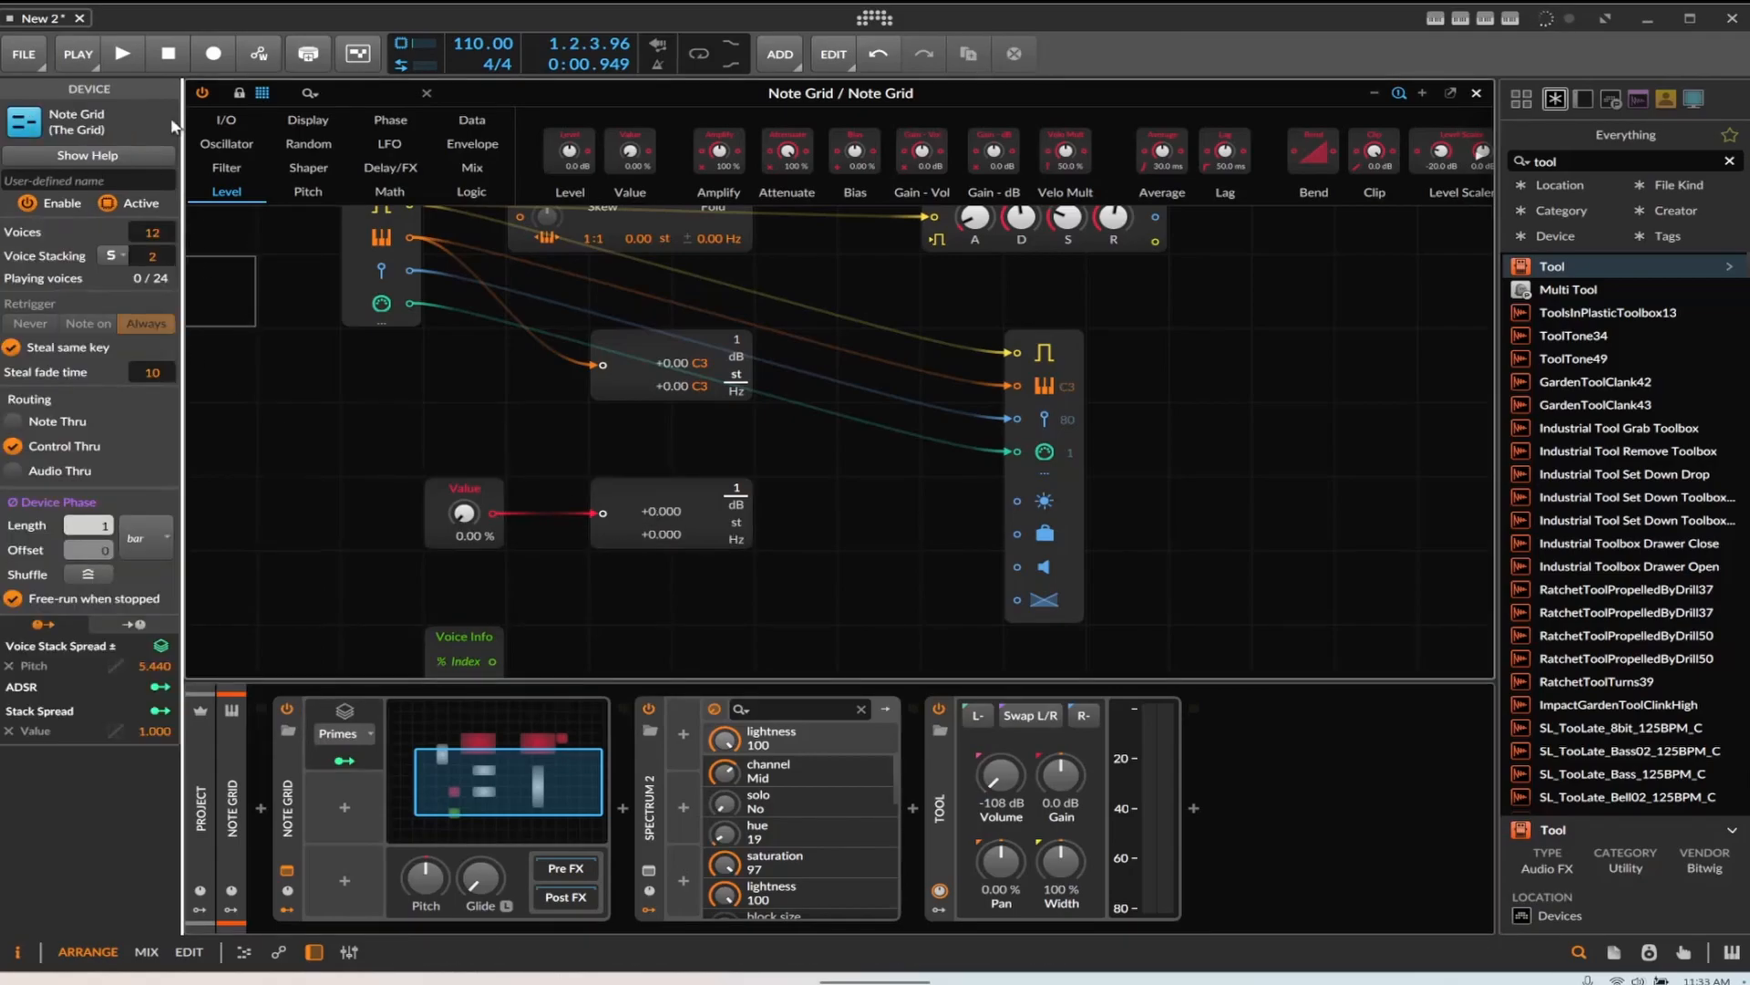
Raise Voice Stacking to 4 and play the clip to watch the readouts
key("space")
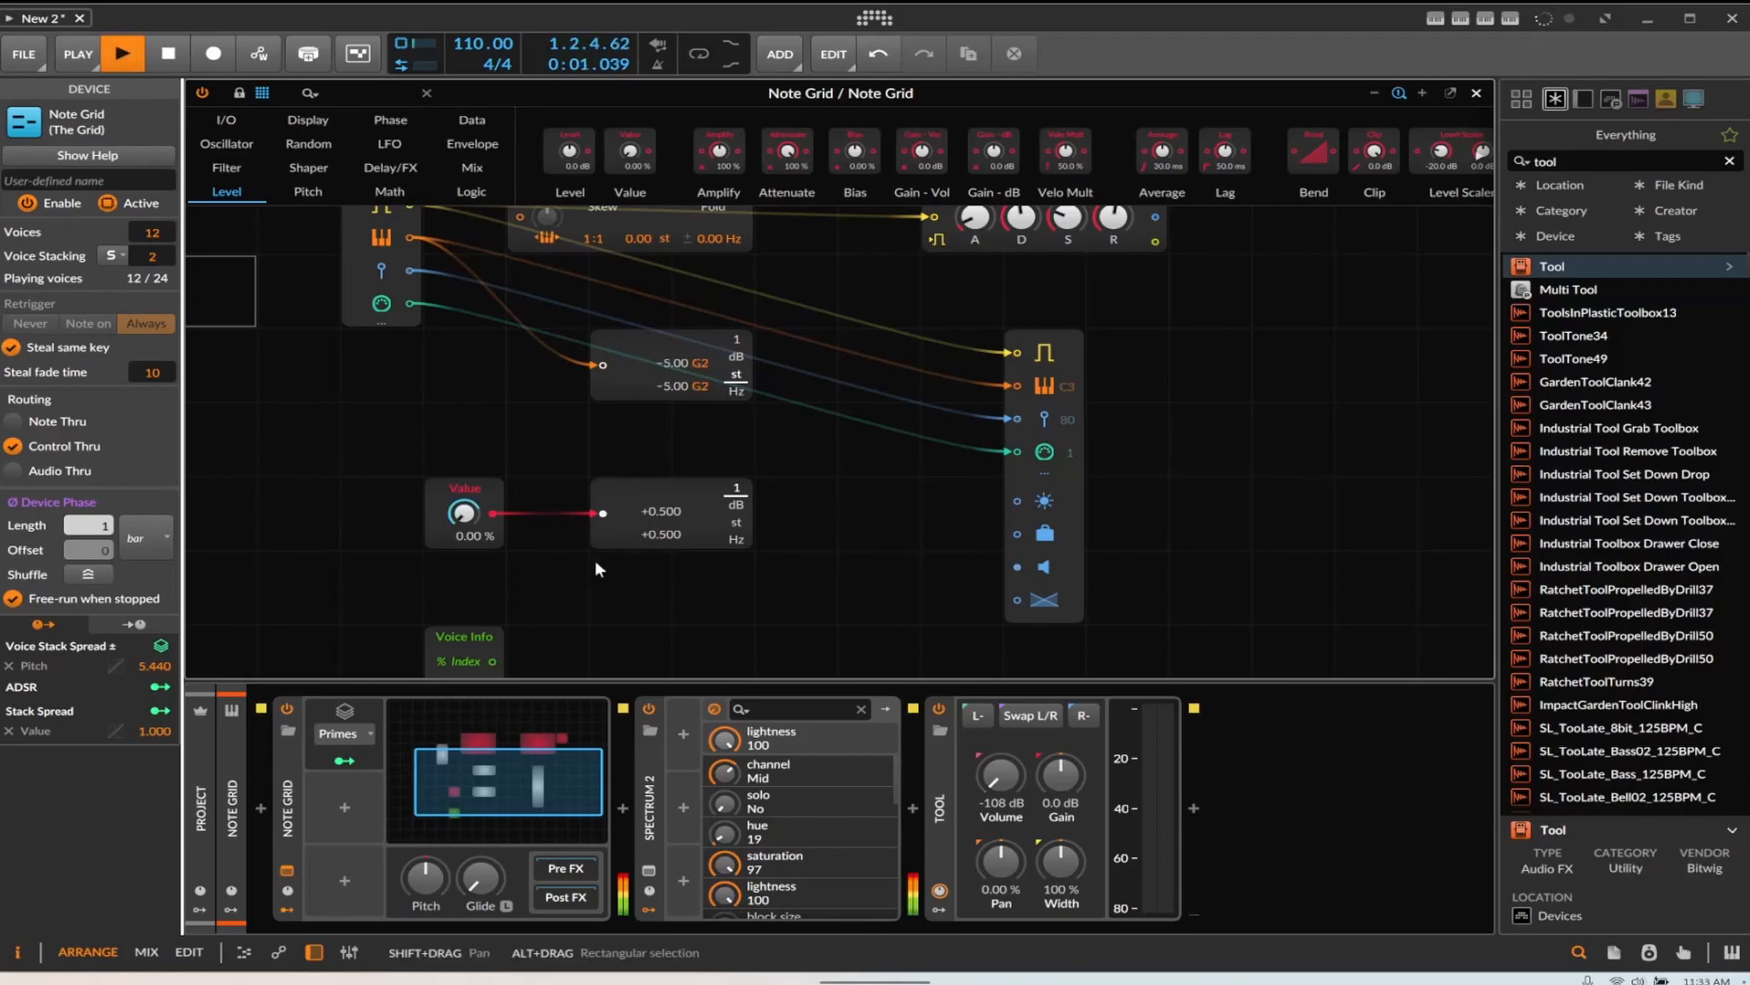
left_click_drag(153, 263, 152, 237)
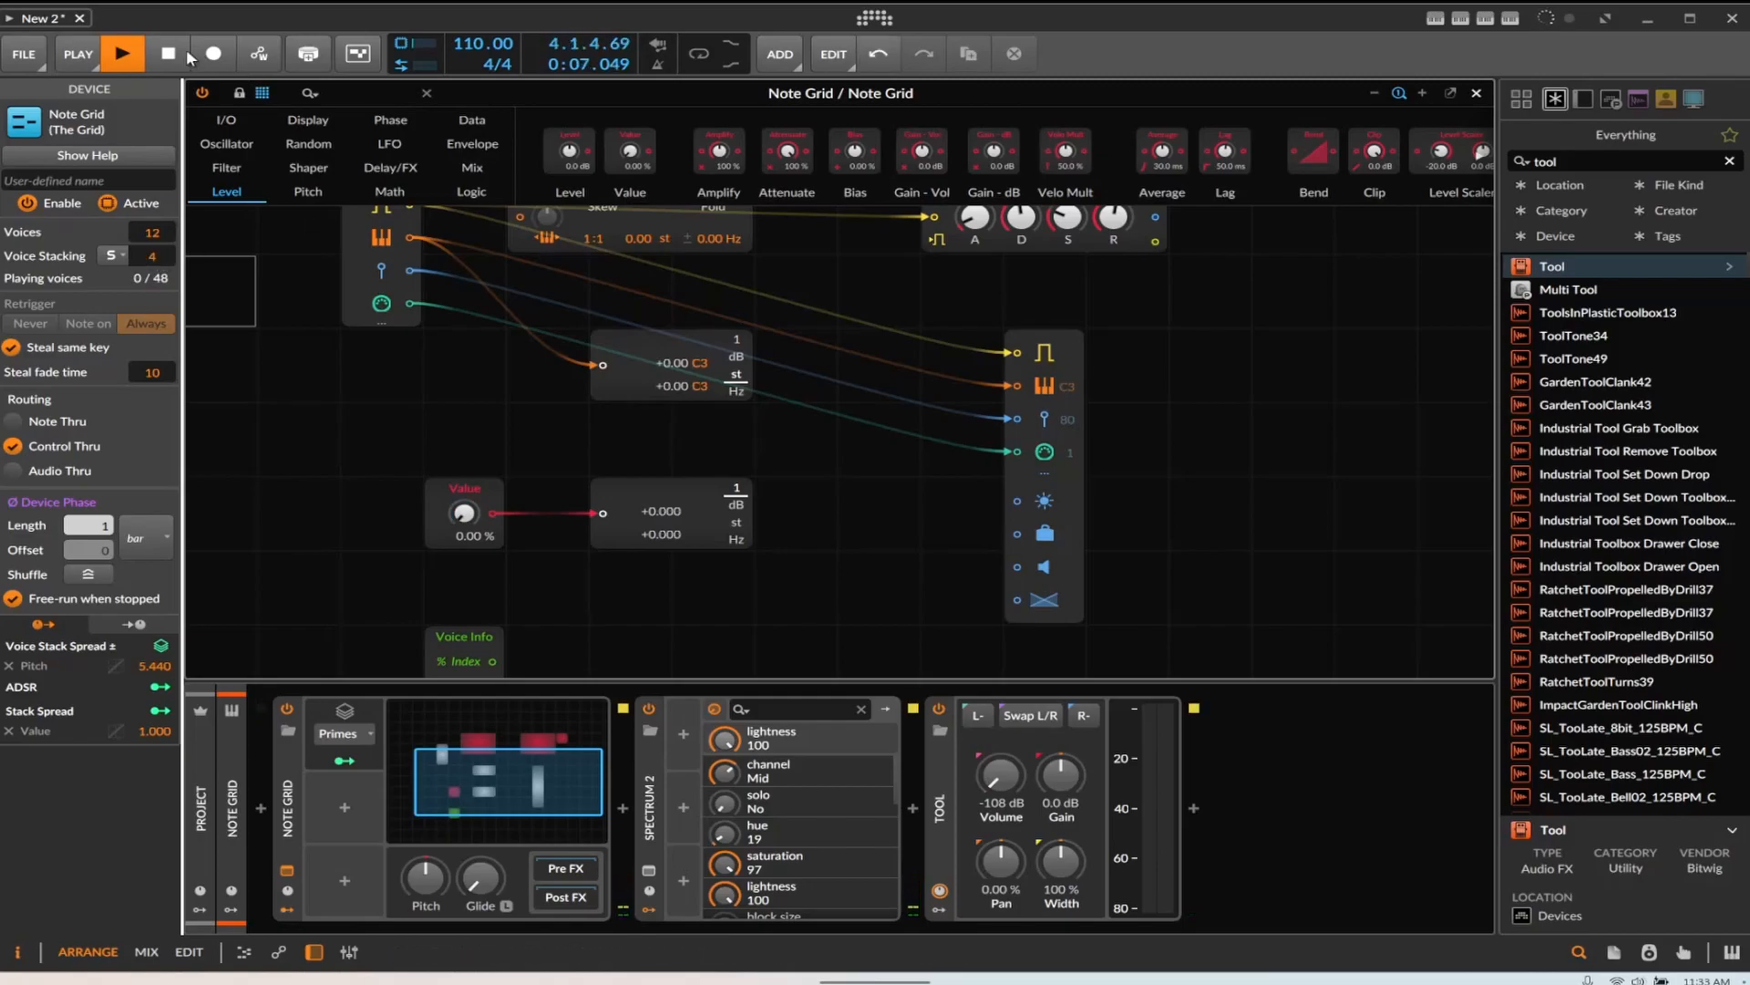
left_click(177, 52)
left_click(139, 58)
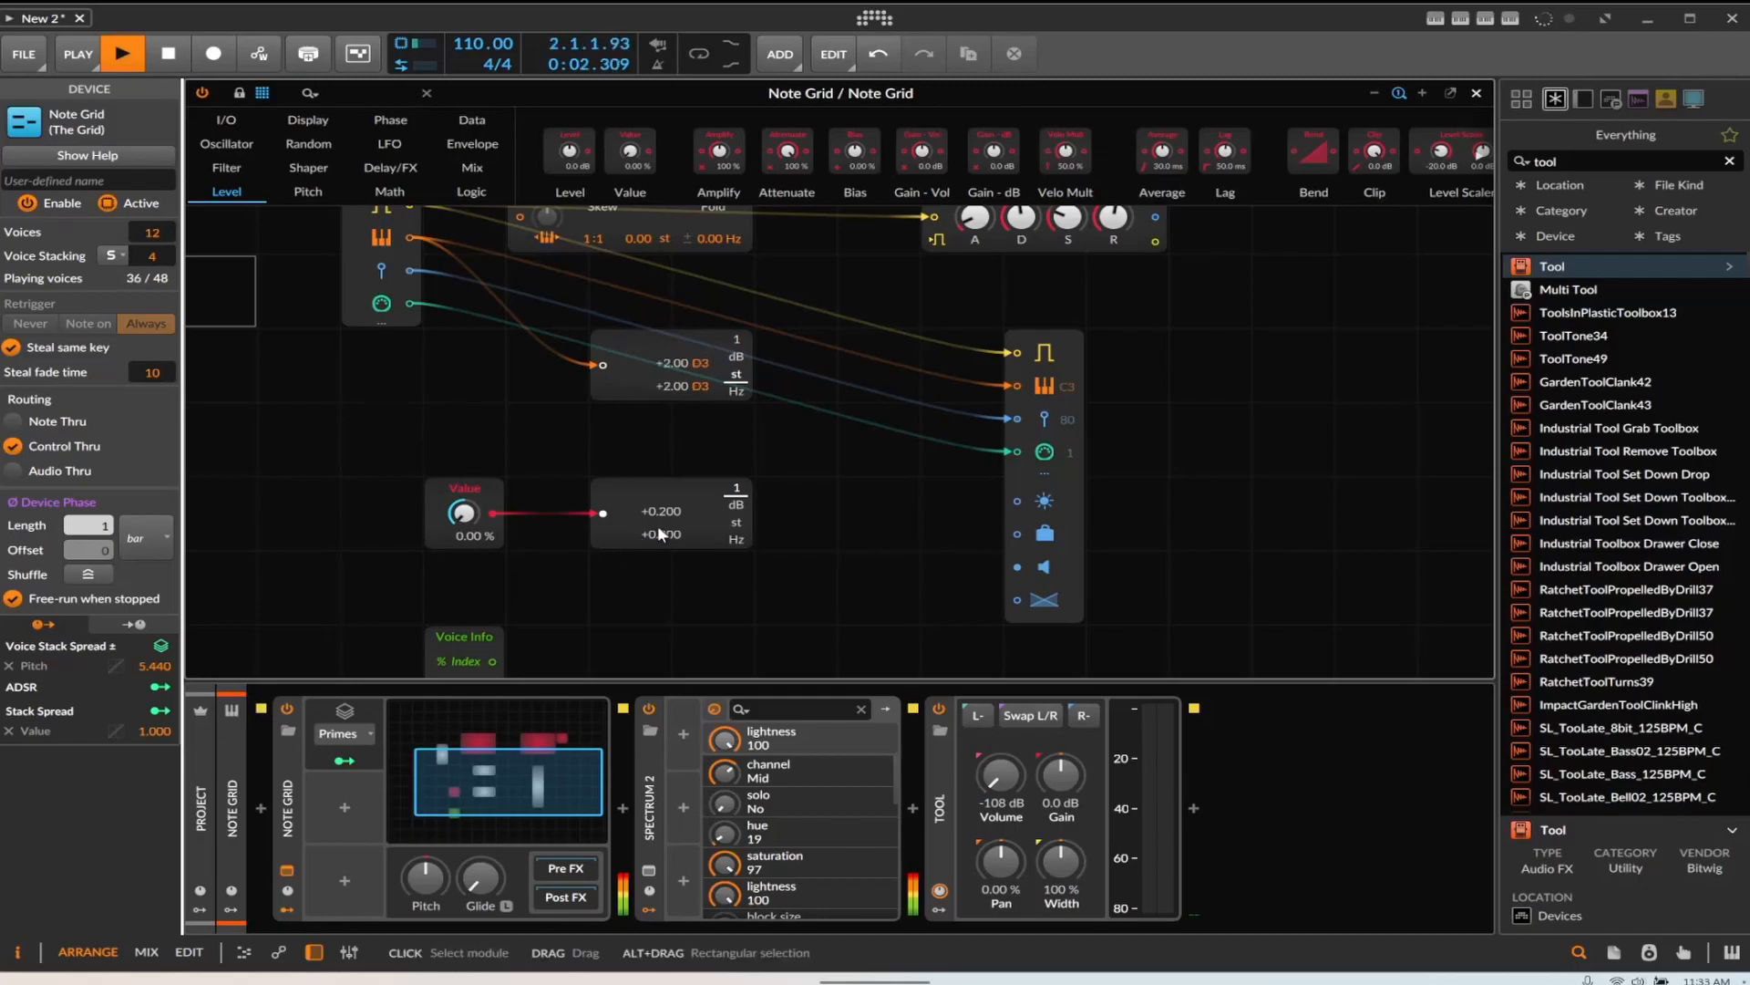
Raise Voice Stacking to 5 and stop playback
left_click_drag(152, 255, 152, 254)
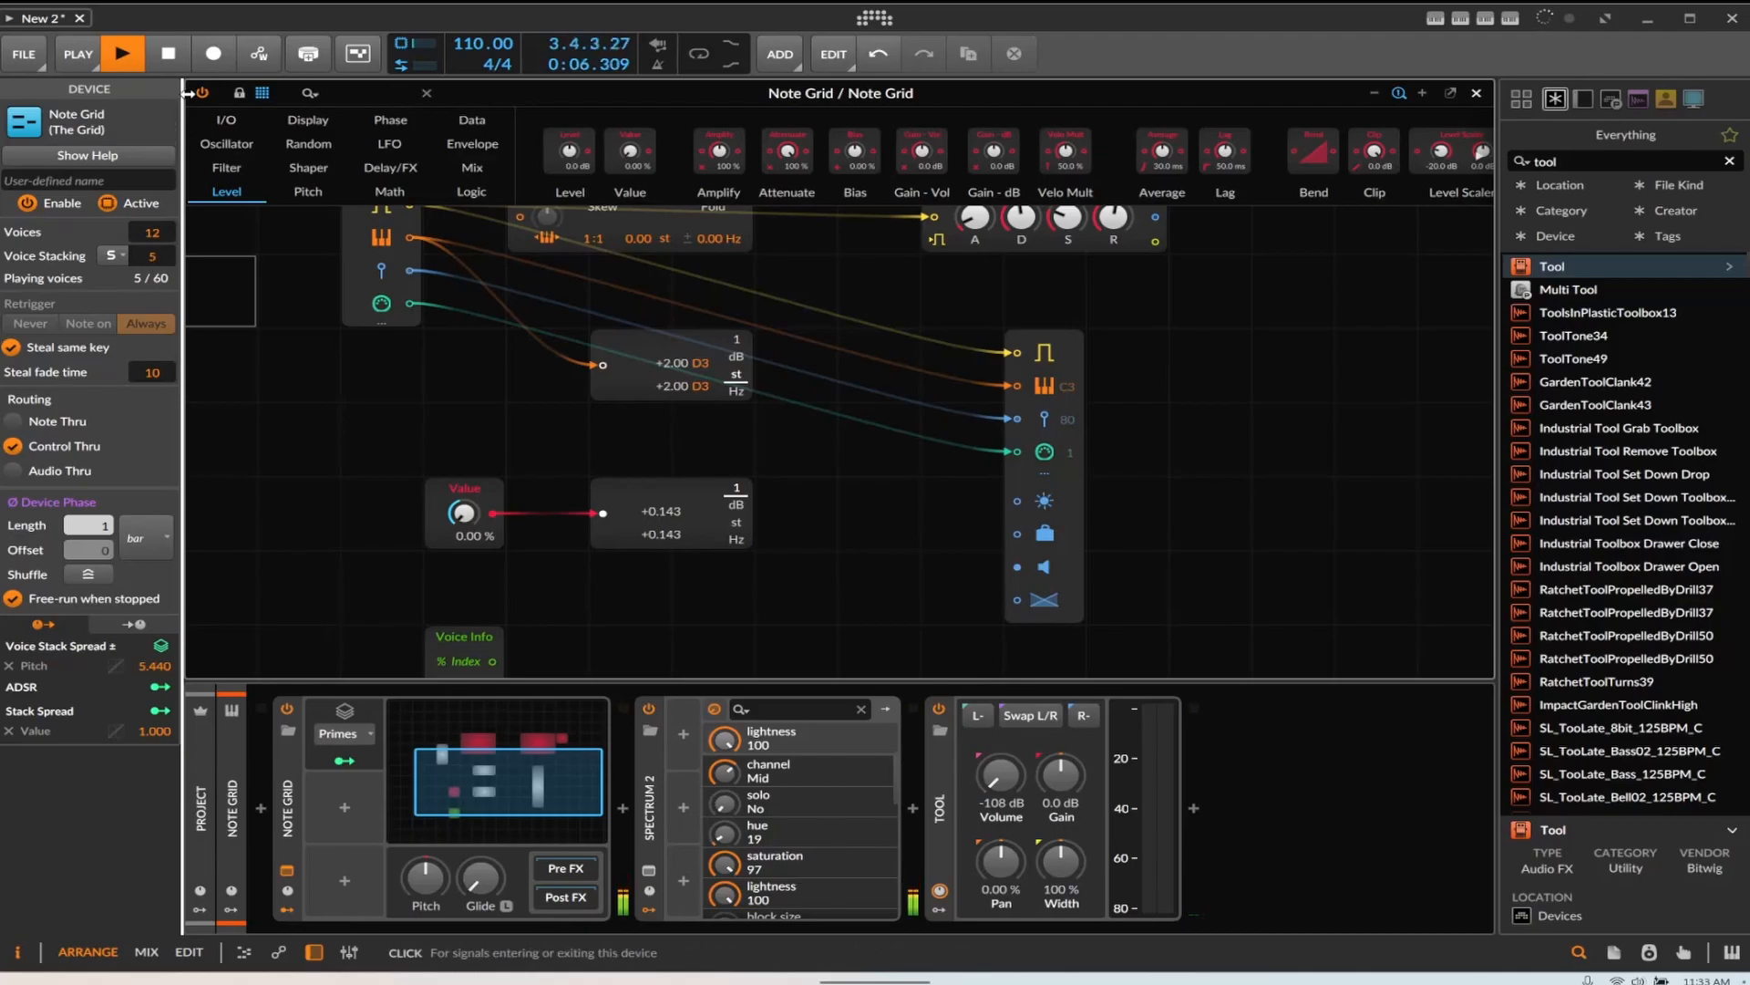
left_click(176, 57)
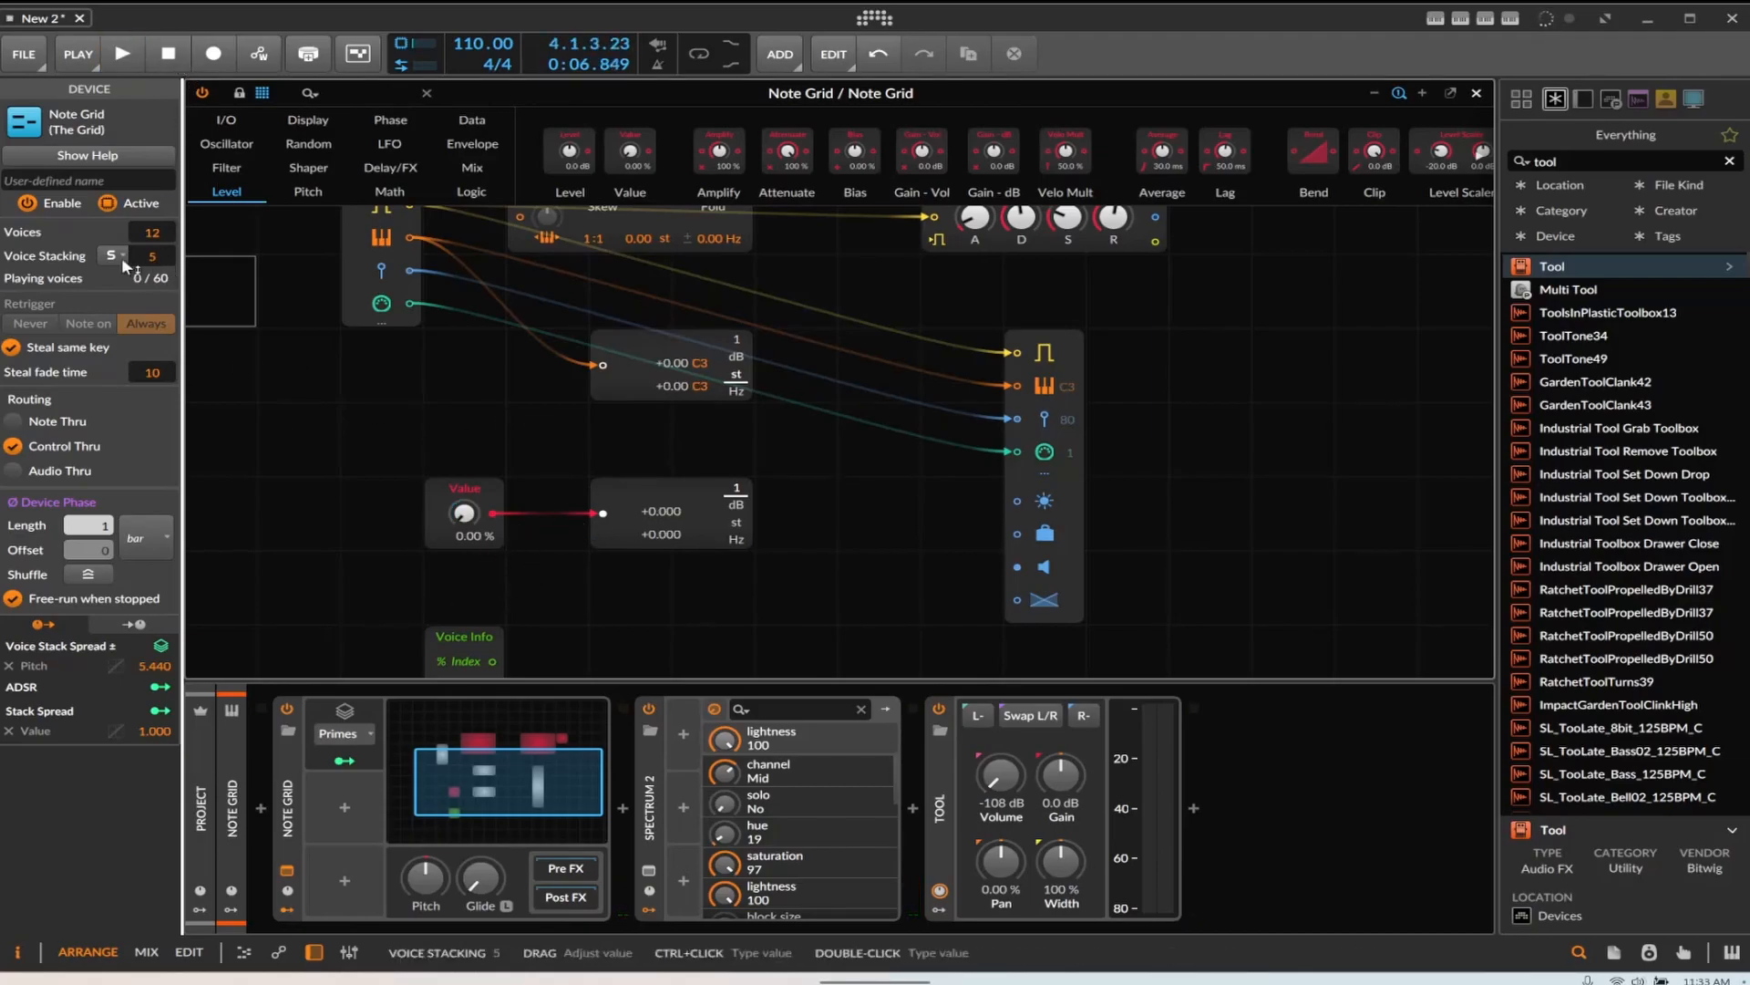
Switch the Stack Spread modulator's spread mode to Manual and play the clip
left_click(350, 738)
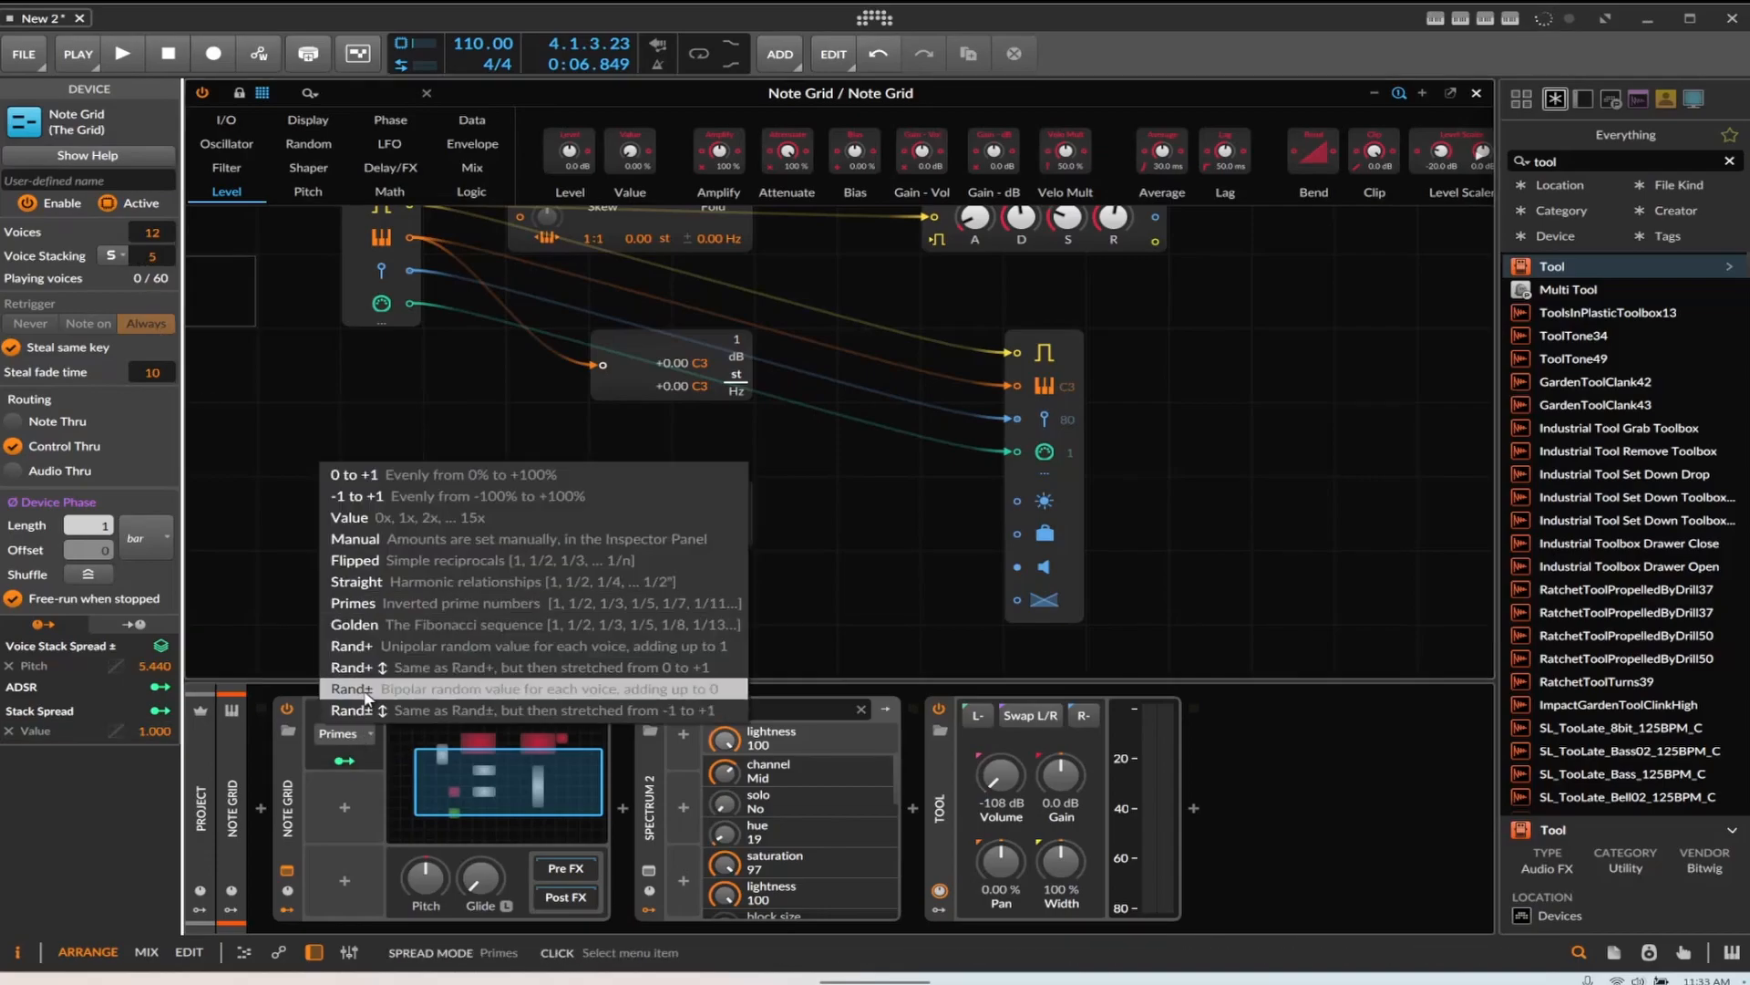
left_click(364, 512)
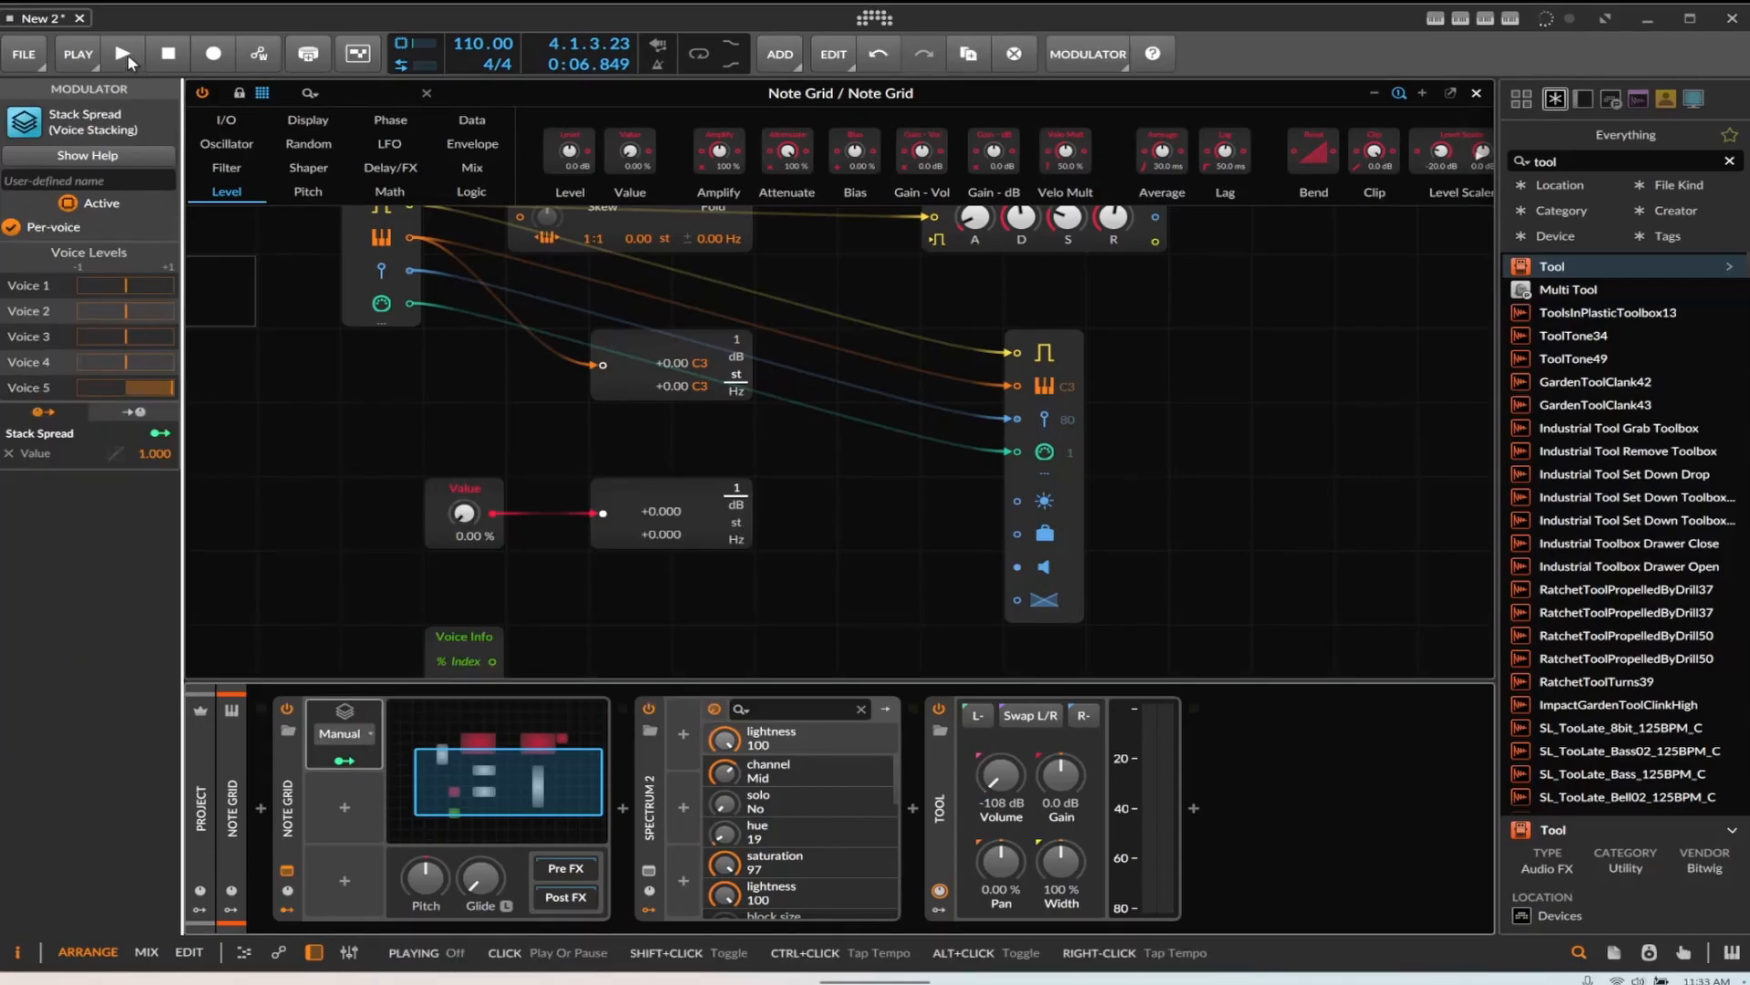
left_click(125, 56)
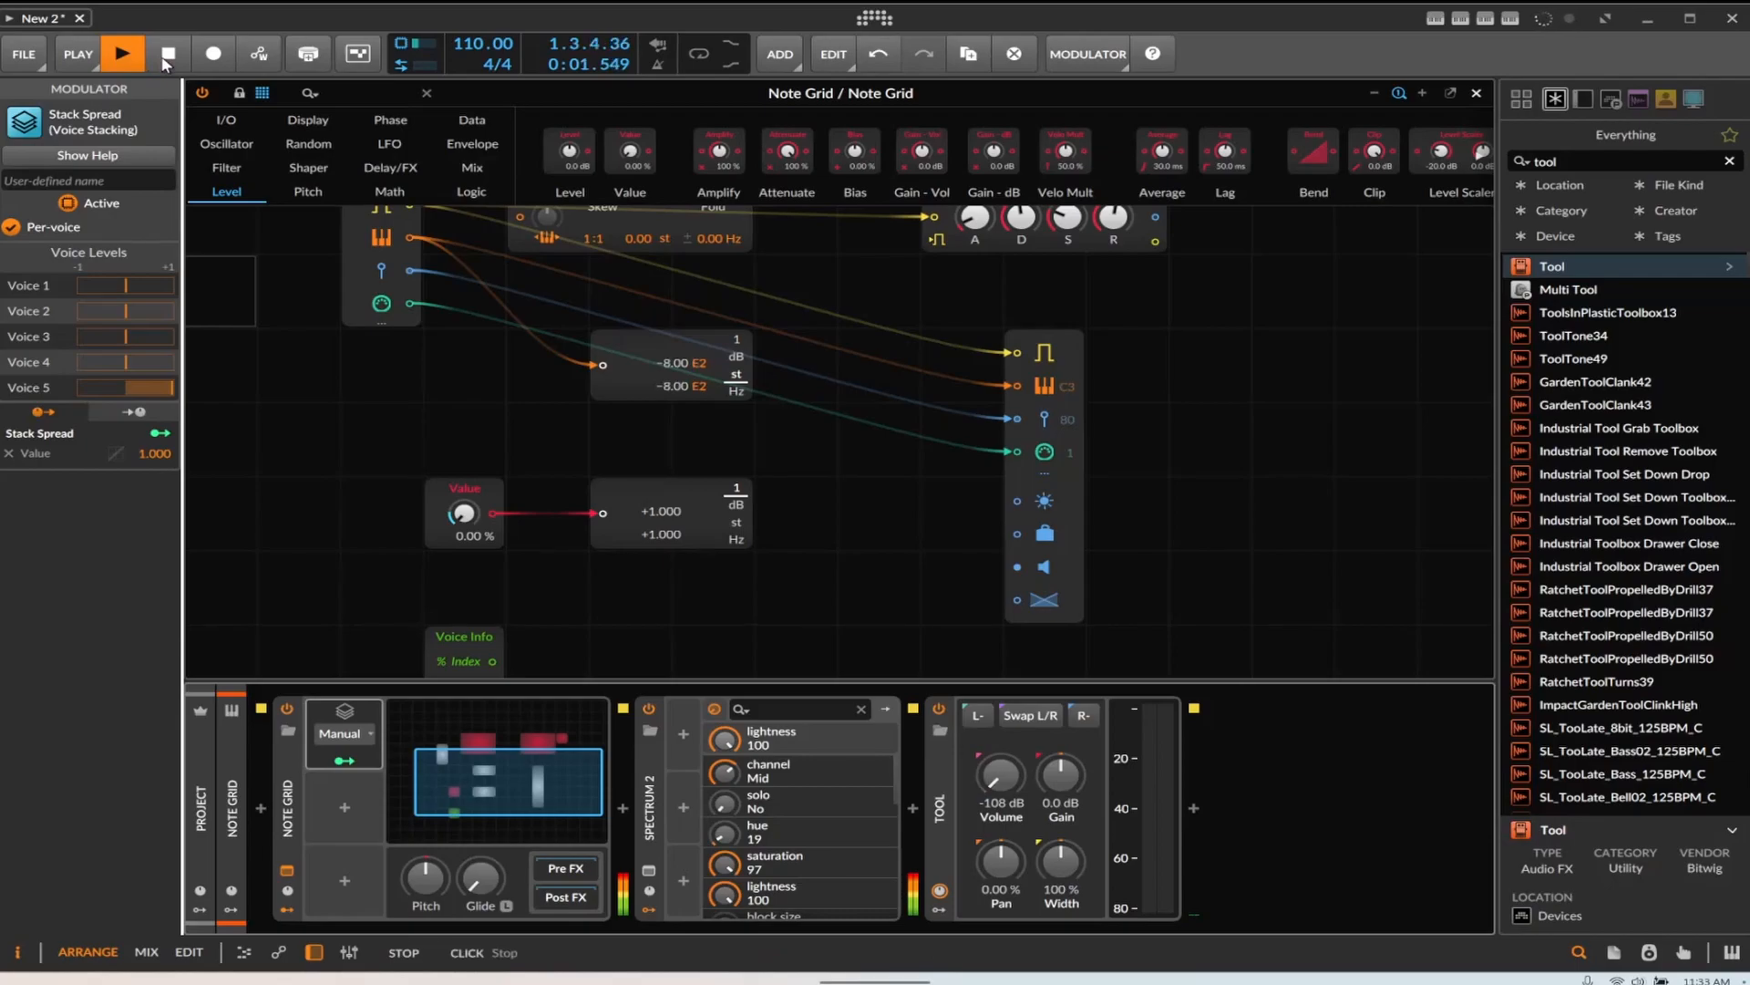
Adjust the manual voice levels of voices 5 and 1 in the Stack Spread modulator while the clip plays
left_click(160, 55)
left_click_drag(146, 387, 132, 387)
left_click(120, 47)
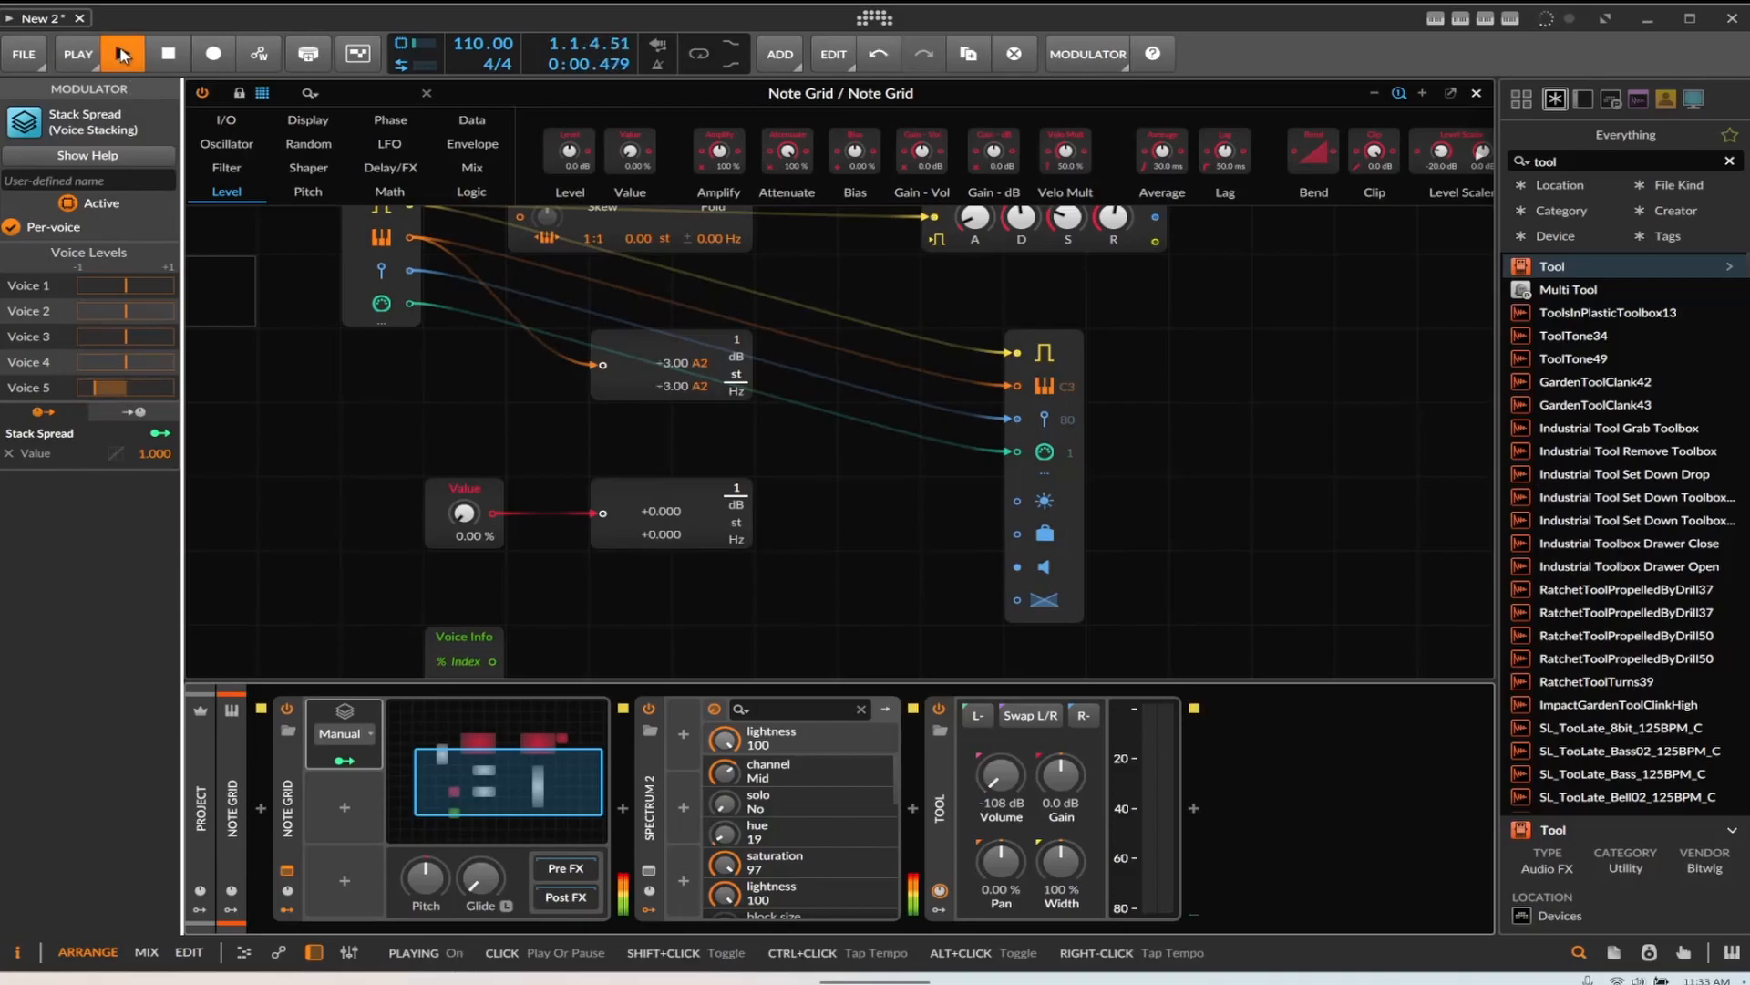
left_click_drag(94, 387, 157, 364)
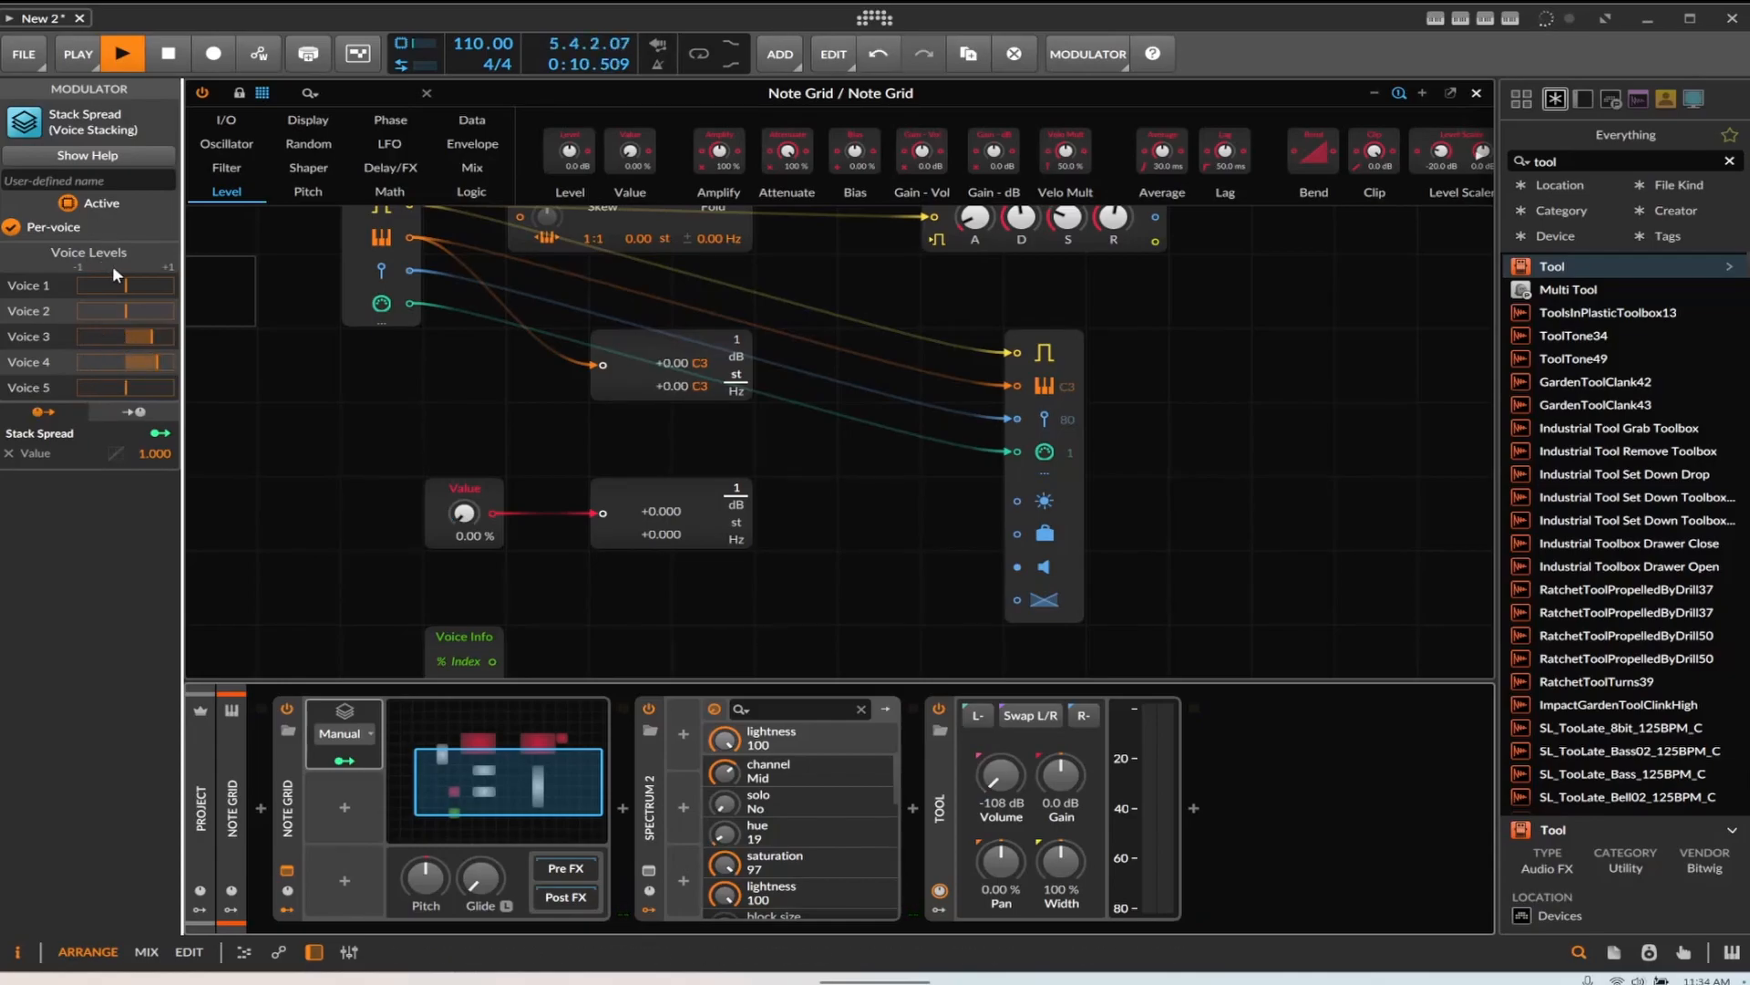
left_click_drag(126, 285, 159, 285)
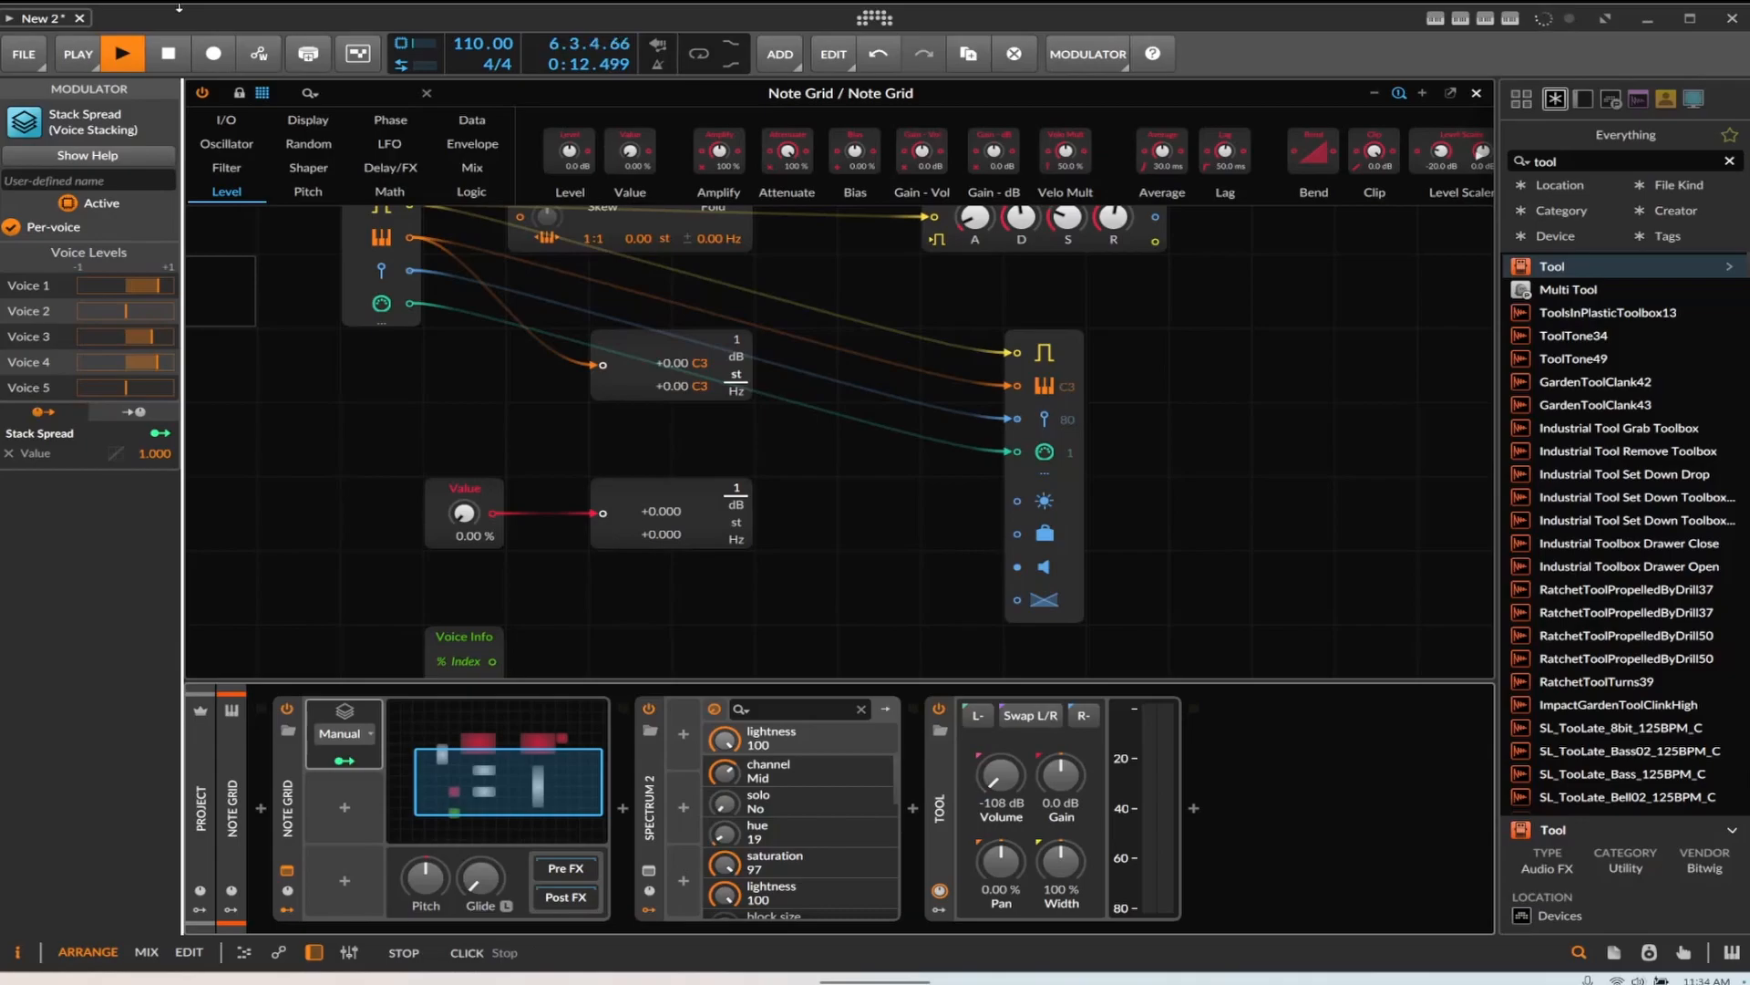
left_click(121, 56)
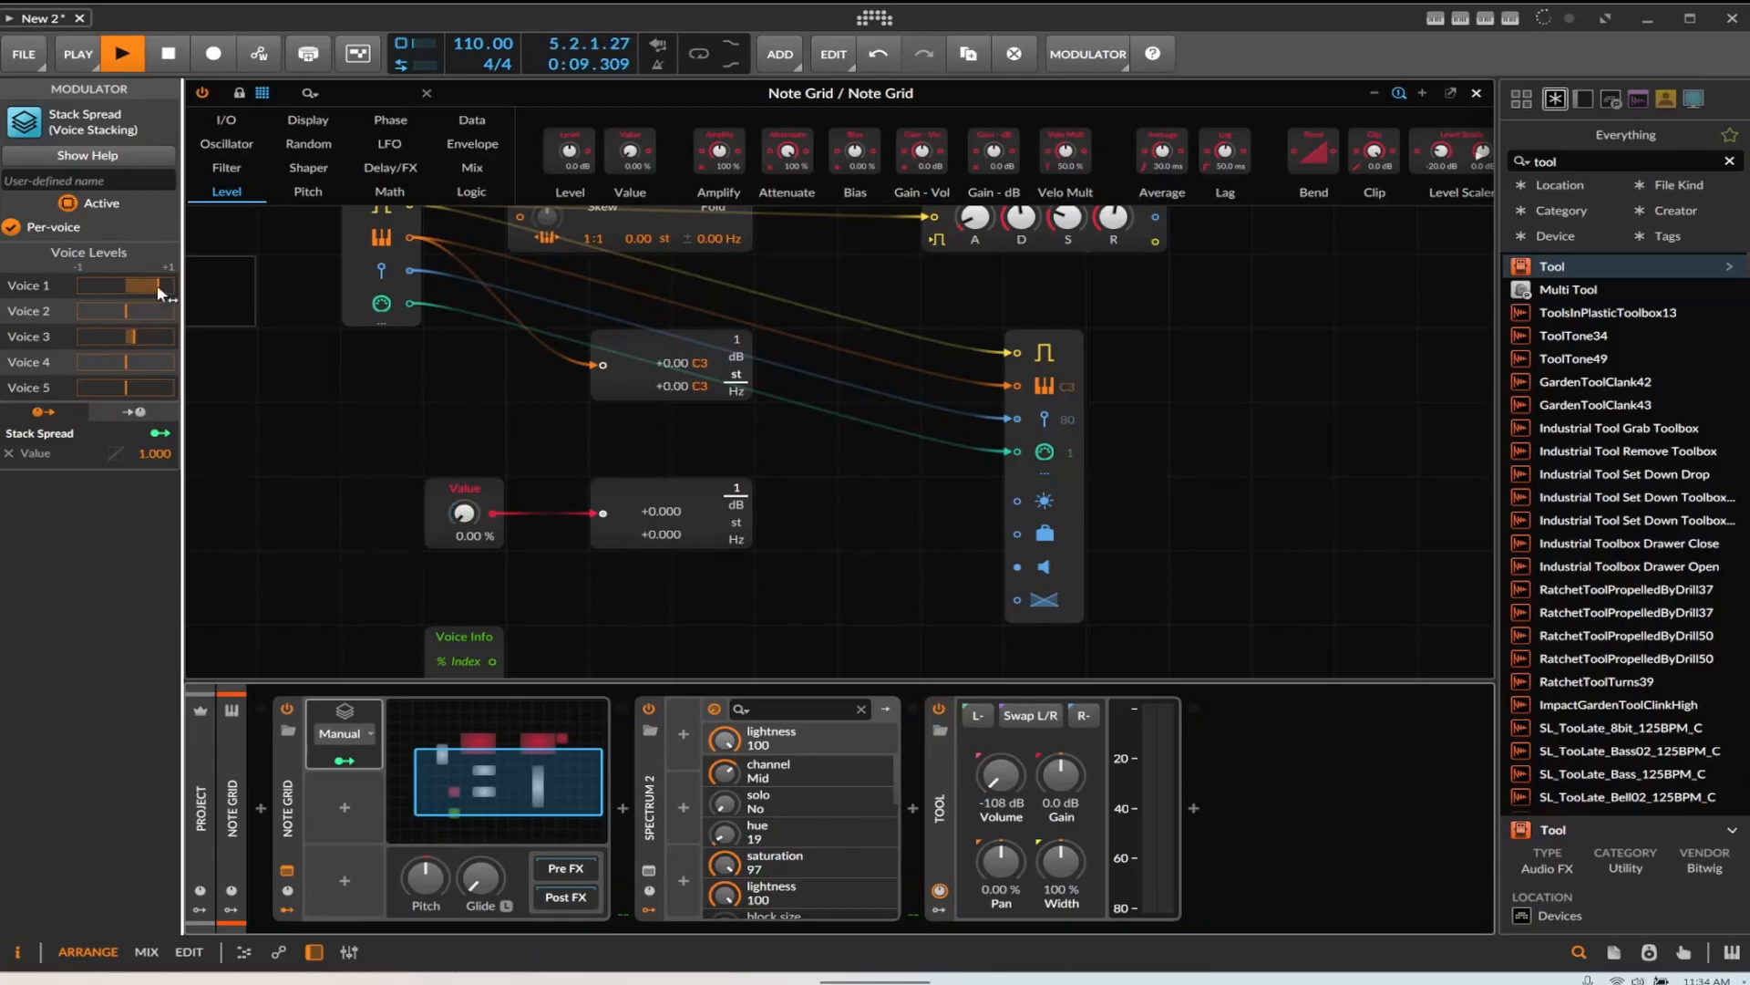
Set voice 5's level to 46.0% and play the clip back to hear the spread
left_click_drag(108, 392, 118, 383)
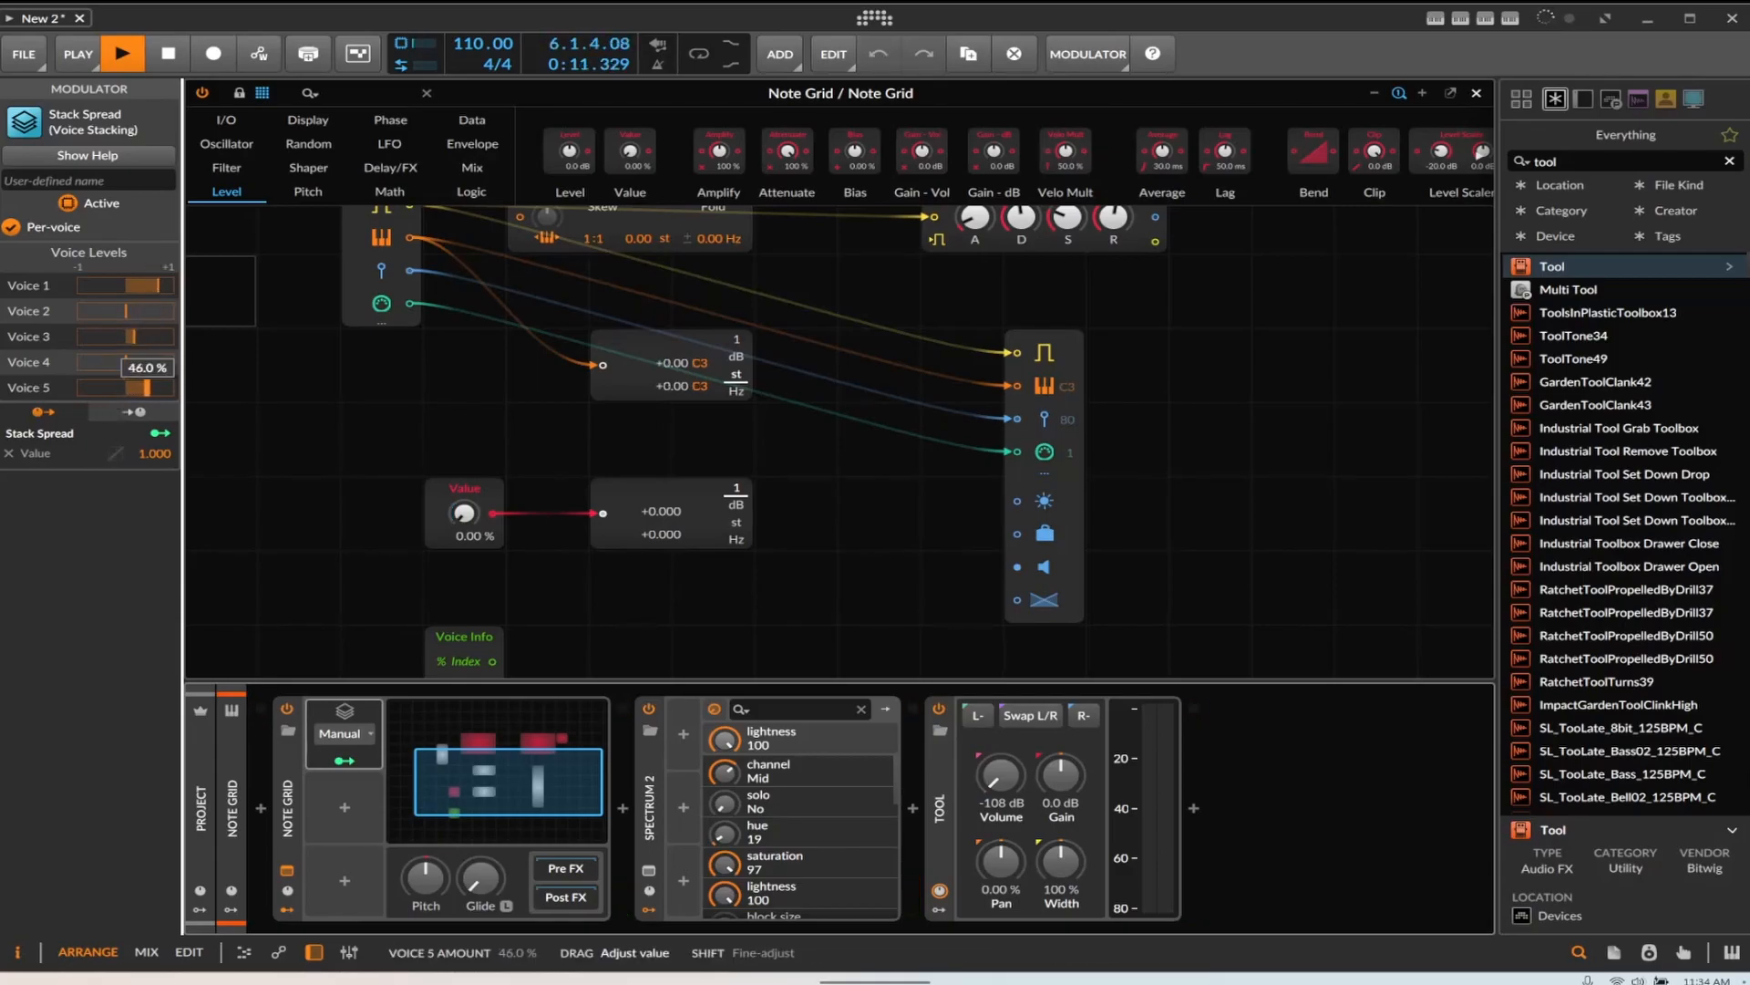
left_click(139, 62)
left_click(140, 62)
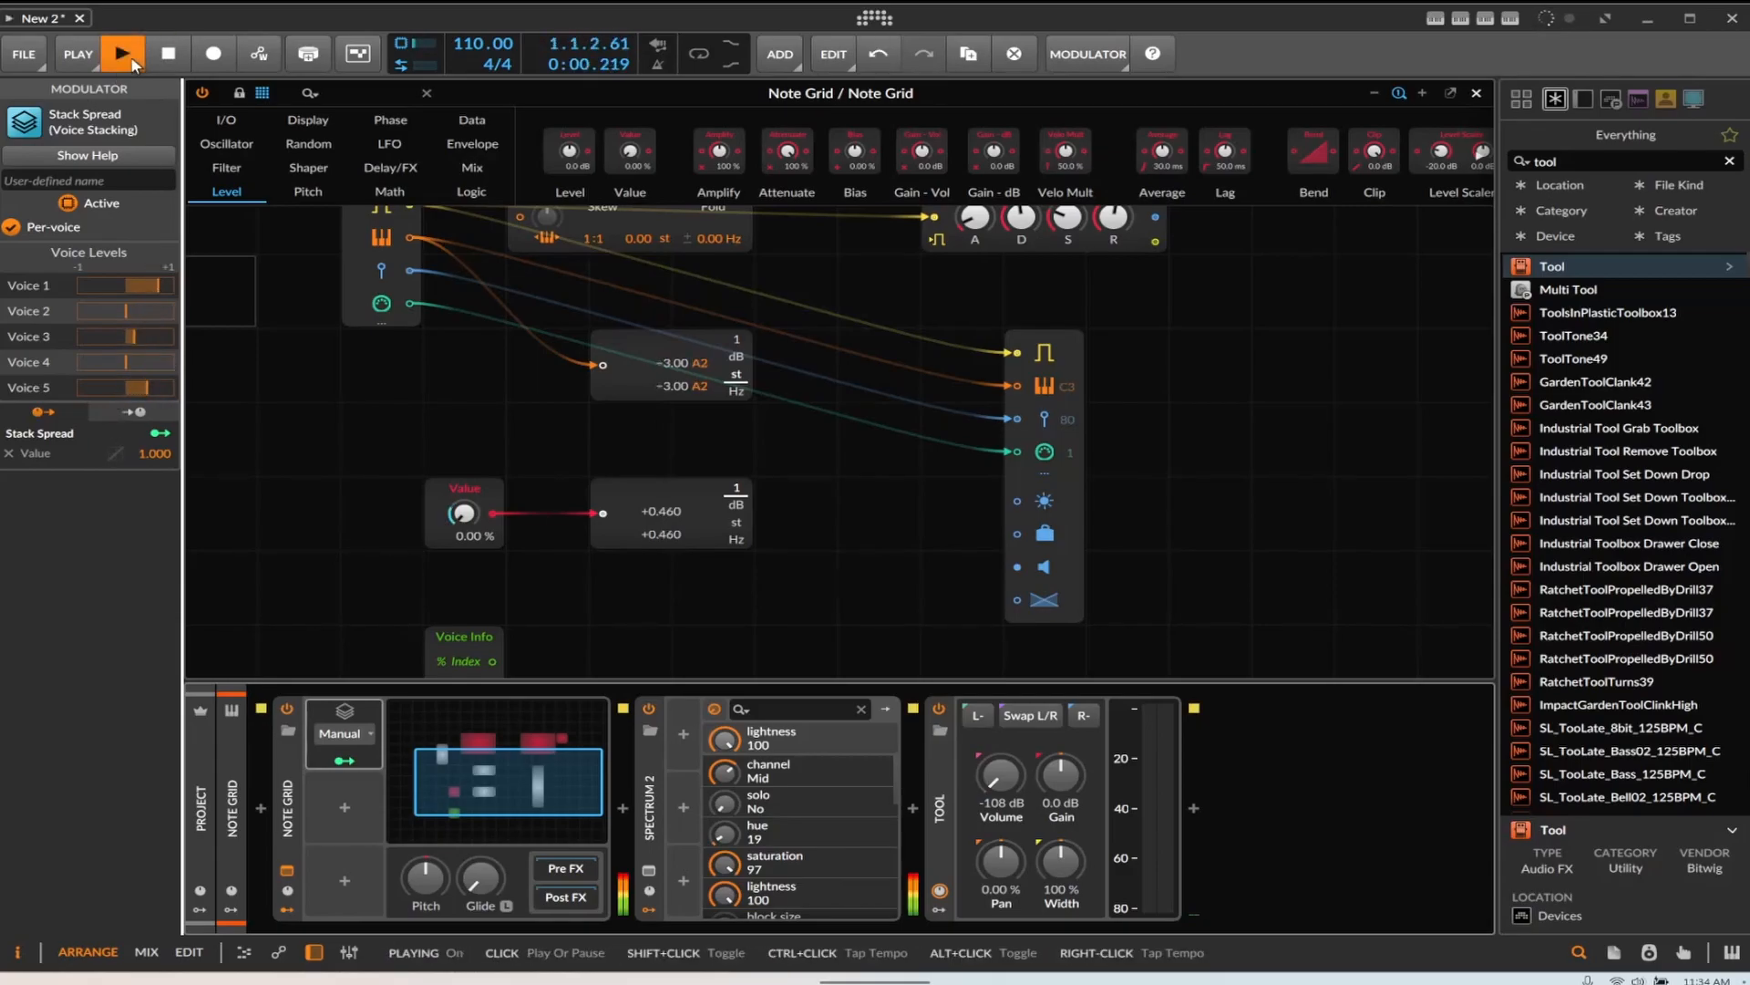
left_click(173, 66)
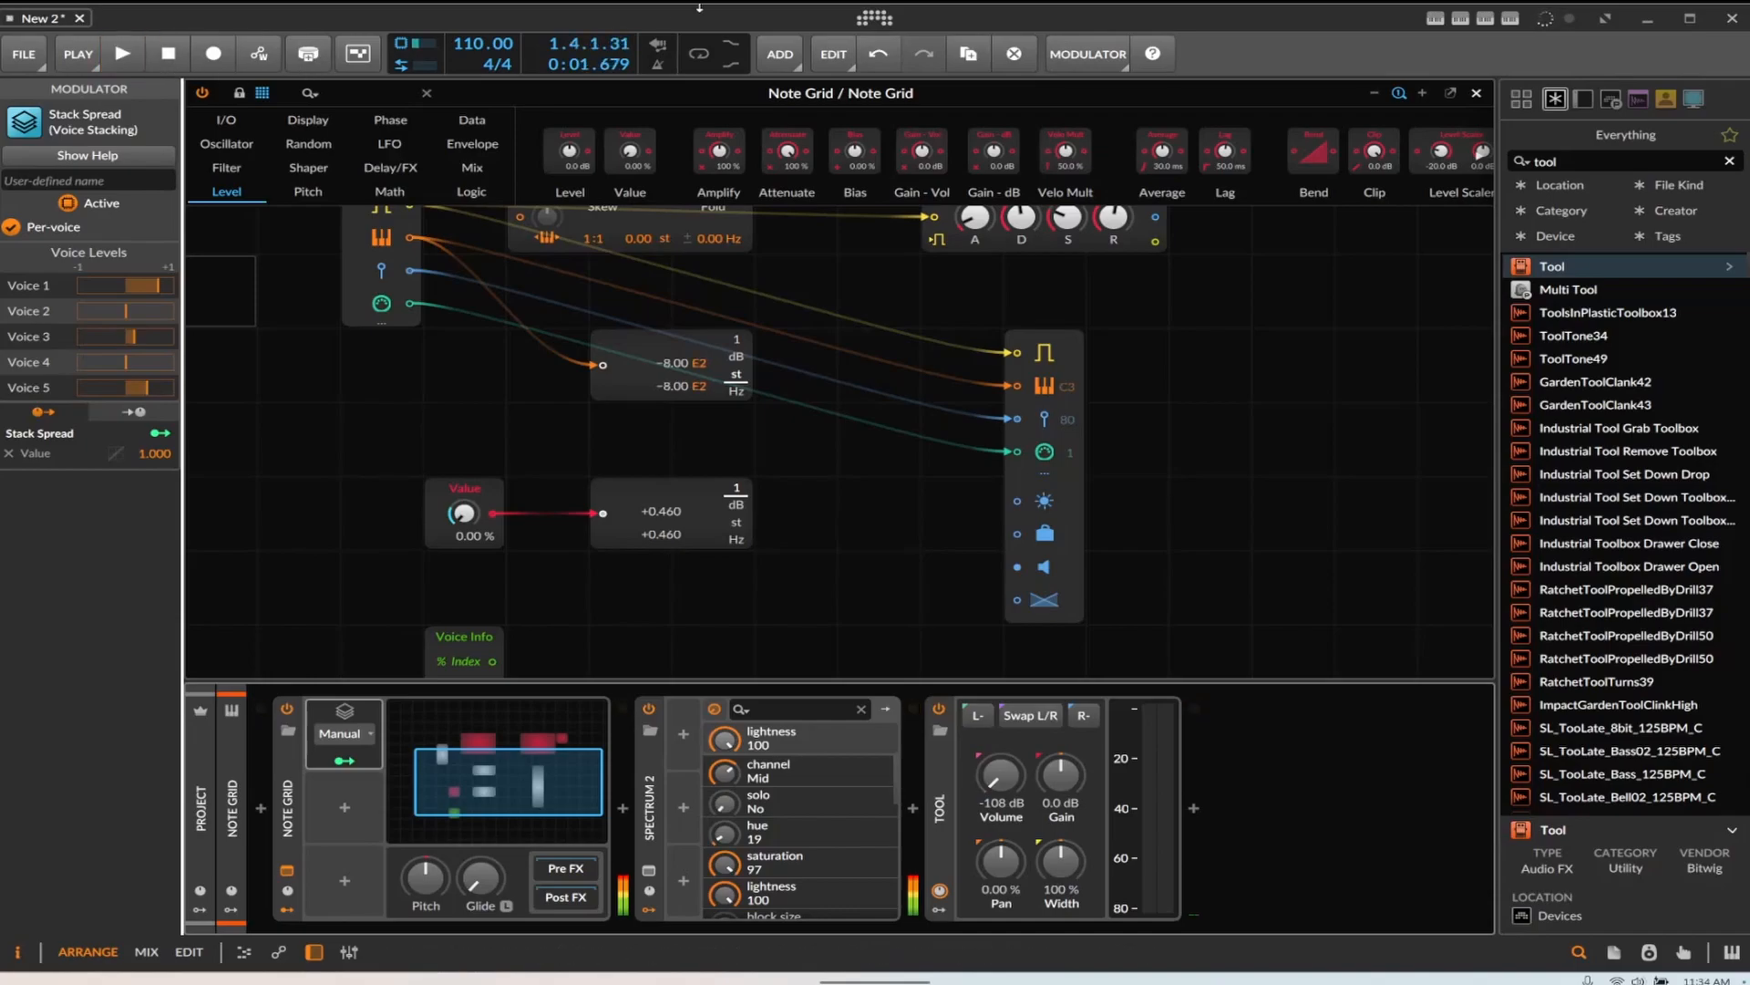
left_click(702, 53)
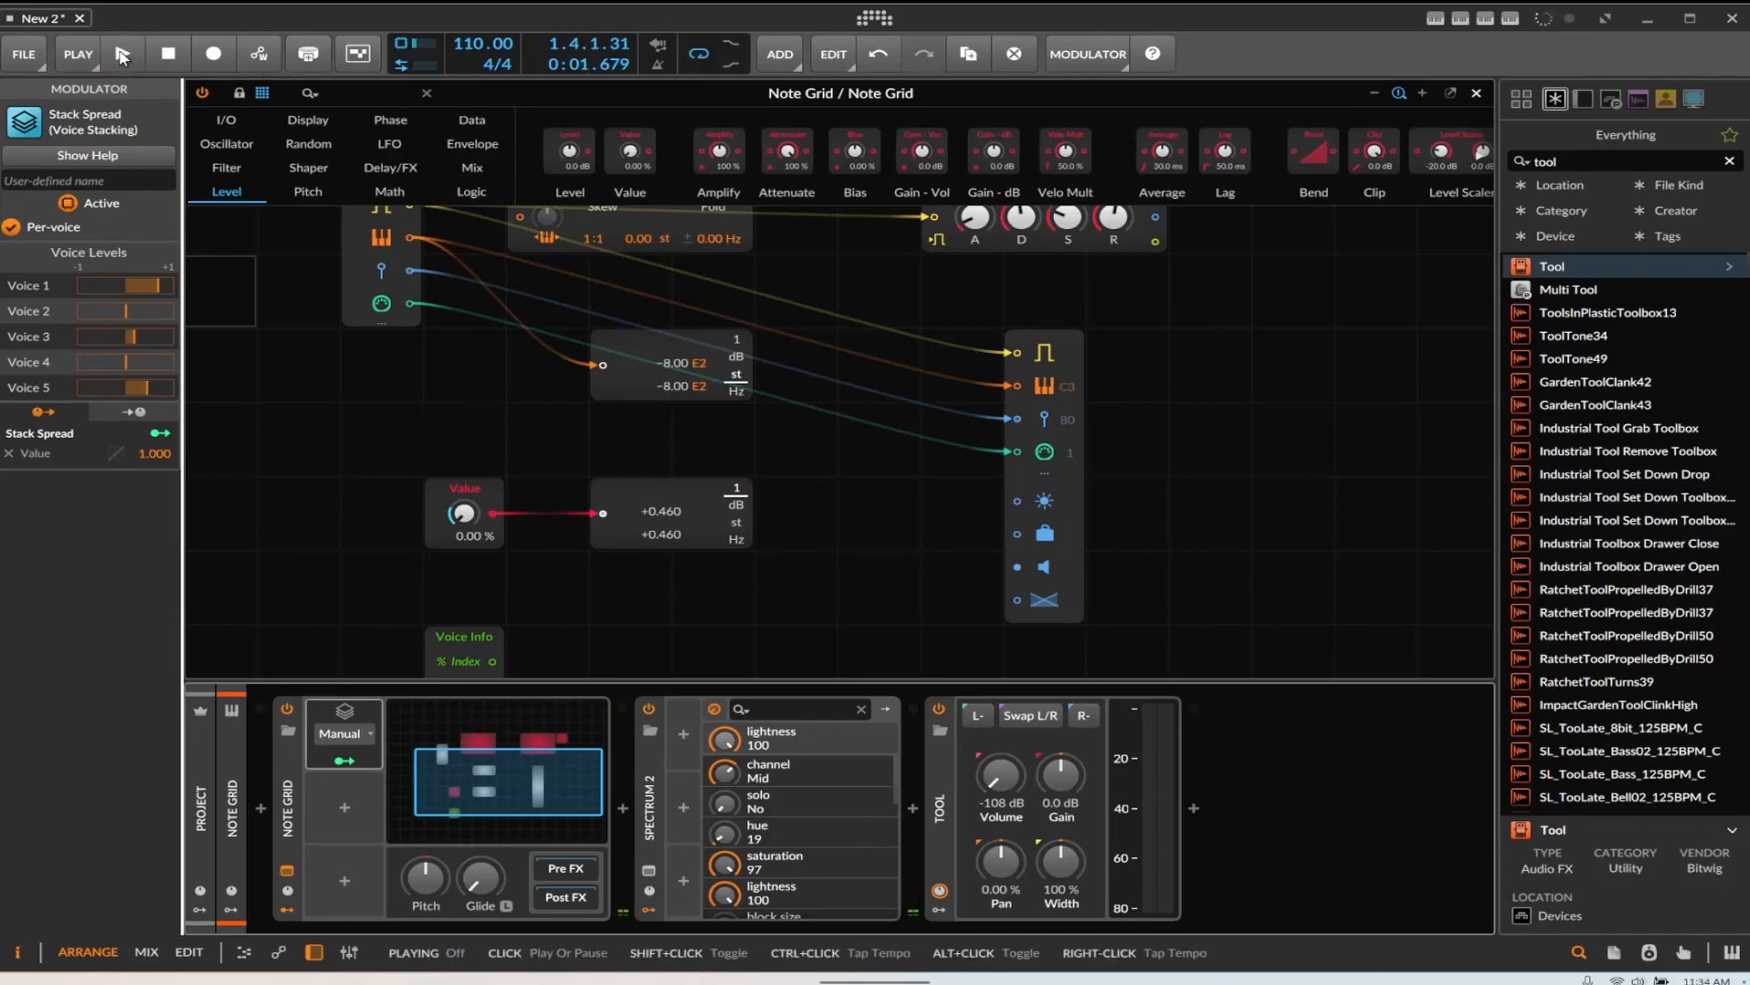
key("space")
Adjust voice 2's level in the Stack Spread modulator and raise the Note Grid's Voice Stacking to 5
left_click(419, 448)
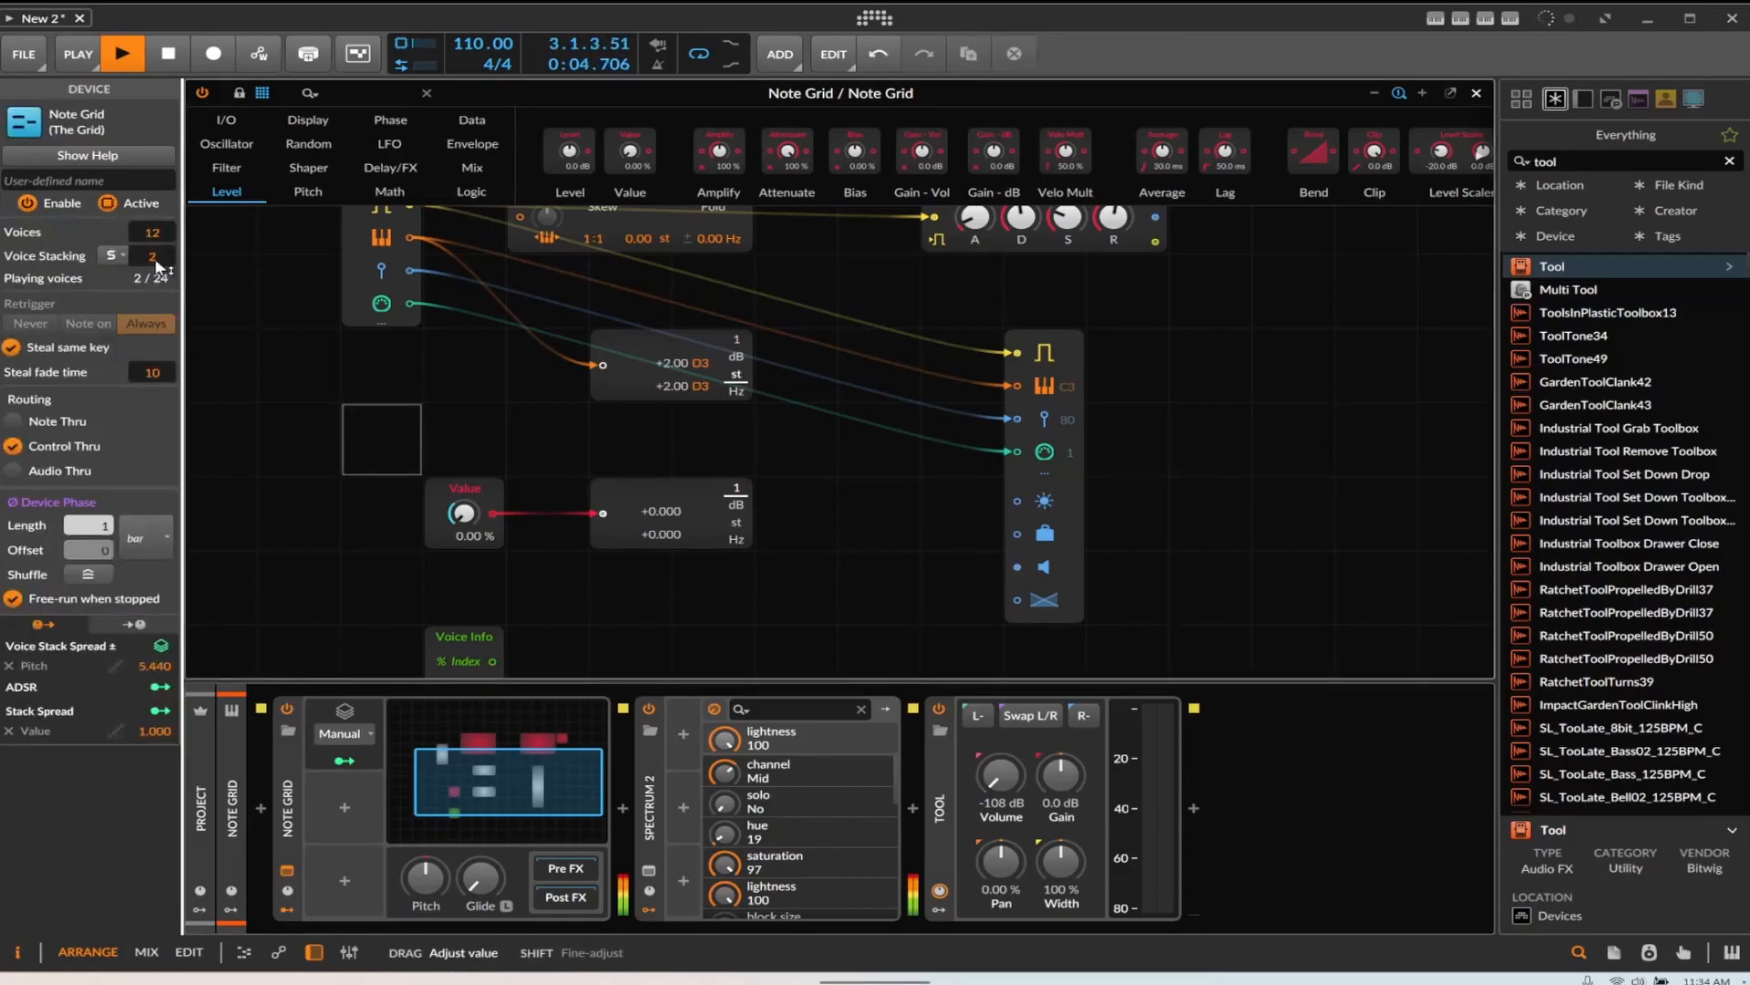
left_click(330, 713)
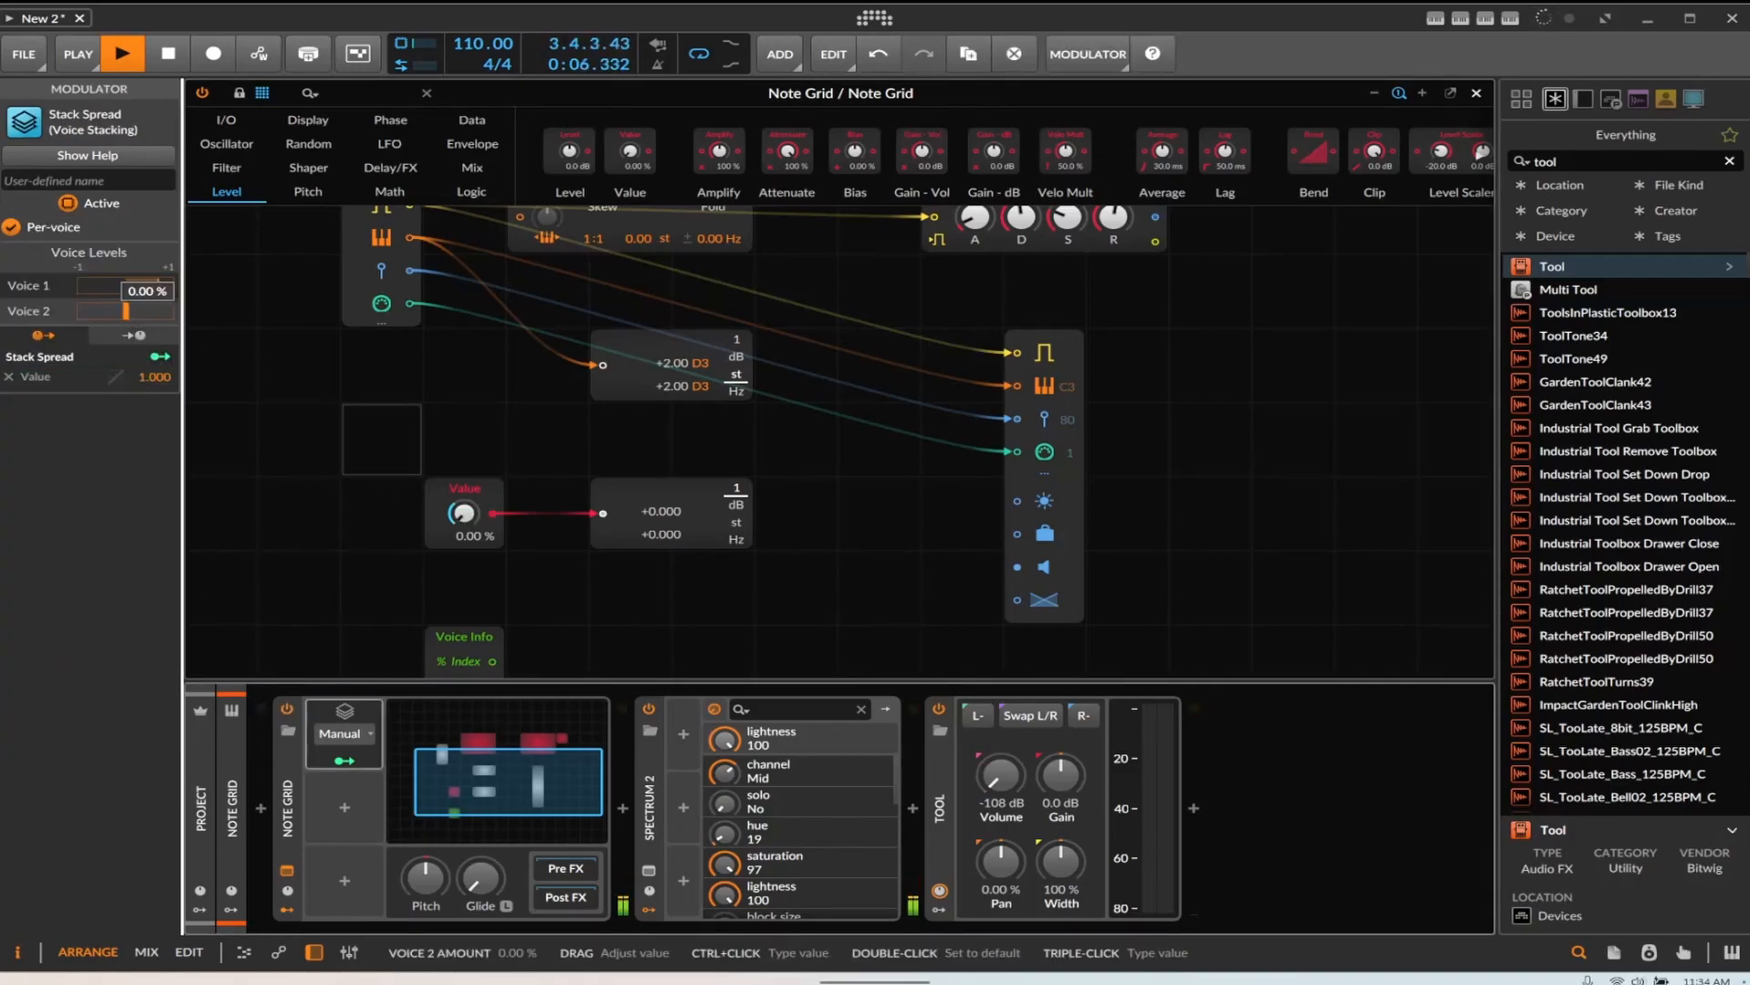
left_click_drag(126, 312, 134, 316)
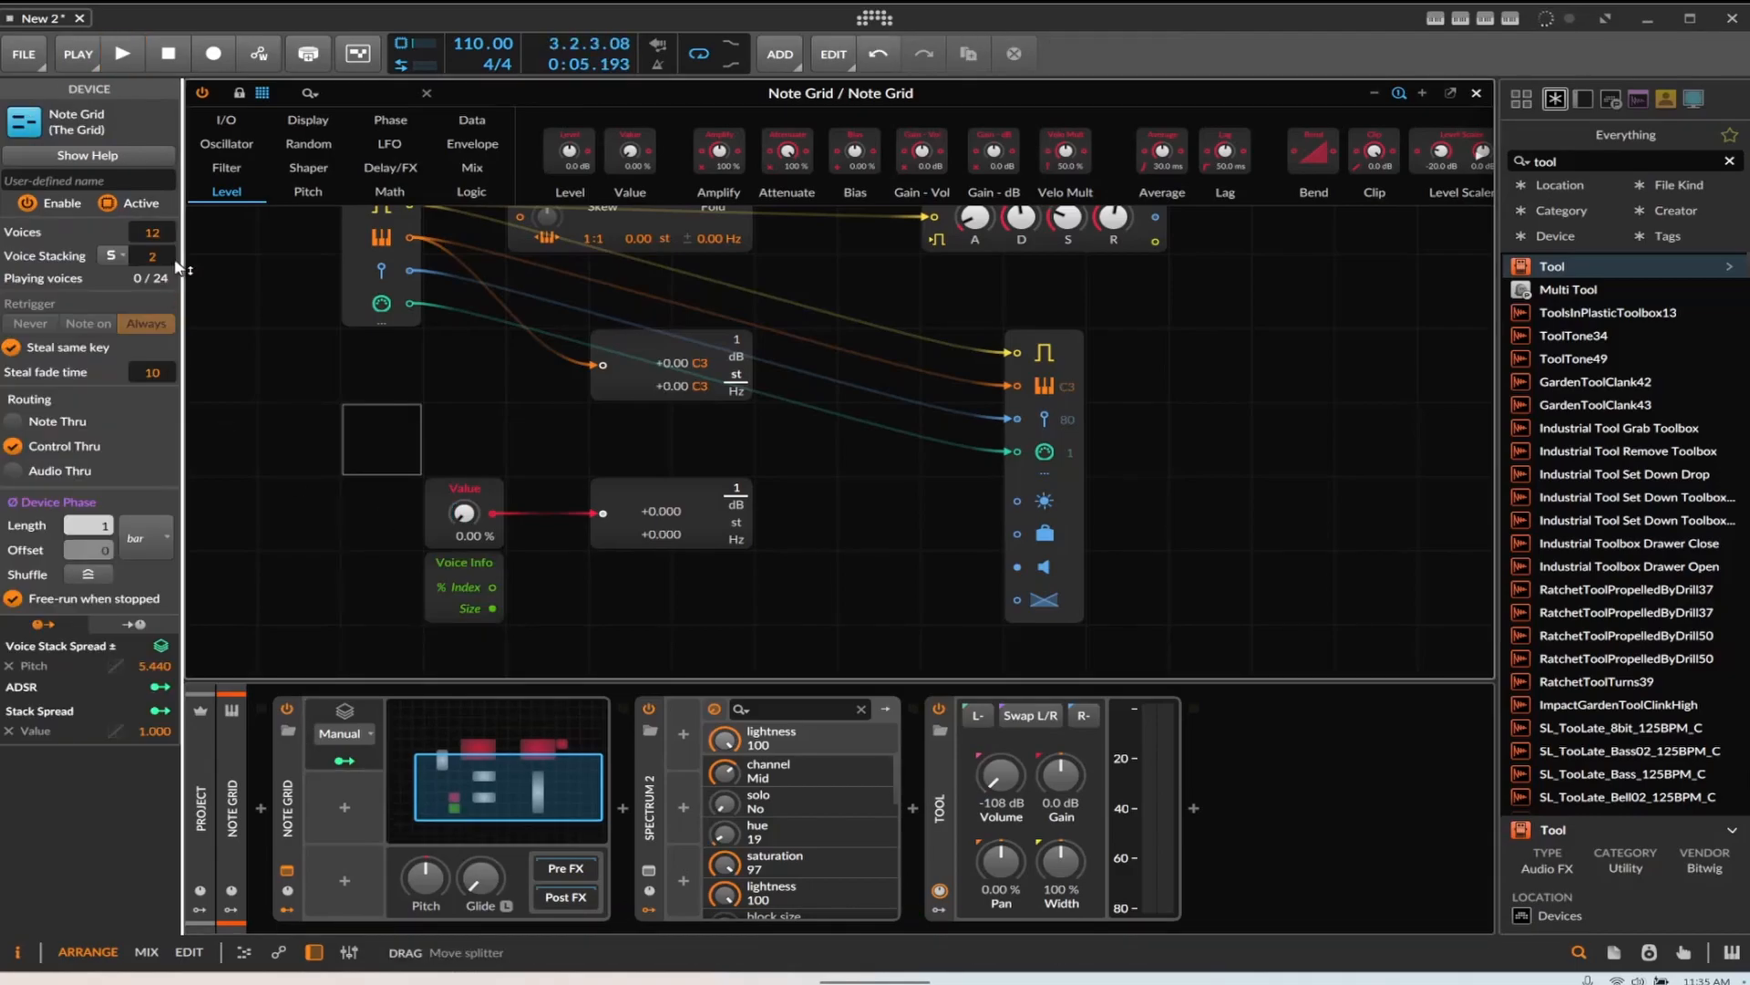
left_click_drag(152, 256, 153, 250)
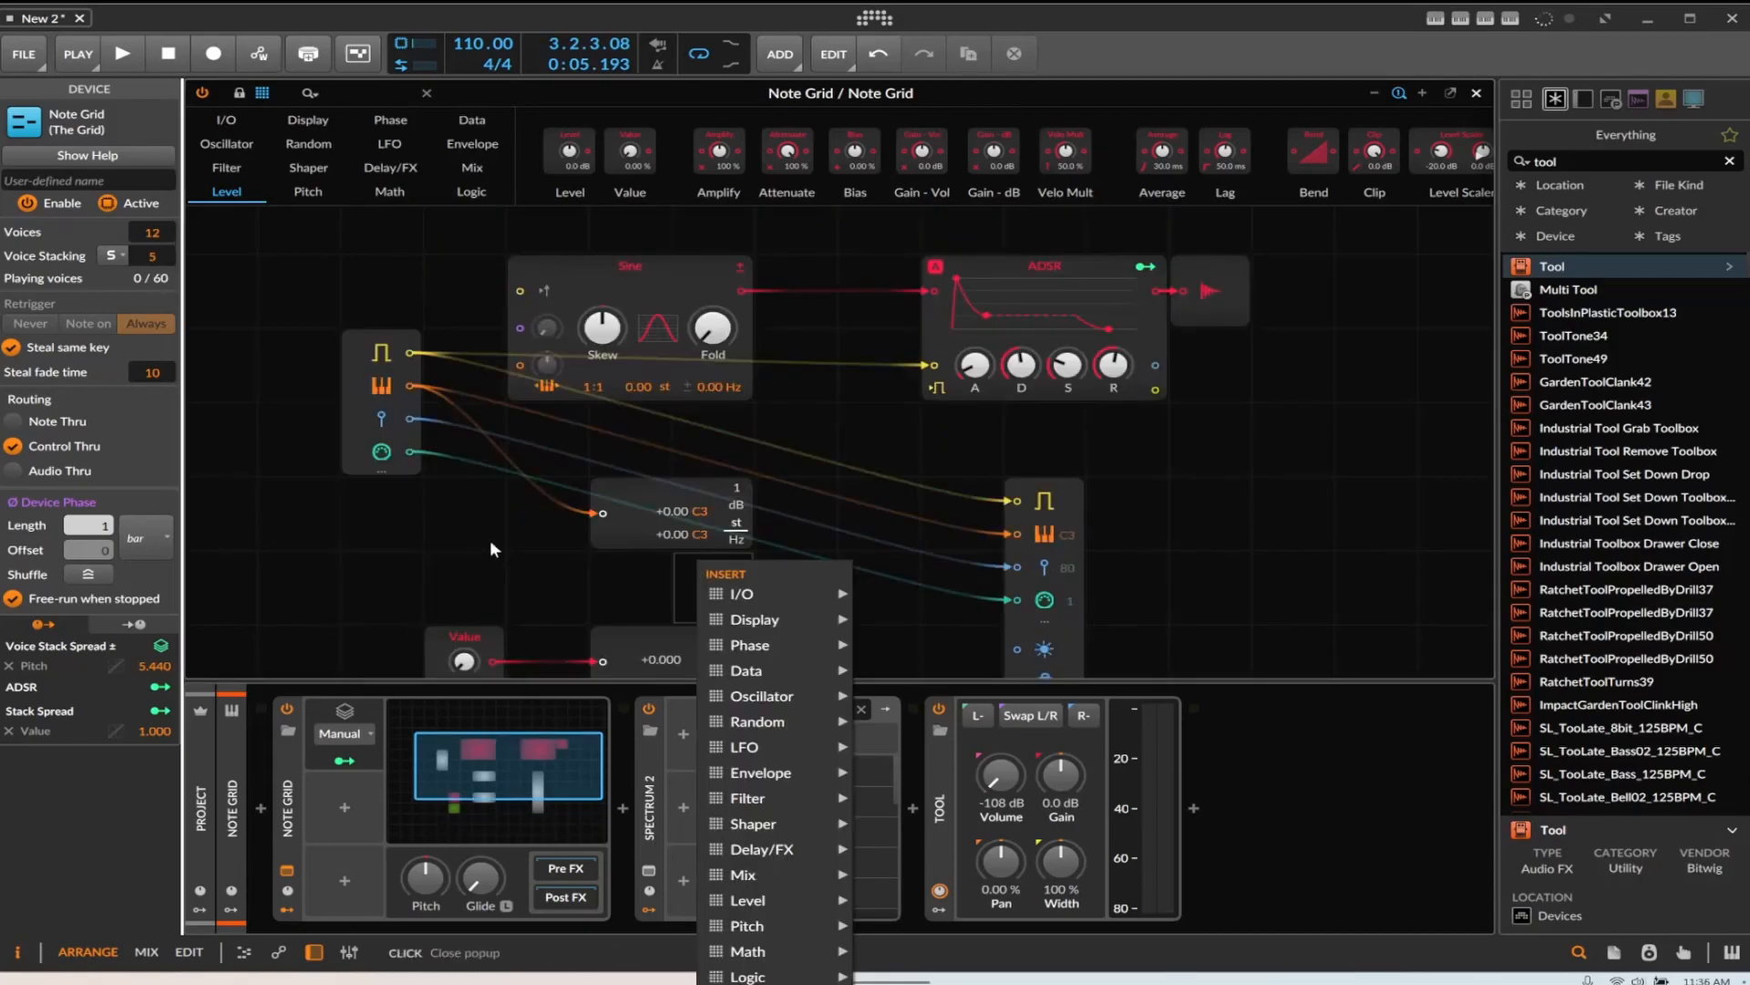
Insert a Pitch module in the grid and wire its output into the output's pitch input
left_click(490, 547)
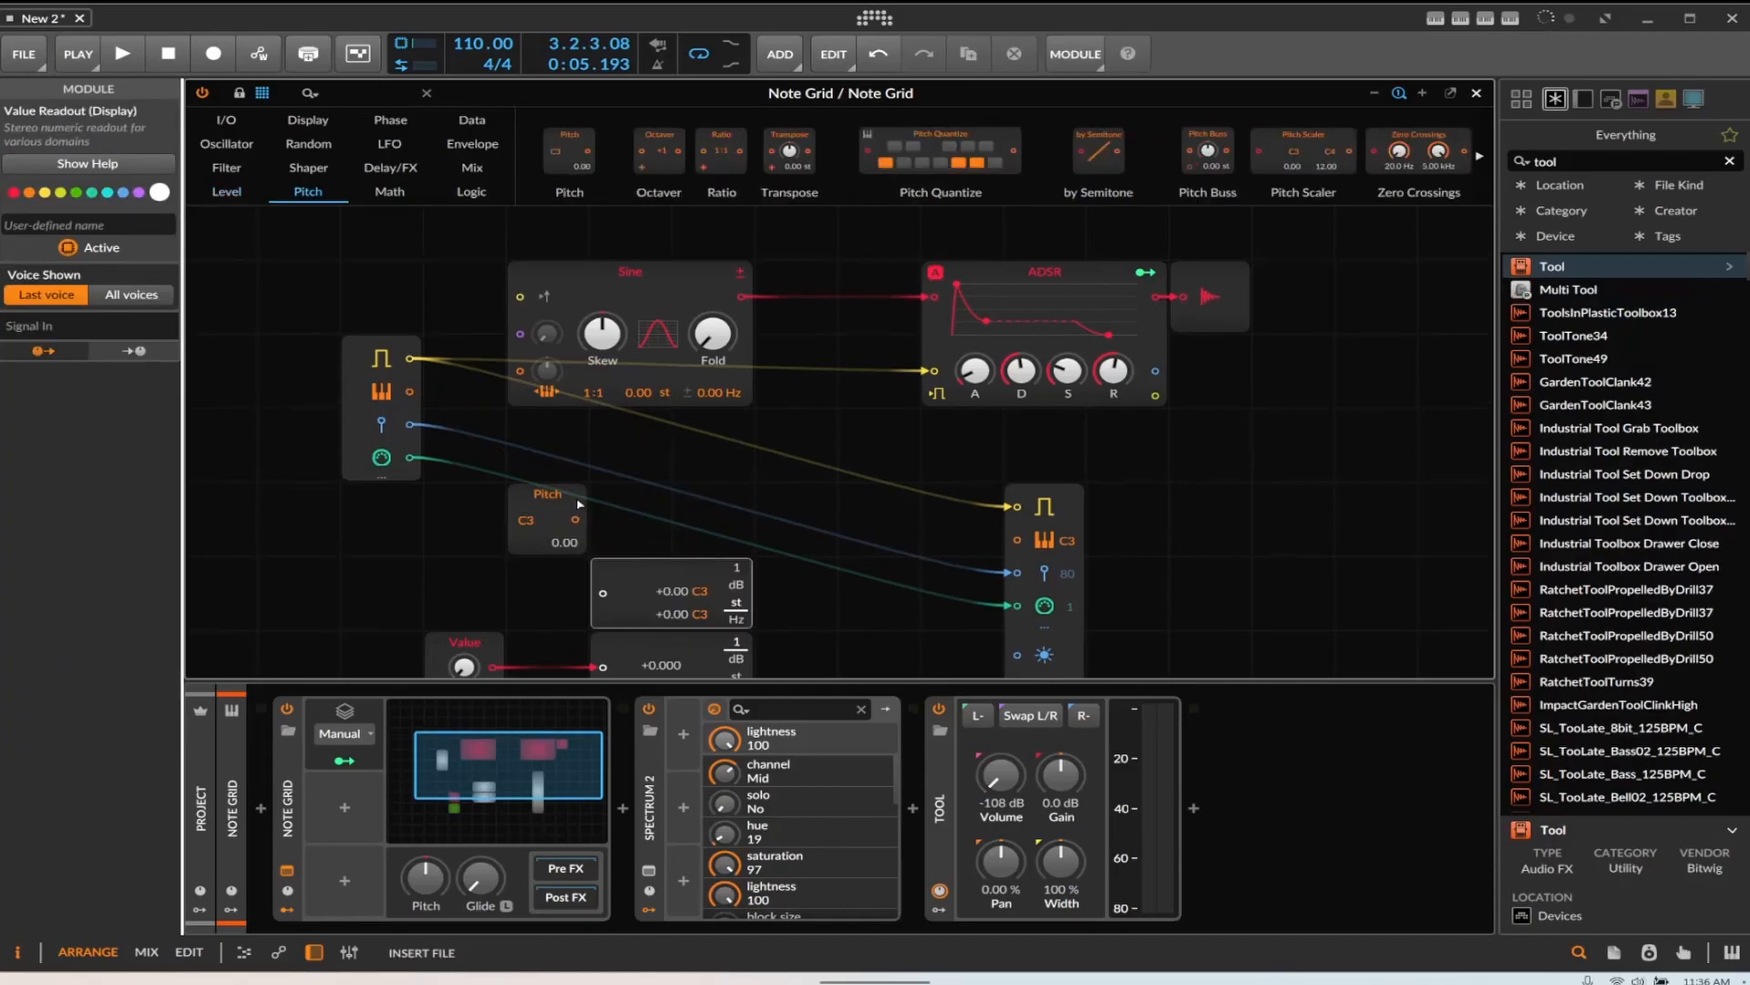
left_click(579, 513)
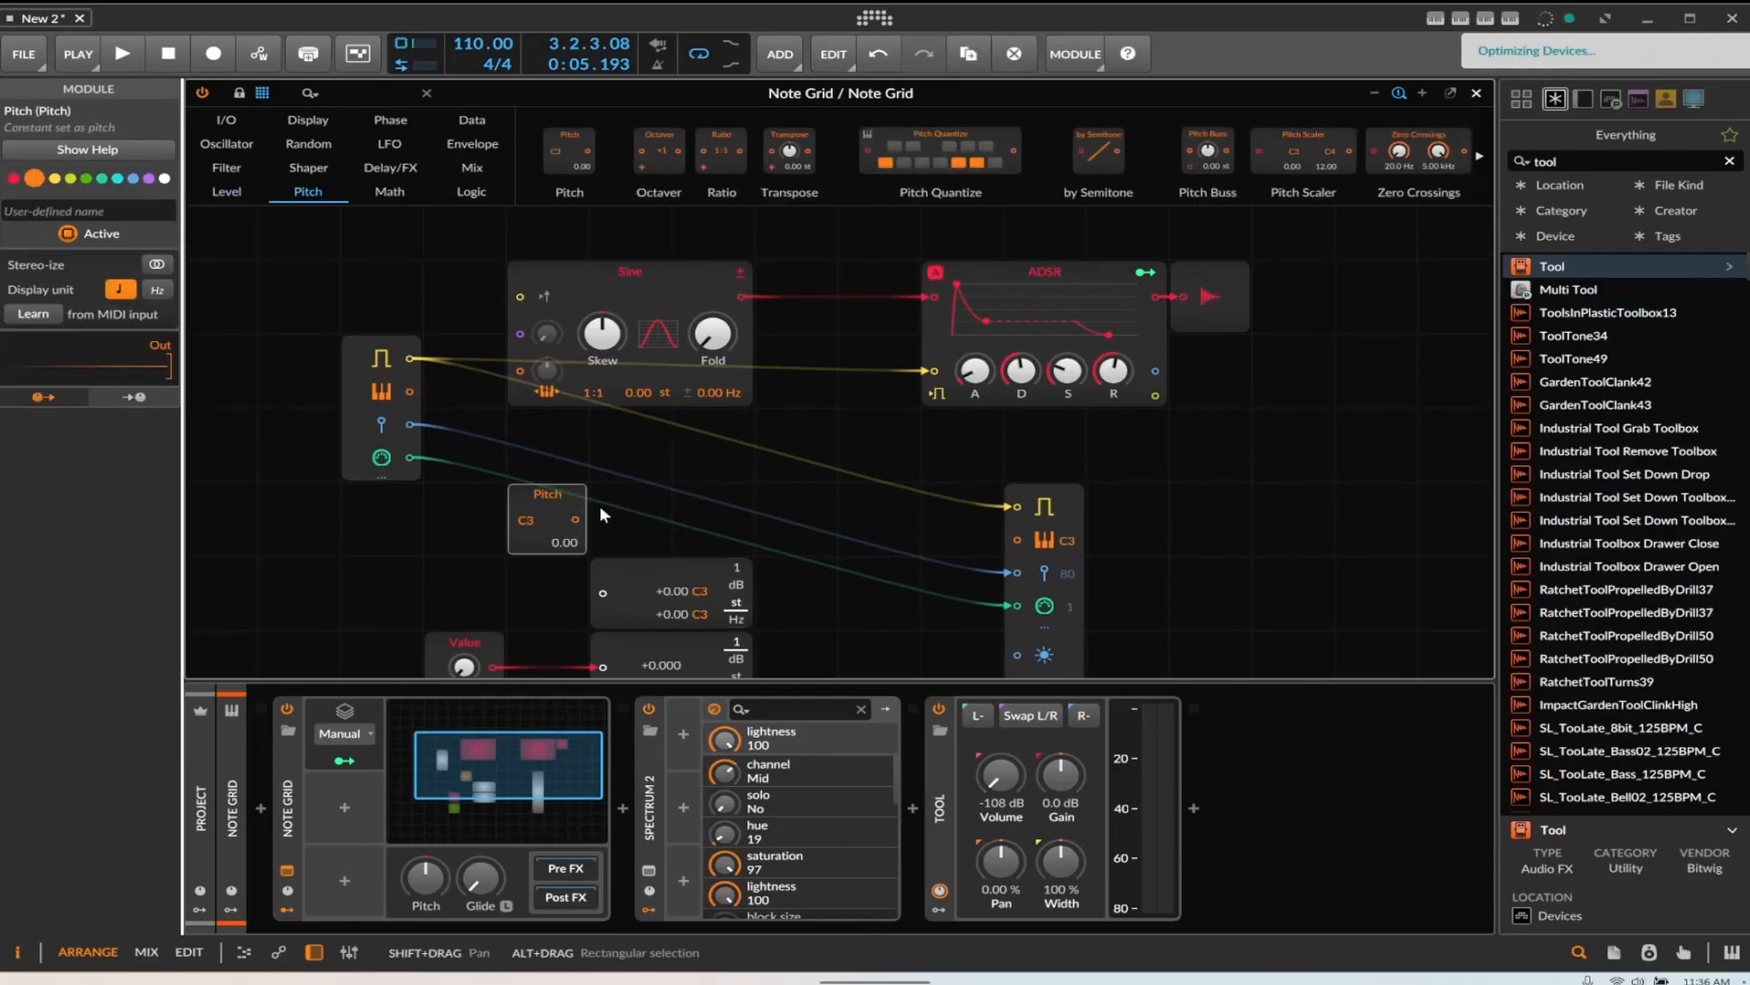
left_click_drag(571, 516, 1010, 544)
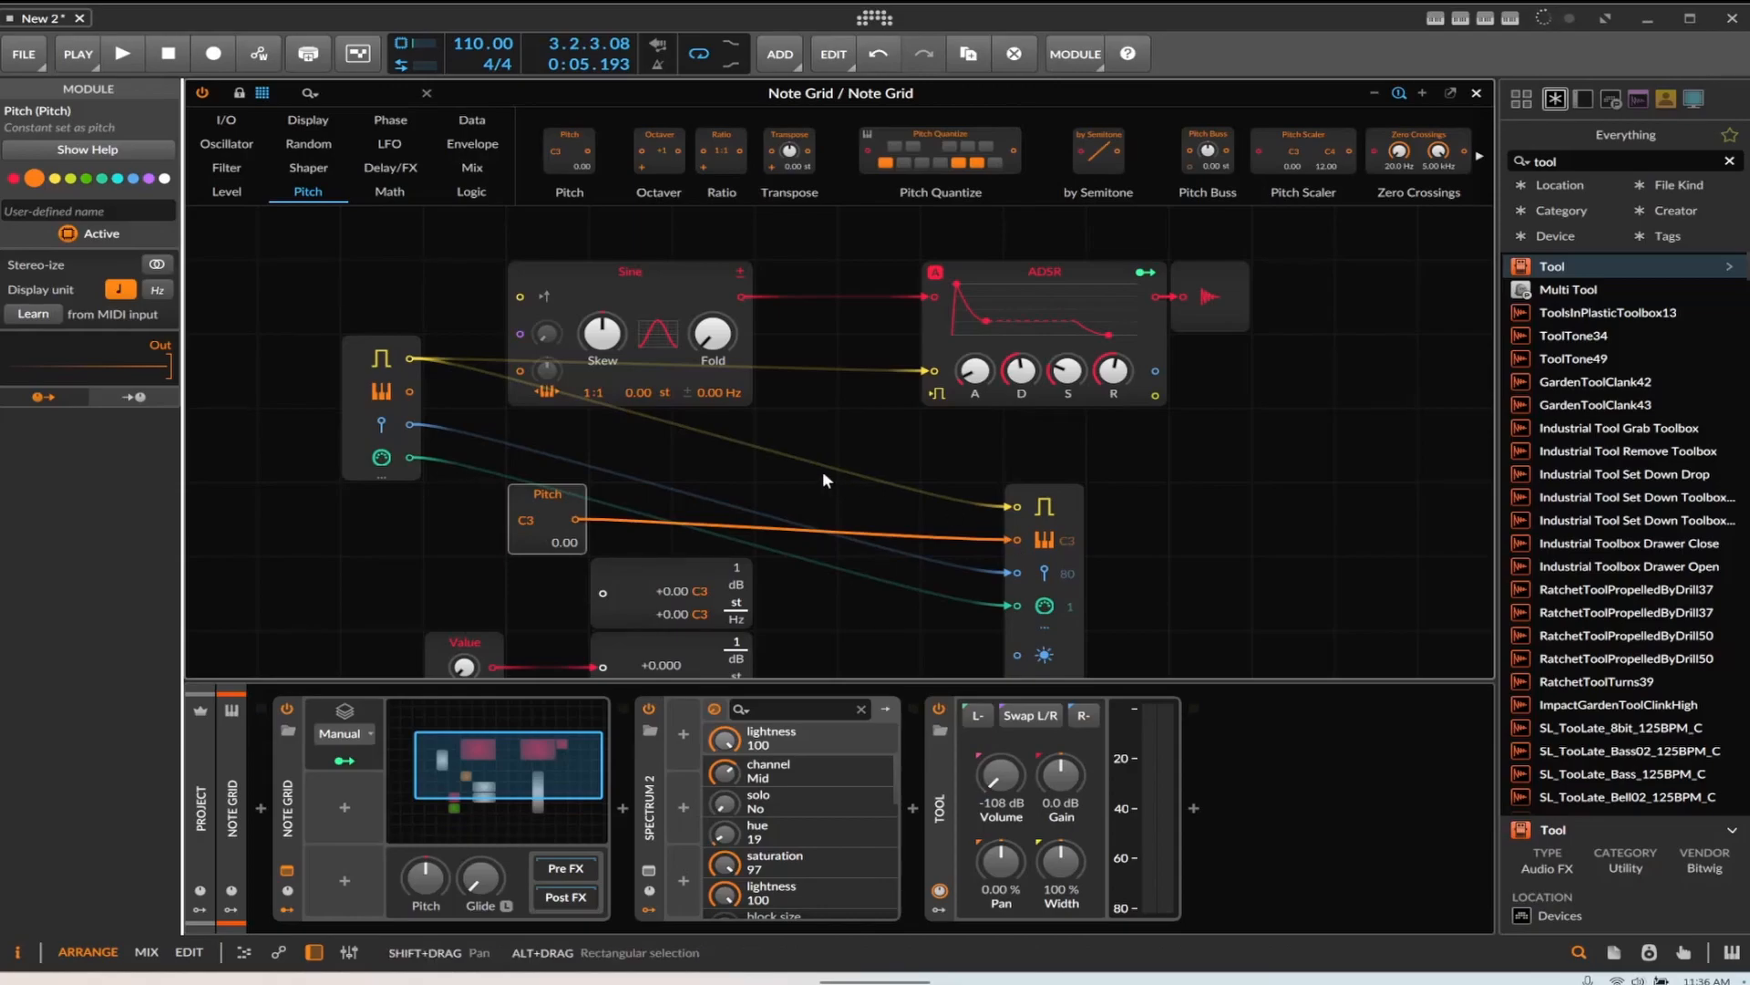
left_click(345, 757)
mouse_move(550, 545)
left_mouse_down()
mouse_move(534, 524)
mouse_move(527, 543)
left_mouse_up()
Close the grid editor, arm the Inst 3 track and record the Note Grid's output into a clip
key("Escape")
left_click(1477, 93)
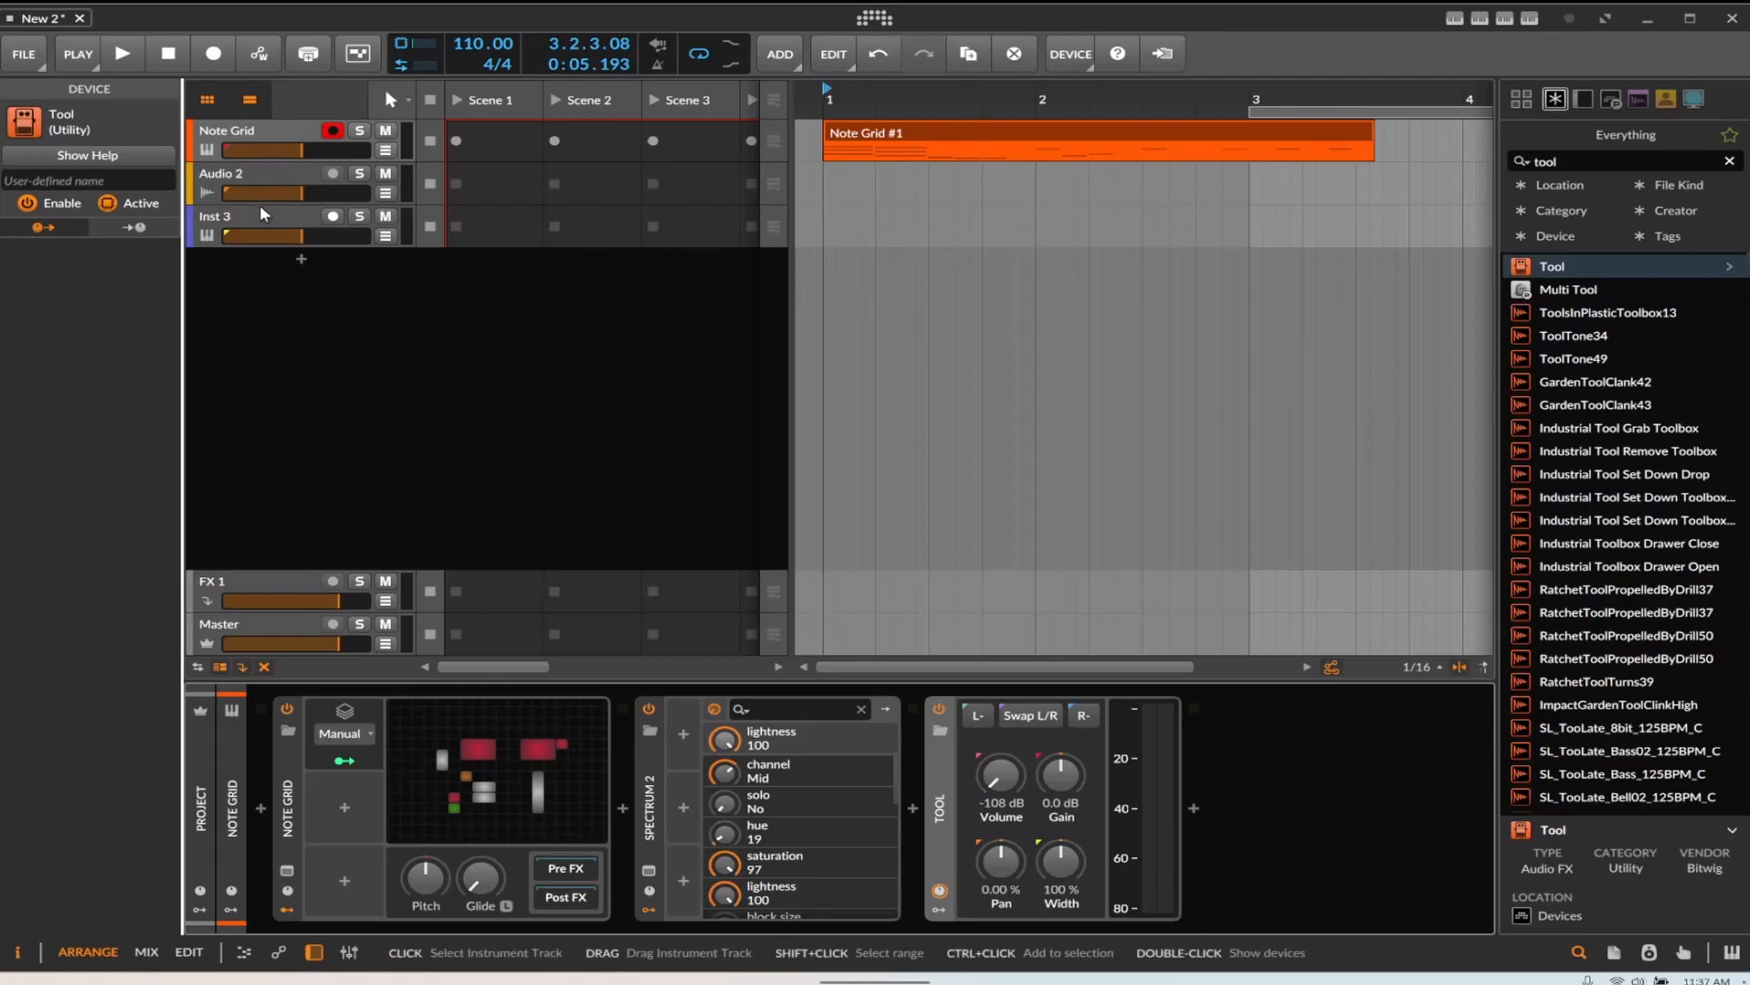
left_click(317, 221)
left_click(214, 57)
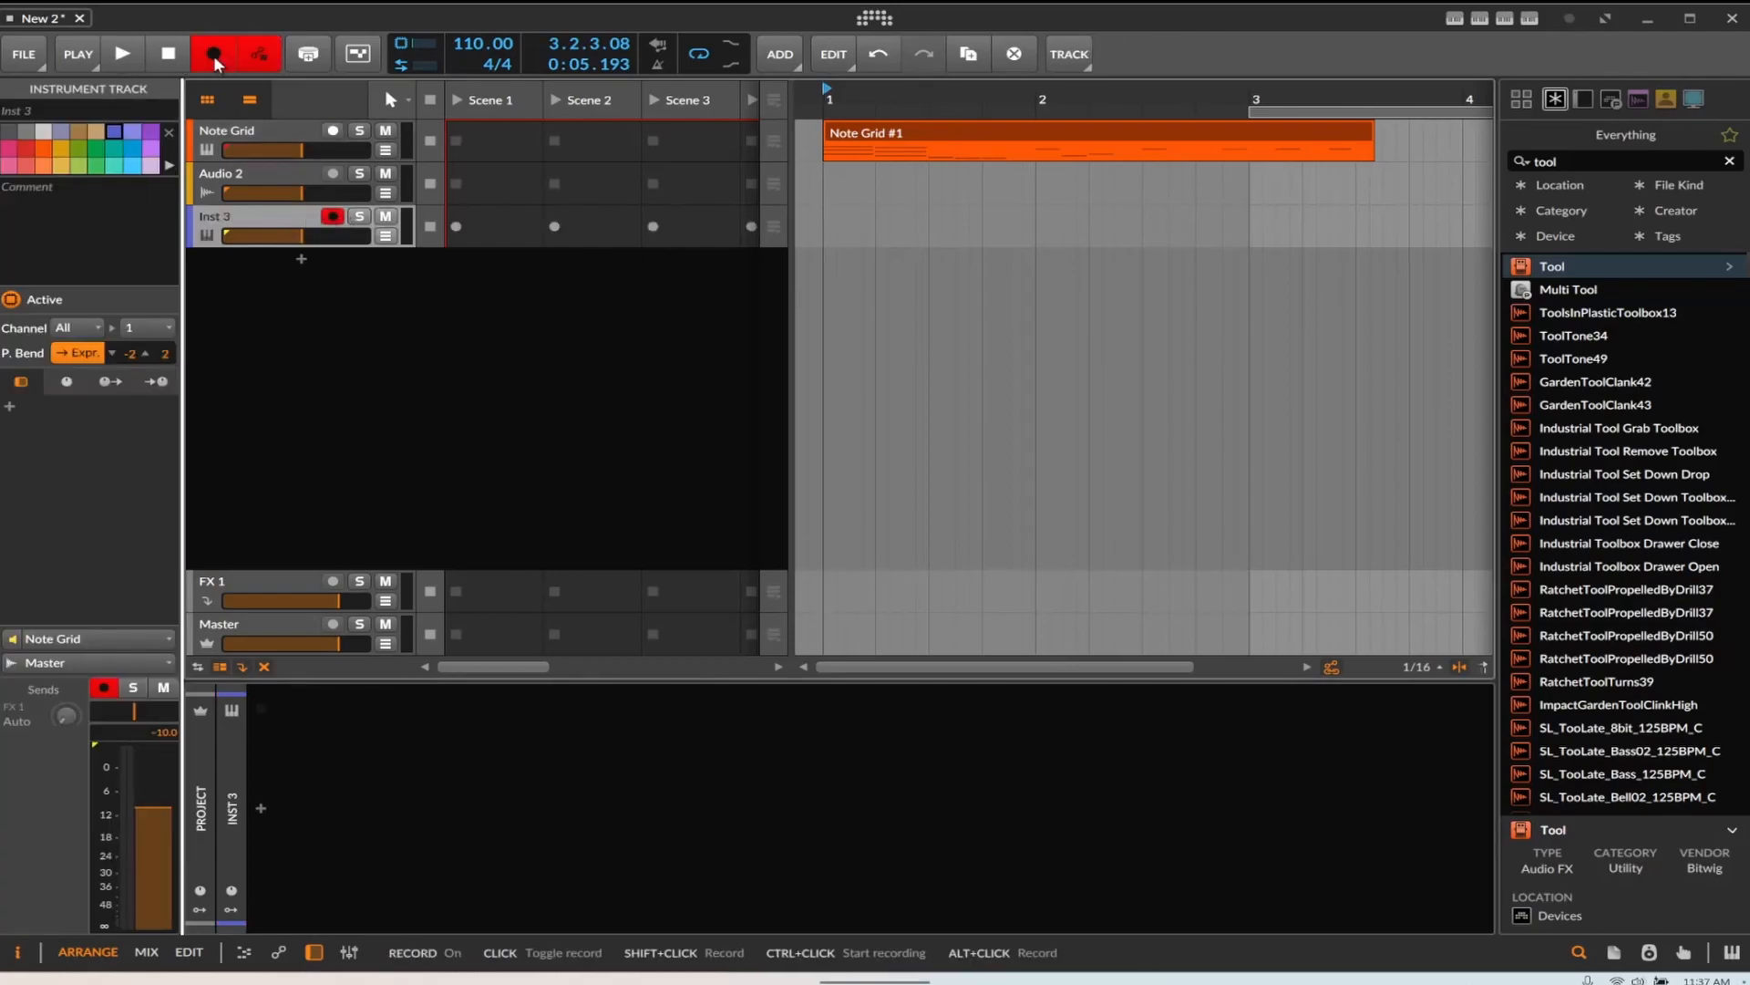
left_click(123, 65)
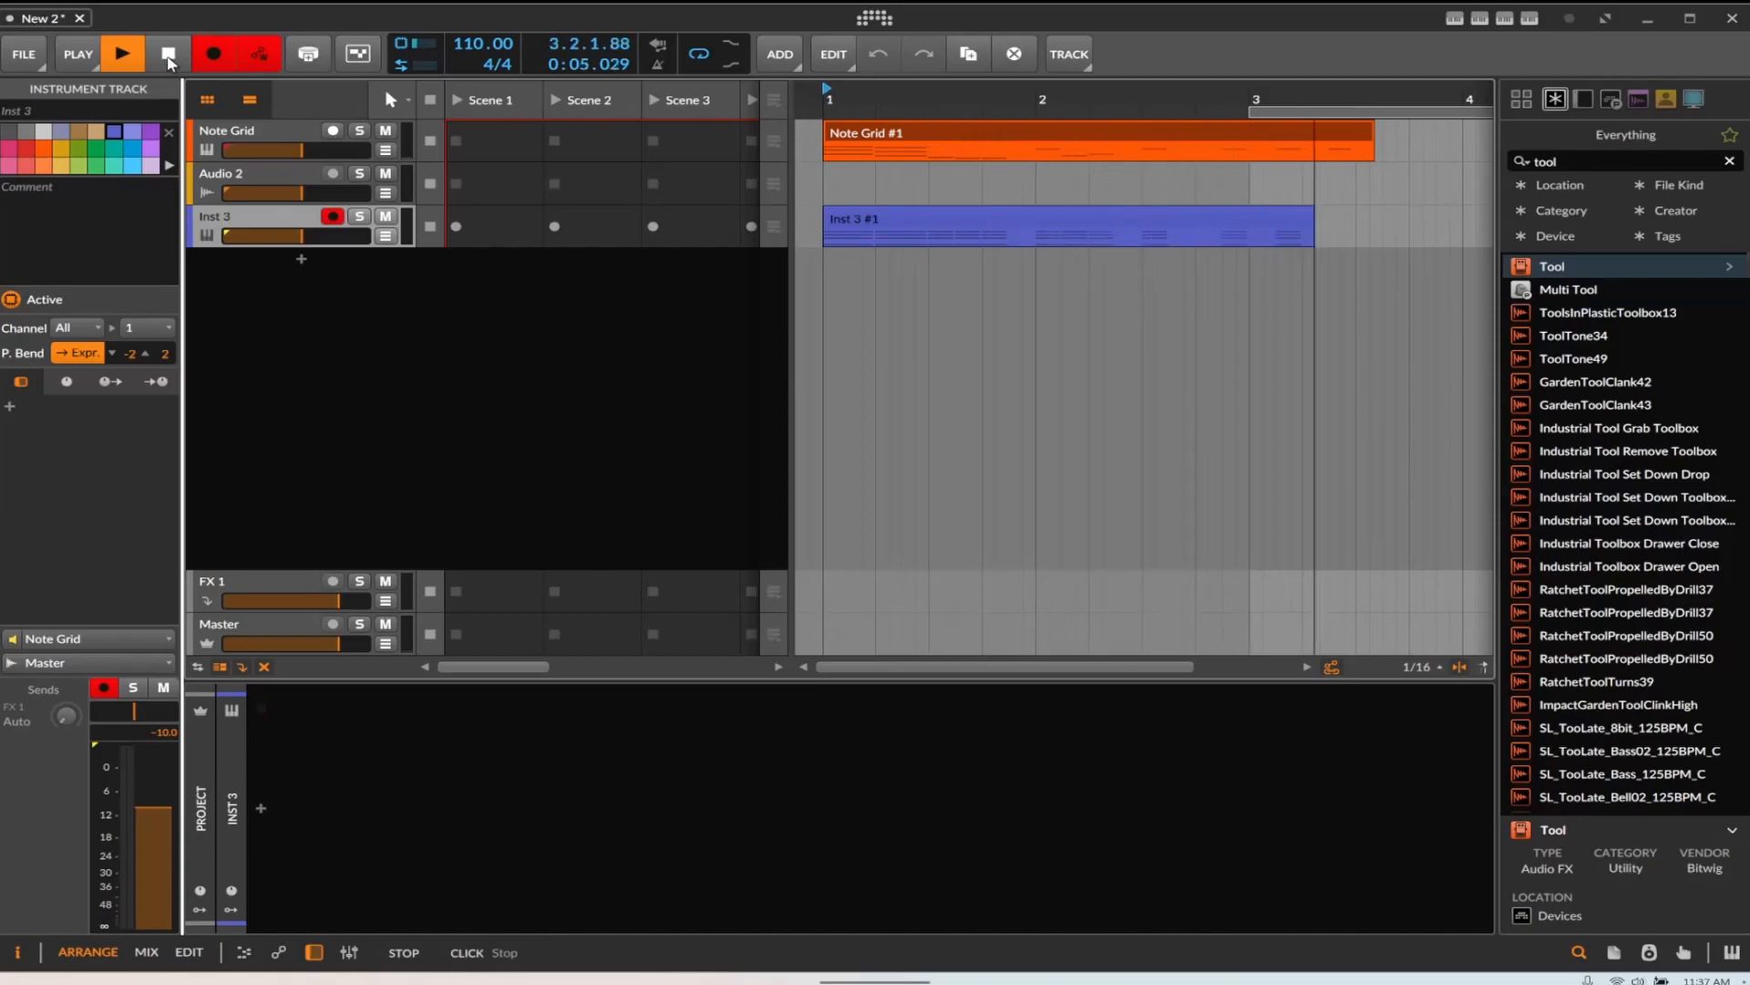
left_click(168, 57)
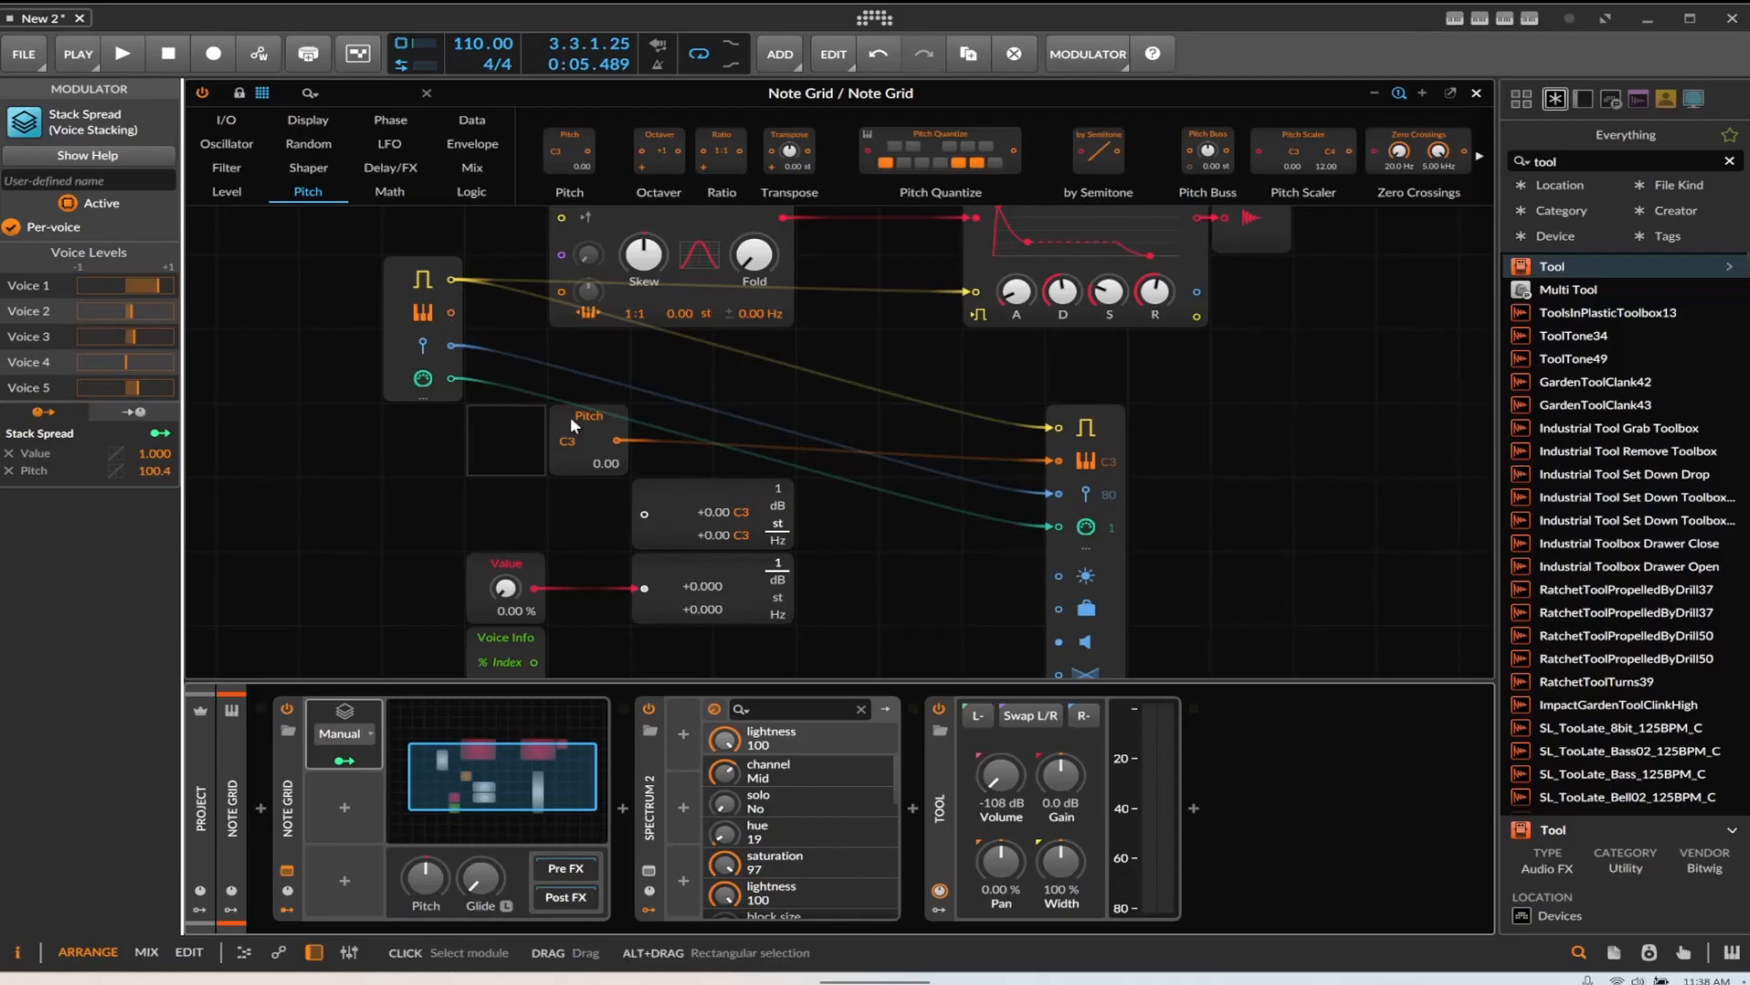
Add a Transpose module to the grid and connect the input pitch to the output's pitch input
left_click(574, 447)
left_click_drag(789, 153, 709, 390)
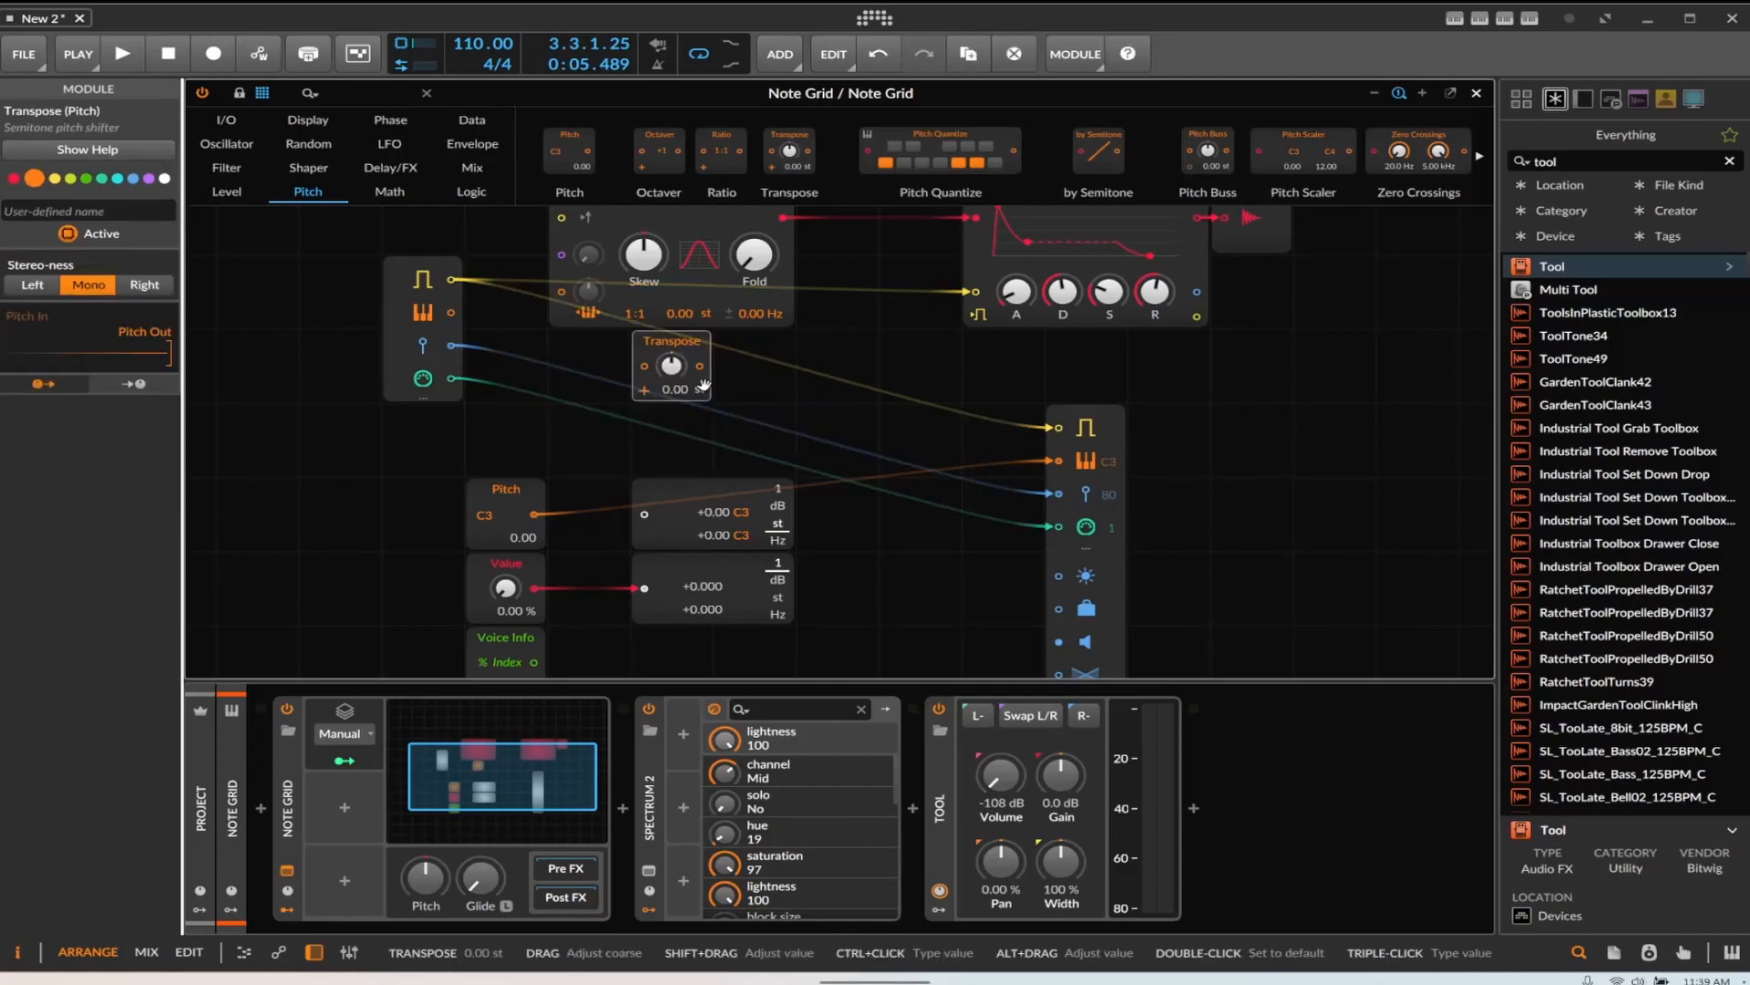
left_click_drag(451, 311, 1058, 461)
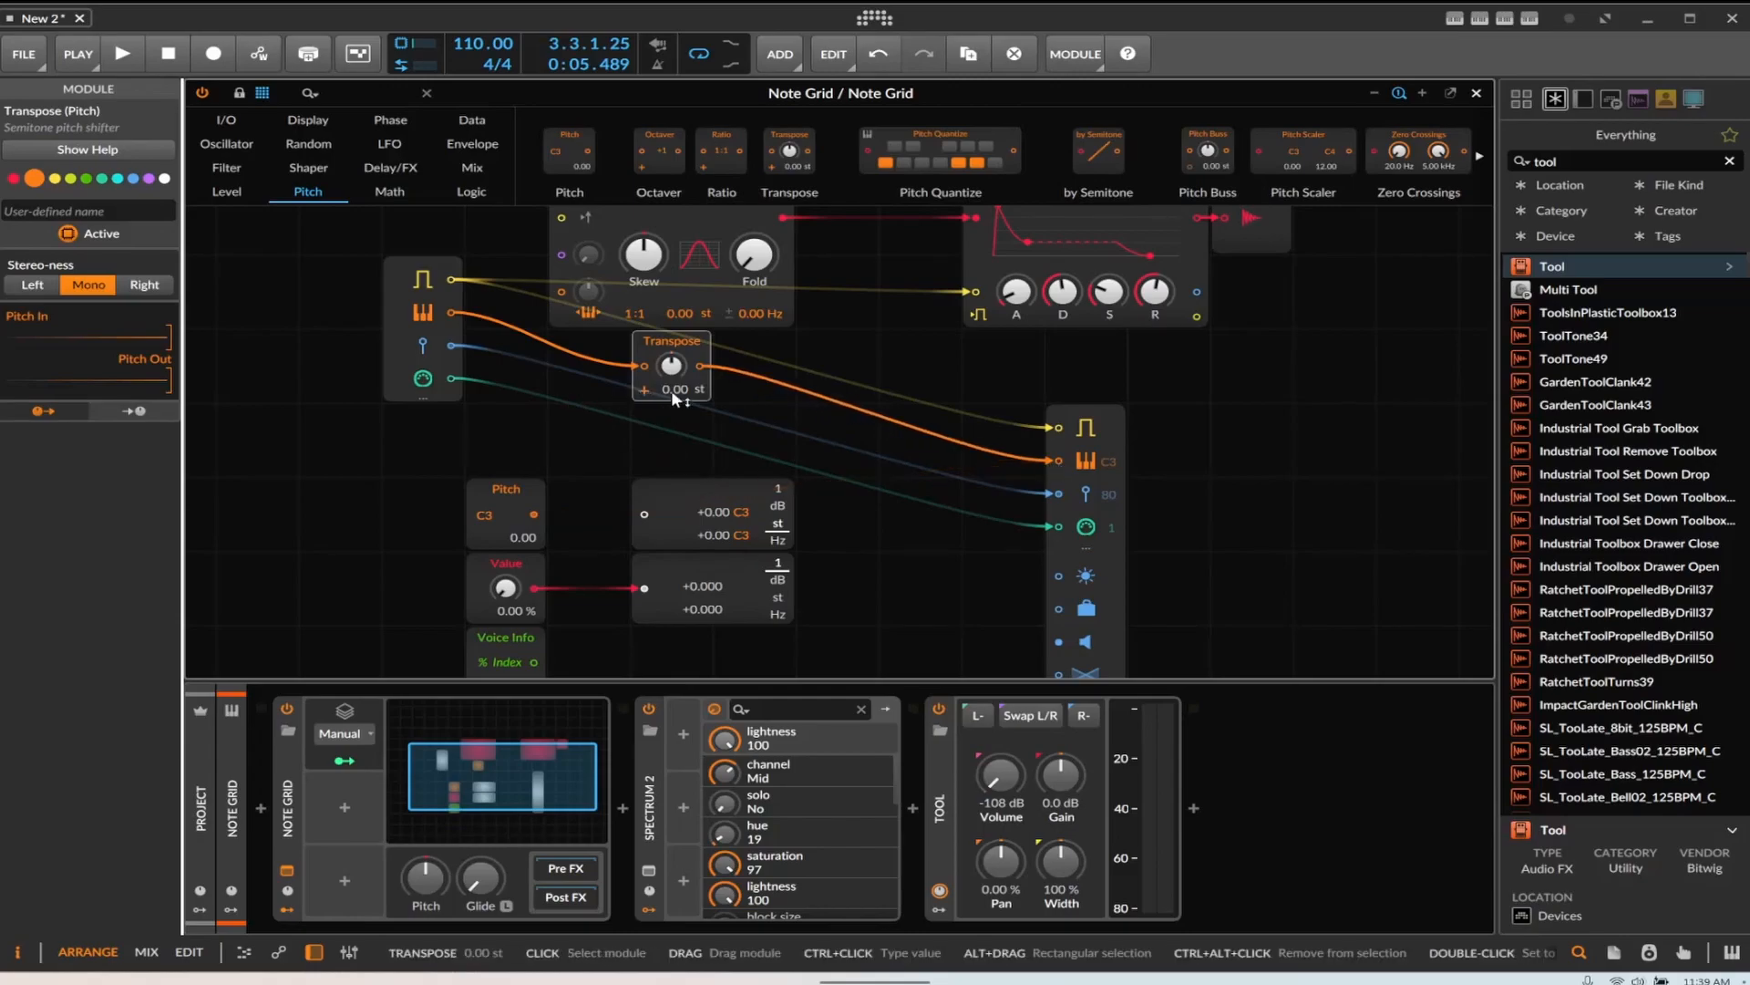
Map the Stack Spread modulator to the Transpose knob and record another take onto Inst 3
mouse_move(353, 760)
left_click_drag(353, 761, 670, 374)
left_click(213, 53)
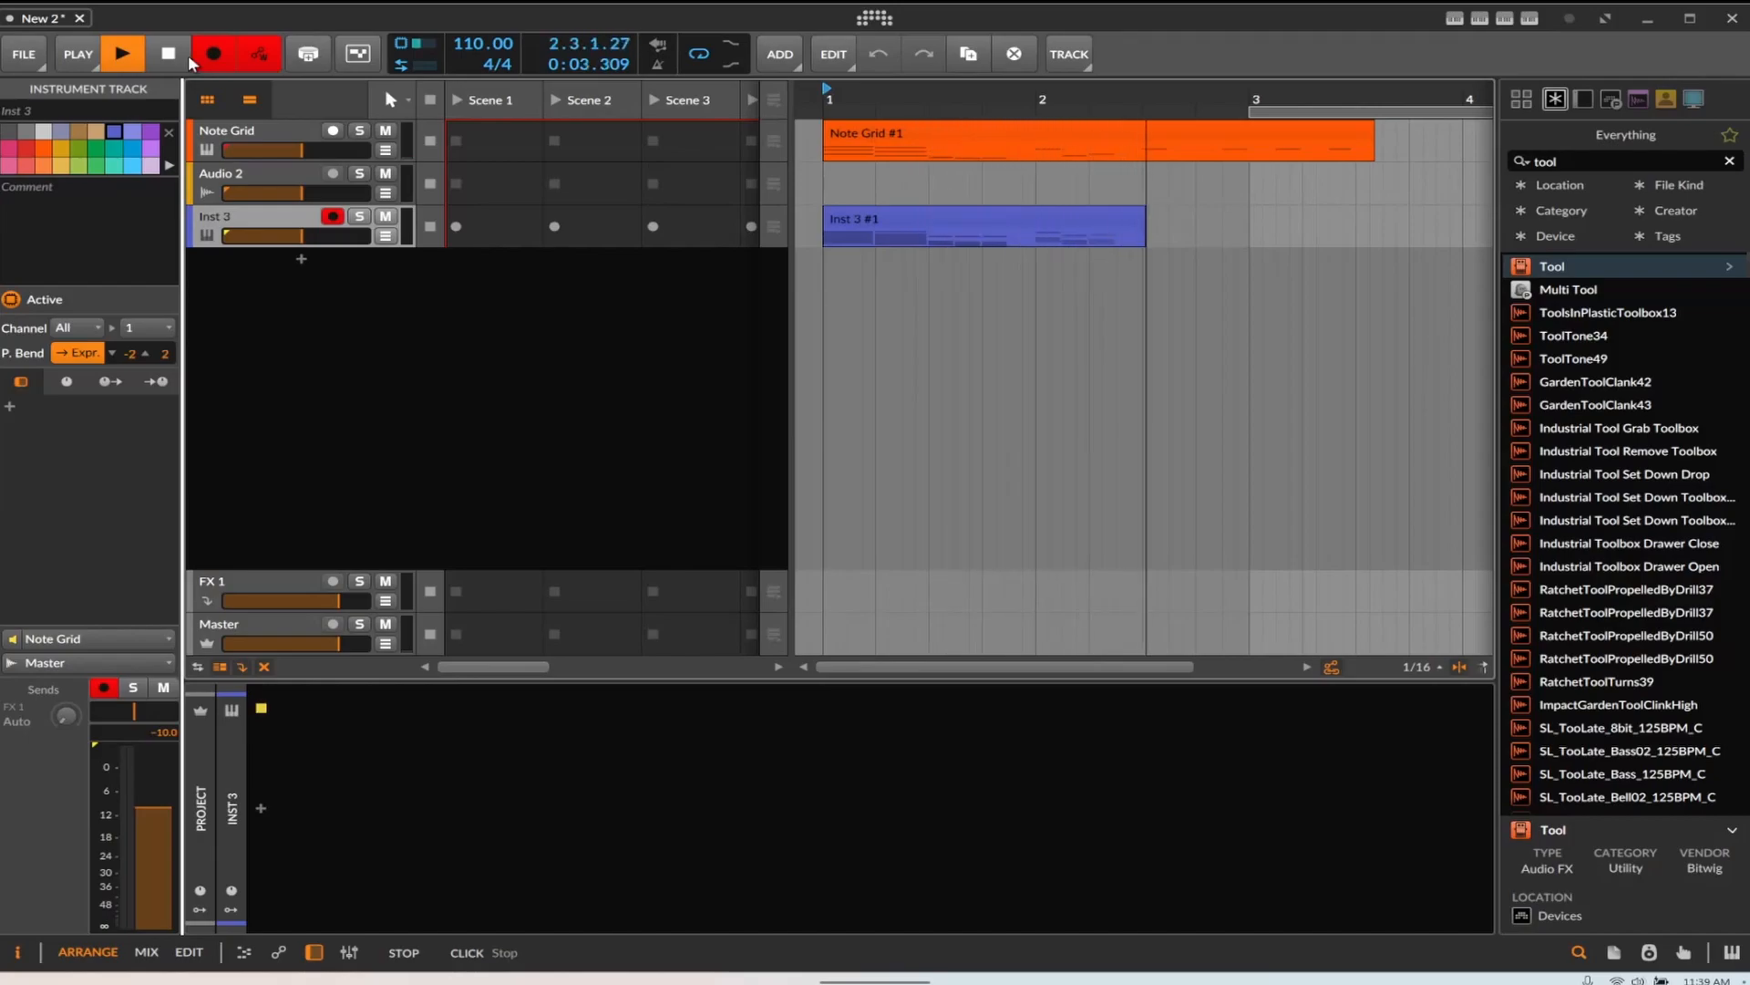
left_click(172, 56)
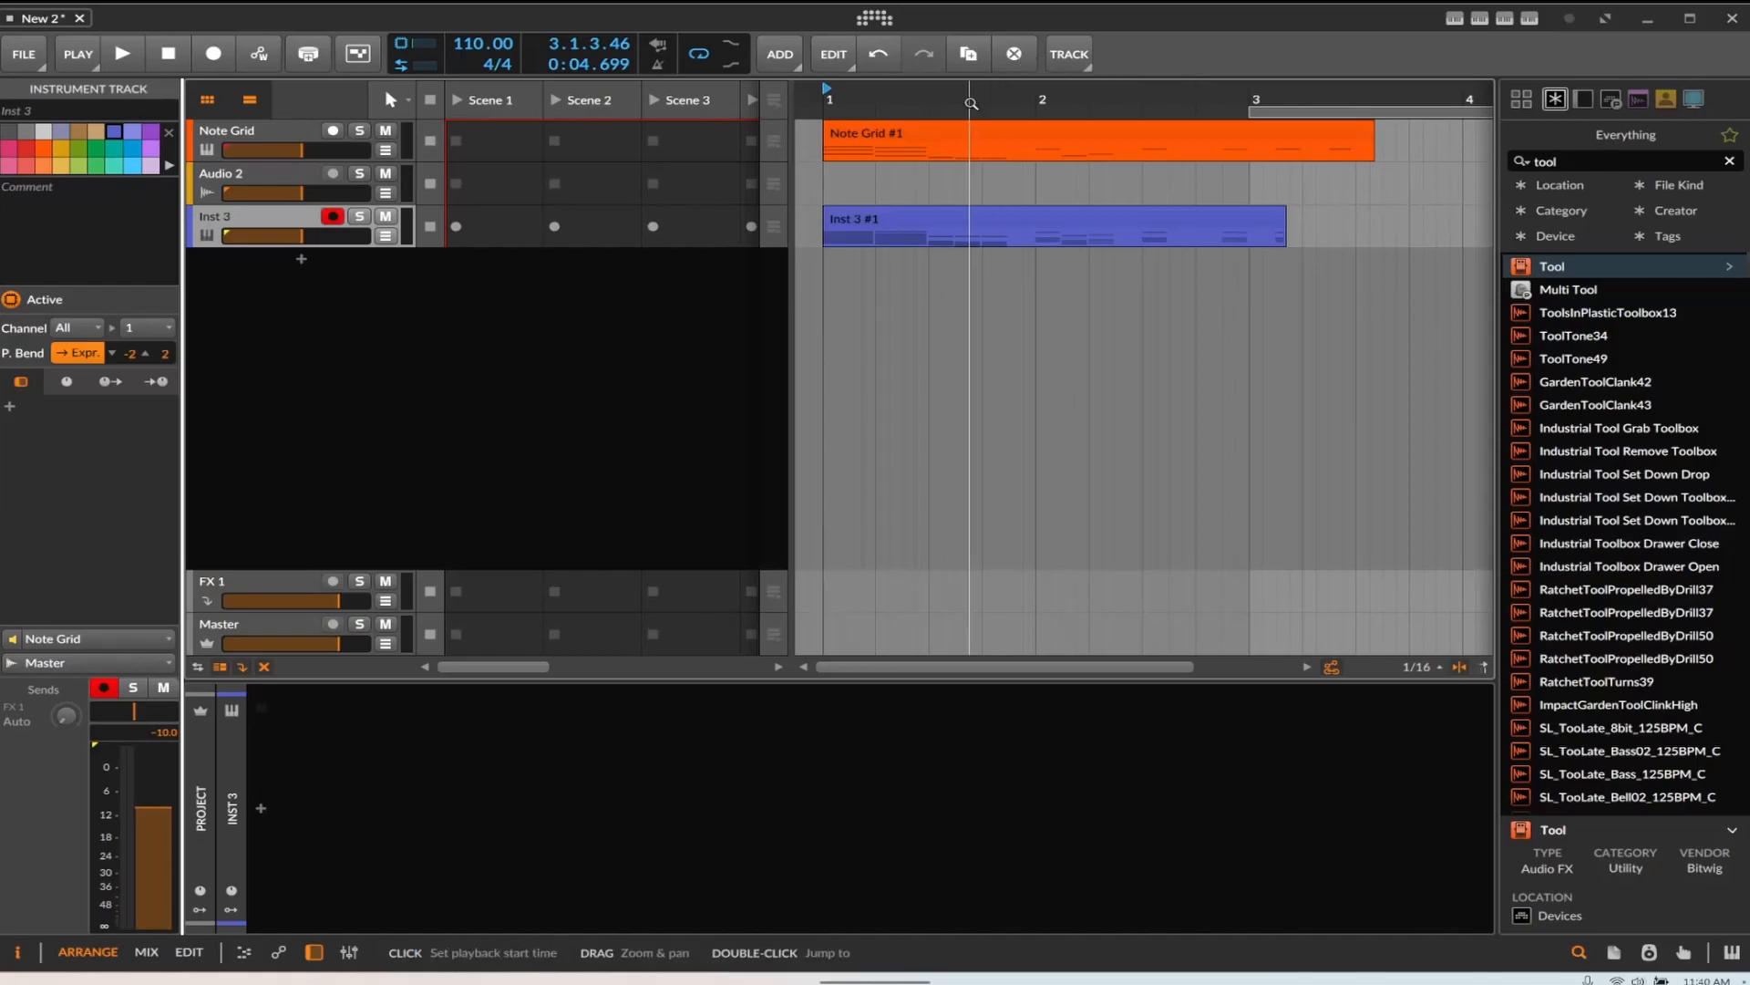
Open the Note Grid clip in the note editor and delete and add a few notes
double_click(994, 130)
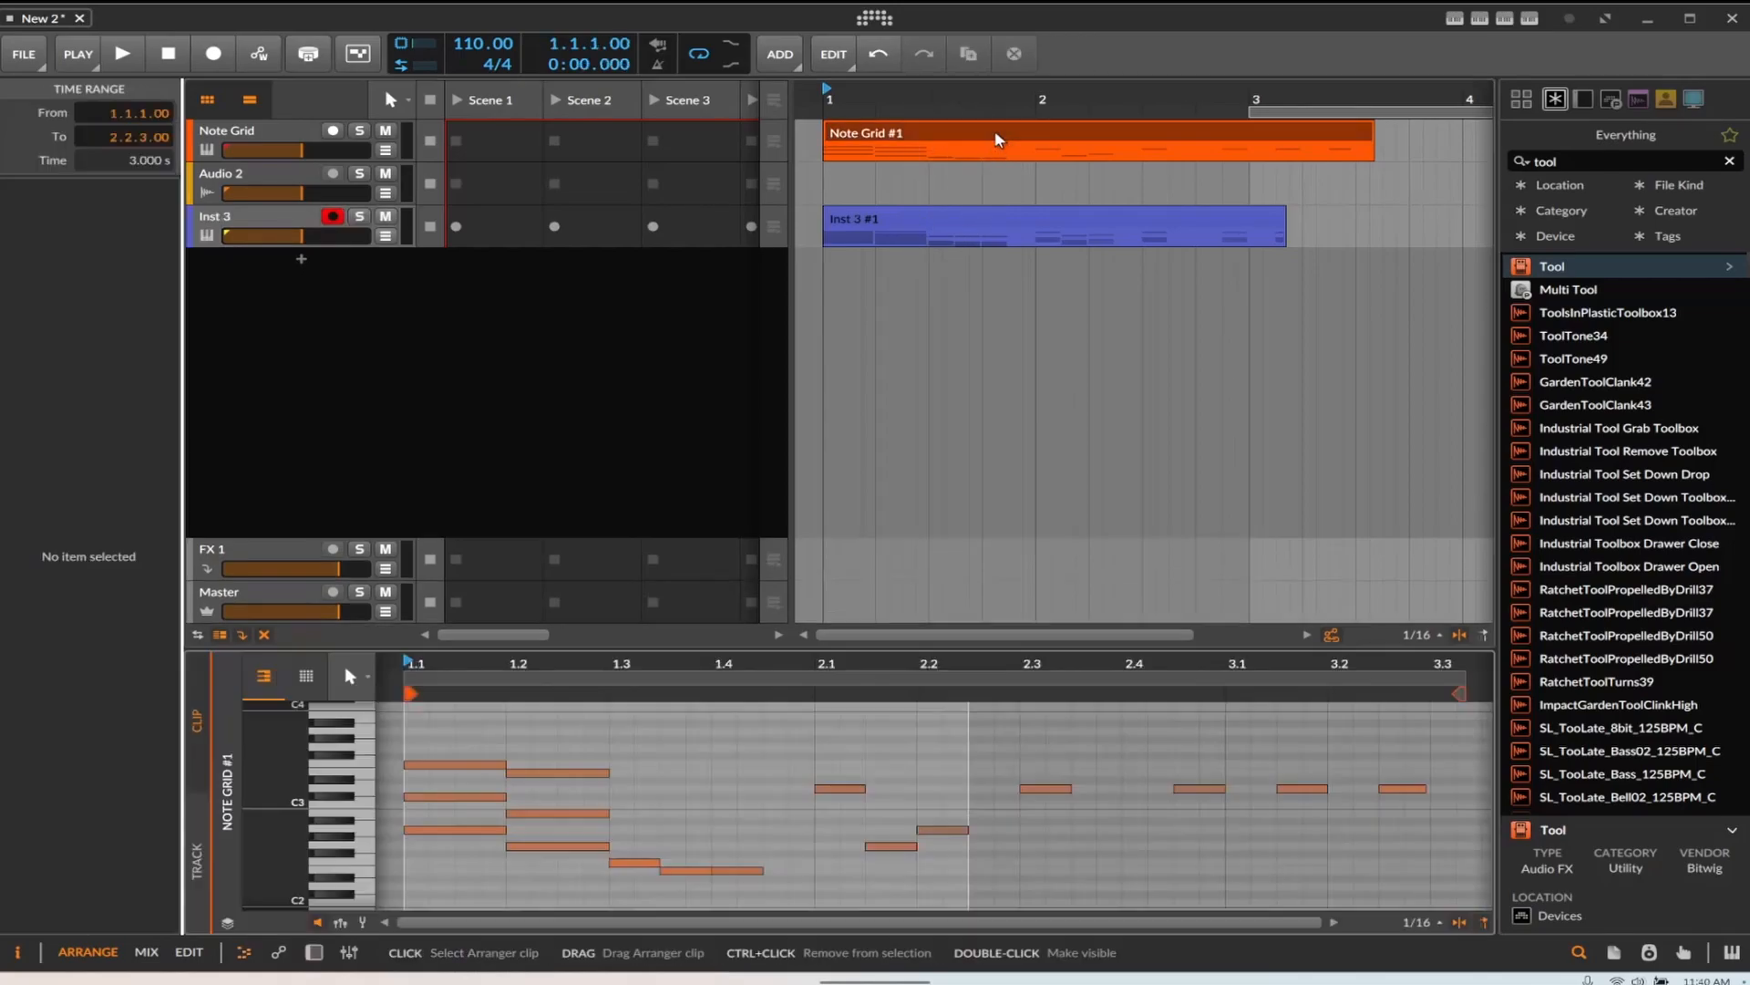
double_click(412, 796)
double_click(428, 764)
double_click(547, 774)
double_click(557, 812)
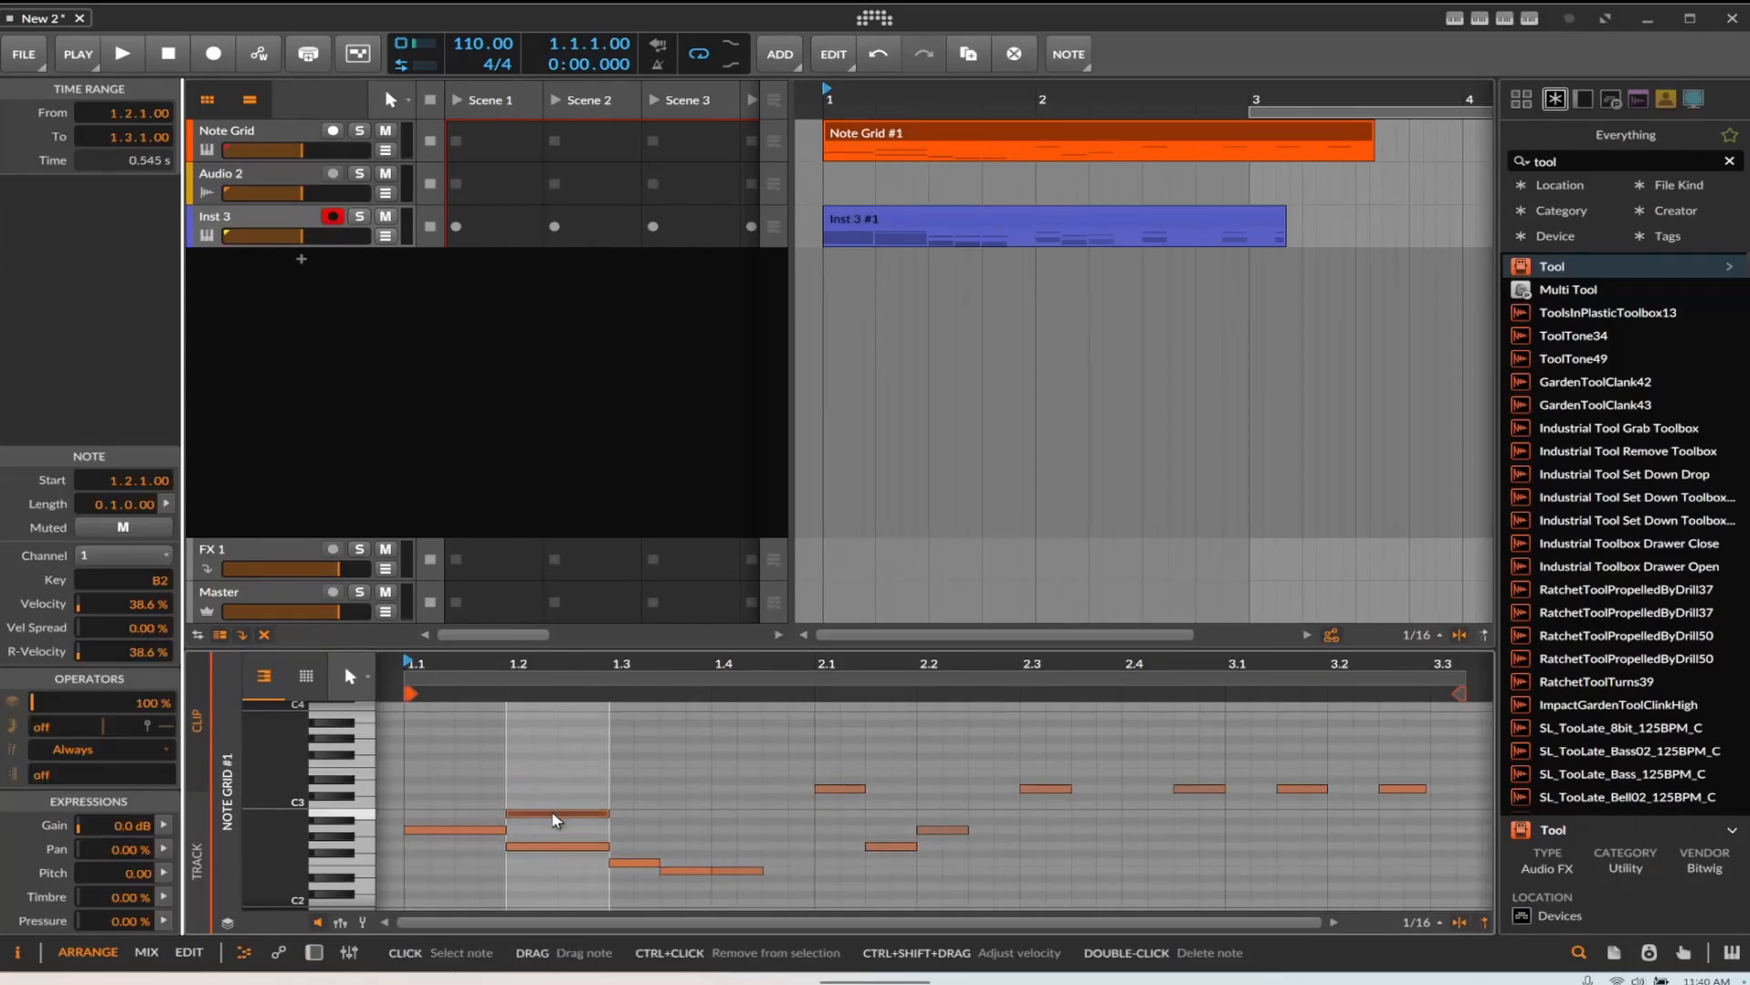
Inspect the recorded Inst 3 clip's notes, then delete the clip
left_click(858, 230)
right_click(860, 215)
key("Escape")
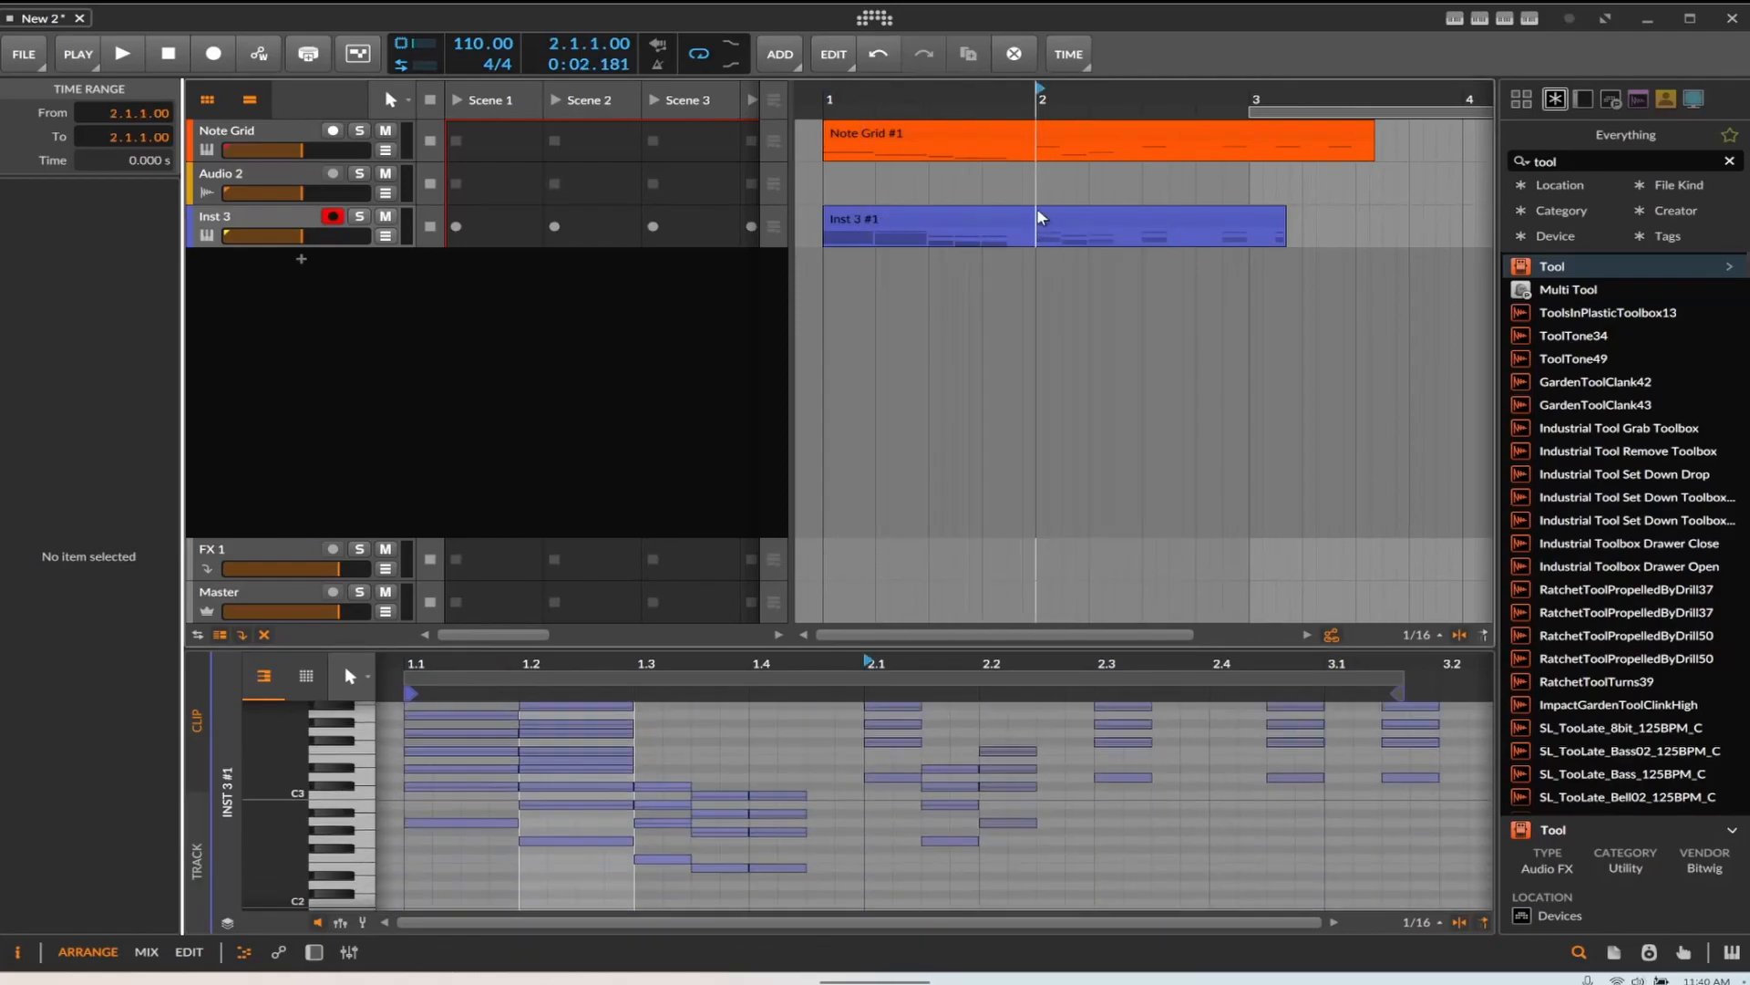
right_click(1039, 228)
left_click(1263, 232)
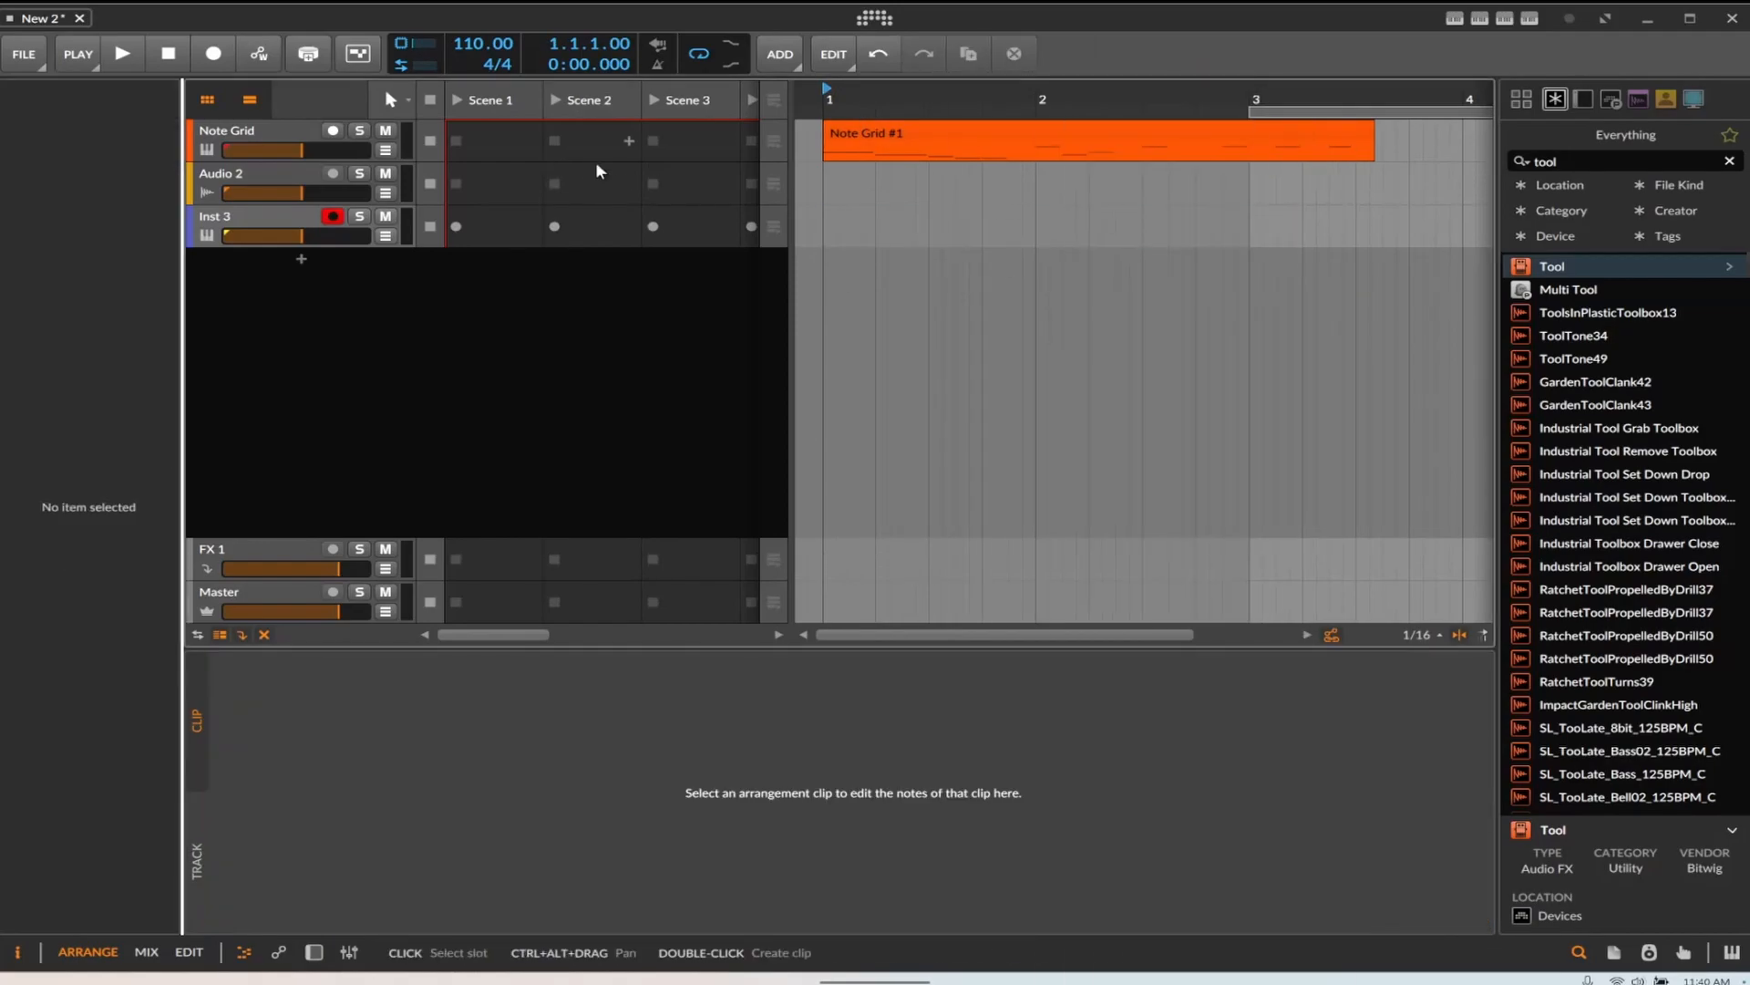
Record a new take of the Note Grid's output onto Inst 3 and open the recorded clip
left_click(282, 217)
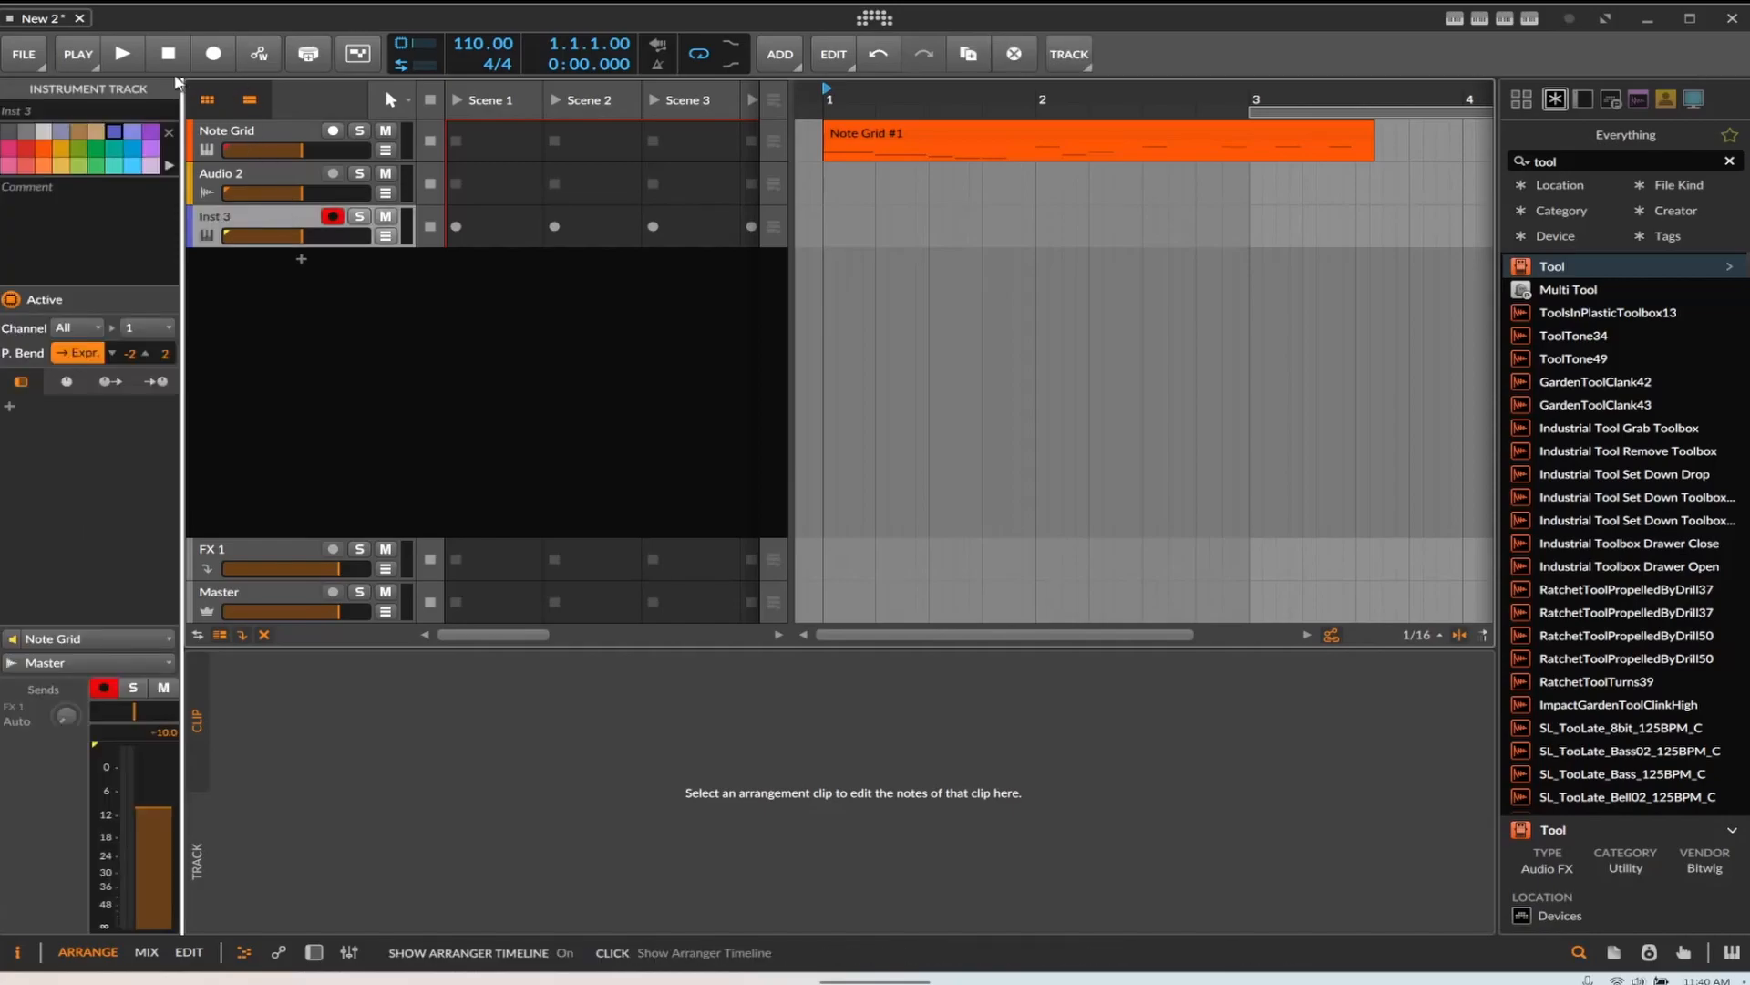
left_click(204, 58)
left_click(133, 58)
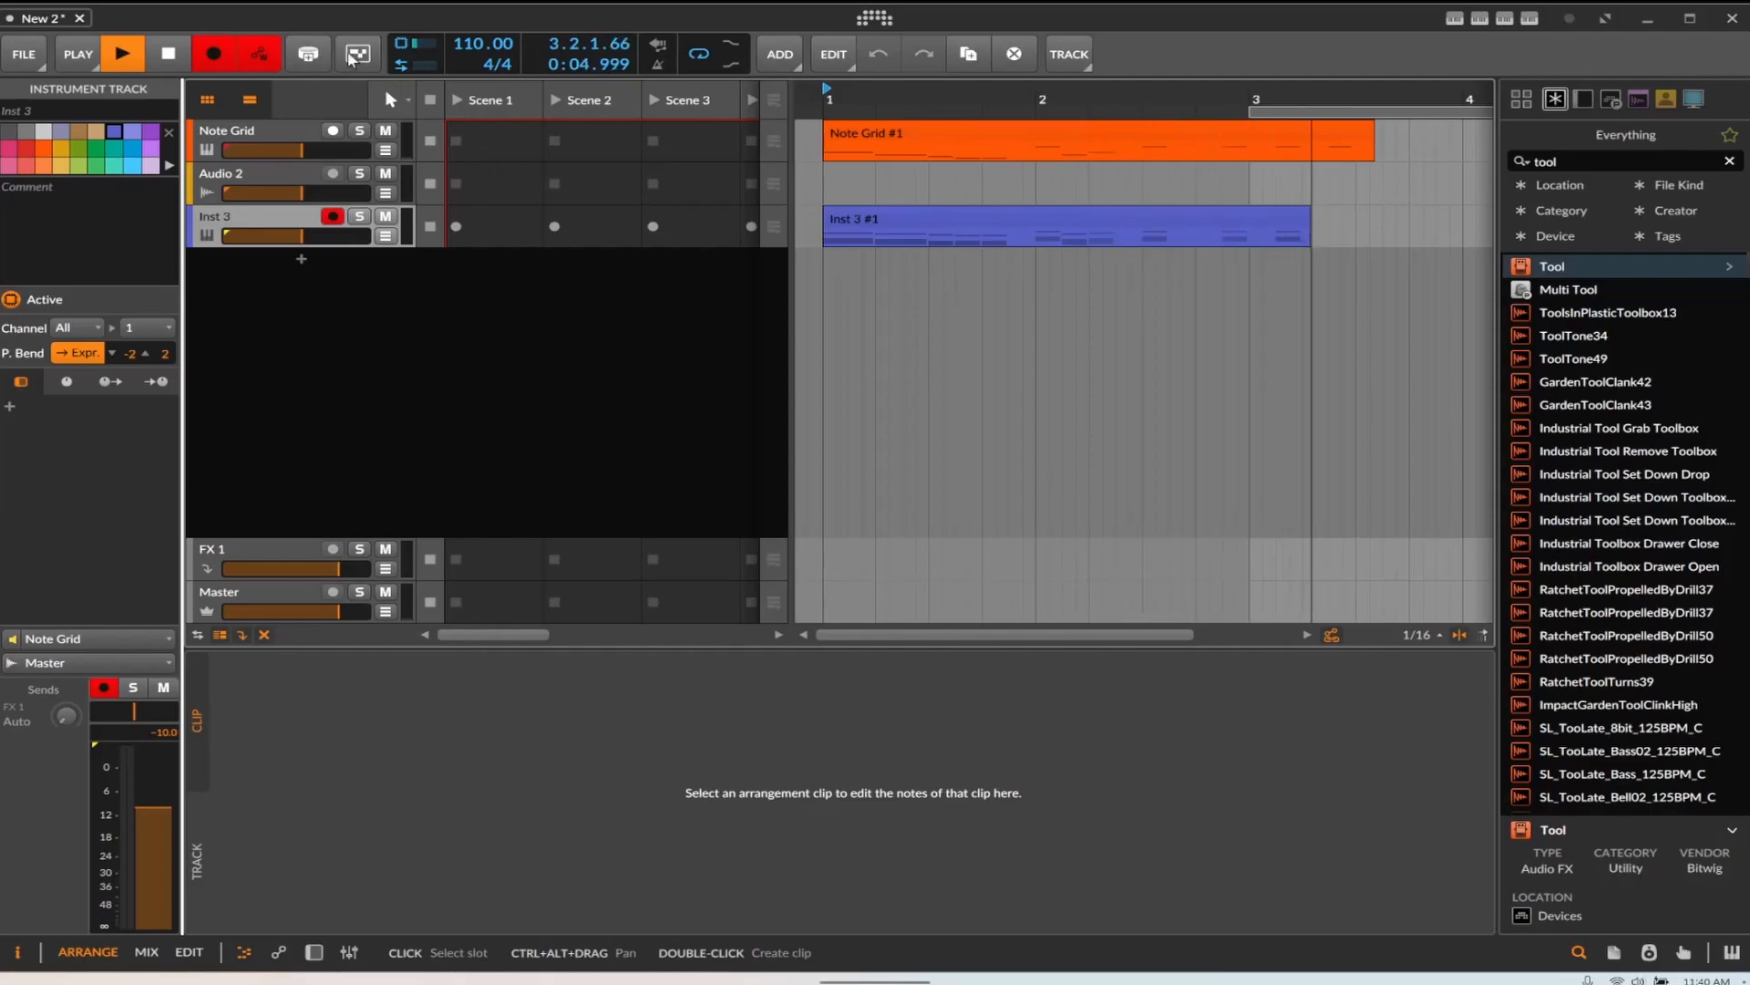
left_click(176, 67)
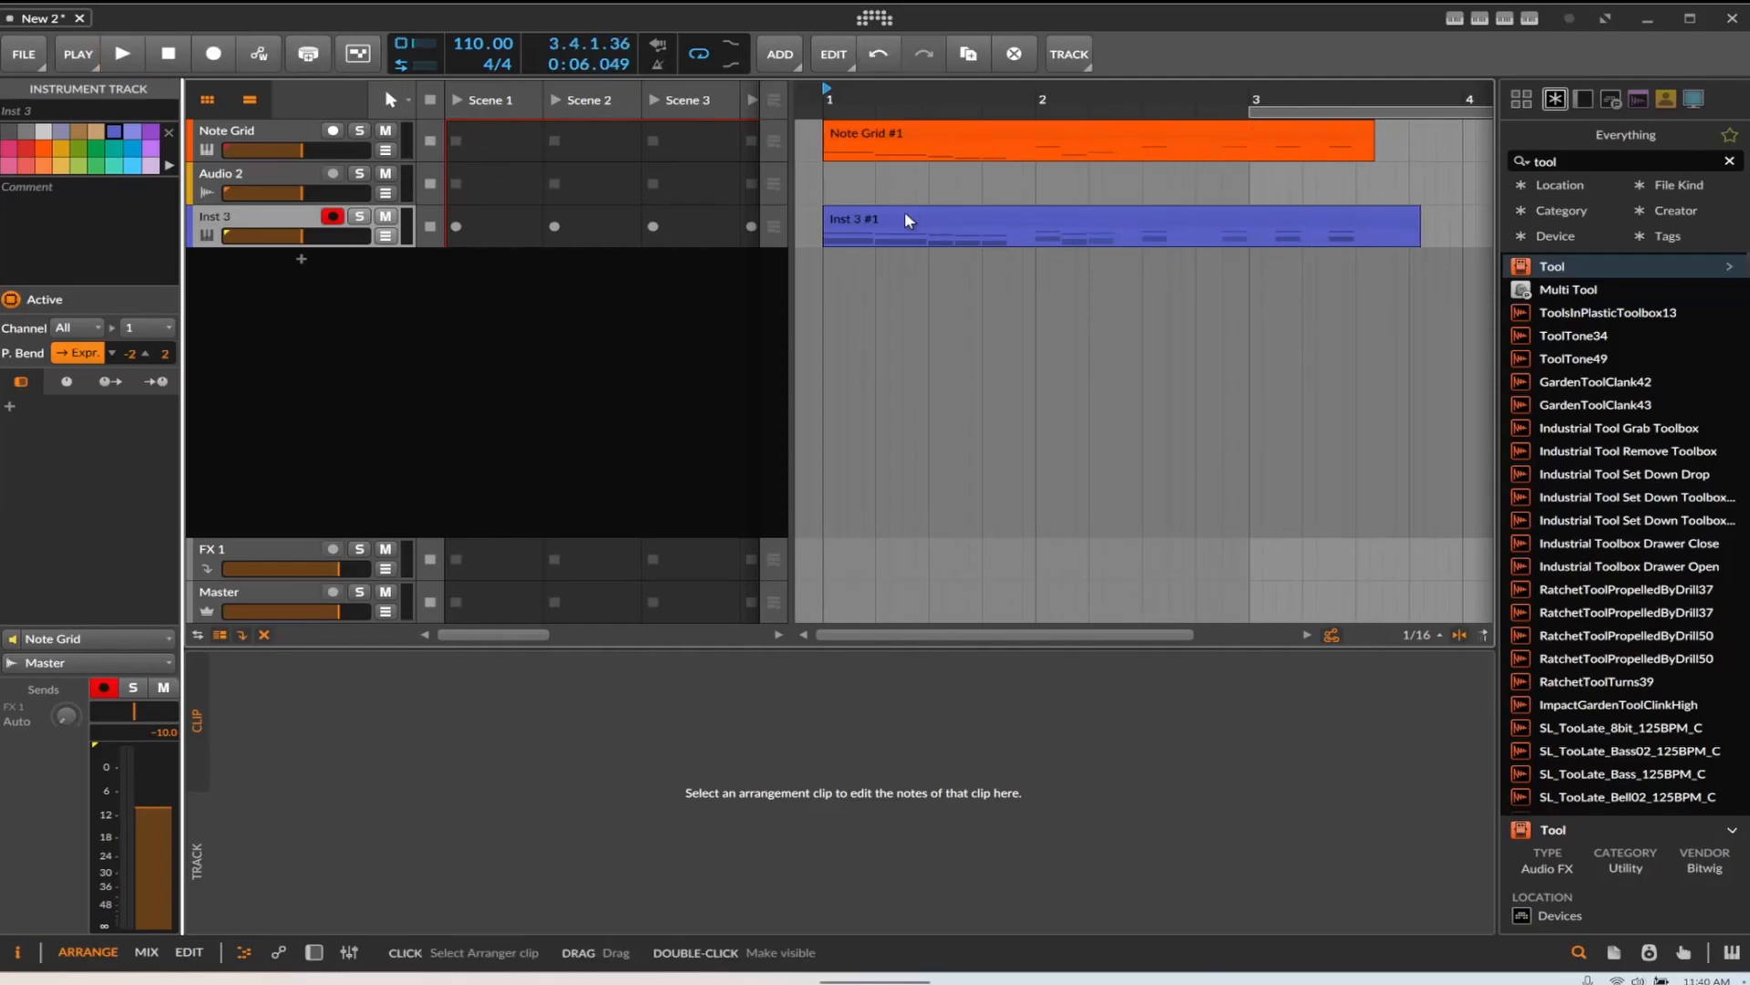
left_click(904, 210)
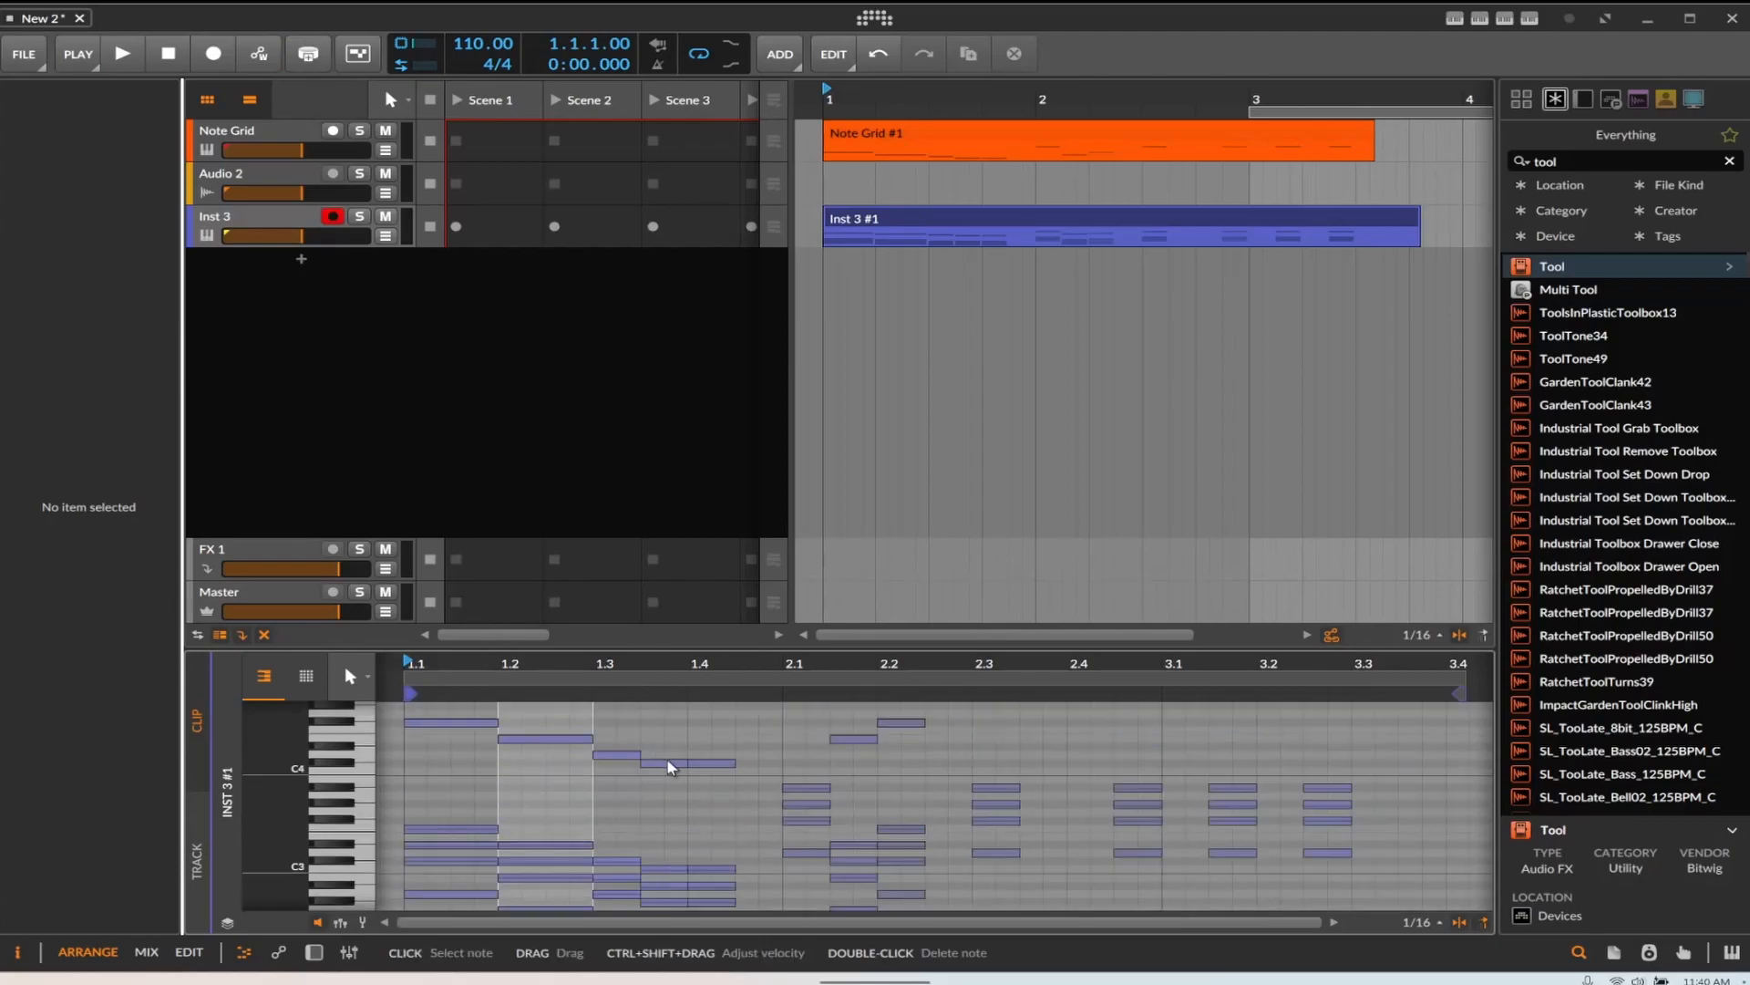
Open the Note Grid's grid editor and reduce its Voice Stacking to 3 voices, then close the editor
scroll(787, 825, "up", 3)
scroll(824, 838, "down", 5)
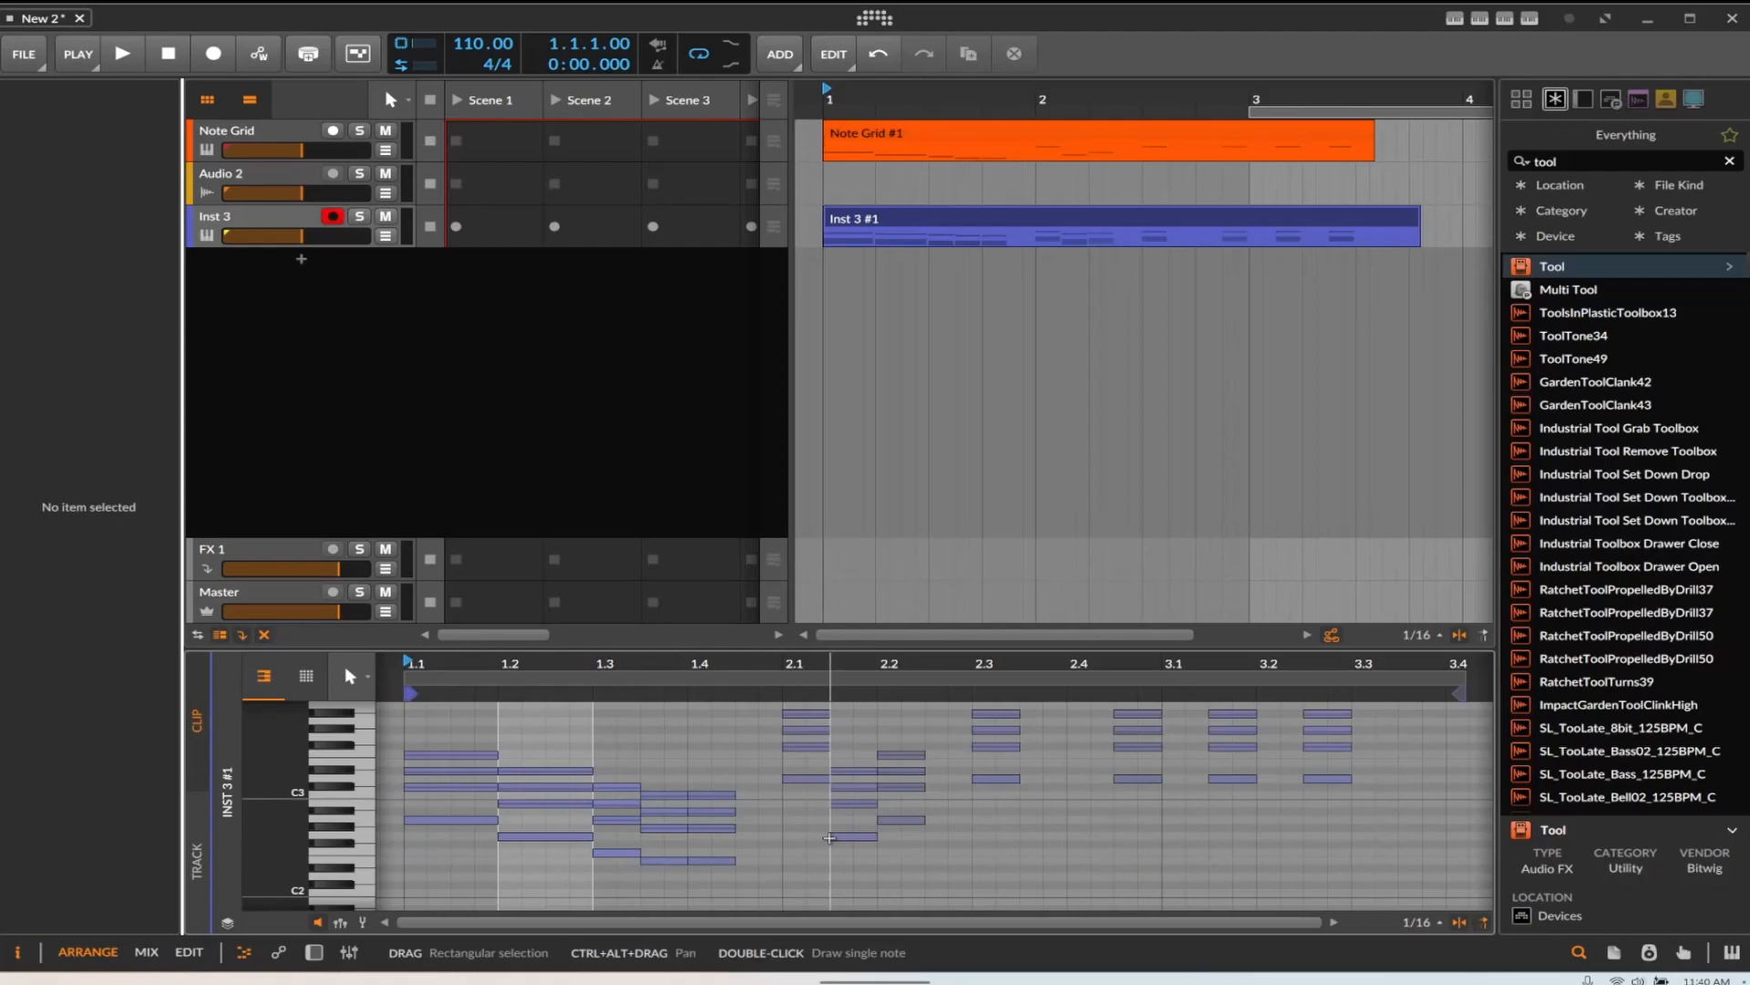
left_click(224, 140)
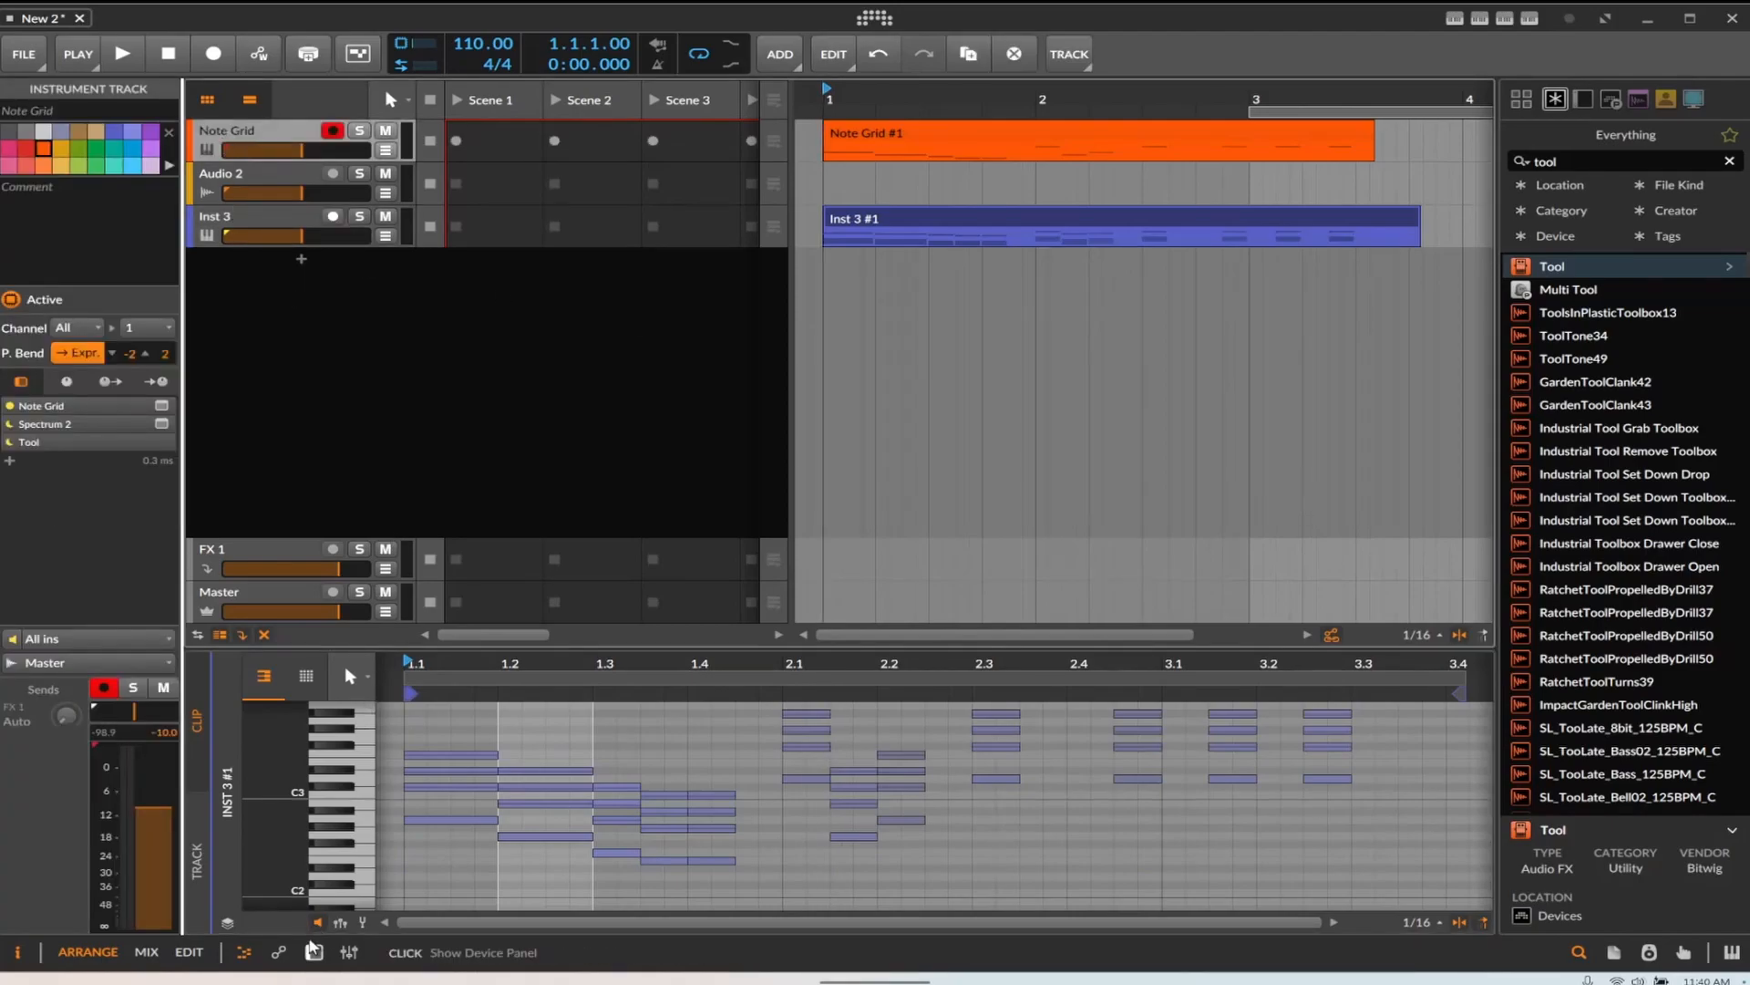
left_click(313, 952)
left_click(497, 771)
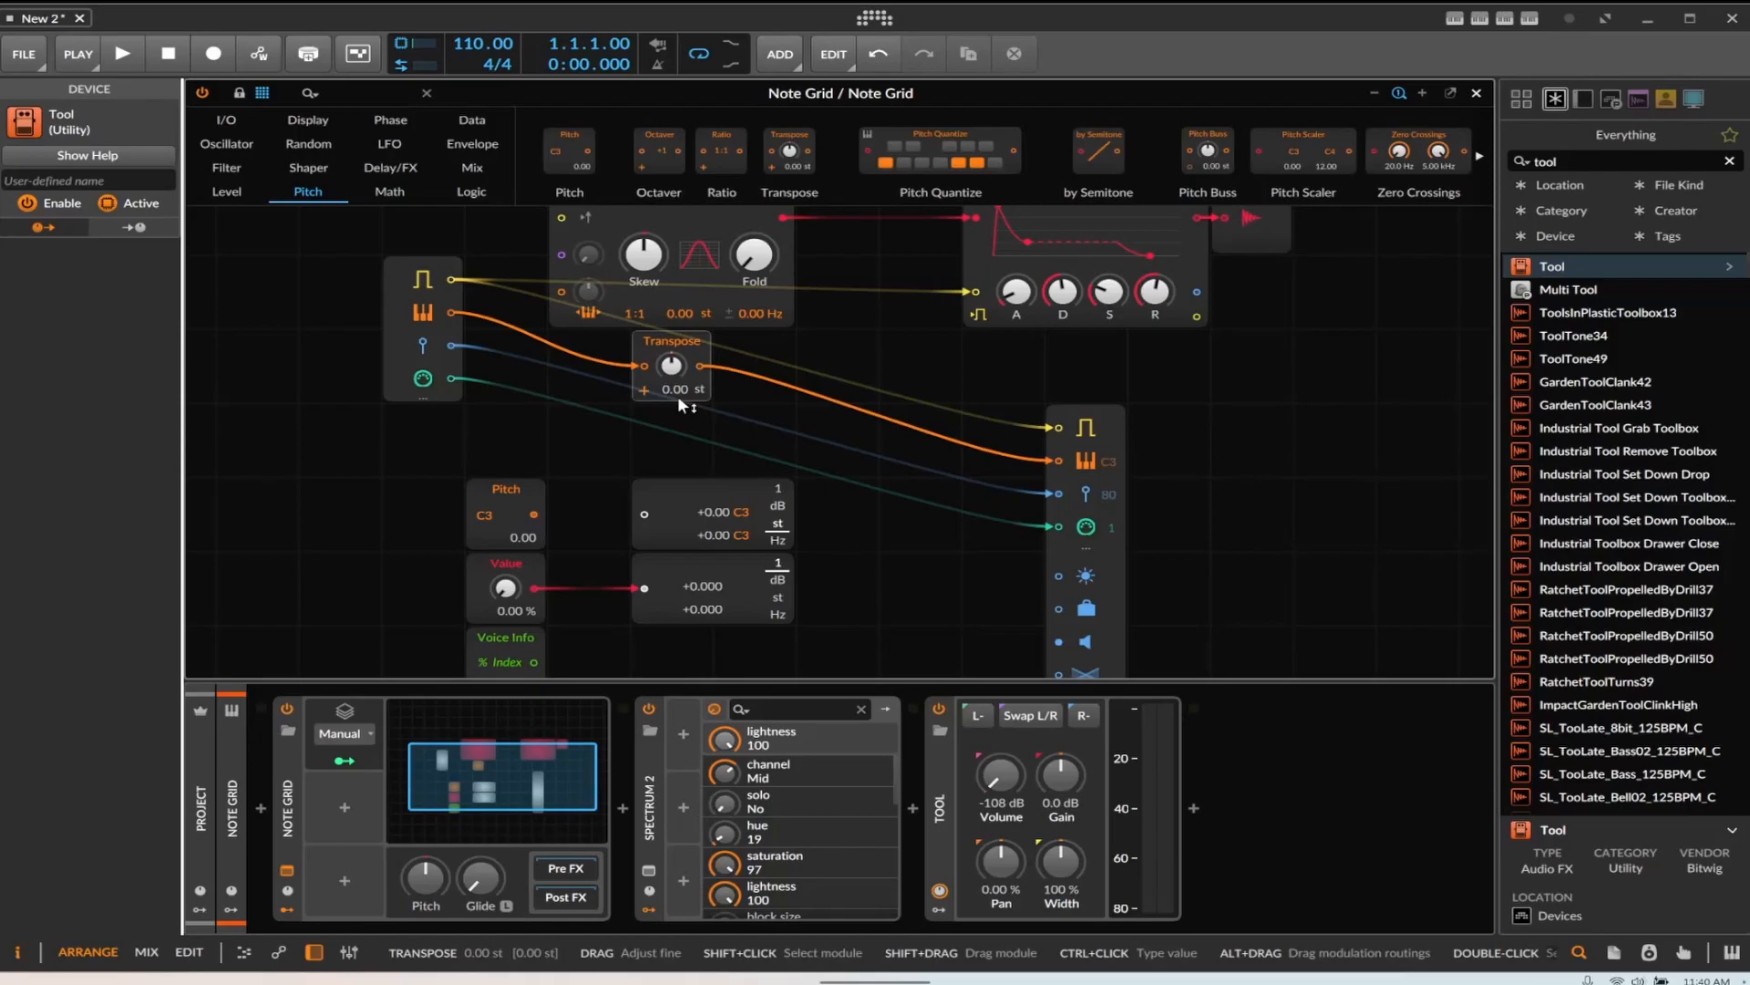
left_click(583, 394)
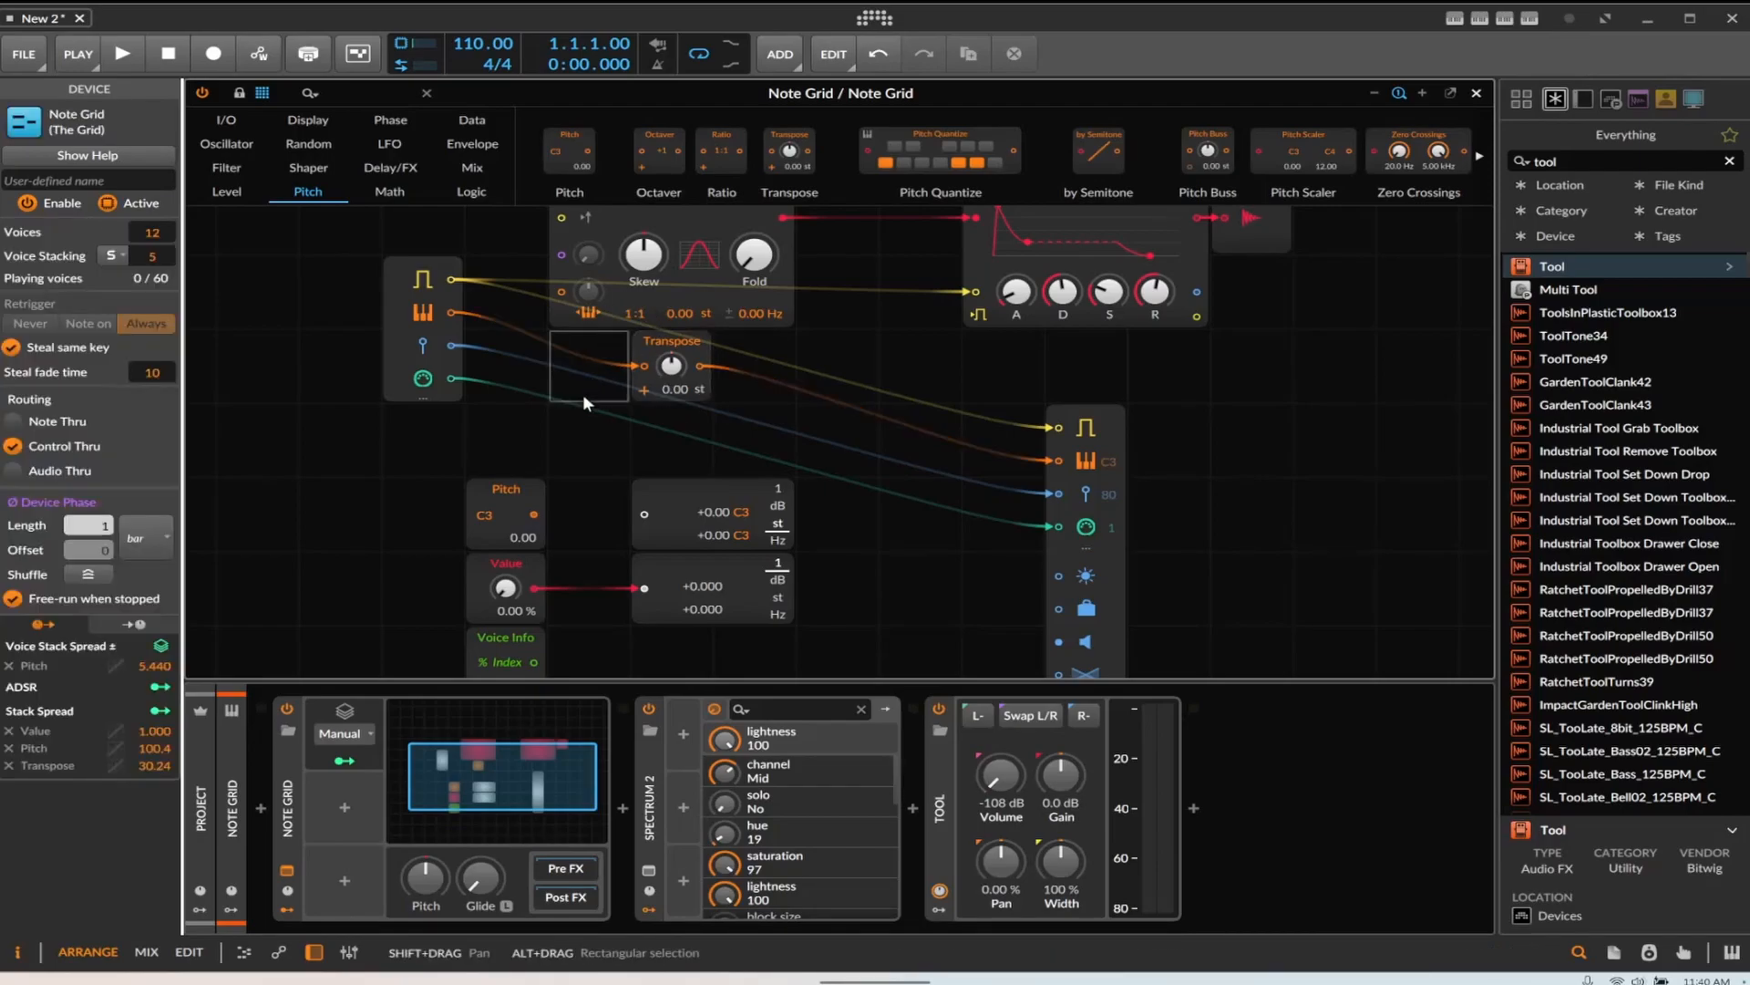
left_click_drag(153, 256, 152, 276)
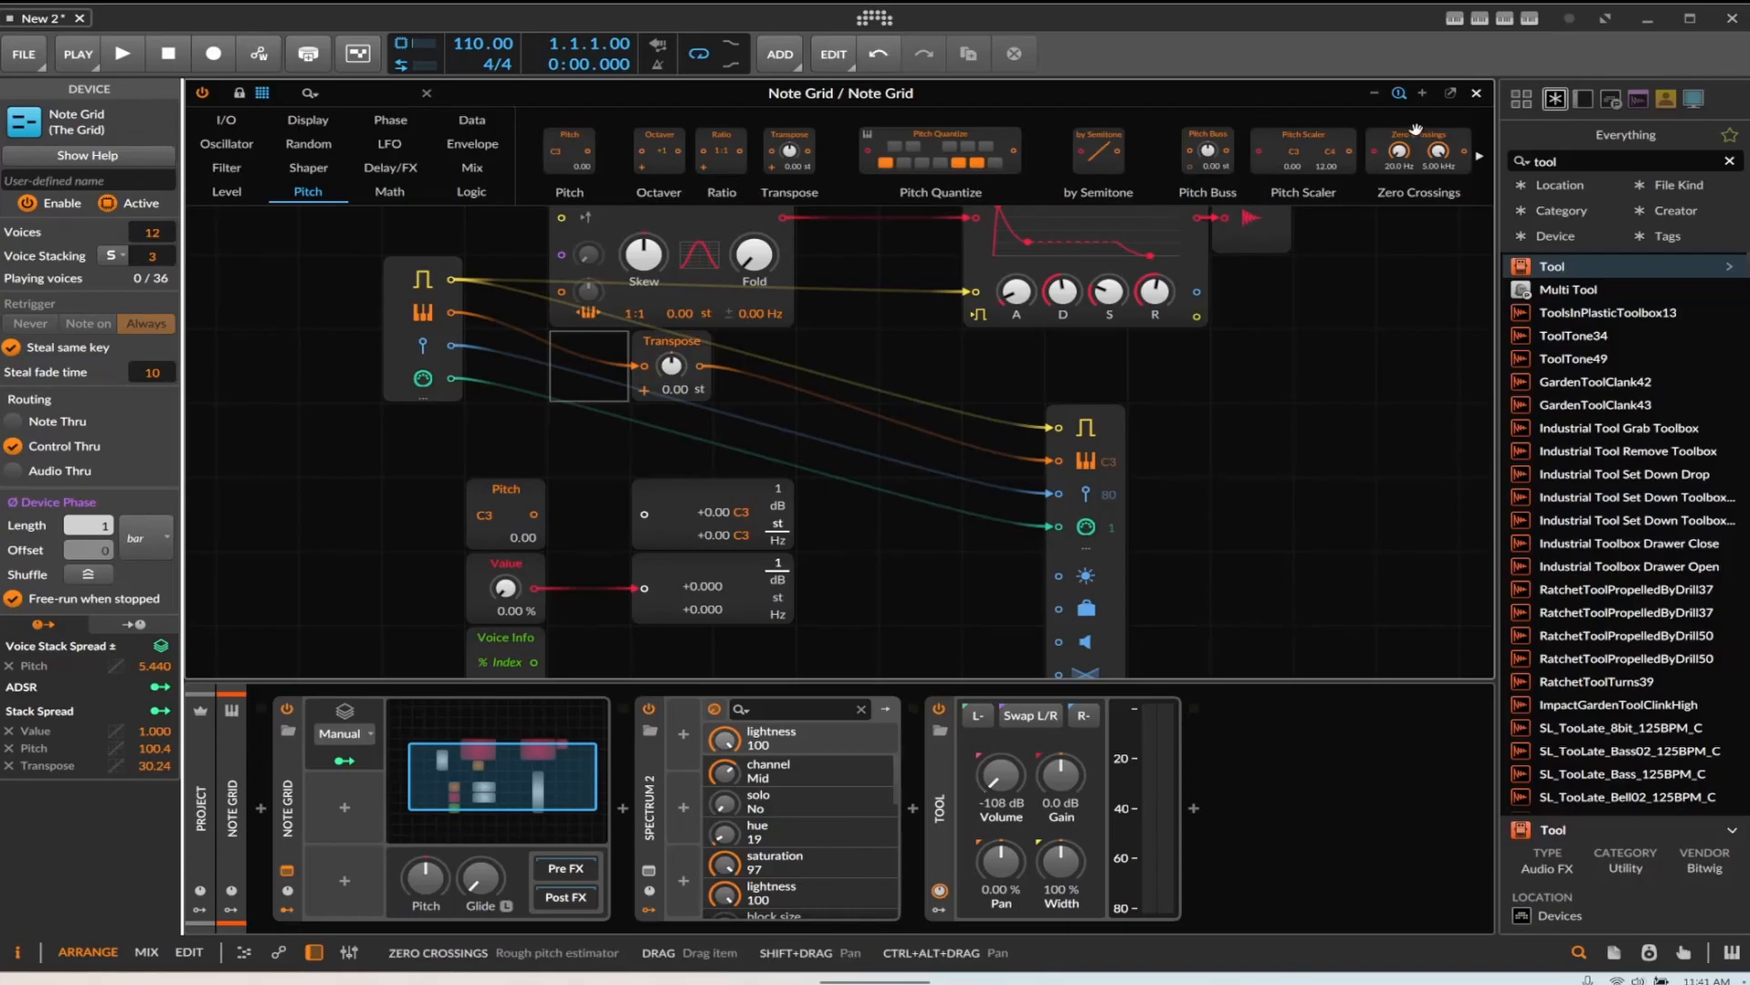
left_click(1477, 93)
Delete the old Inst 3 clip and record a new take of the Note Grid's output onto Inst 3
left_click(979, 222)
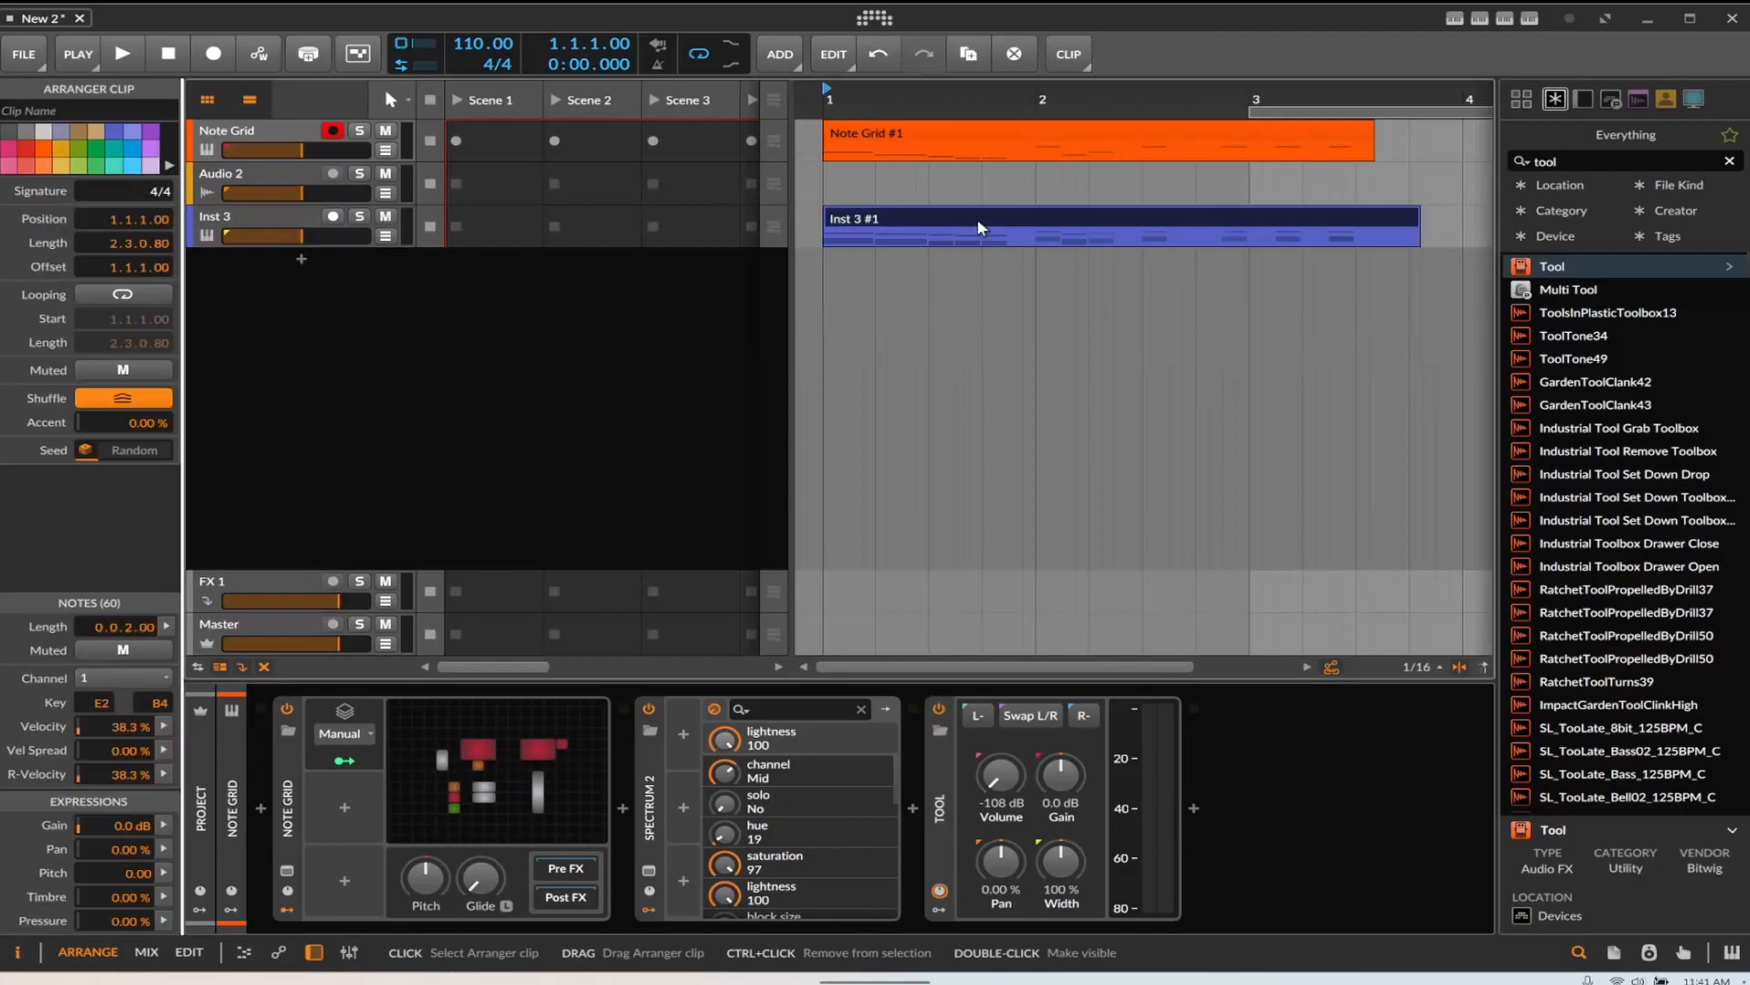
key("Delete")
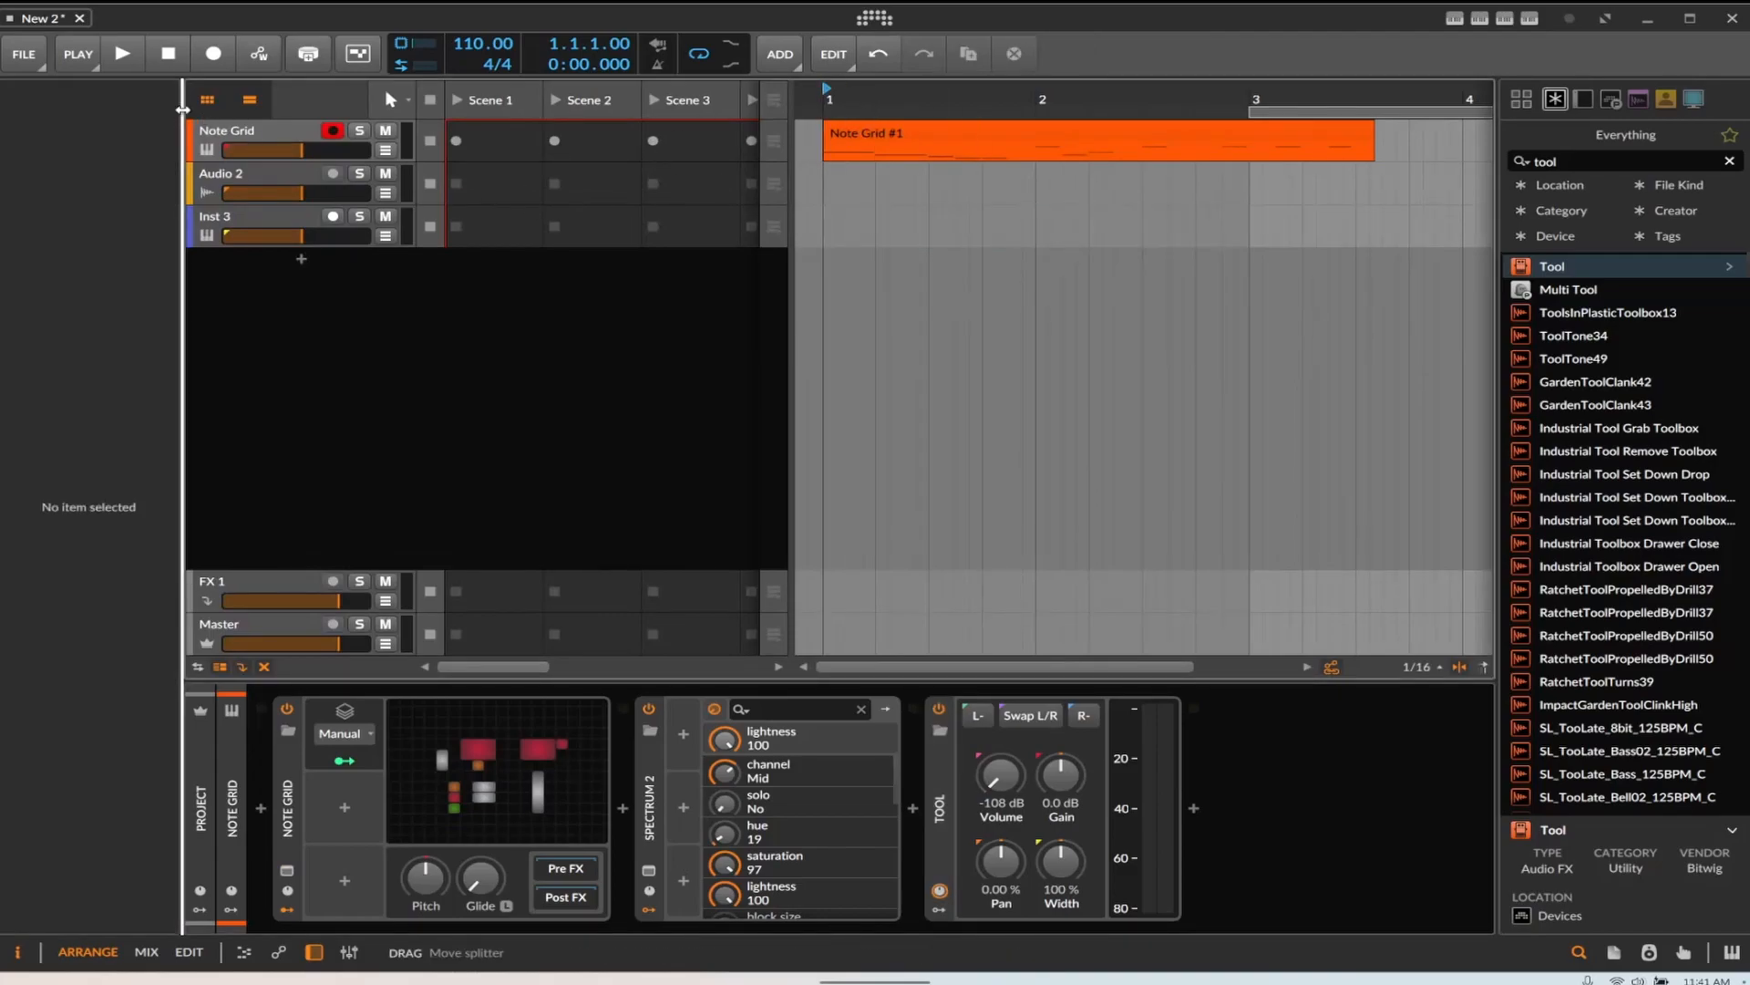
left_click(243, 232)
left_click(213, 53)
left_click(120, 55)
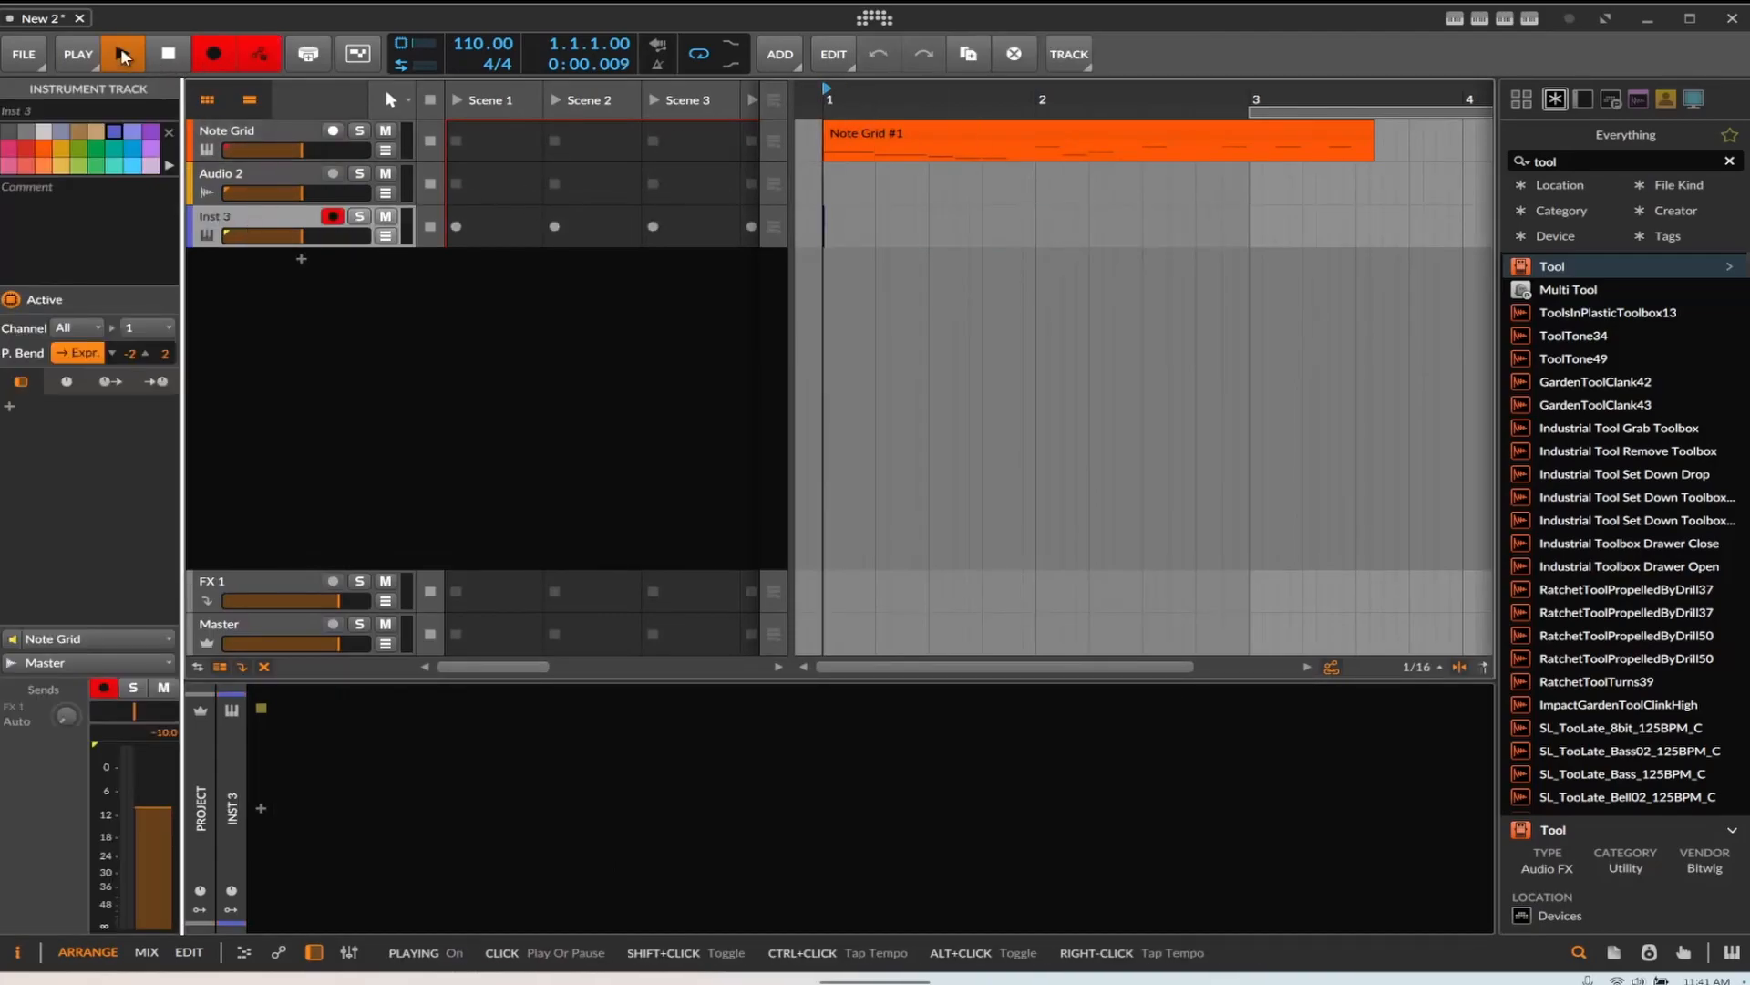
left_click(174, 62)
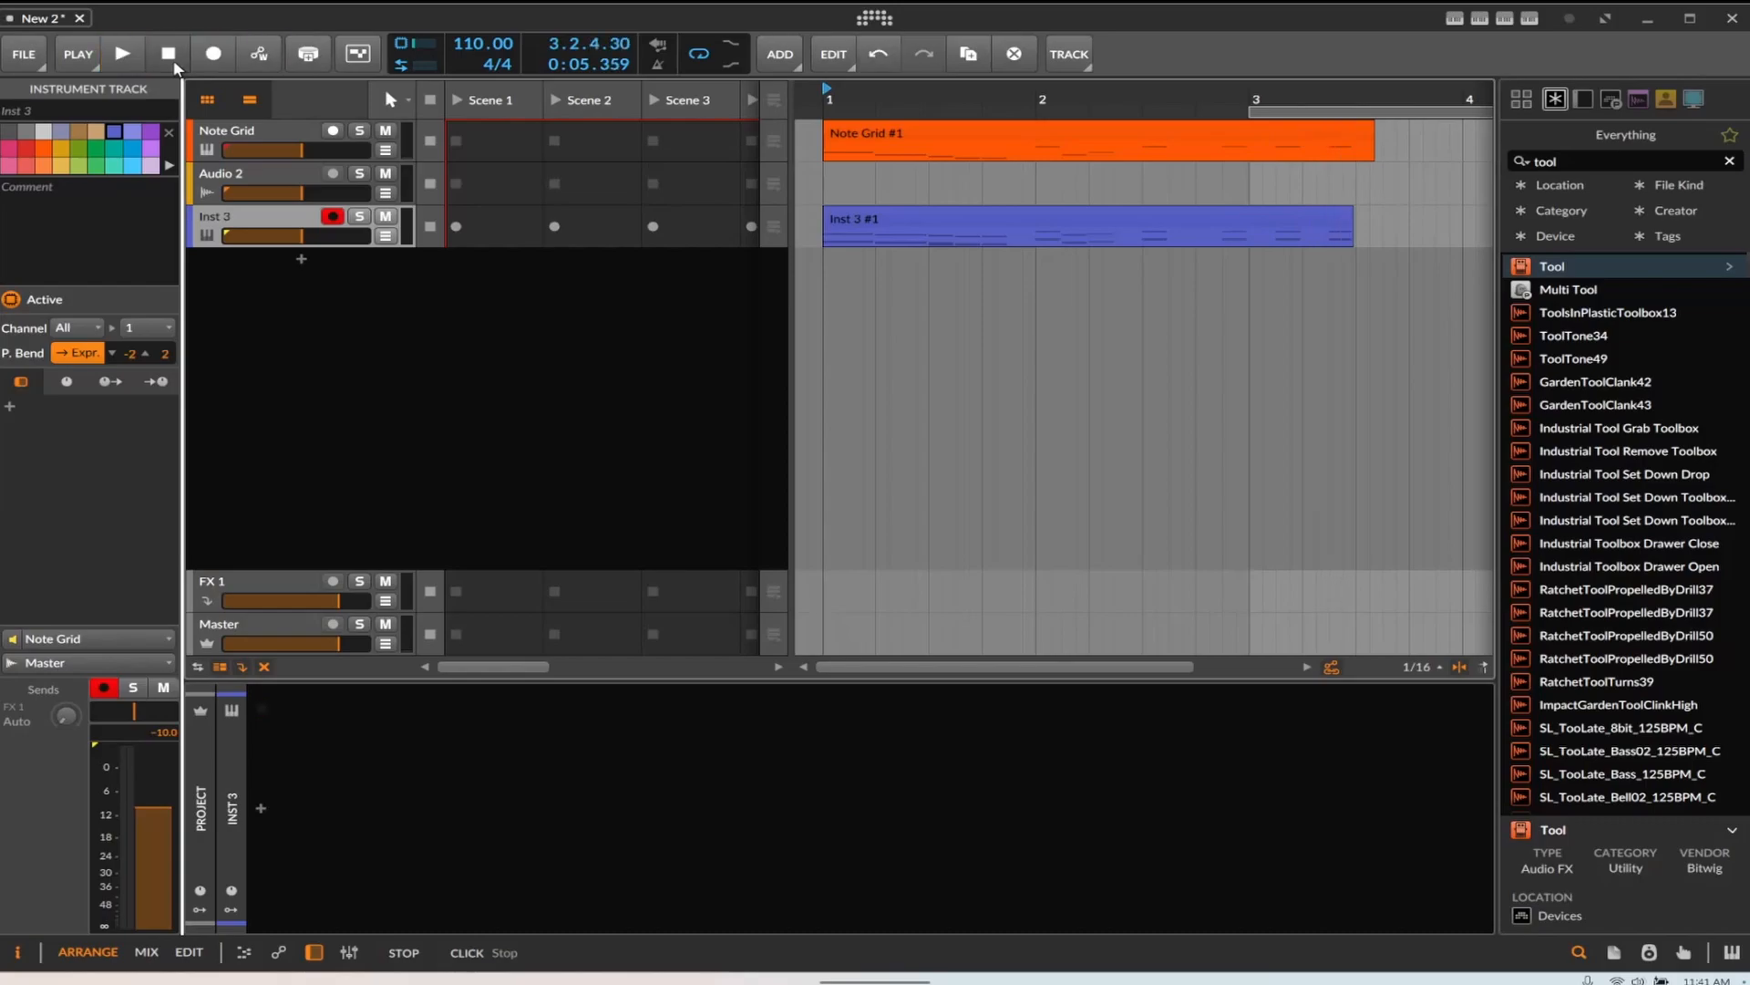
Open the recorded Inst 3 clip and compare its notes with the Note Grid clip's notes, selecting notes by key
double_click(886, 215)
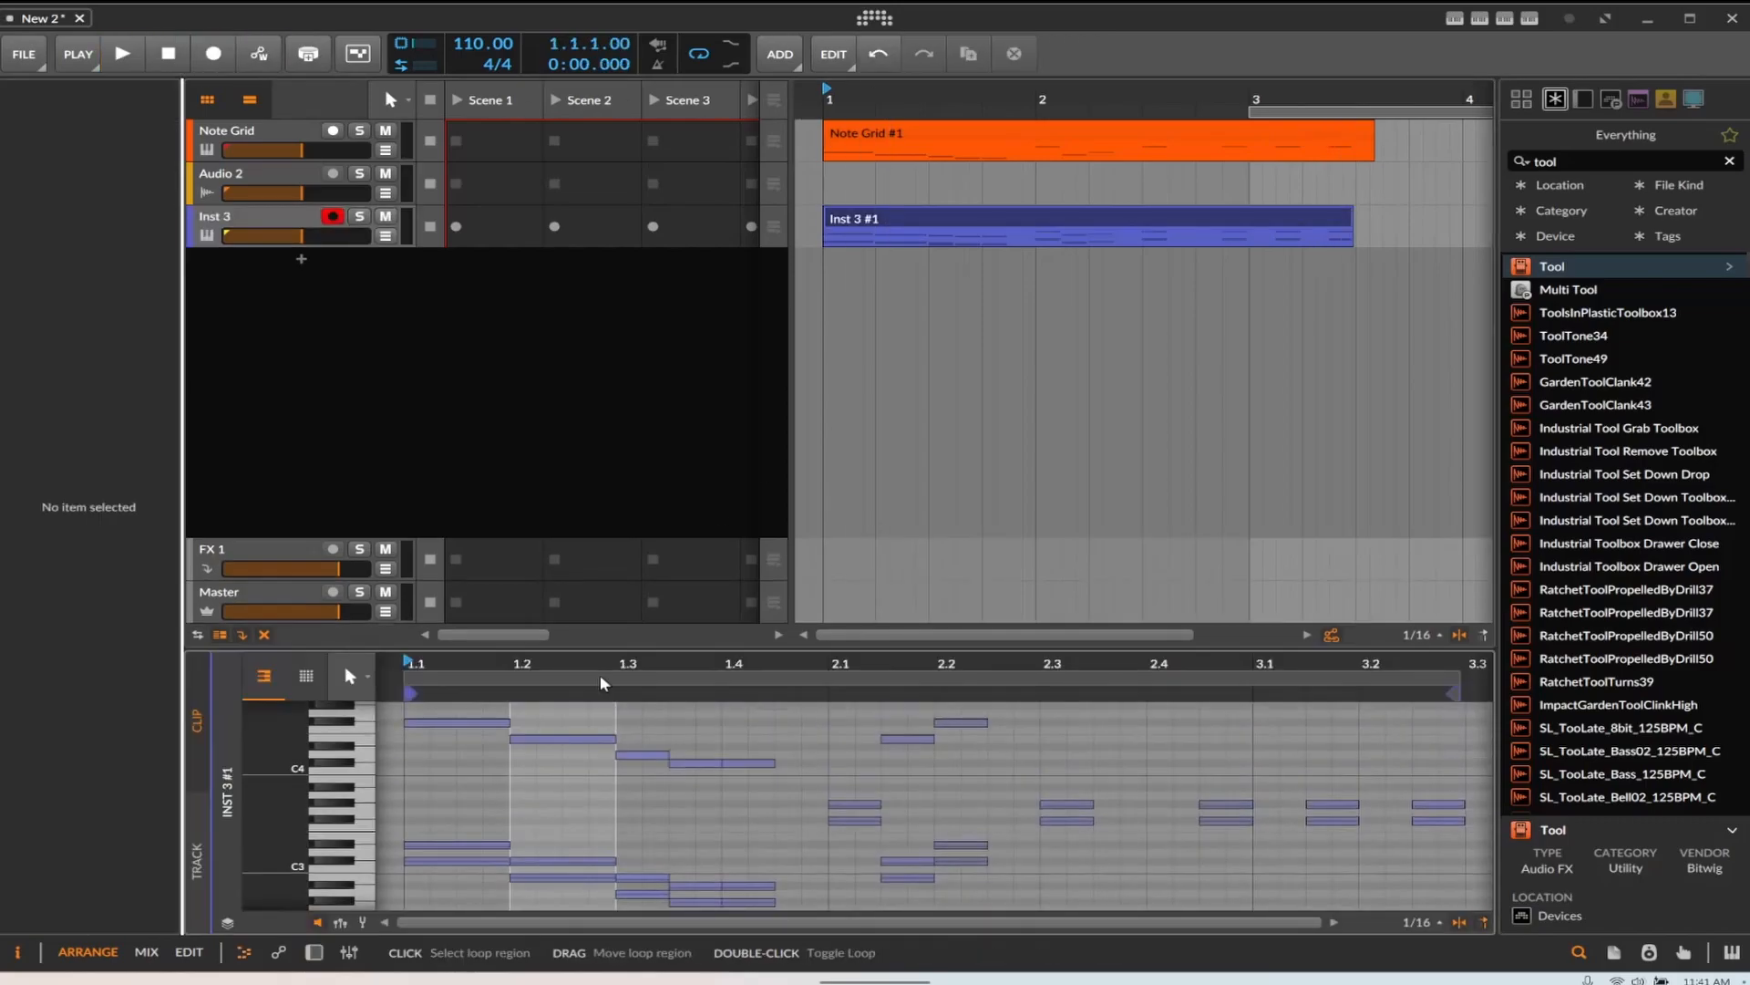
left_click(267, 138)
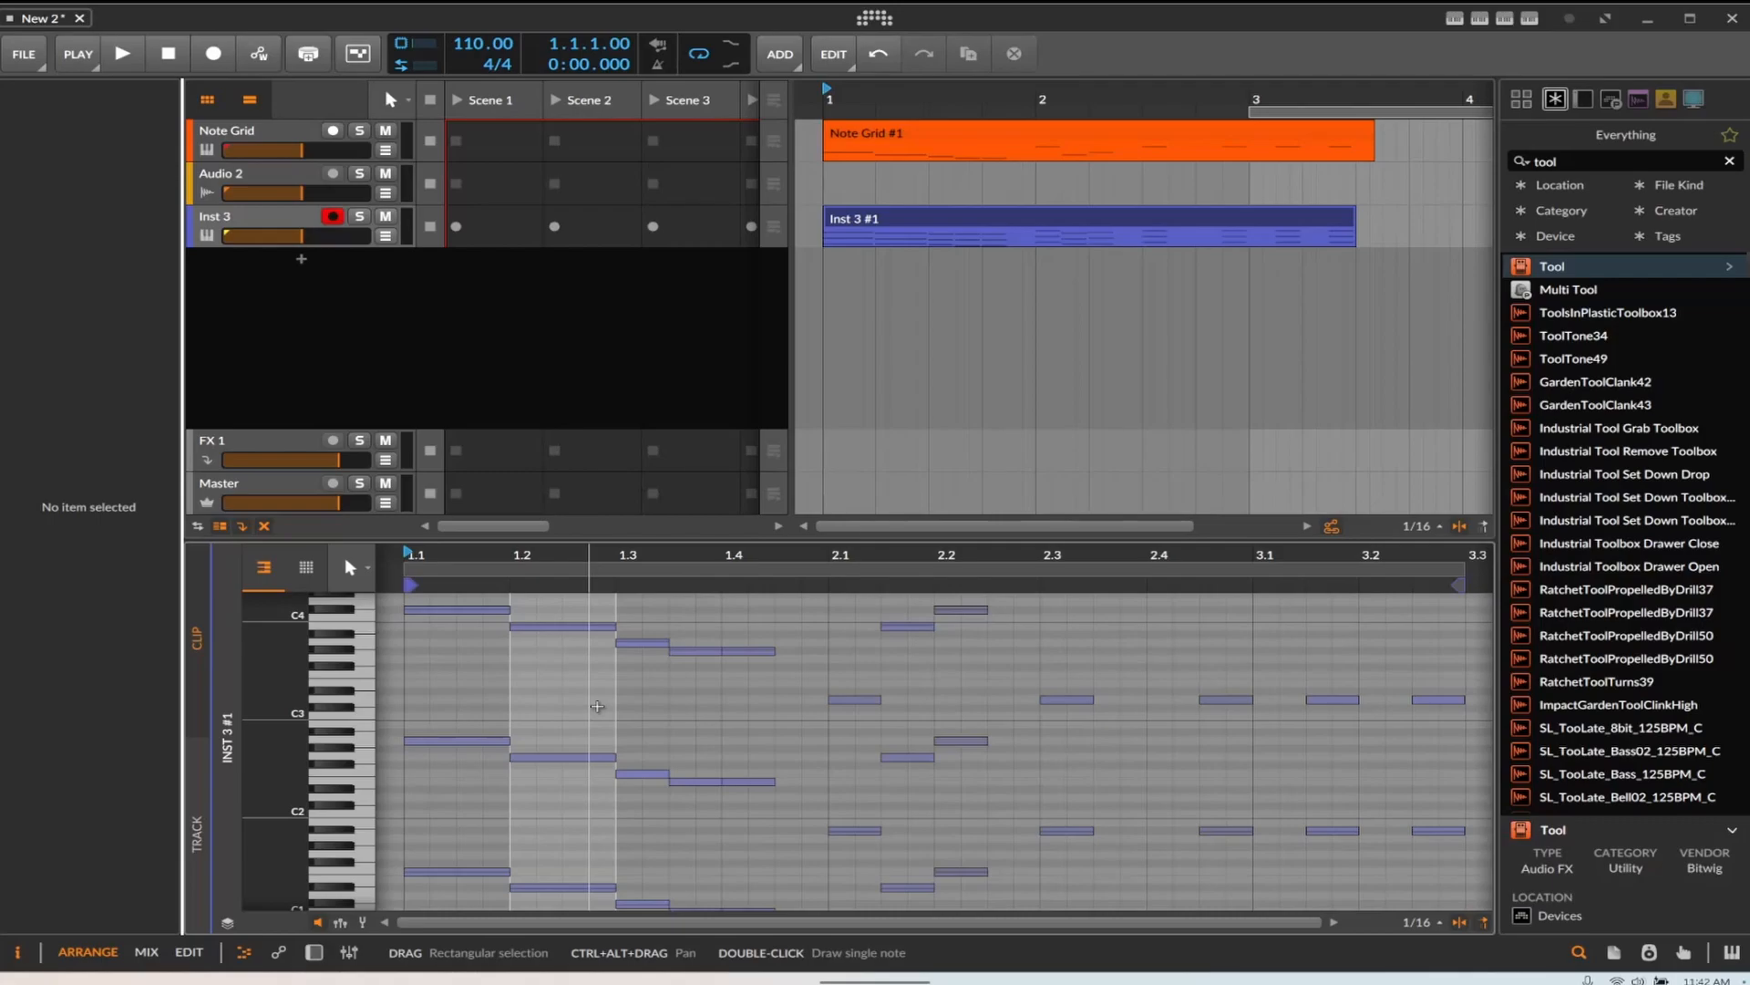
scroll(599, 708, "up", 3)
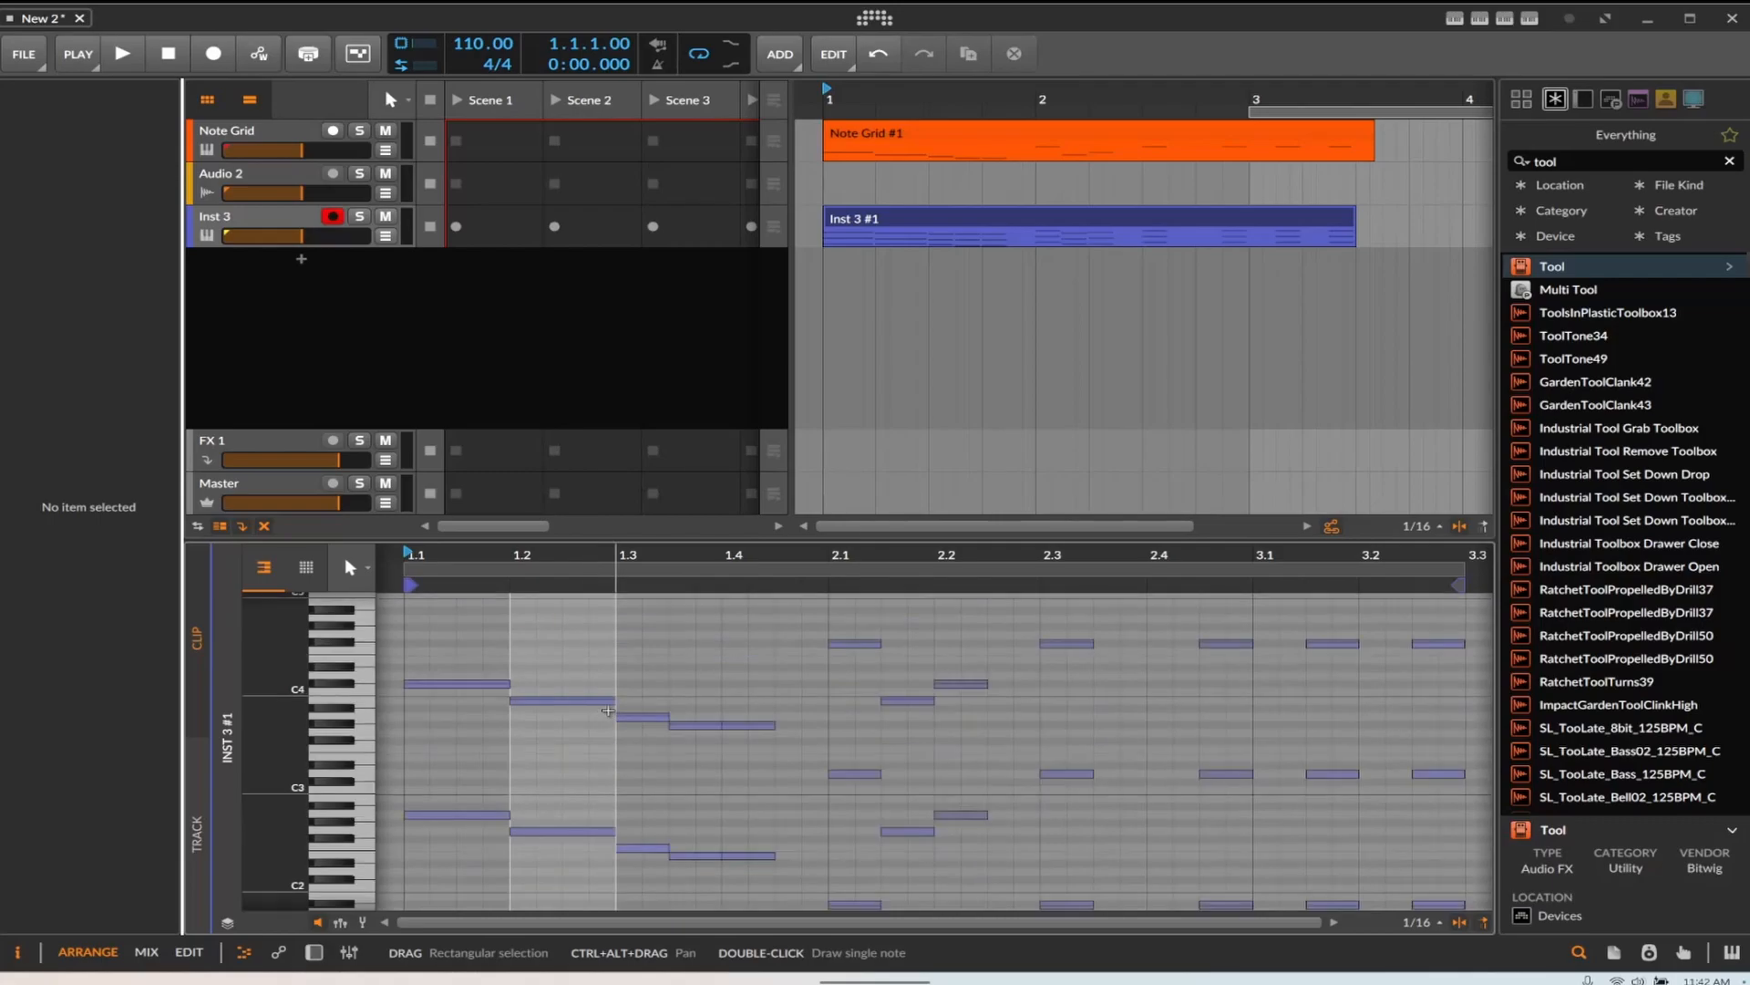
scroll(597, 738, "down", 6)
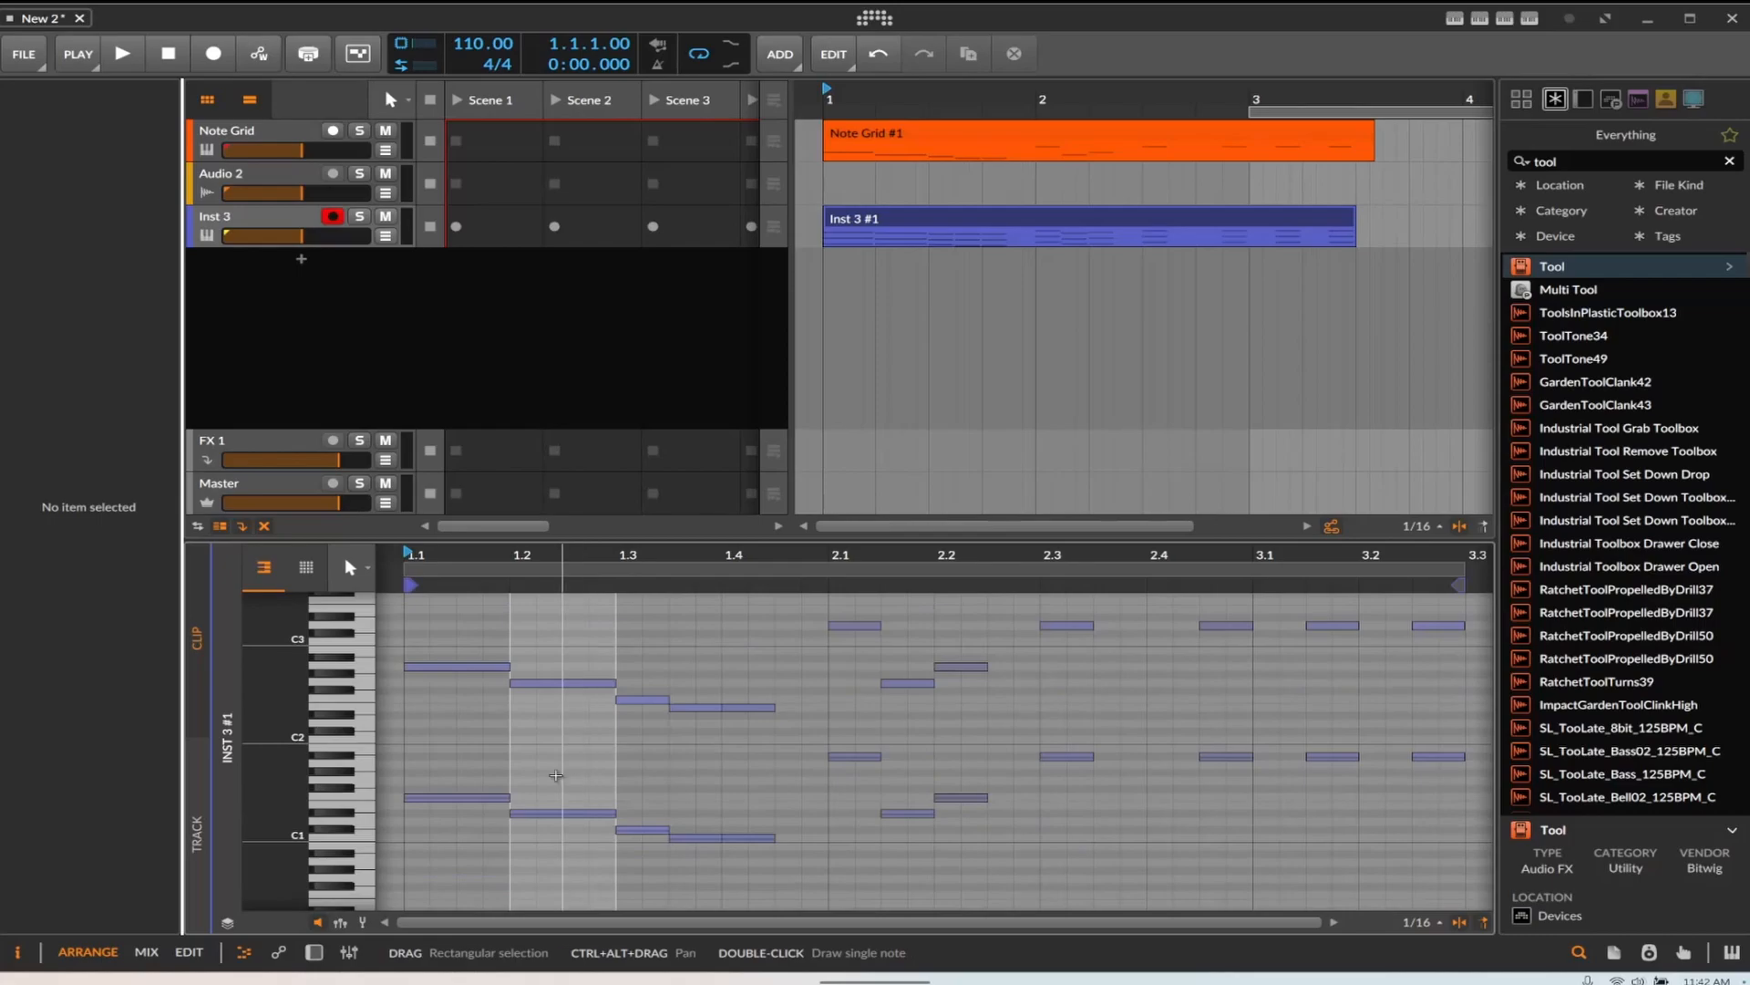
scroll(421, 786, "up", 3)
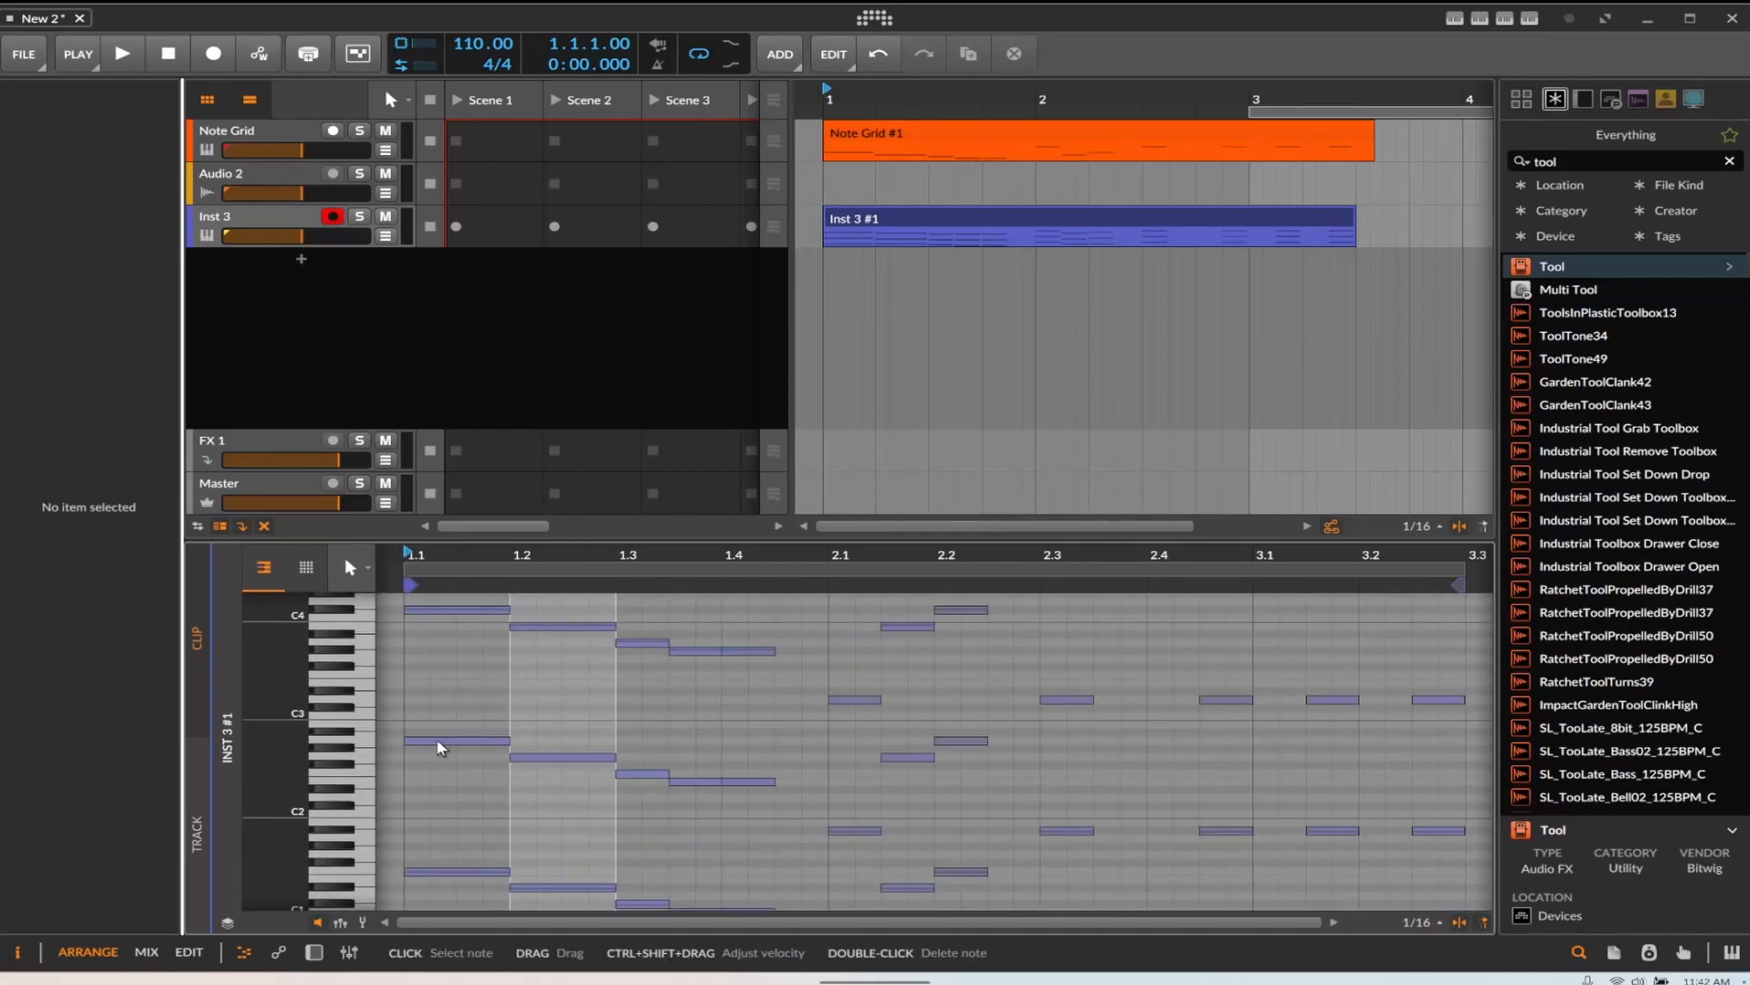
left_click(862, 138)
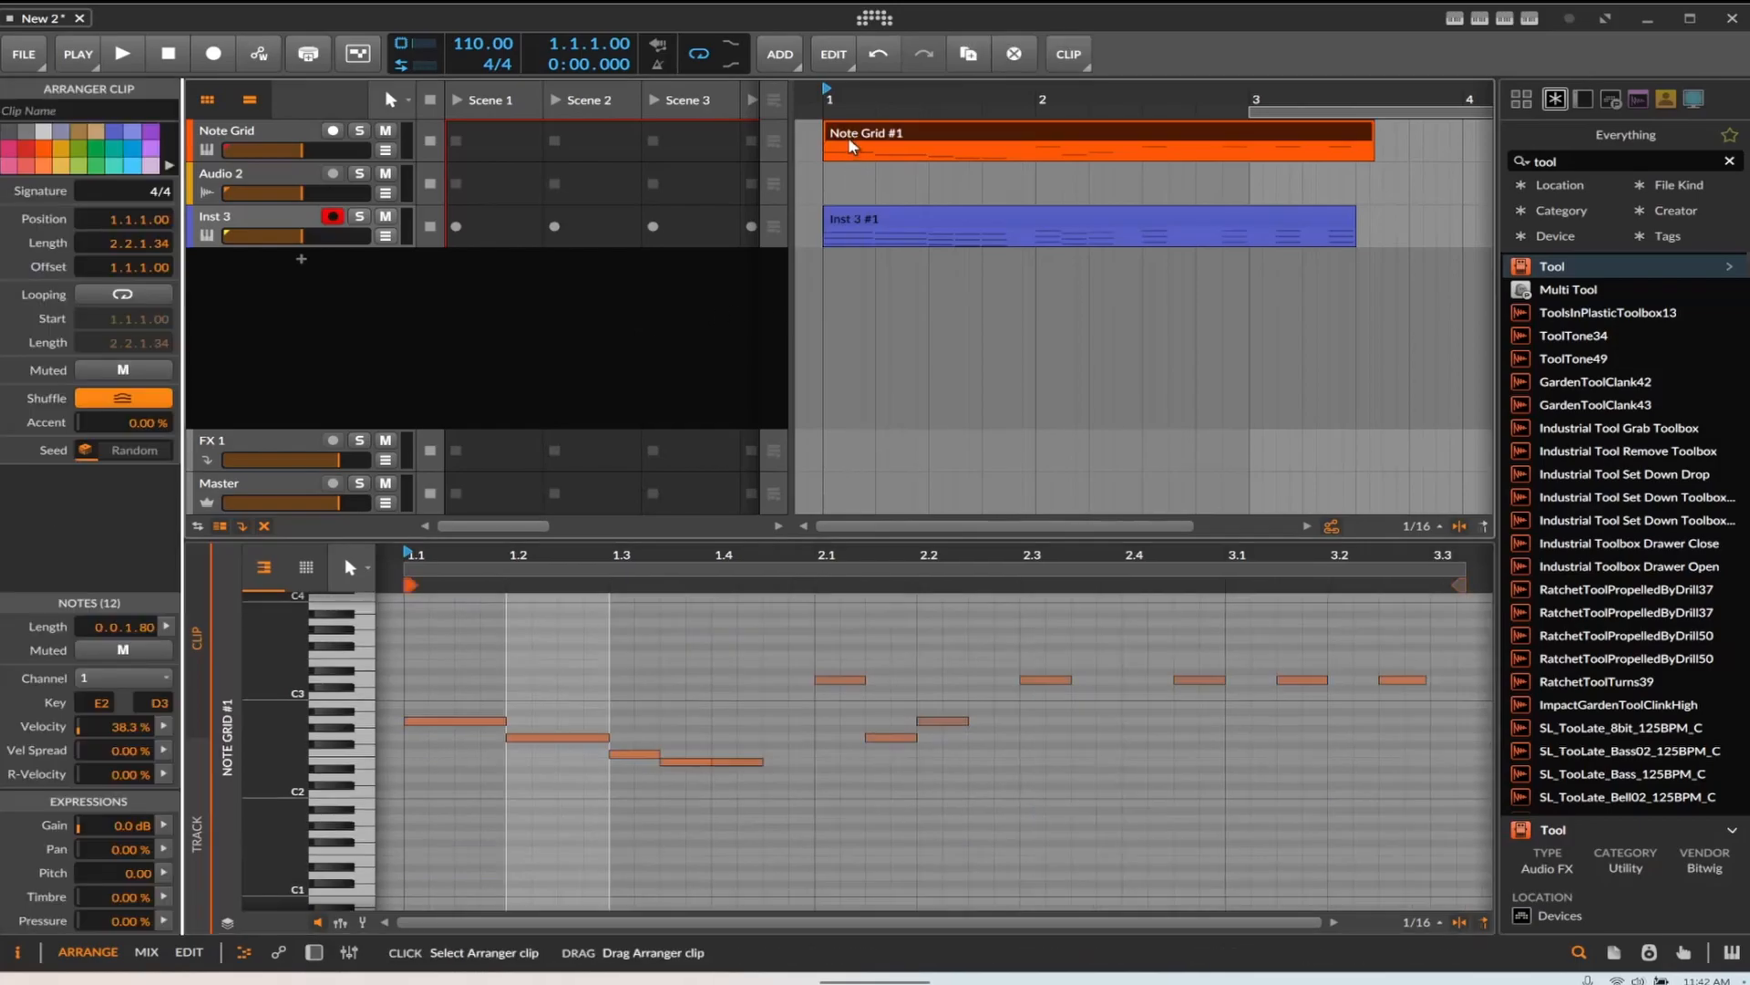
left_click(368, 724)
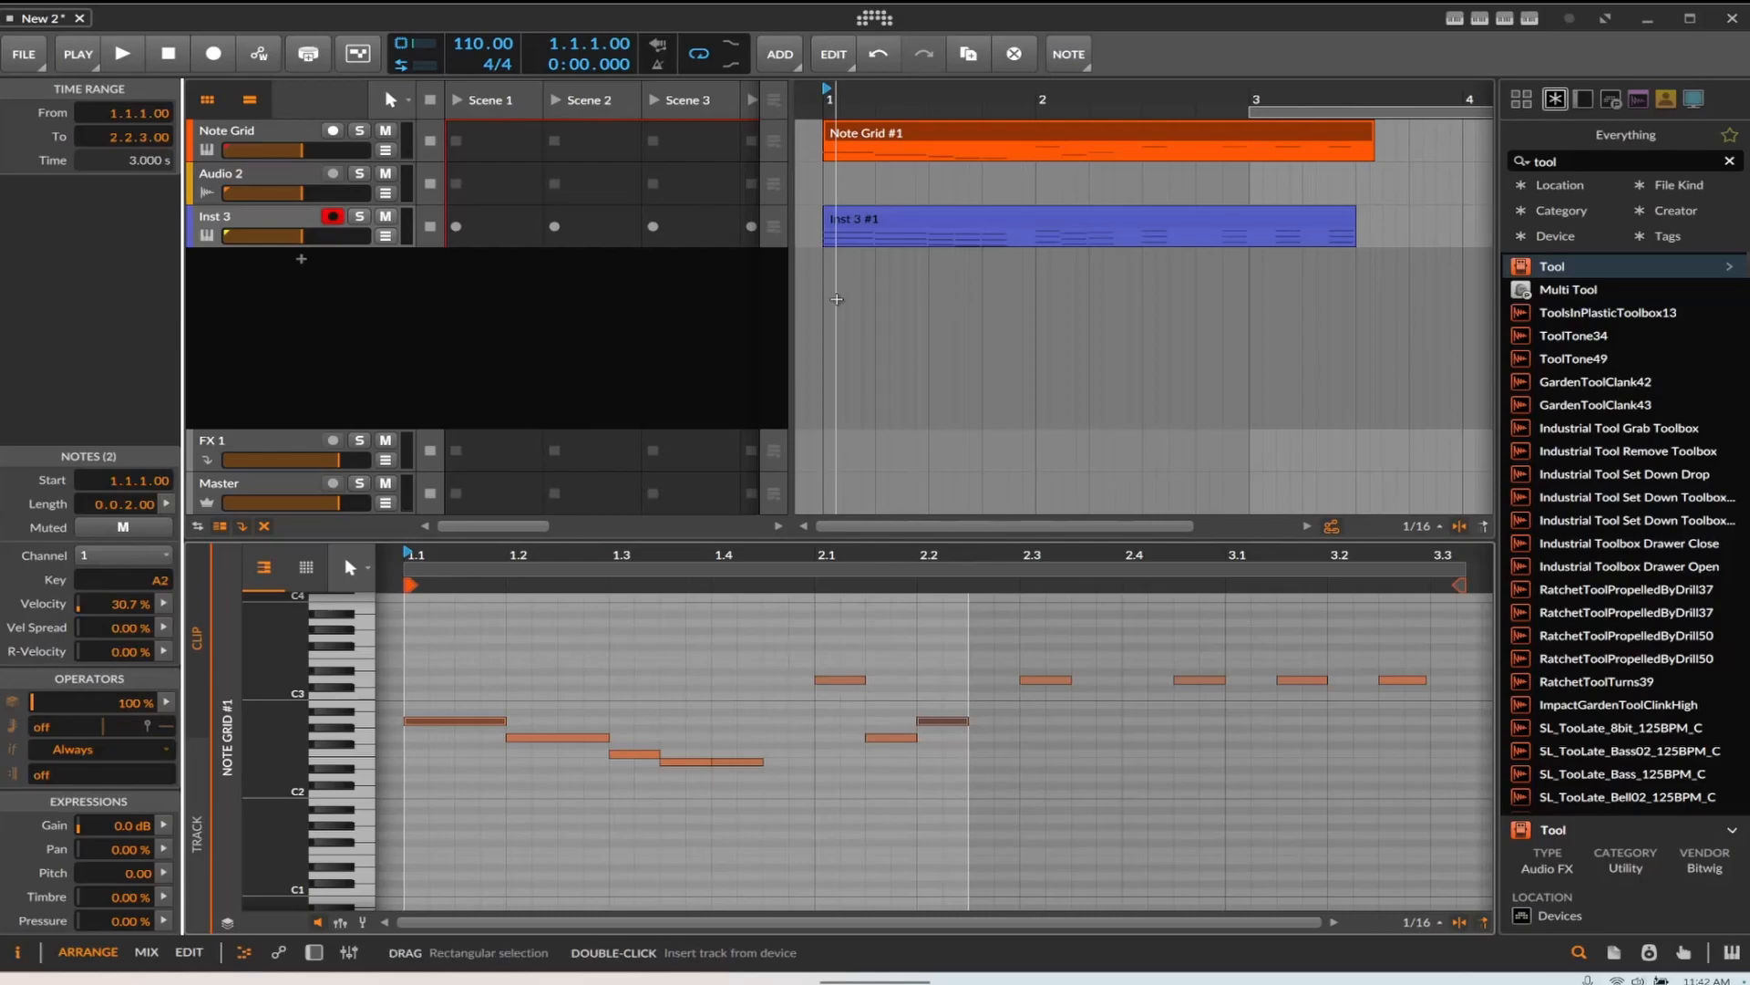
left_click(866, 226)
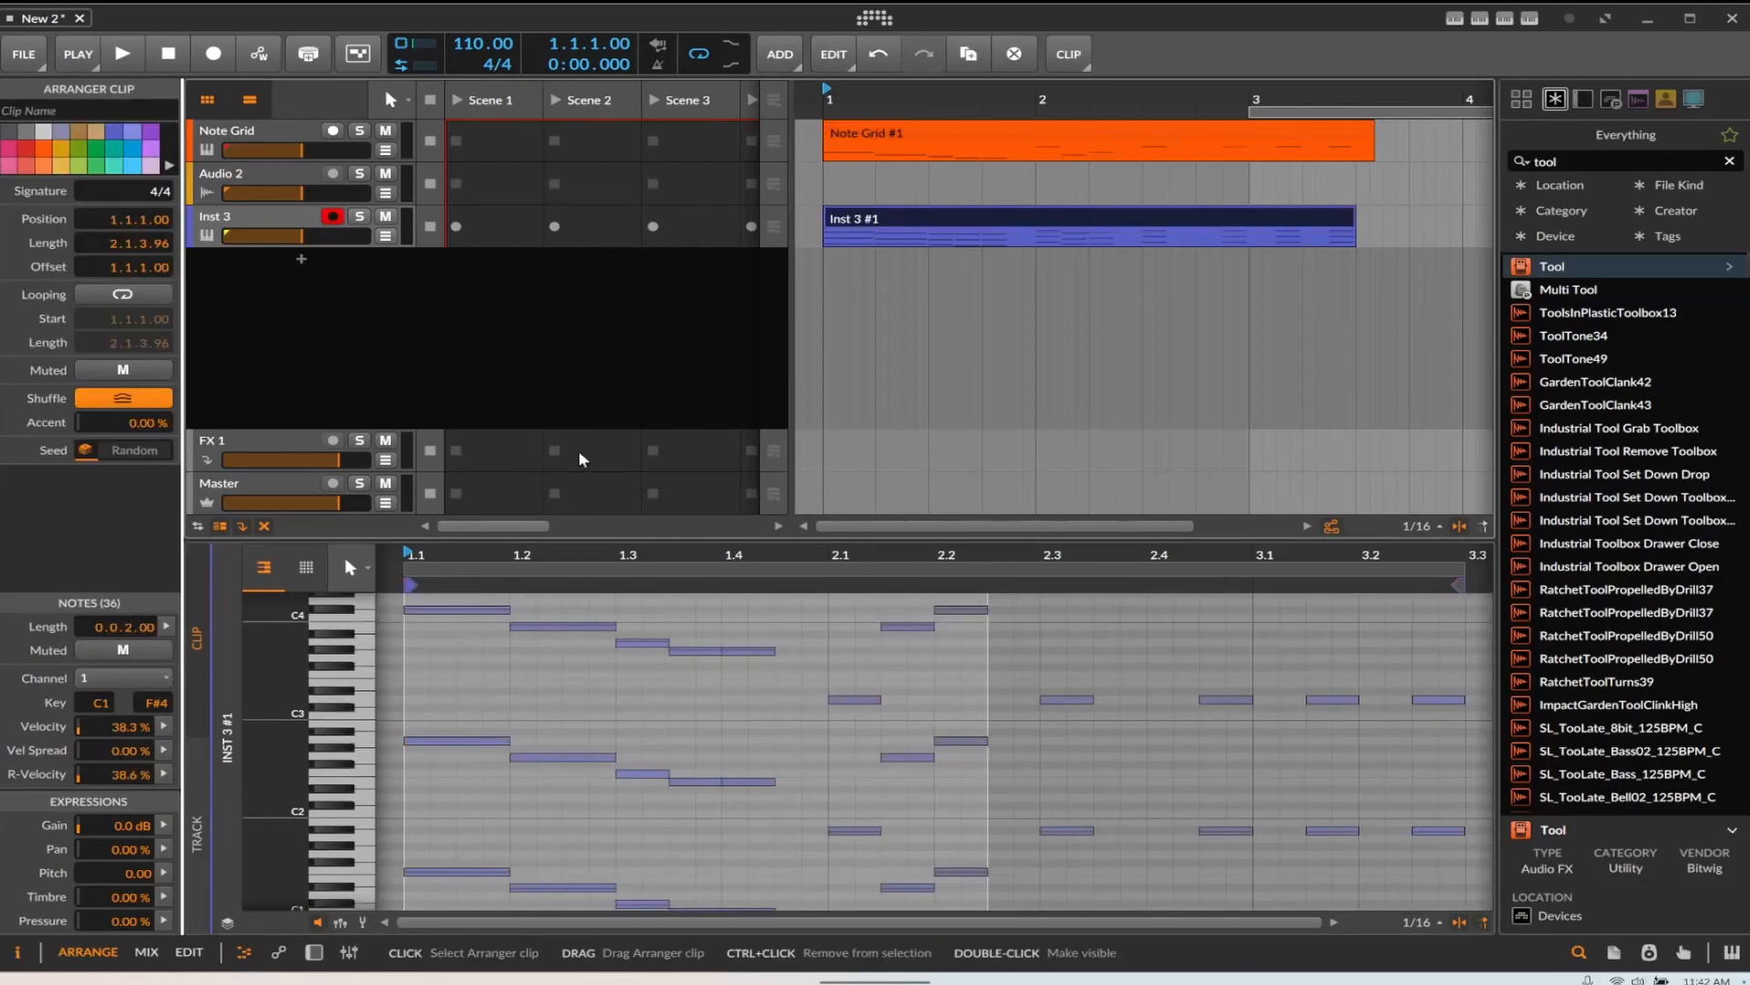
left_click(345, 613)
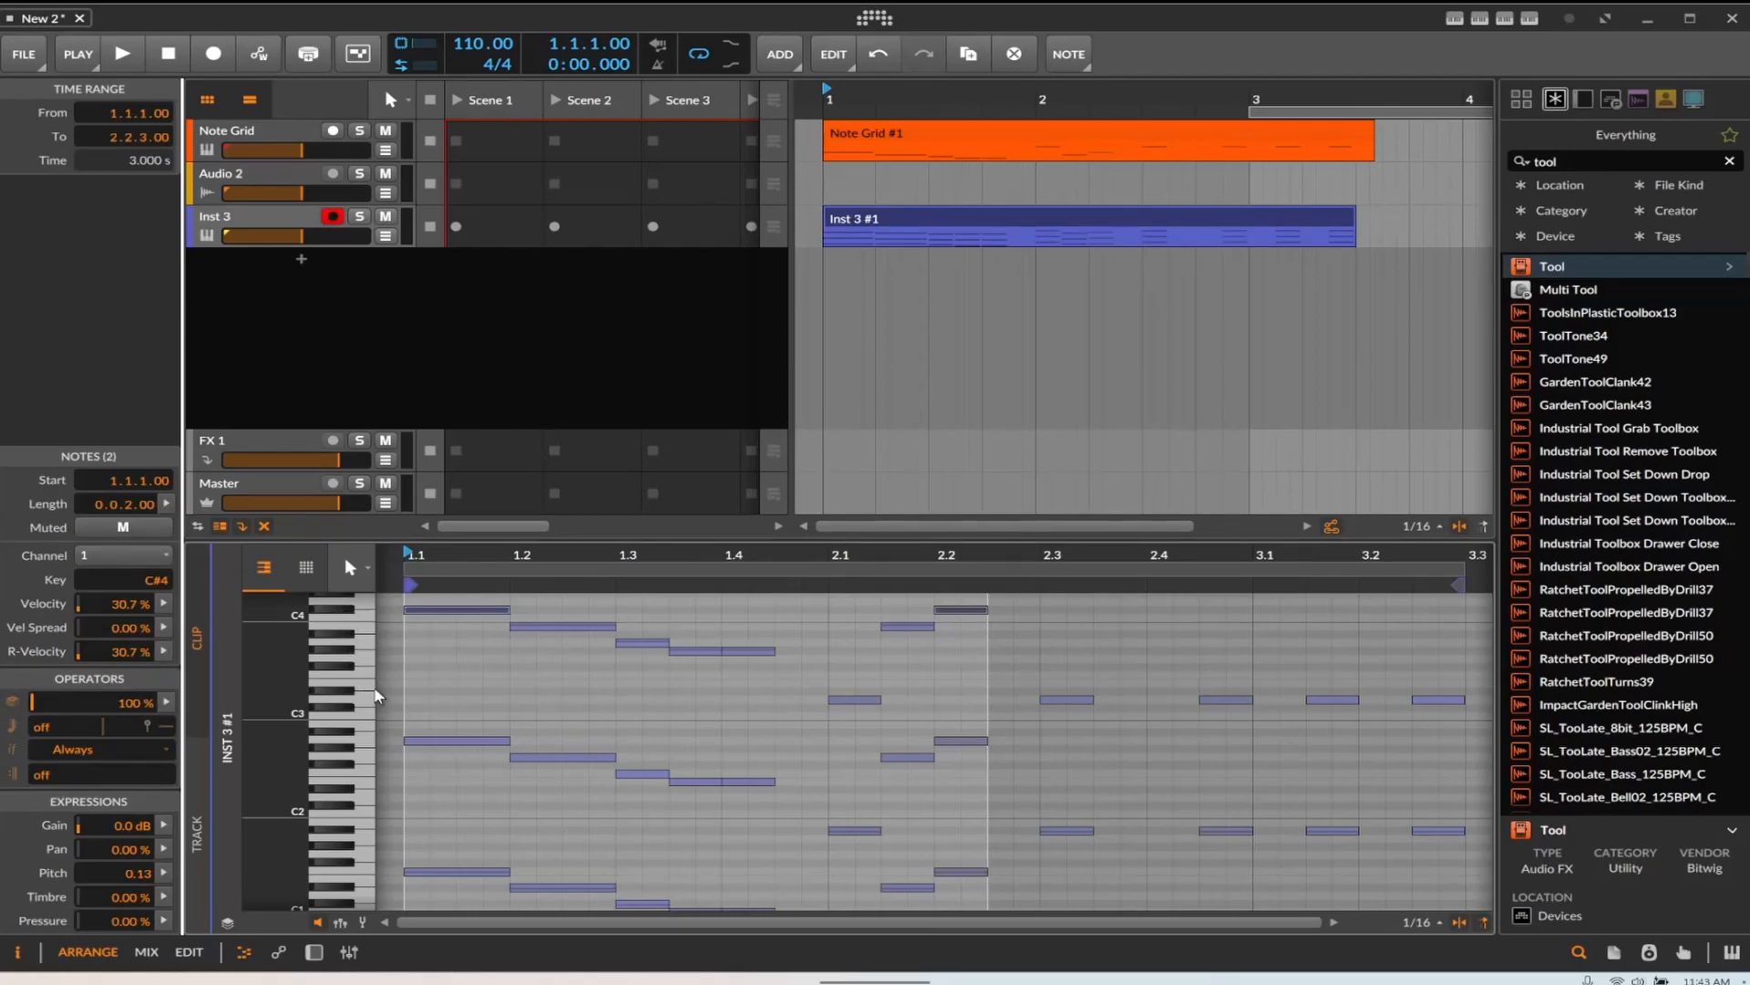
left_click(356, 751)
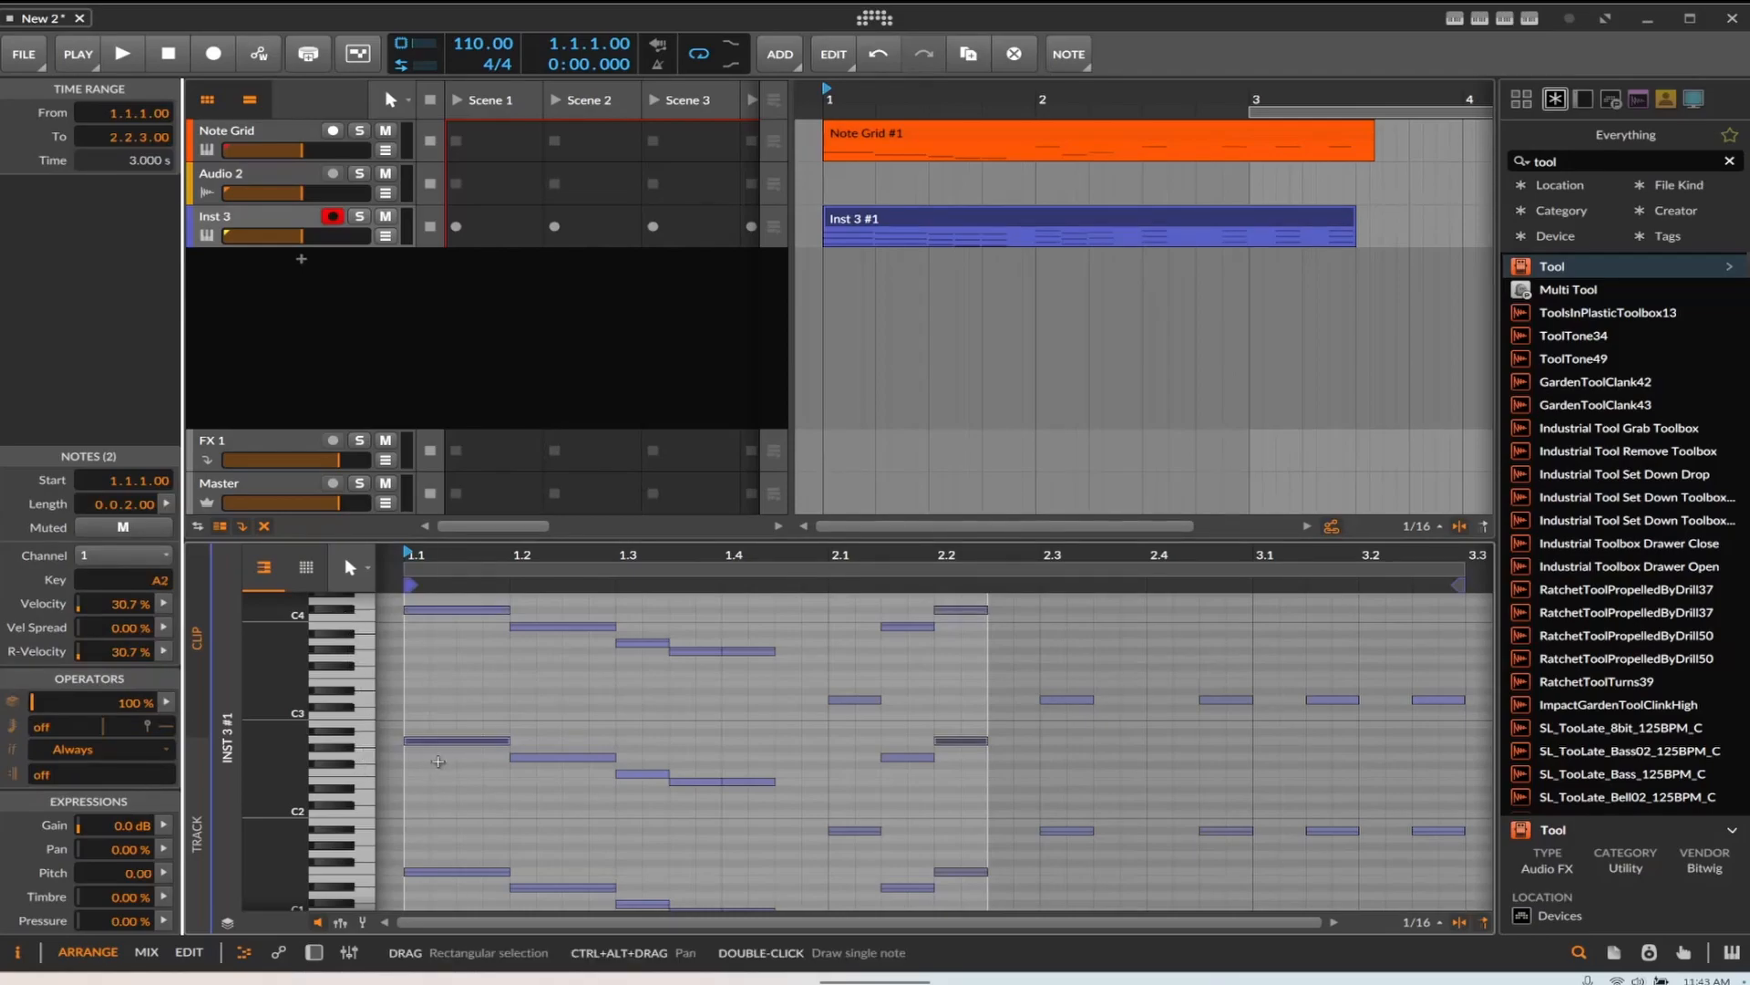
left_click(362, 873)
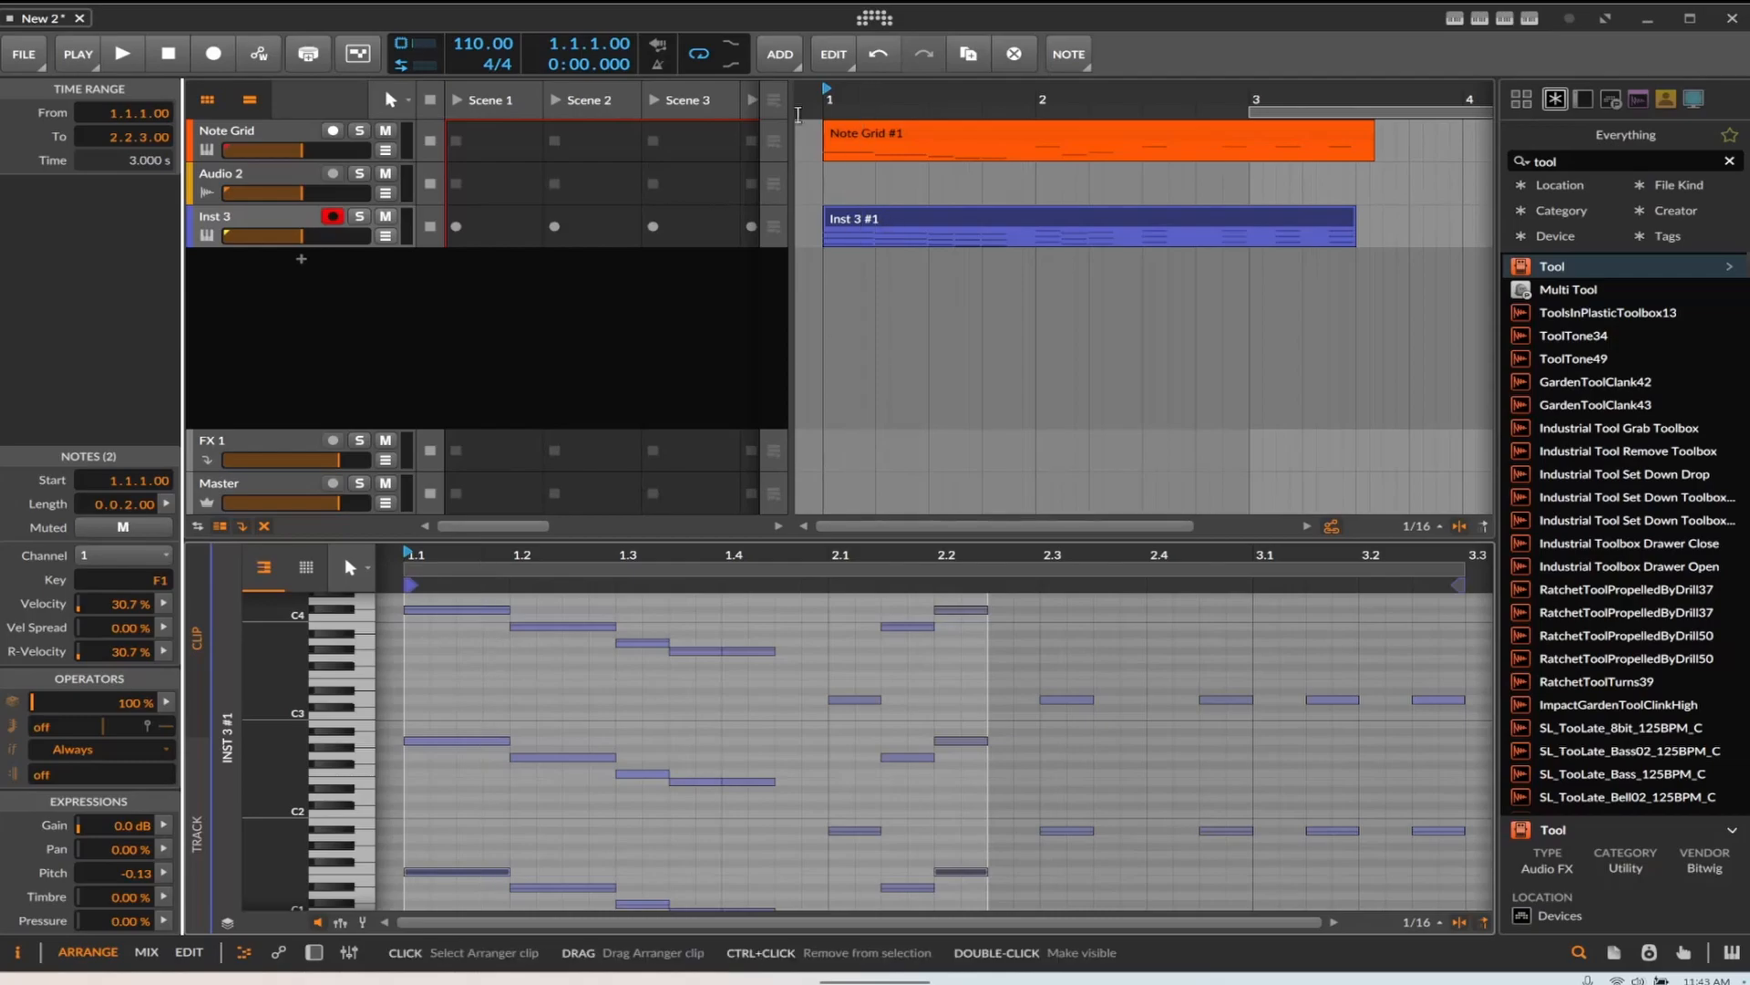
Open the Note Grid editor and drag the Pitch Buss module into the patch
left_click(272, 145)
key("d")
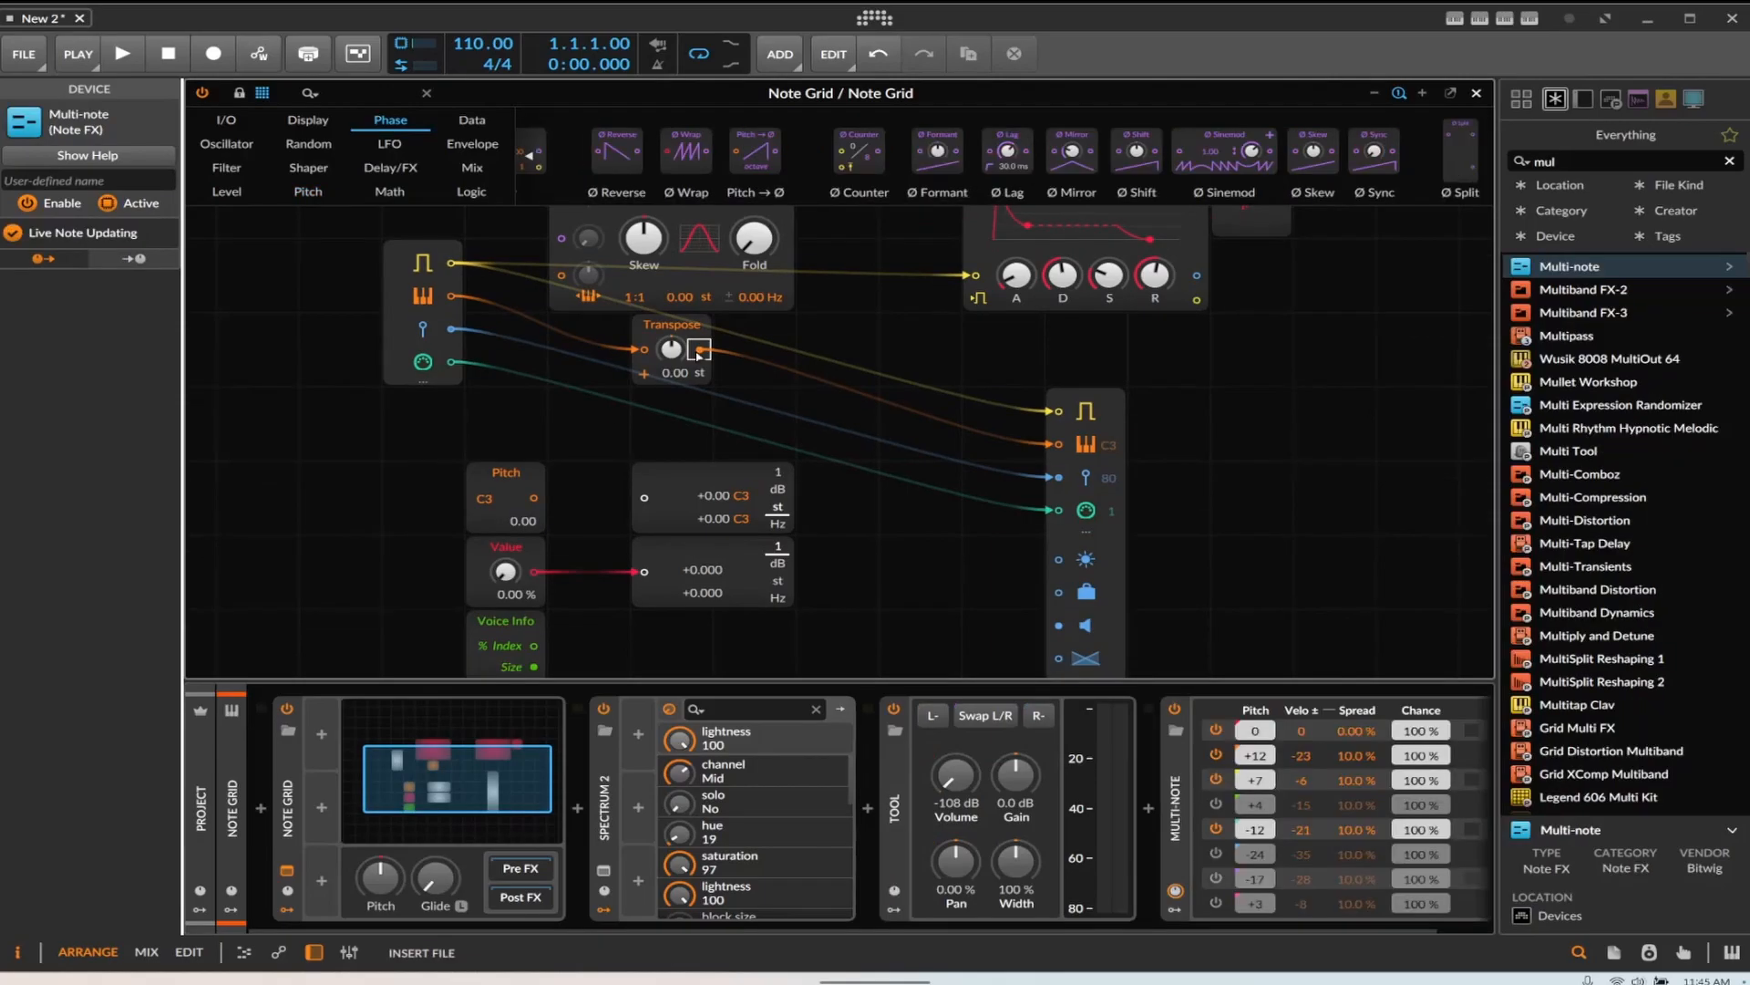
left_click_drag(1225, 155, 841, 323)
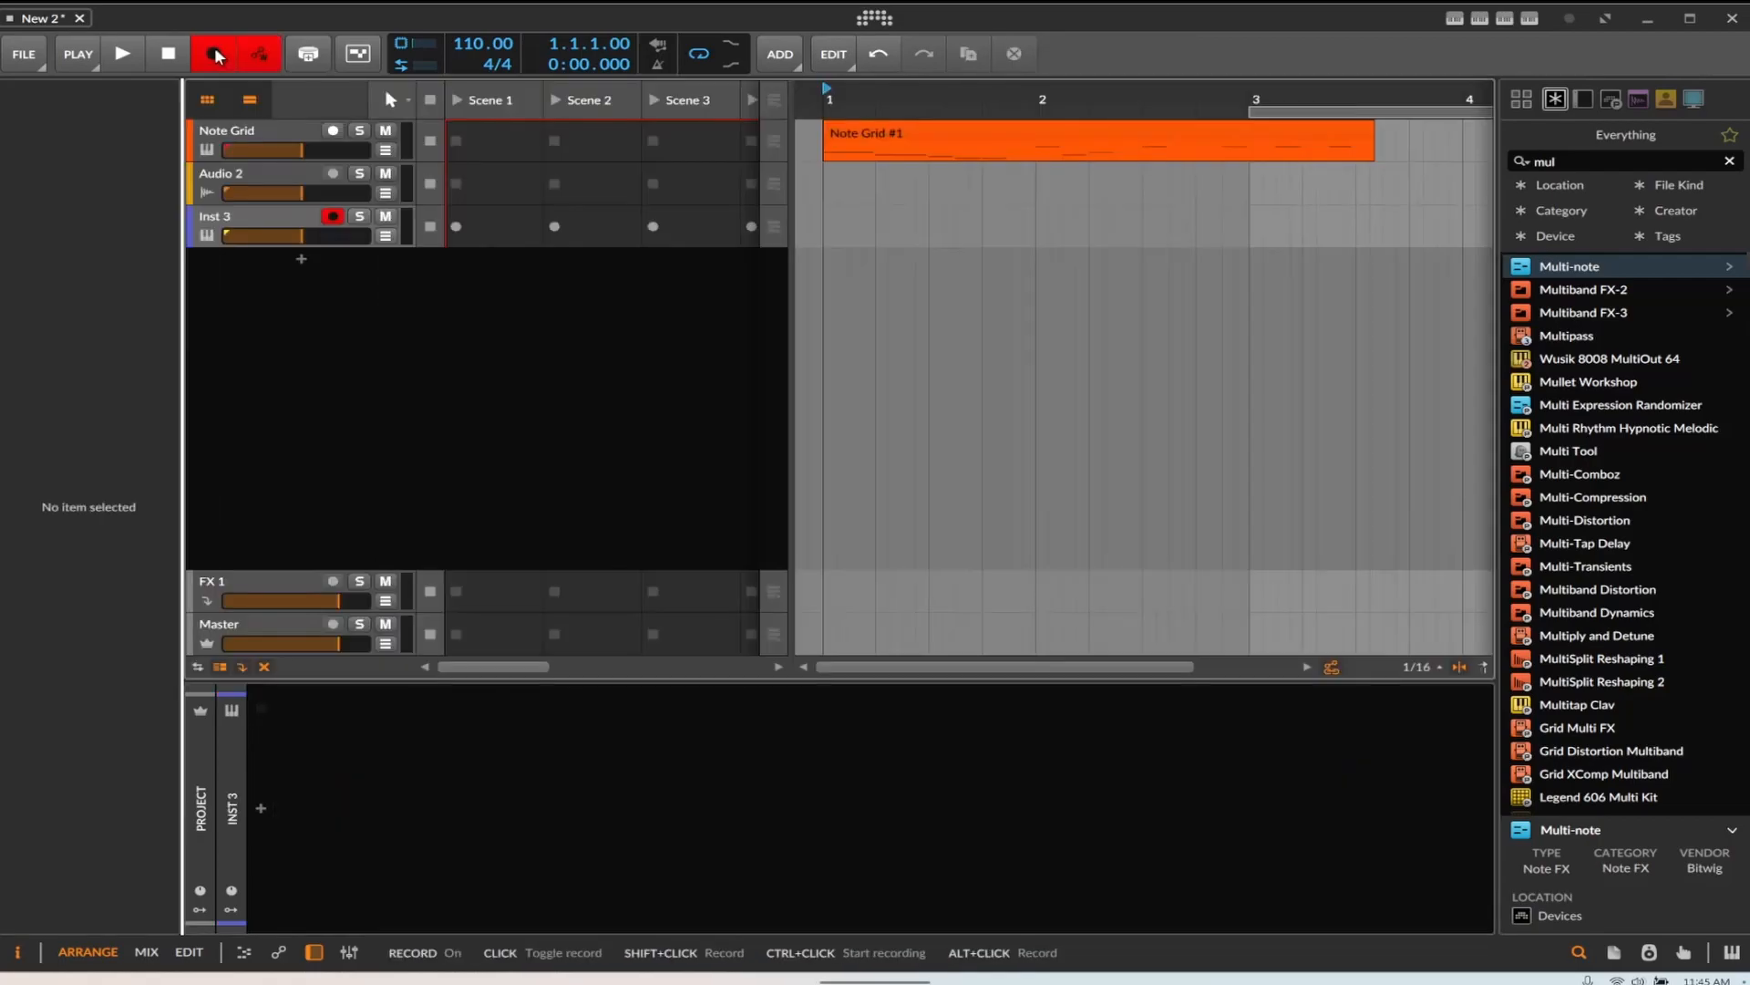
Record another take onto Inst 3 and open the recorded clip in the note editor
left_click(117, 54)
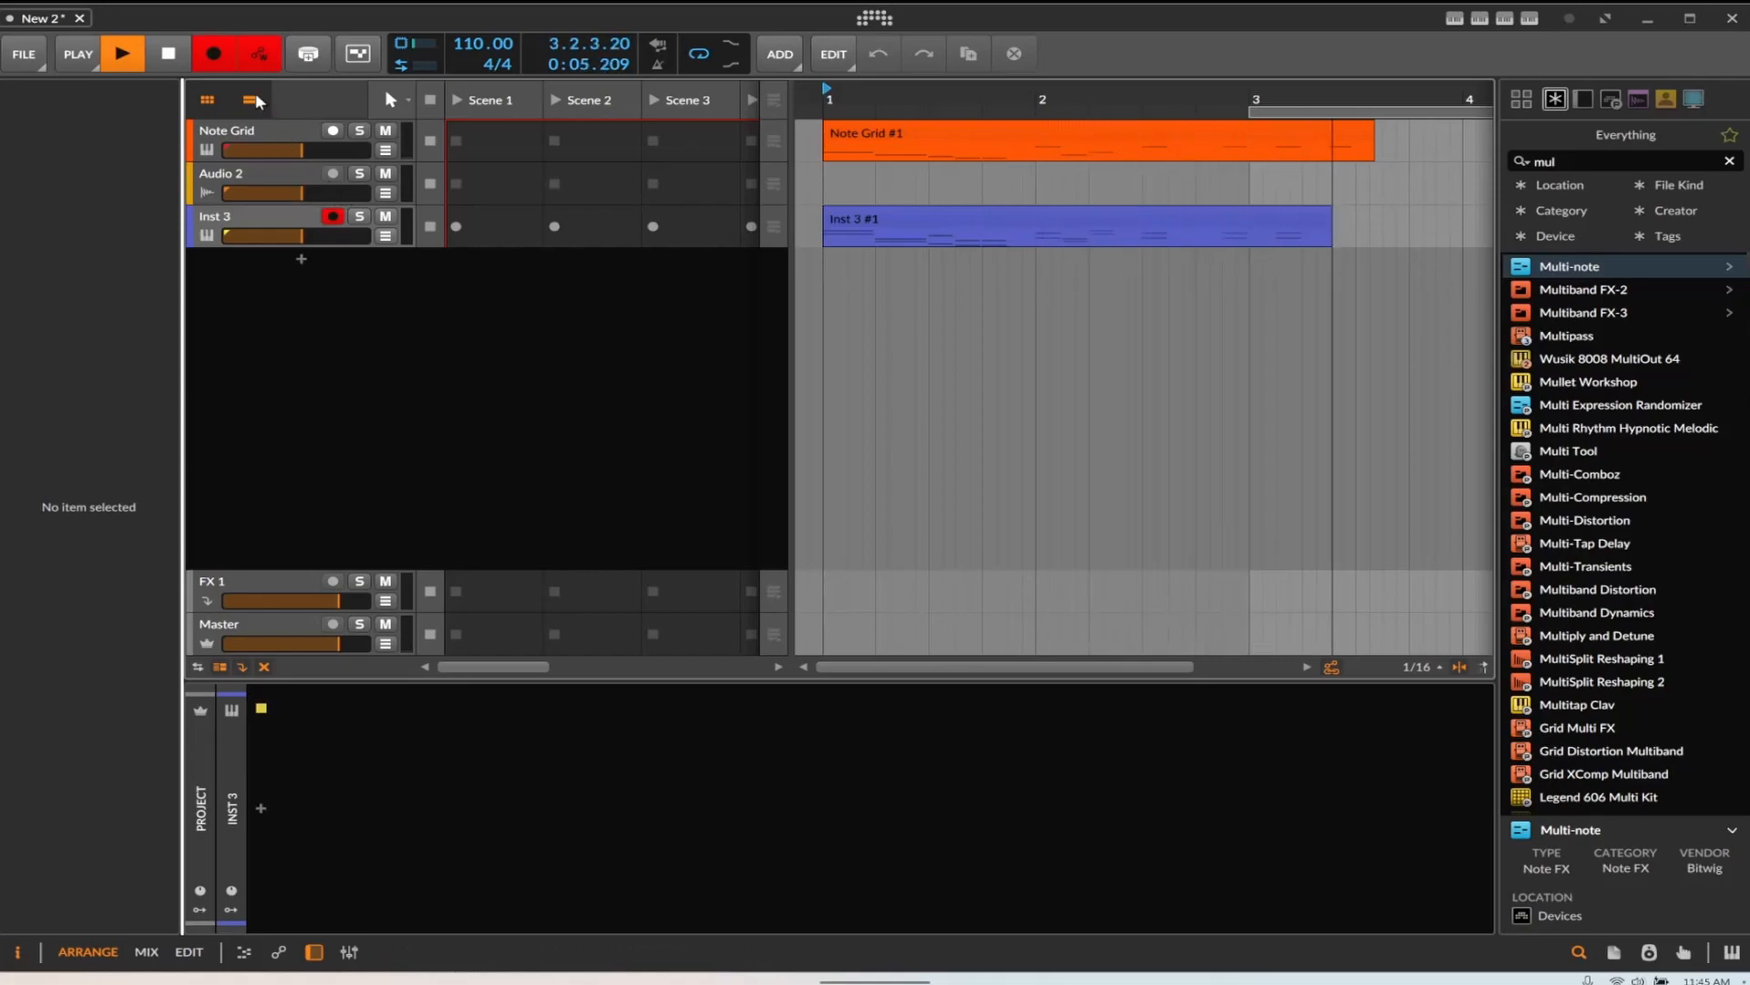
left_click(167, 53)
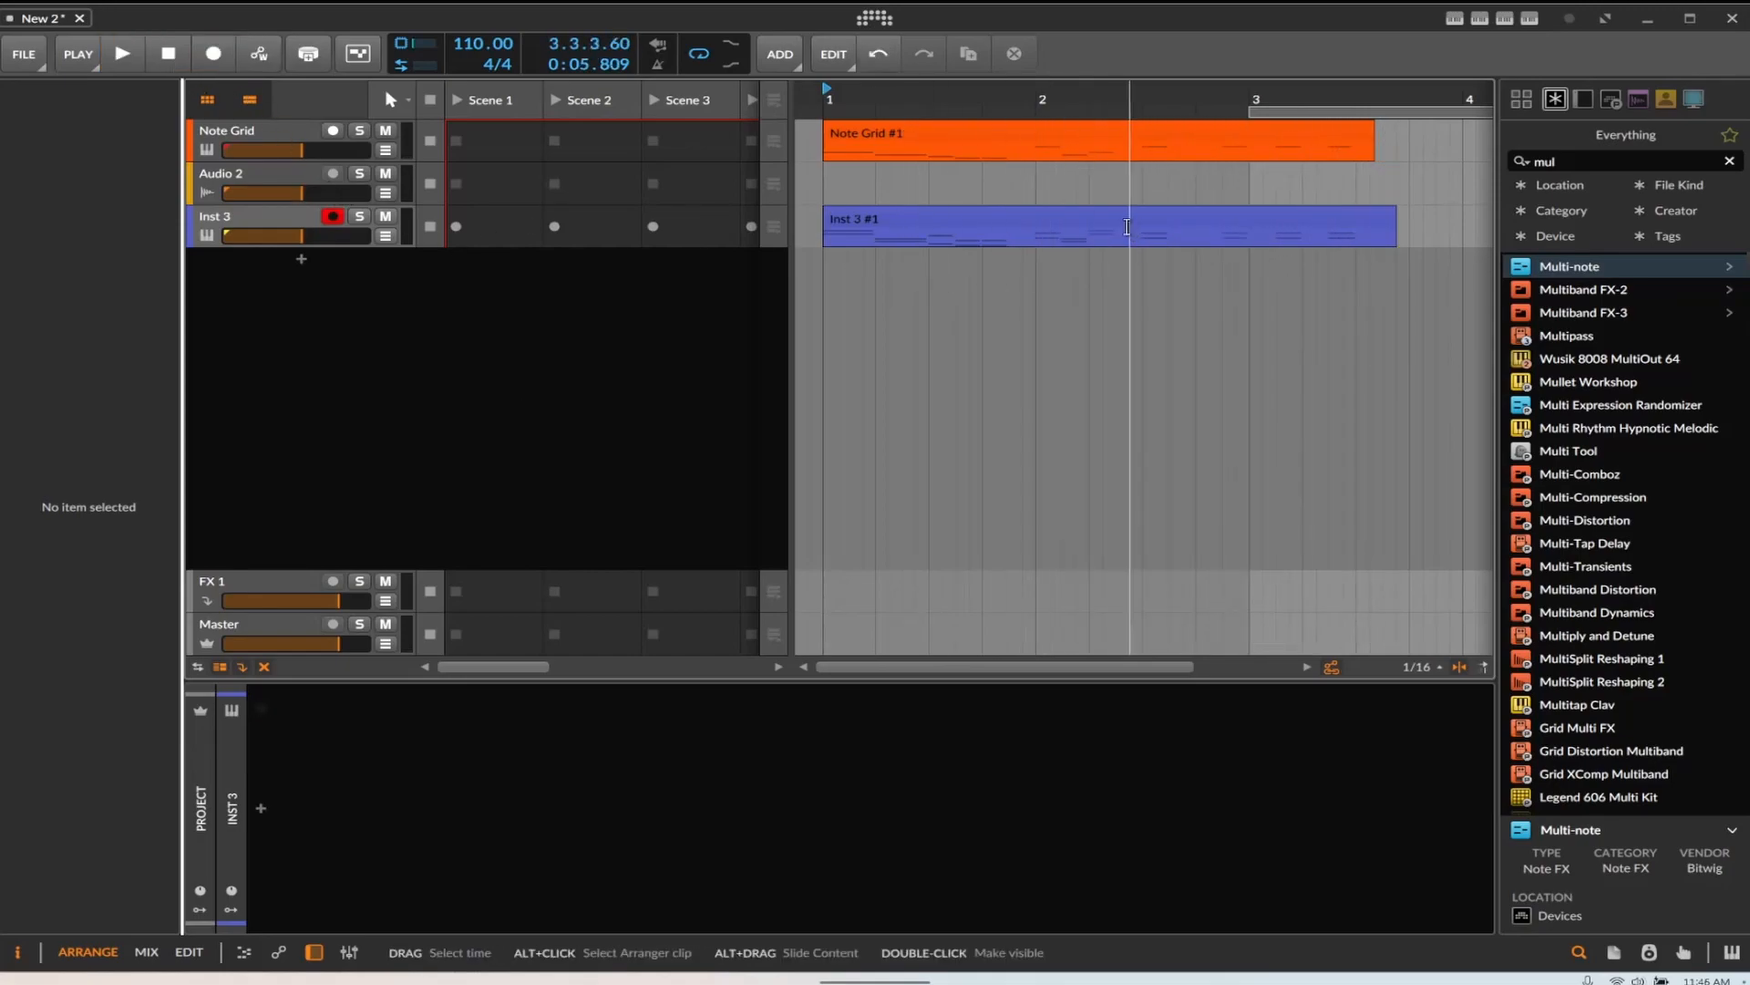
double_click(1122, 222)
Enlarge the note editor and examine the recorded clip's highest stacked notes by selecting them per key
scroll(1045, 707, "up", 3)
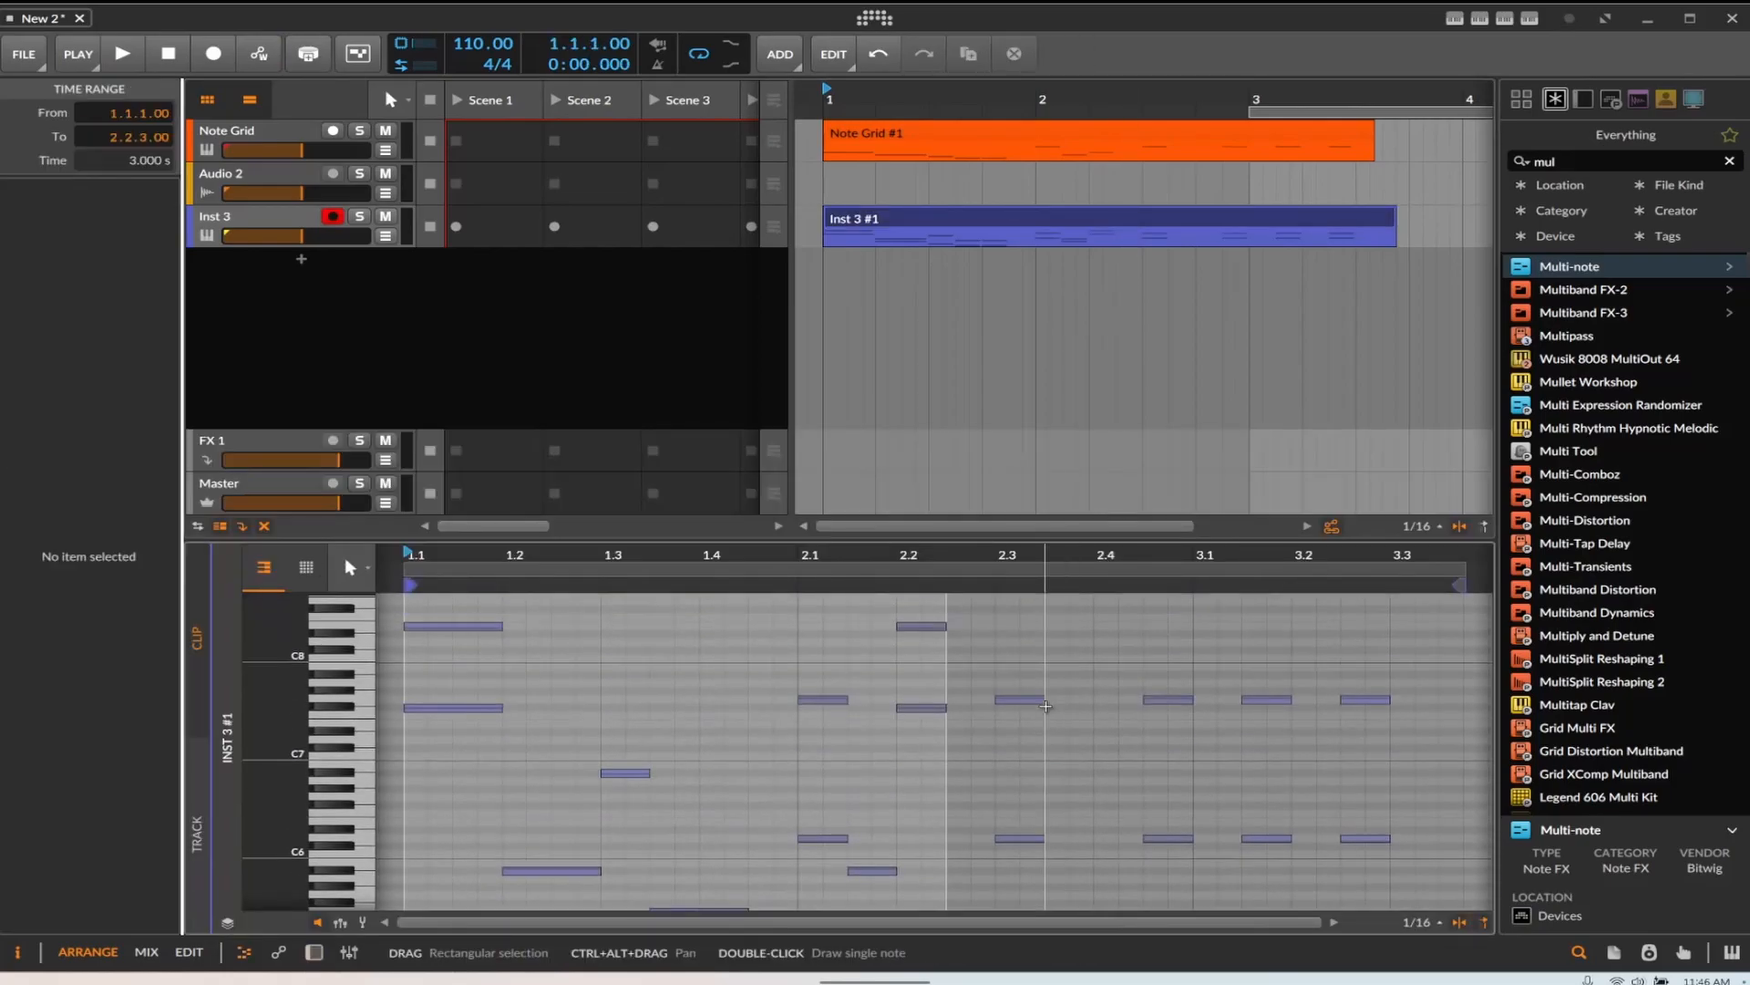
scroll(1000, 636, "down", 2)
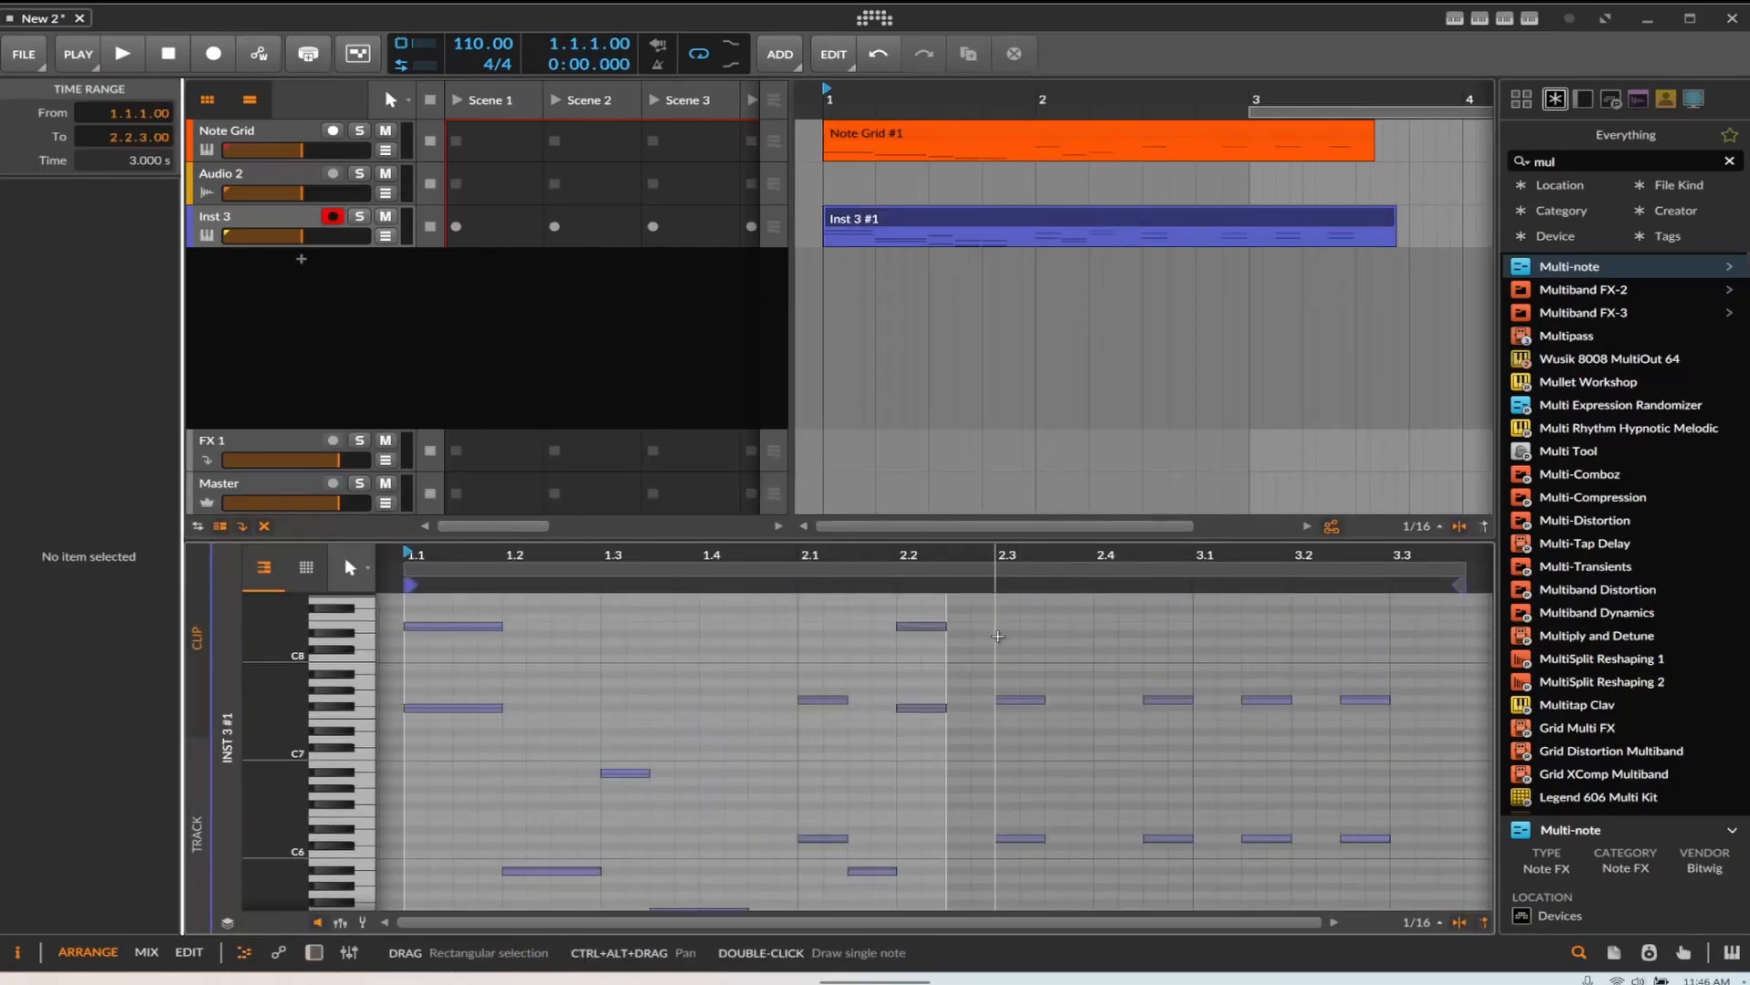
left_click_drag(656, 538, 657, 297)
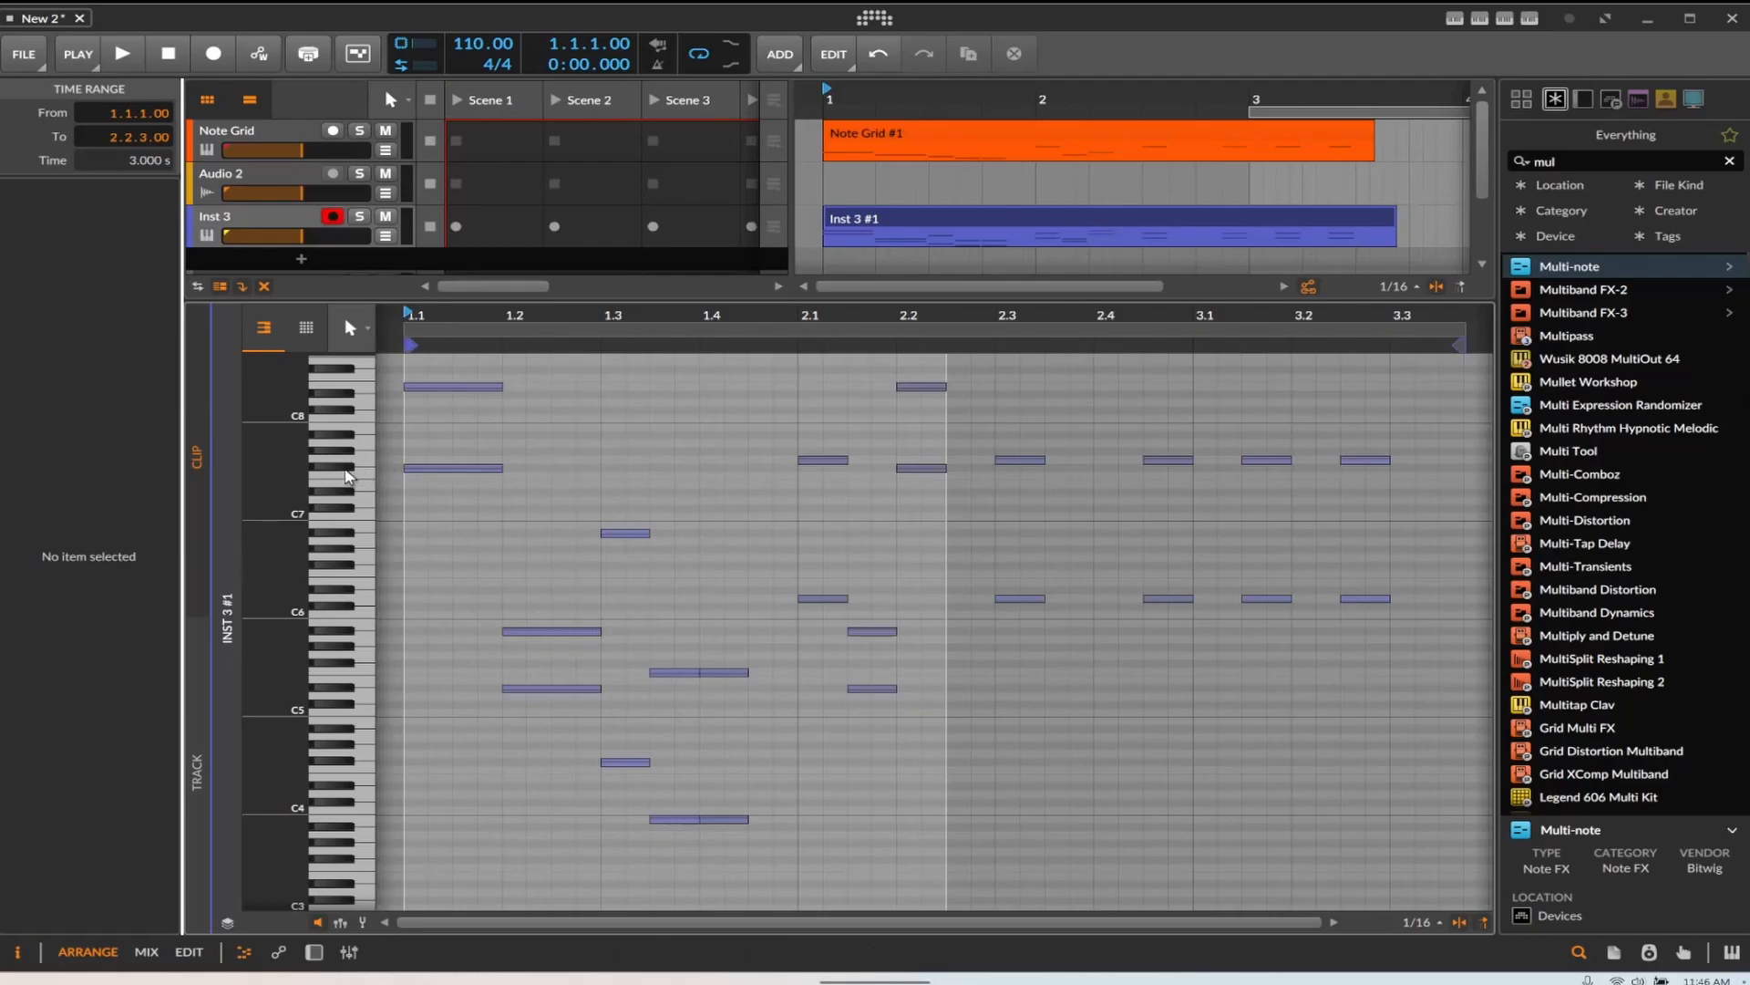
left_click(351, 469)
left_click(356, 394)
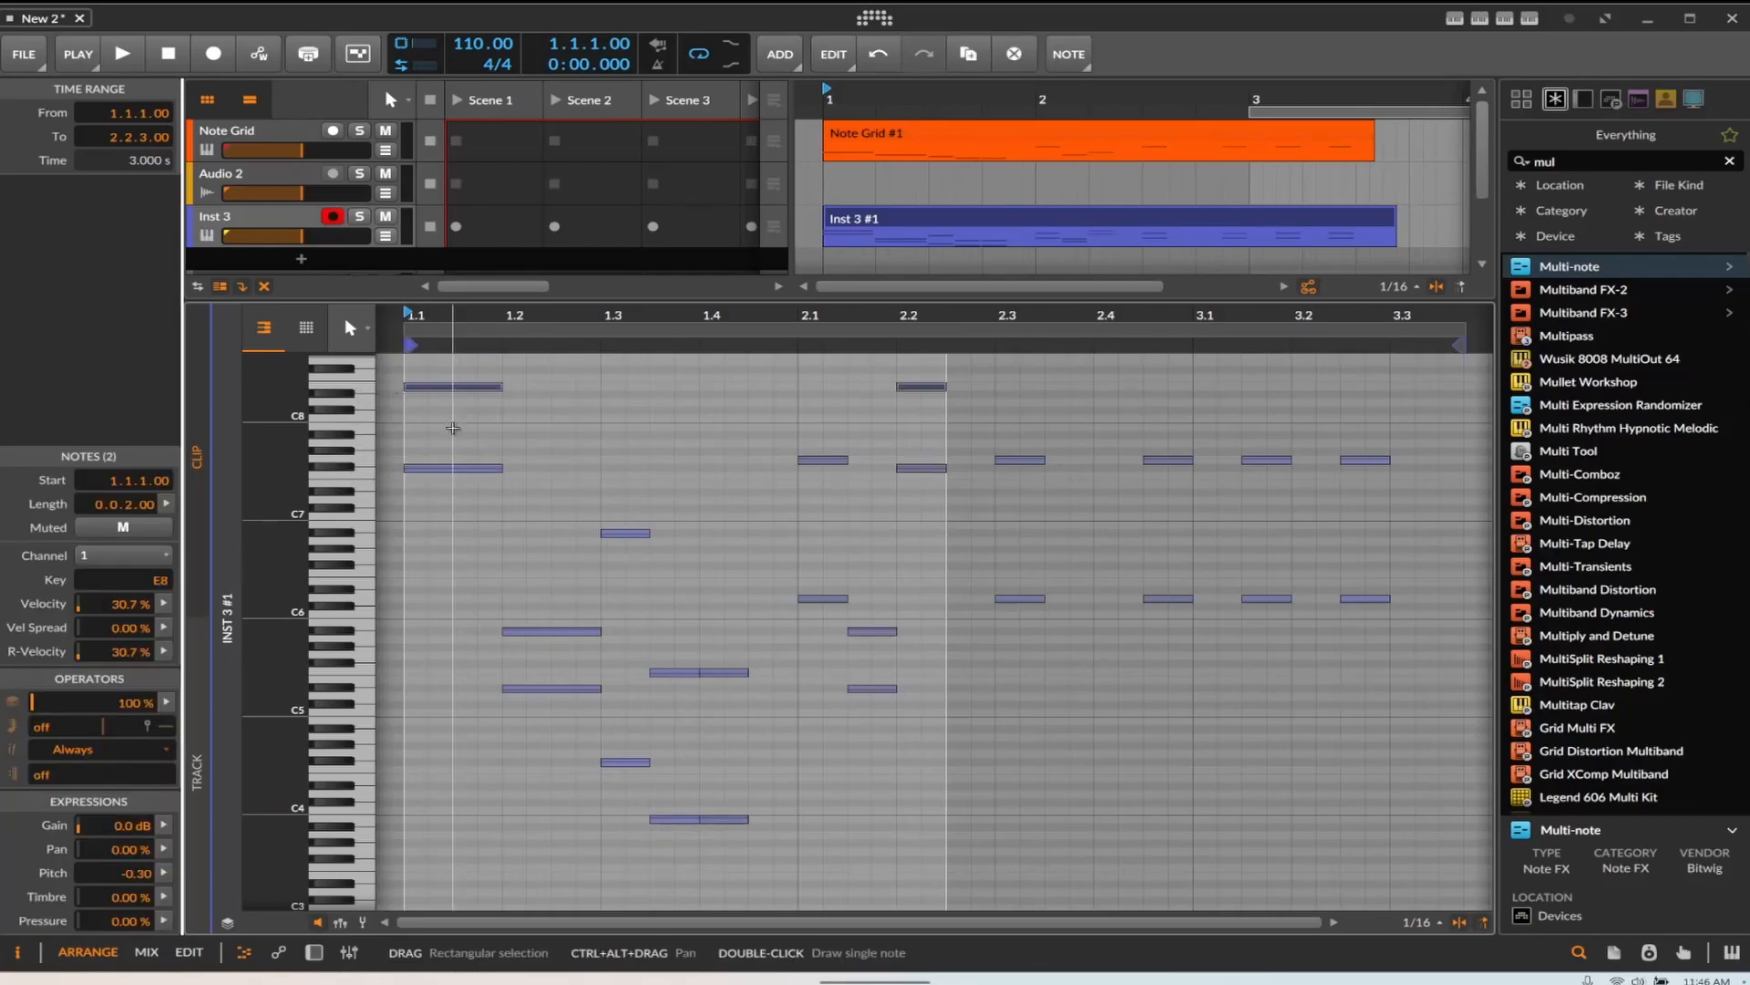
scroll(453, 425, "down", 5)
scroll(453, 426, "up", 5)
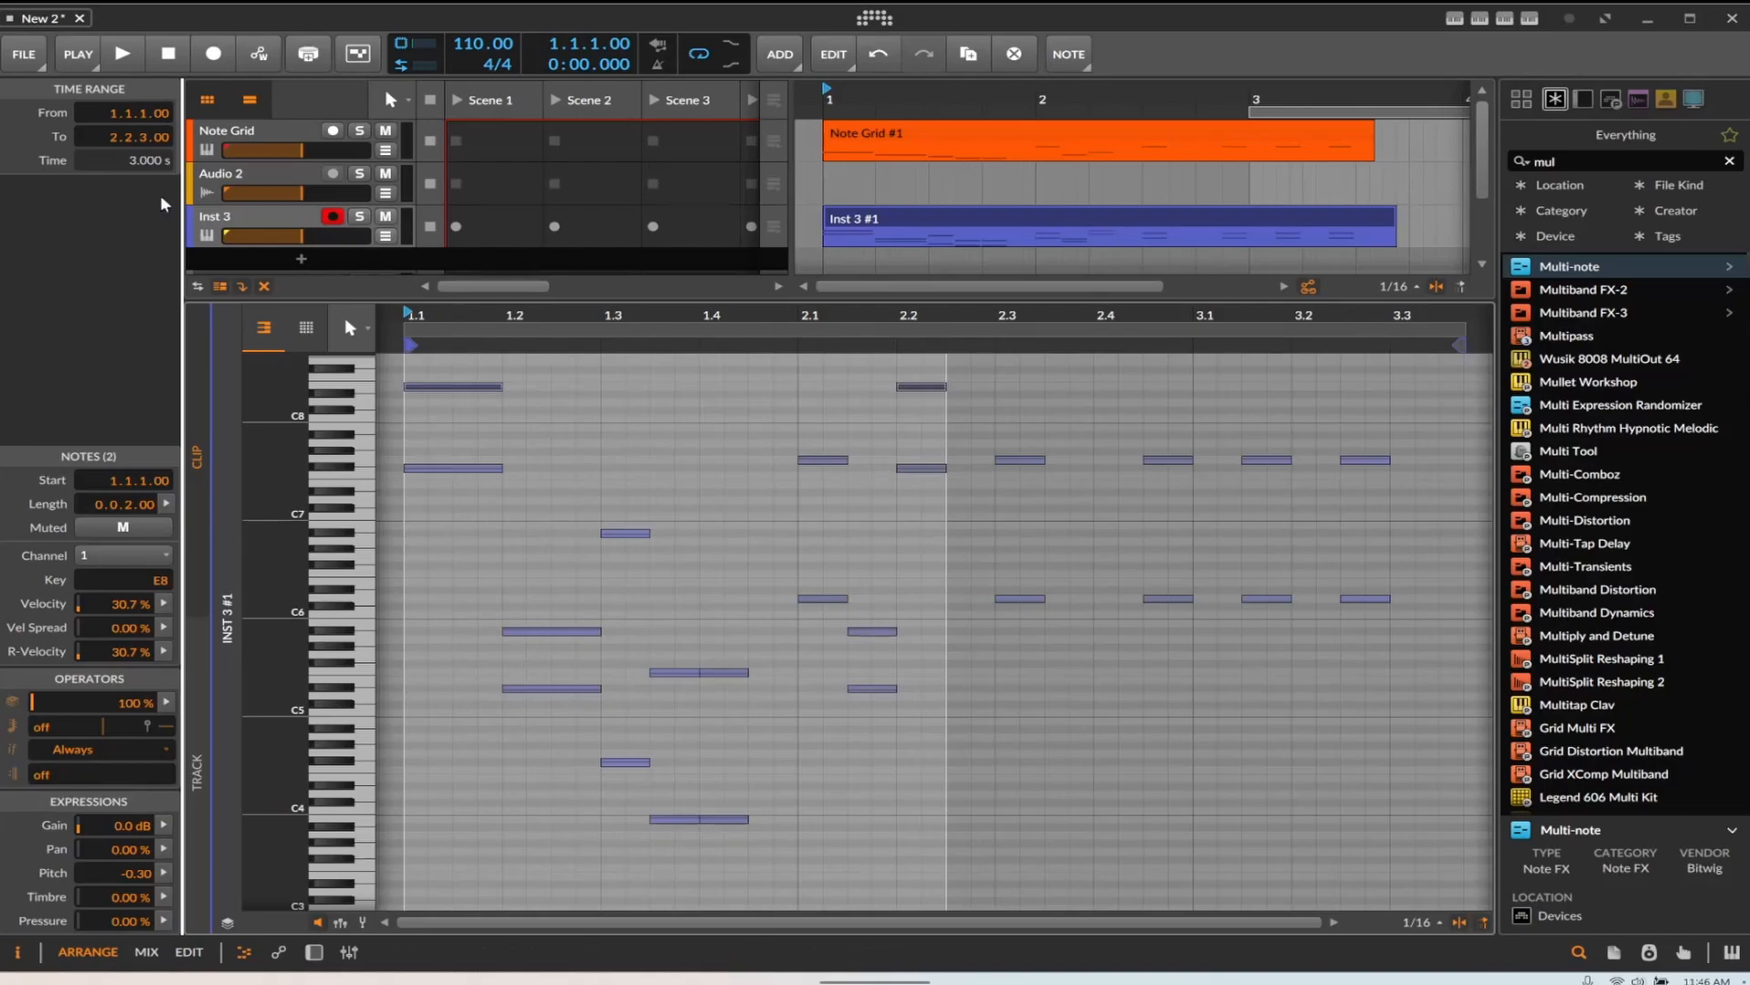
Play the project and close the Spectrum 2 plugin window
key("space")
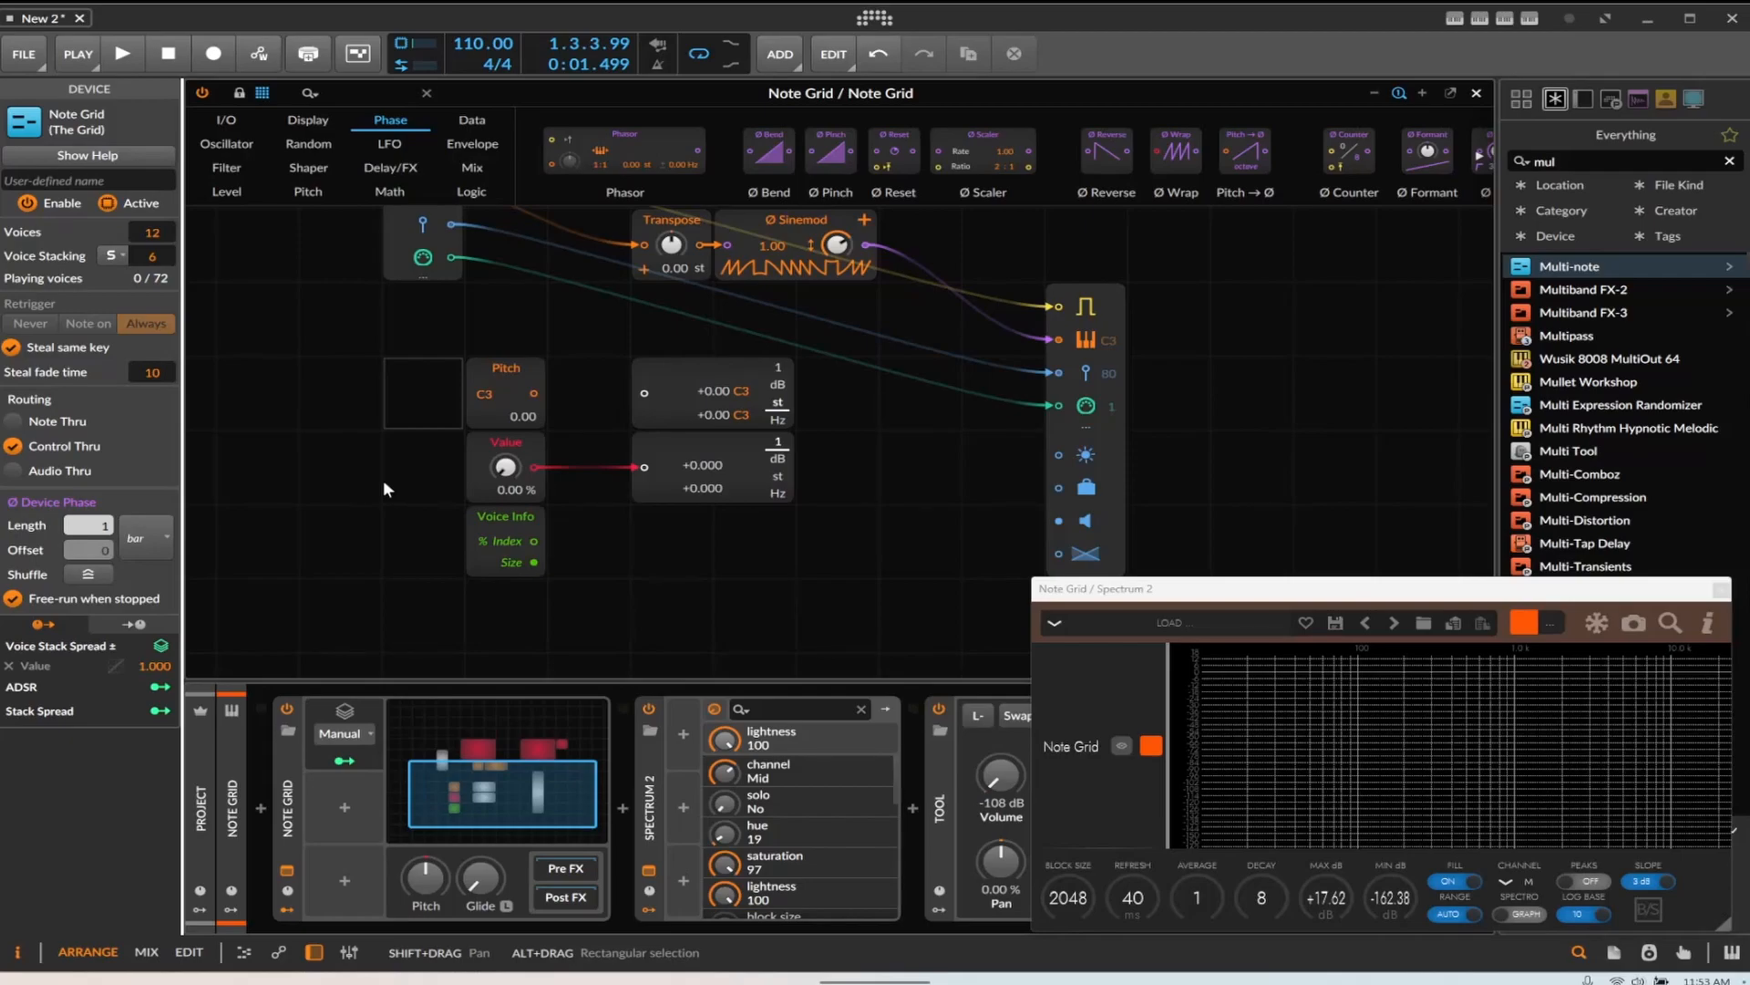
left_click(1722, 590)
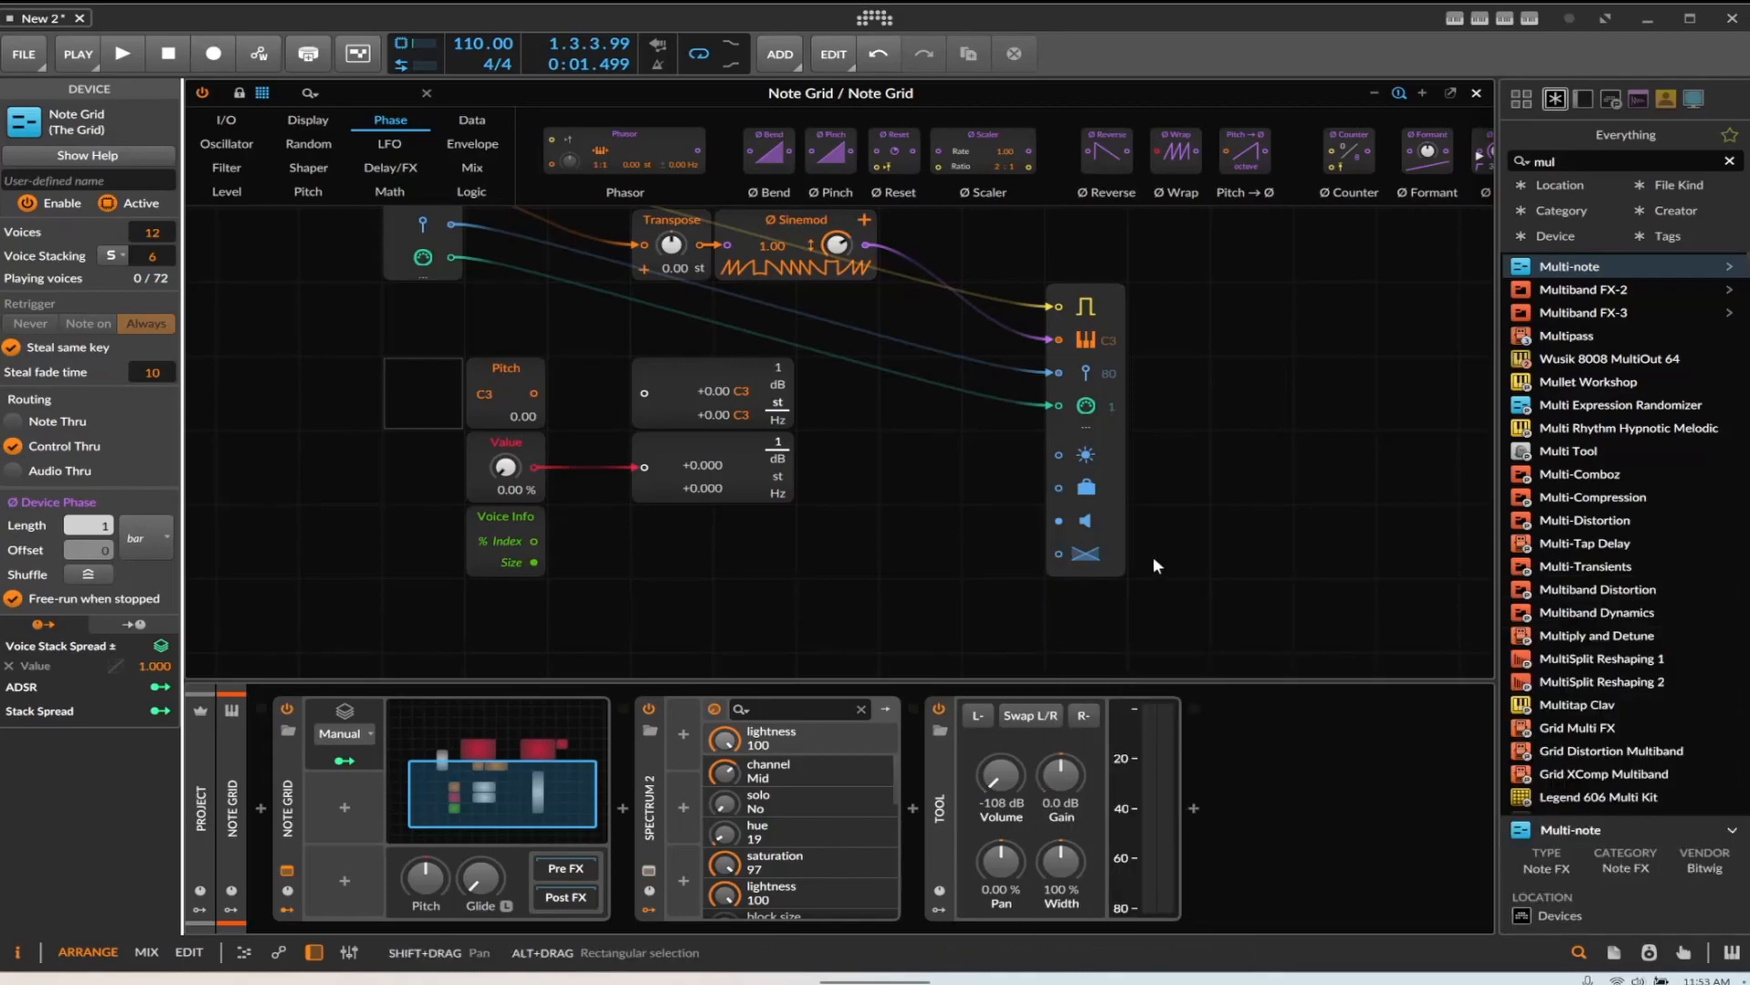